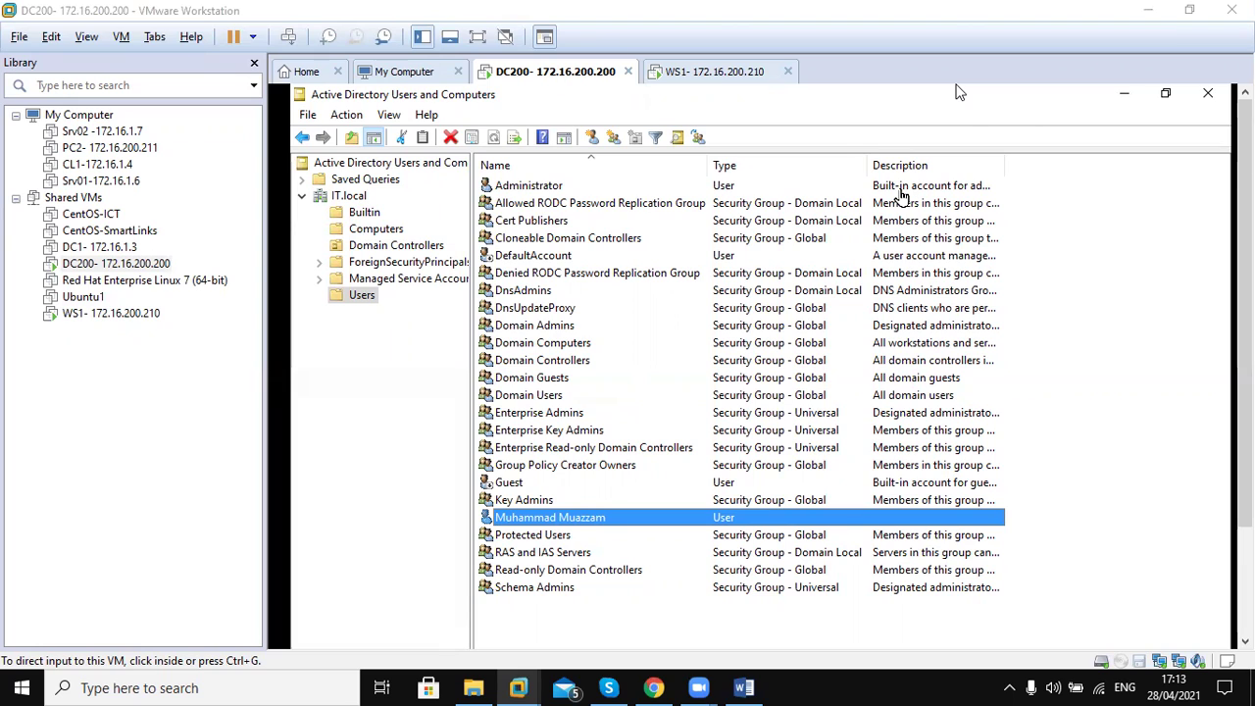
Give input to the DC200 virtual machine, then release it back to the host
click(673, 520)
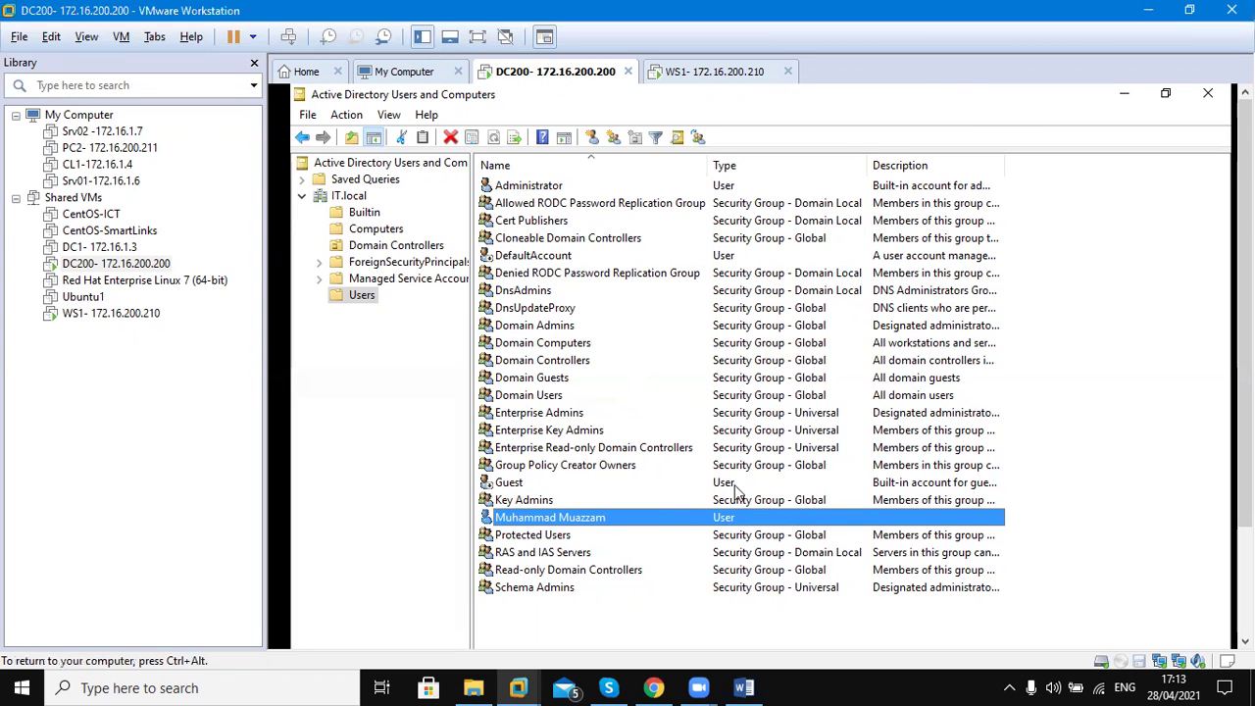
key(F2)
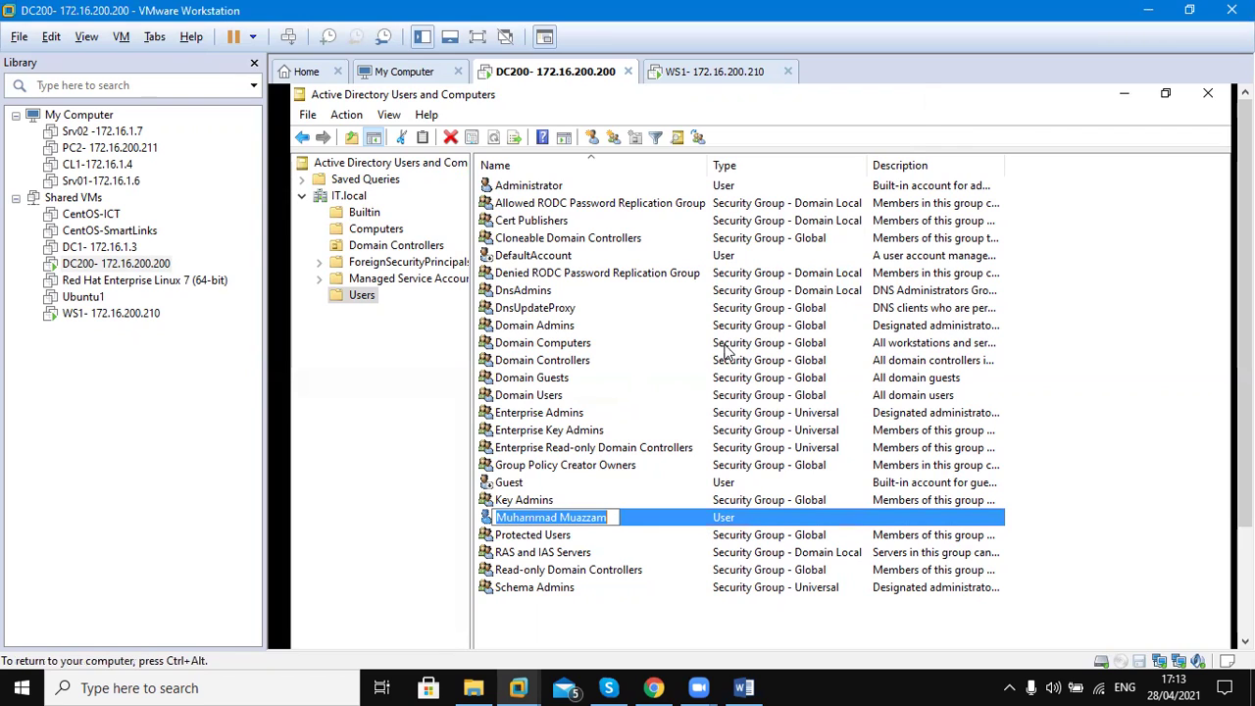
key(ctrl+alt)
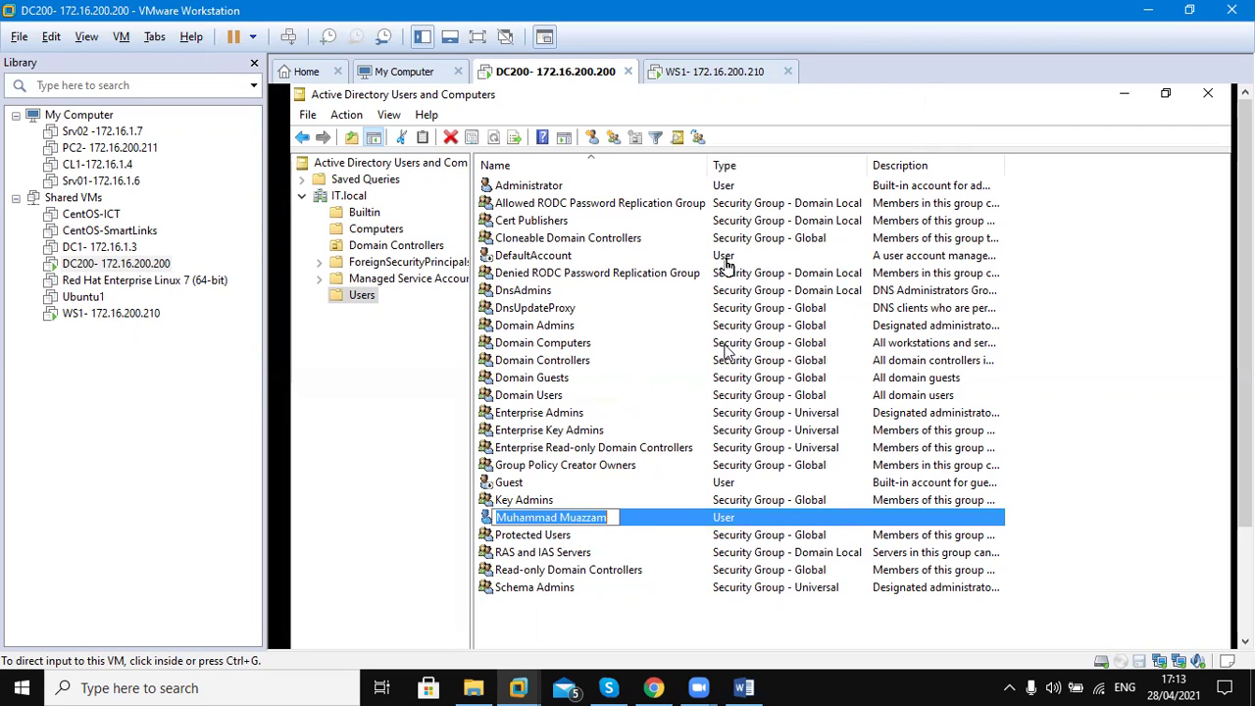
Switch to WS1, sign in with the account password, and clear the Start menu to reach the desktop
key(ctrl+Tab)
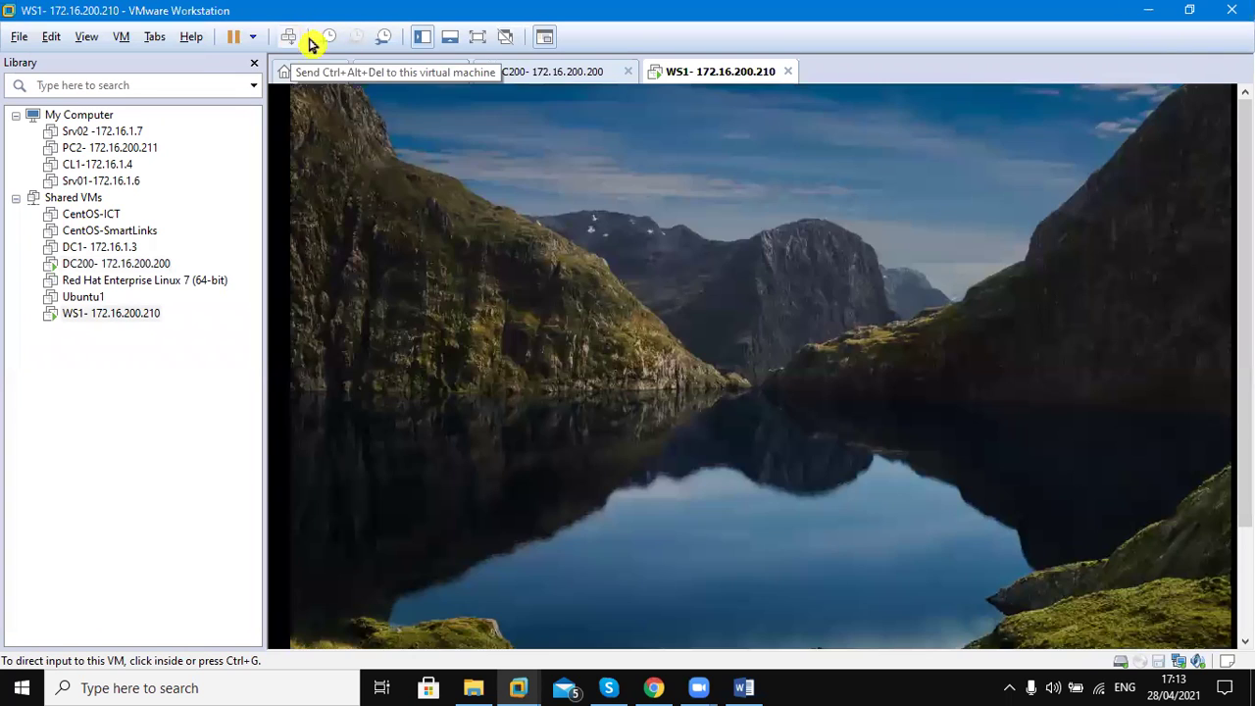
click(309, 44)
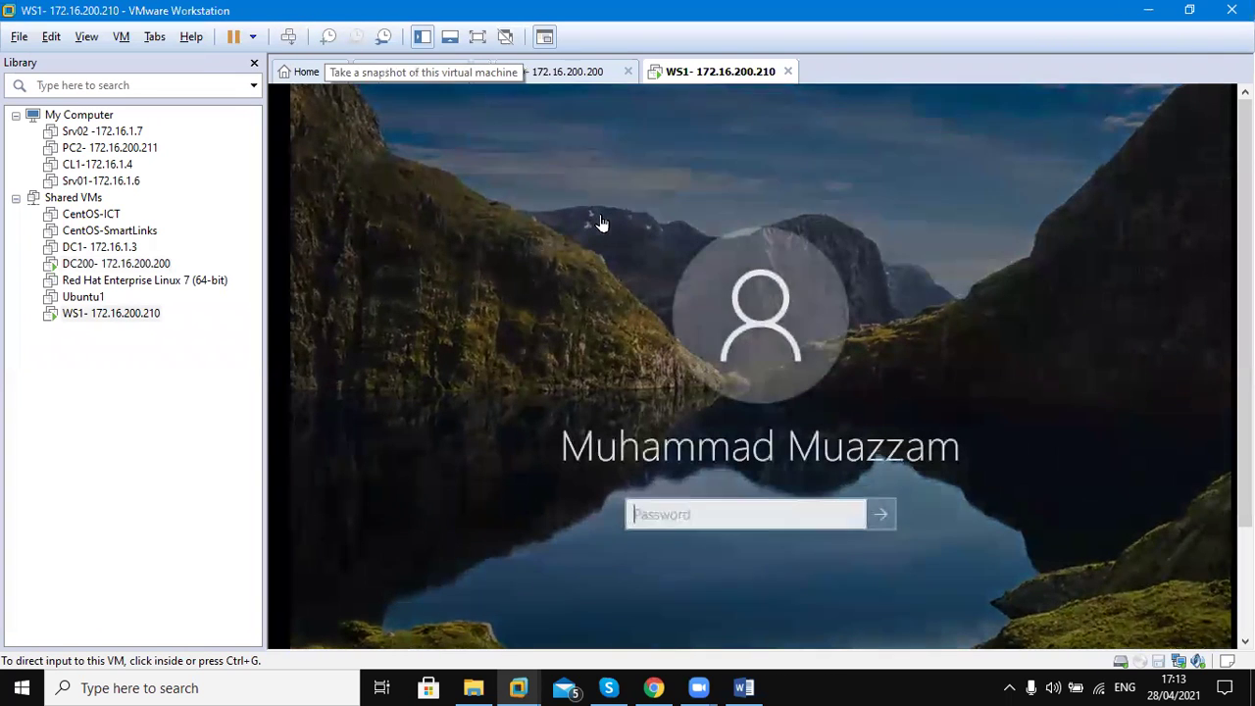
click(723, 513)
text(•••••••)
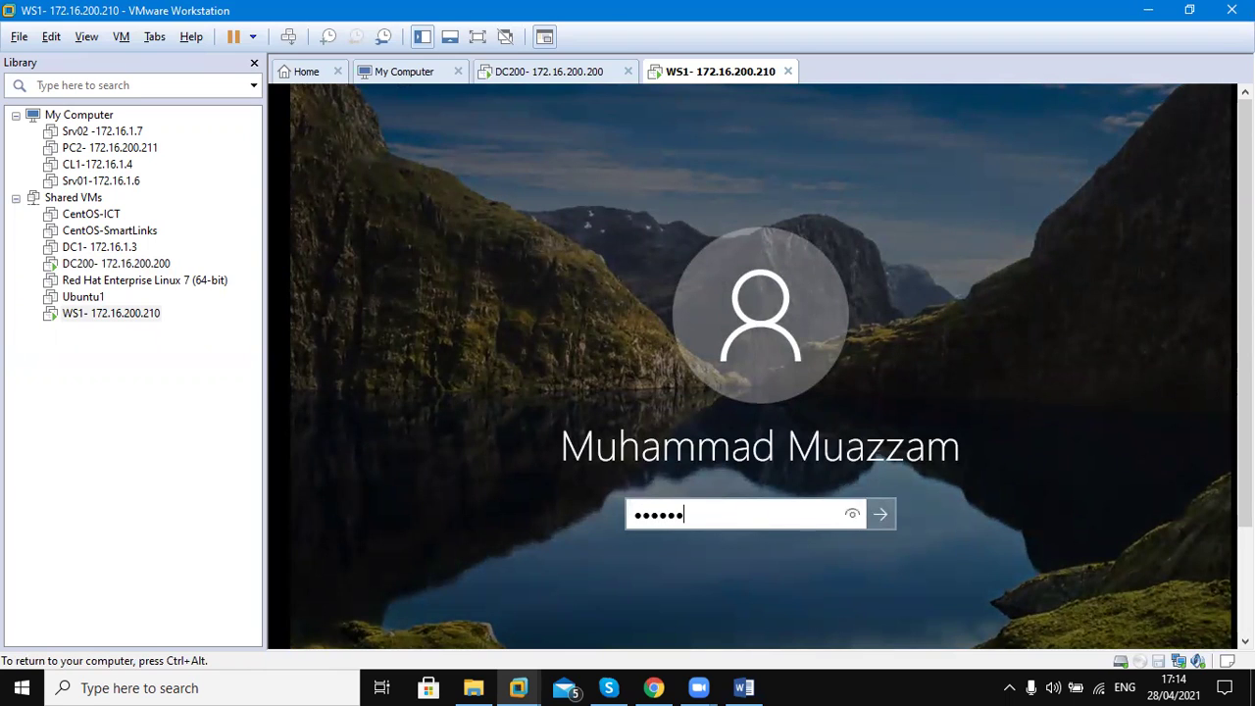
key(Return)
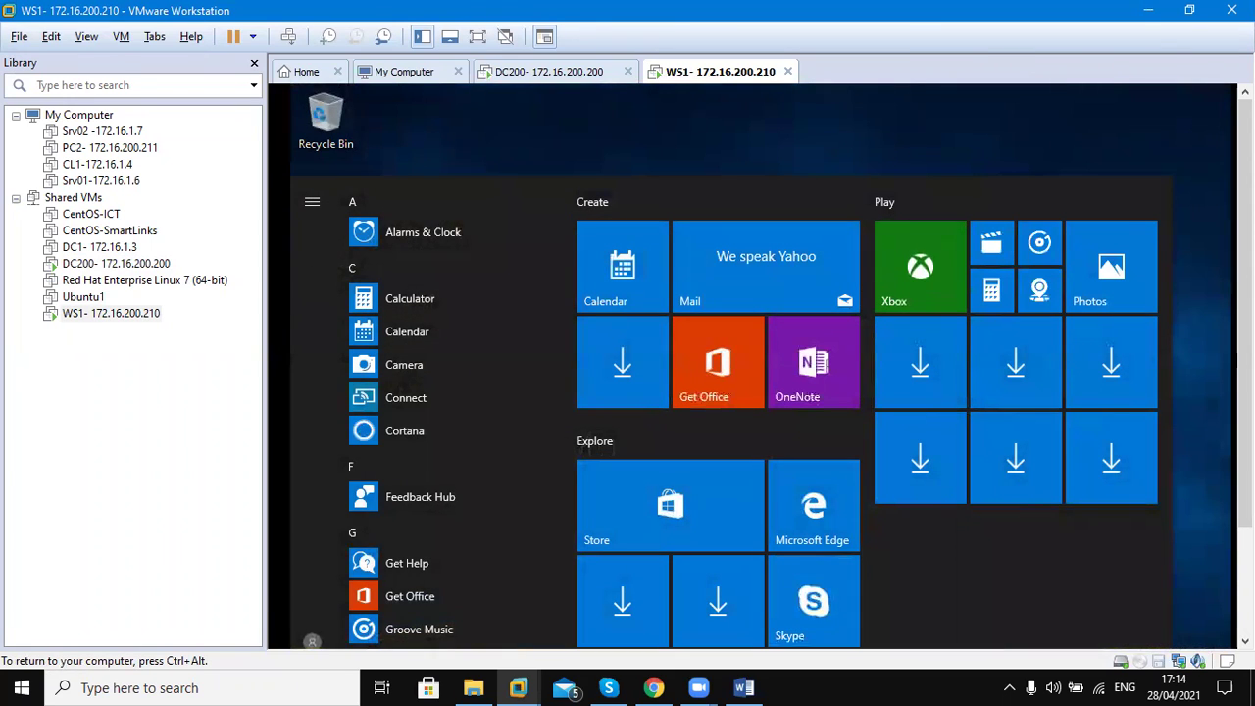
key(Escape)
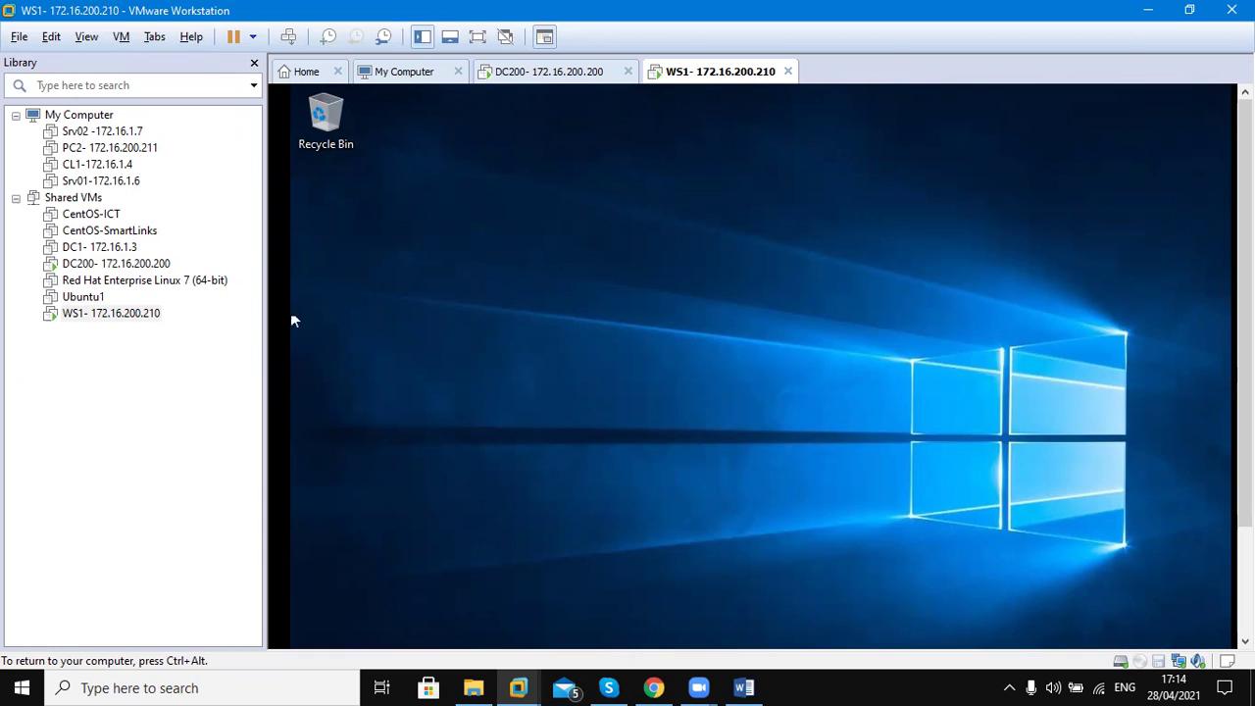
key(ctrl+alt)
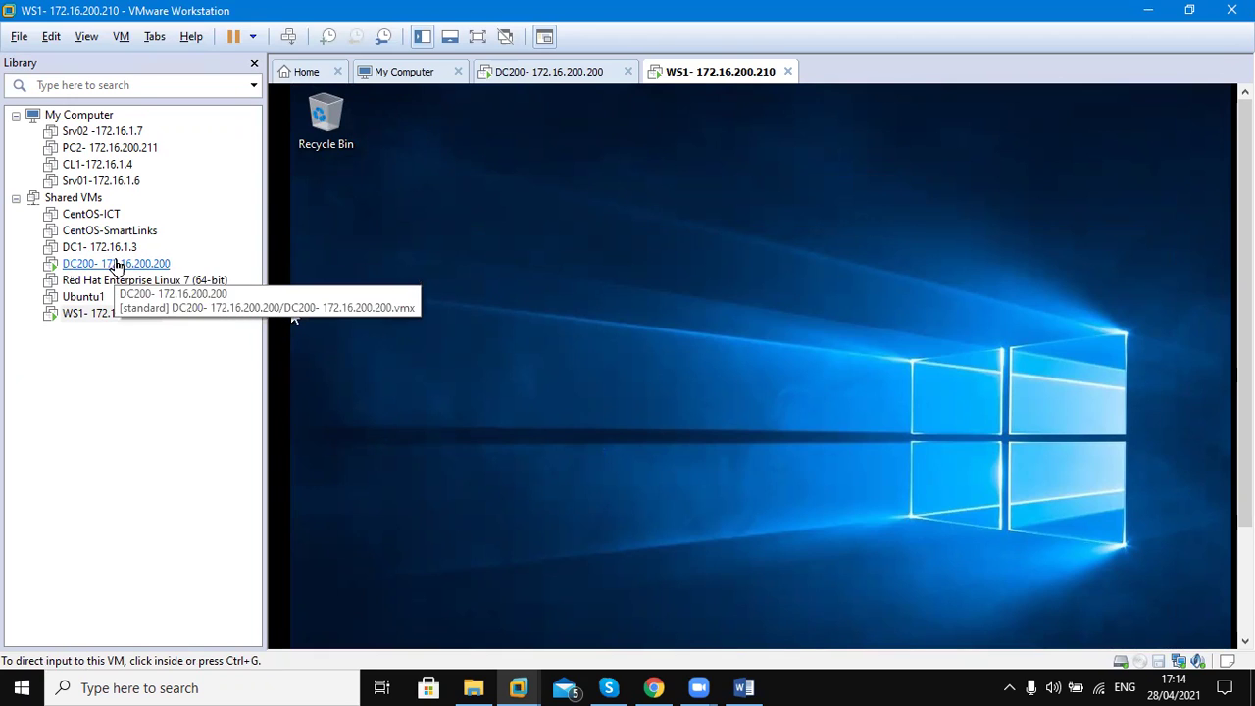
Bring up the Word lesson document and scroll down to 'Creating user accounts'
click(739, 688)
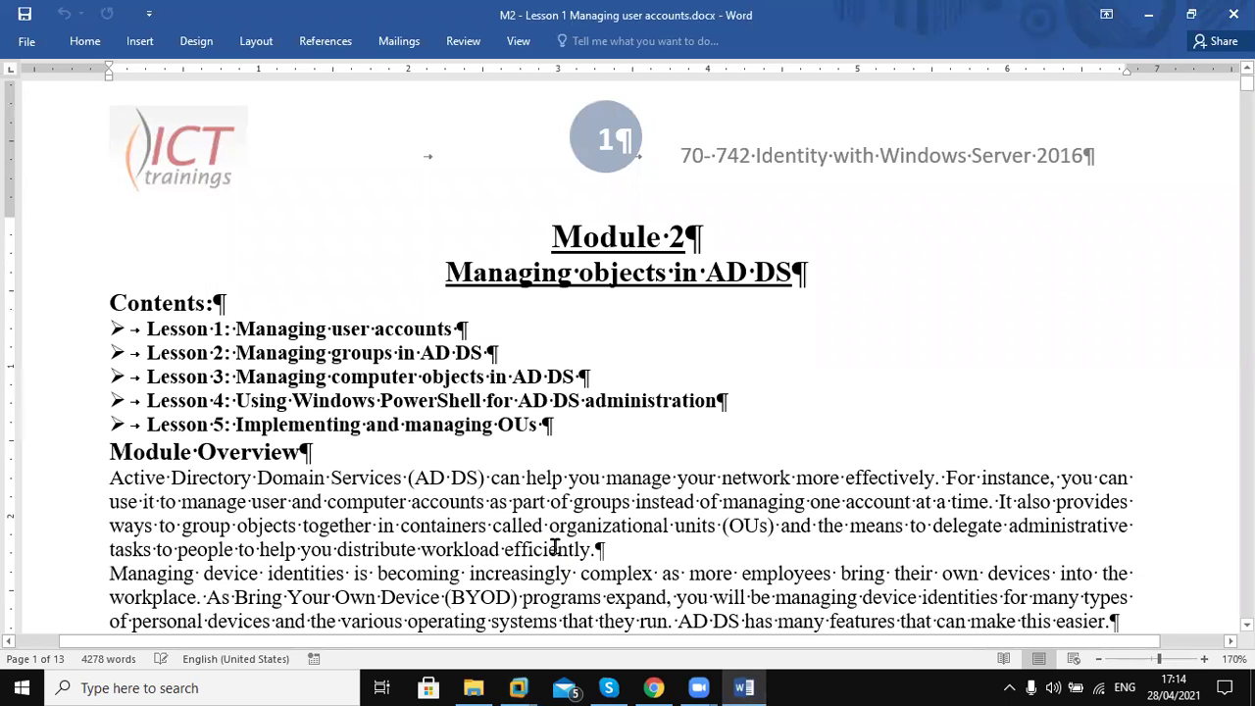
scroll(555, 546, down, 15)
scroll(555, 546, down, 8)
scroll(555, 547, down, 6)
scroll(555, 546, down, 5)
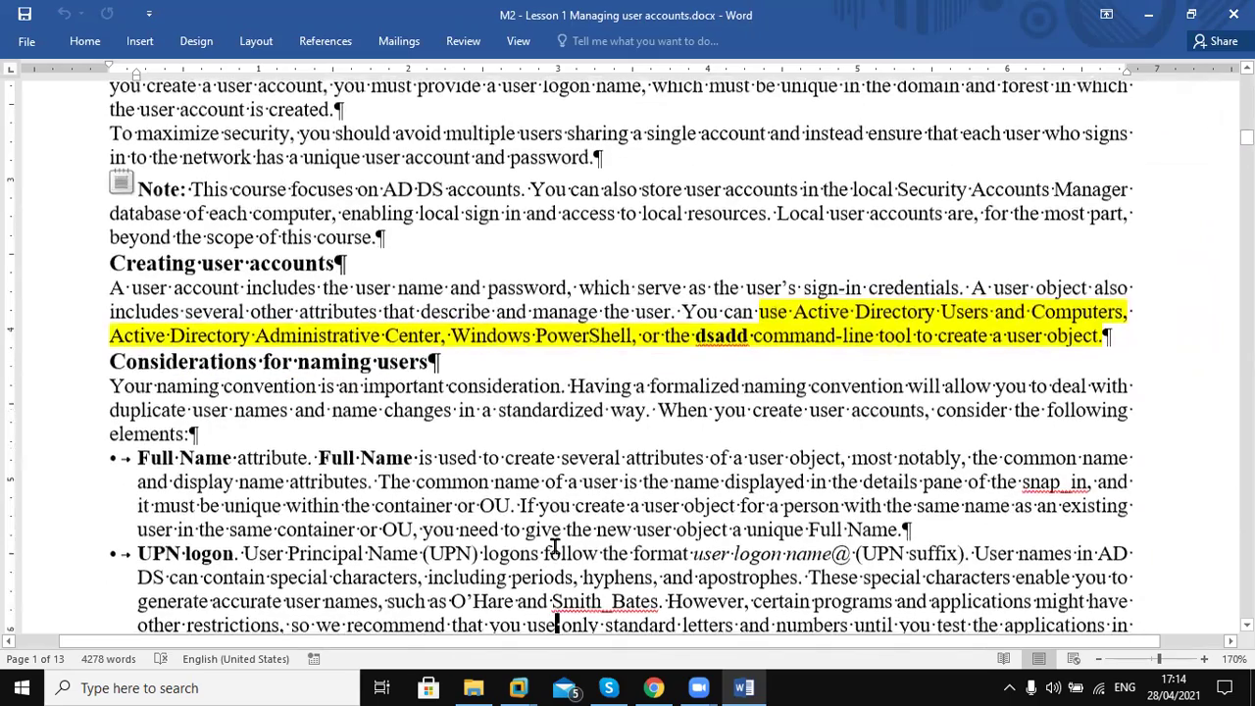
scroll(555, 546, down, 1)
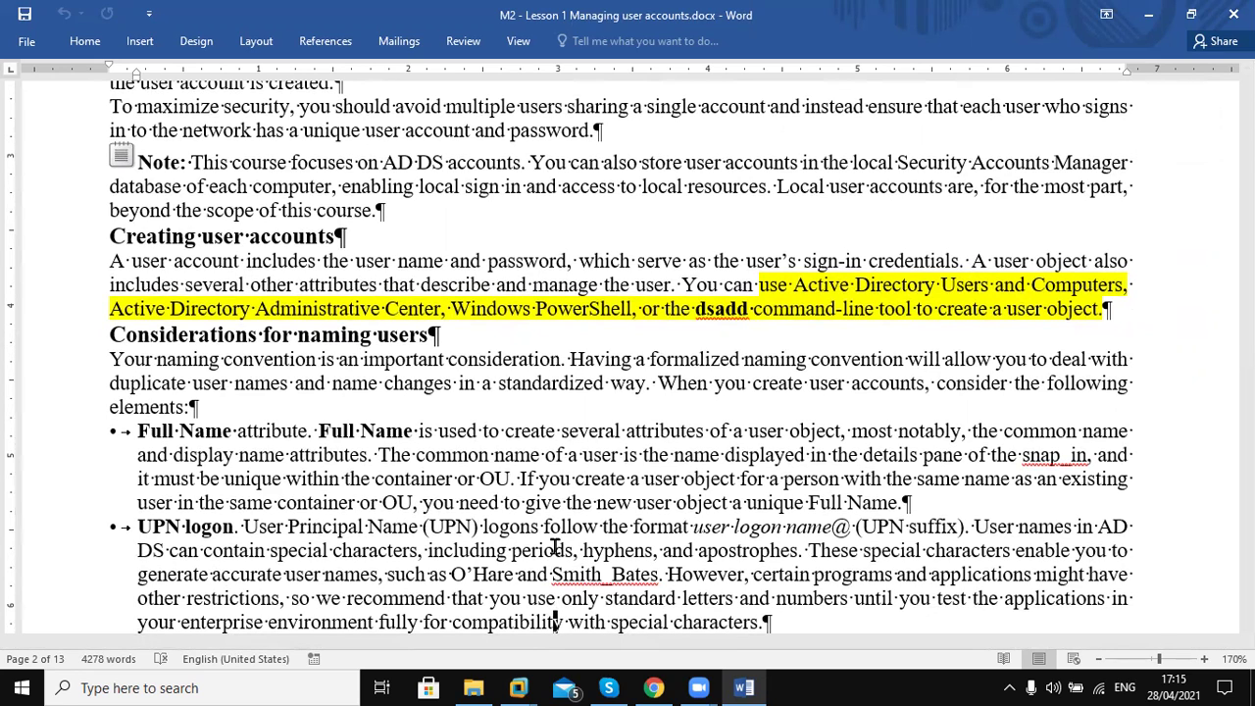
Highlight 'dsadd' and then 'Administrative Center' in the user-creation tools sentence
double_click(719, 312)
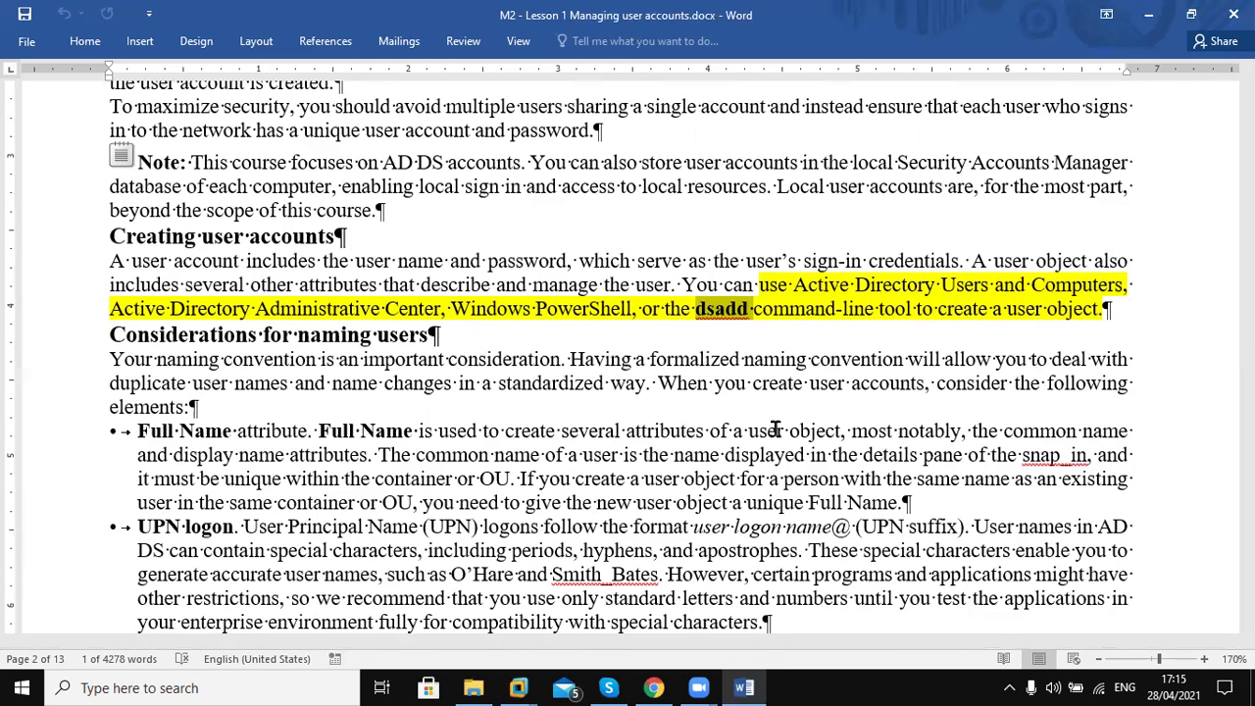
click(750, 431)
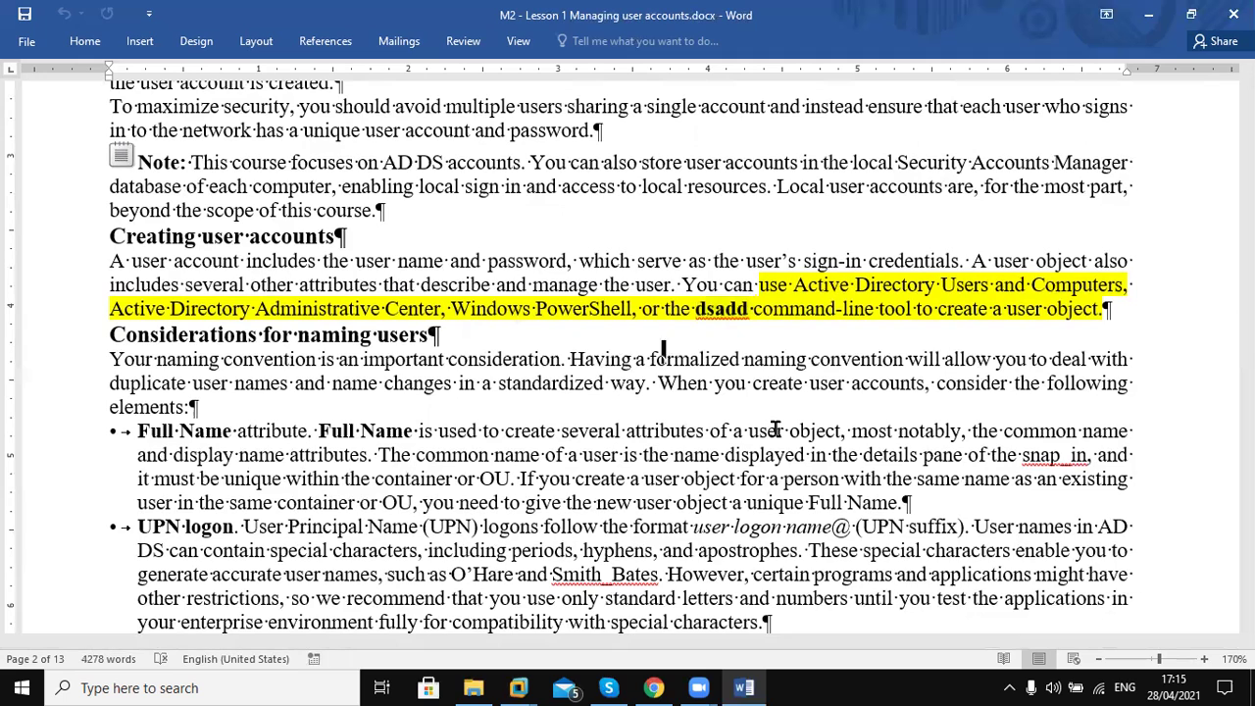
double_click(714, 312)
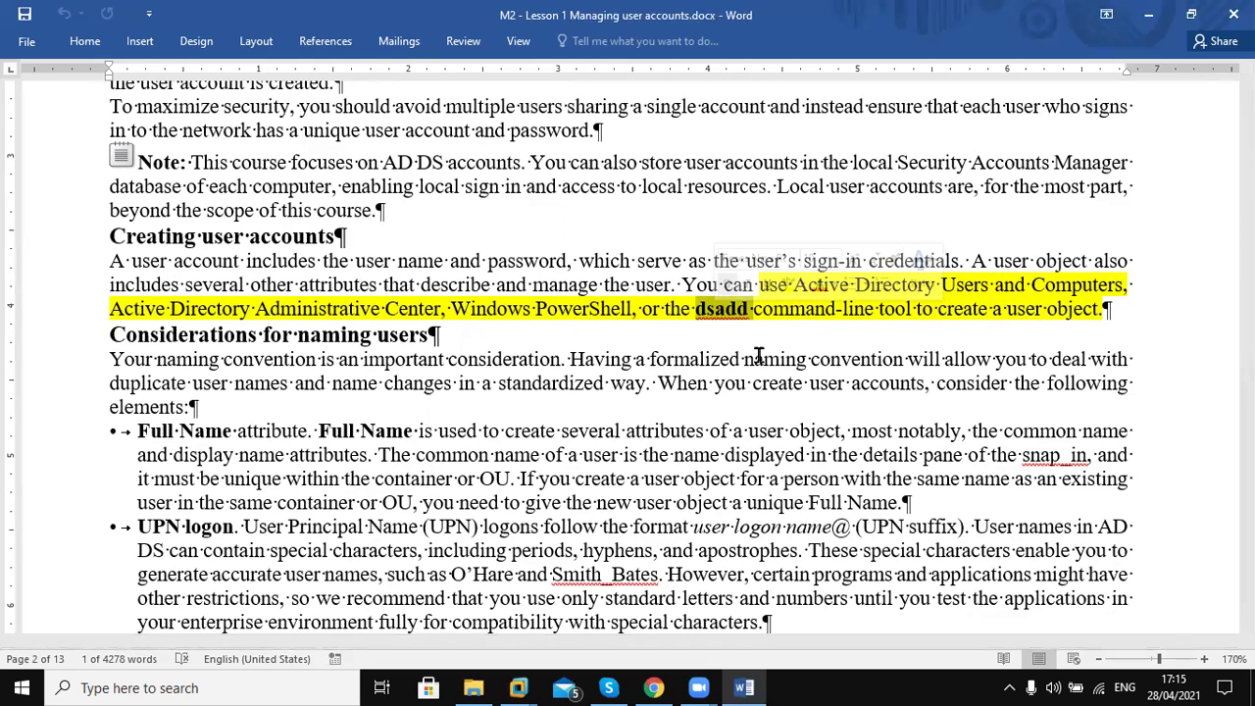
drag(324, 308, 419, 310)
click(410, 308)
Scroll down through the account attribute categories
click(441, 438)
key(Down)
key(Down)
key(Down)
key(Down)
key(Down)
key(Down)
key(Down)
key(Down)
key(Down)
key(Down)
key(Down)
scroll(441, 442, down, 7)
scroll(441, 443, down, 6)
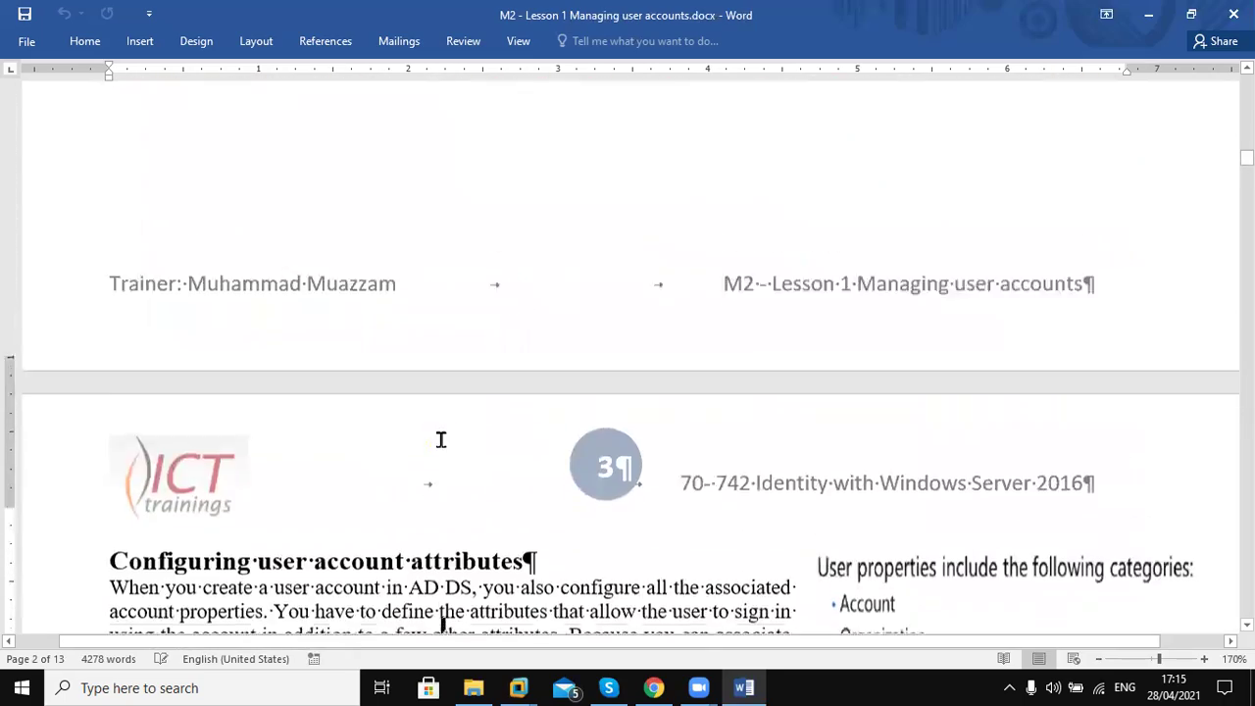
scroll(441, 439, down, 3)
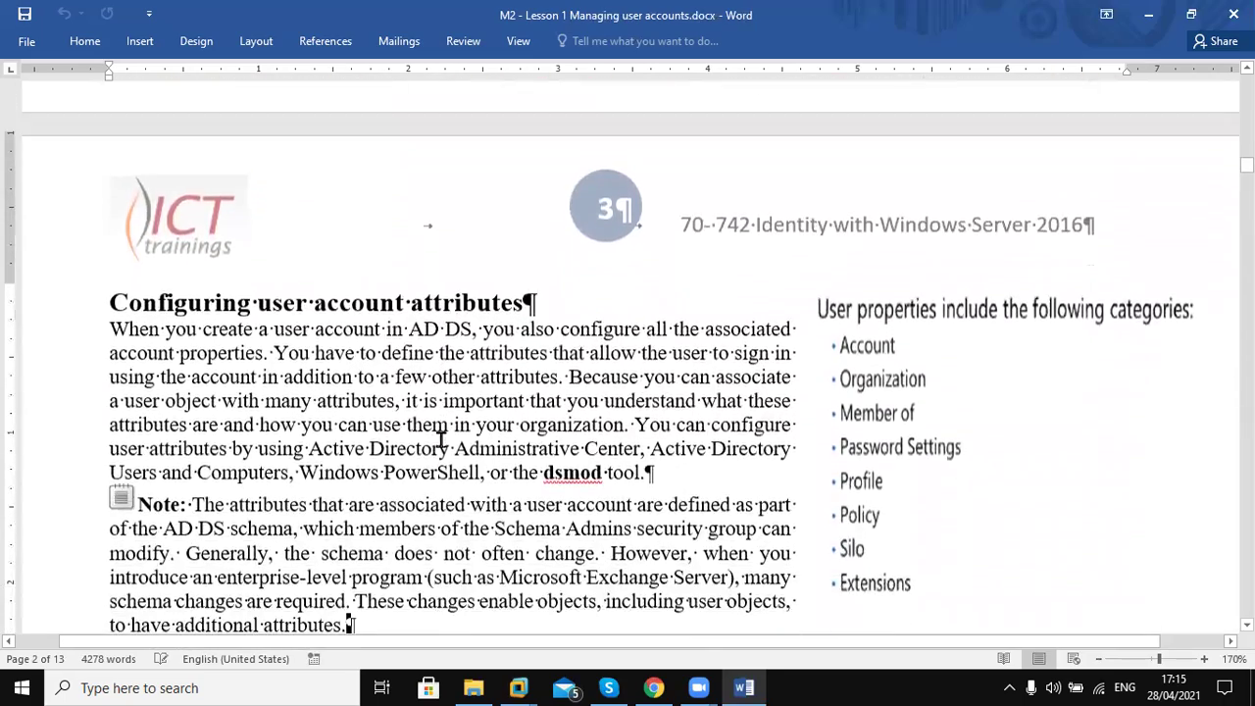
scroll(440, 439, down, 2)
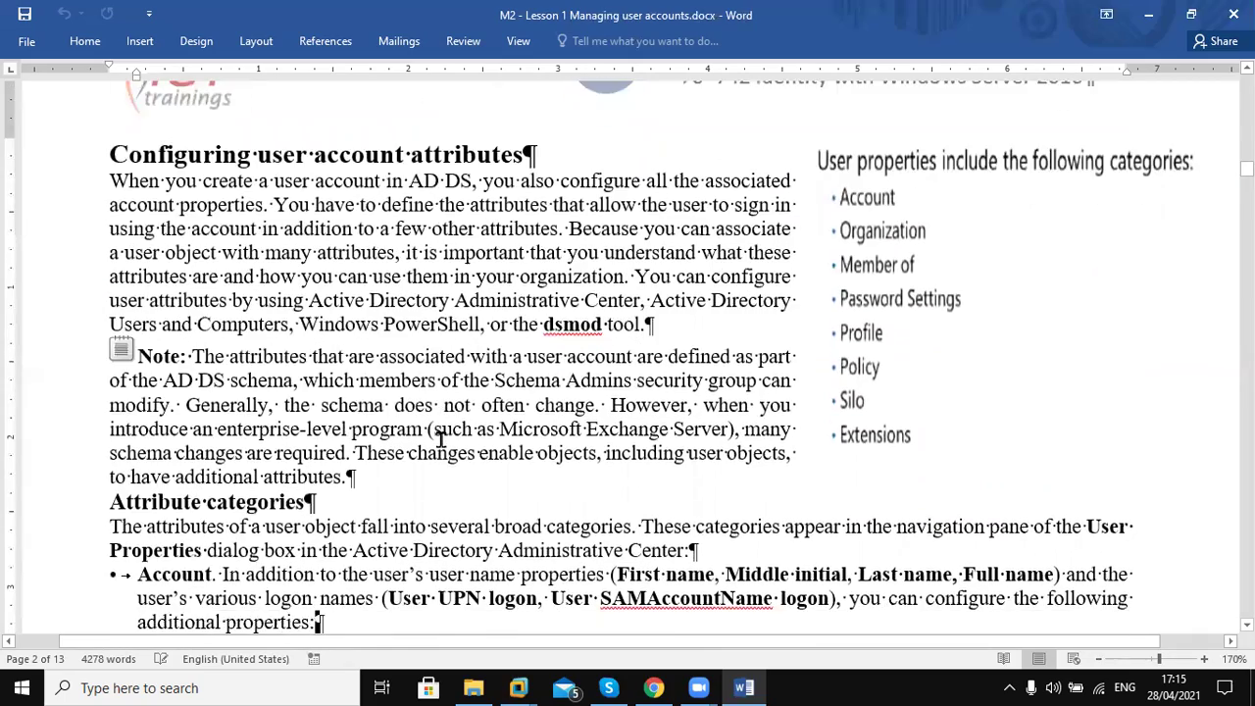
scroll(440, 439, down, 2)
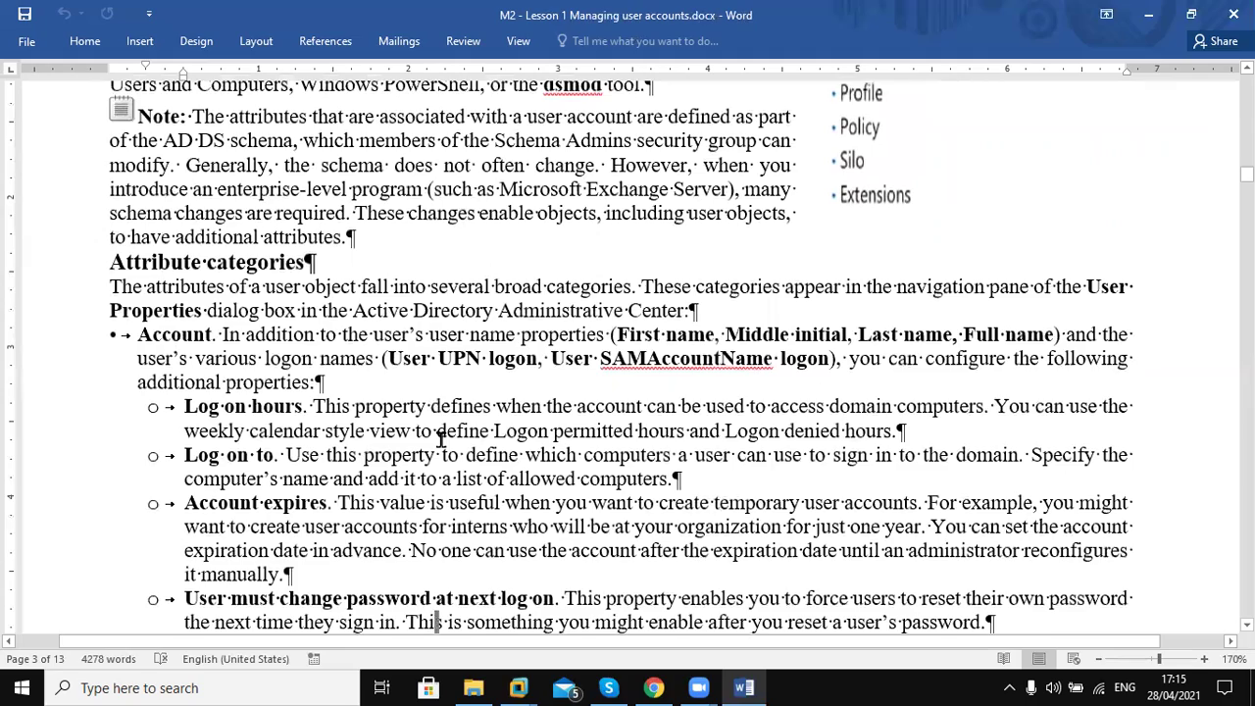
scroll(441, 440, down, 2)
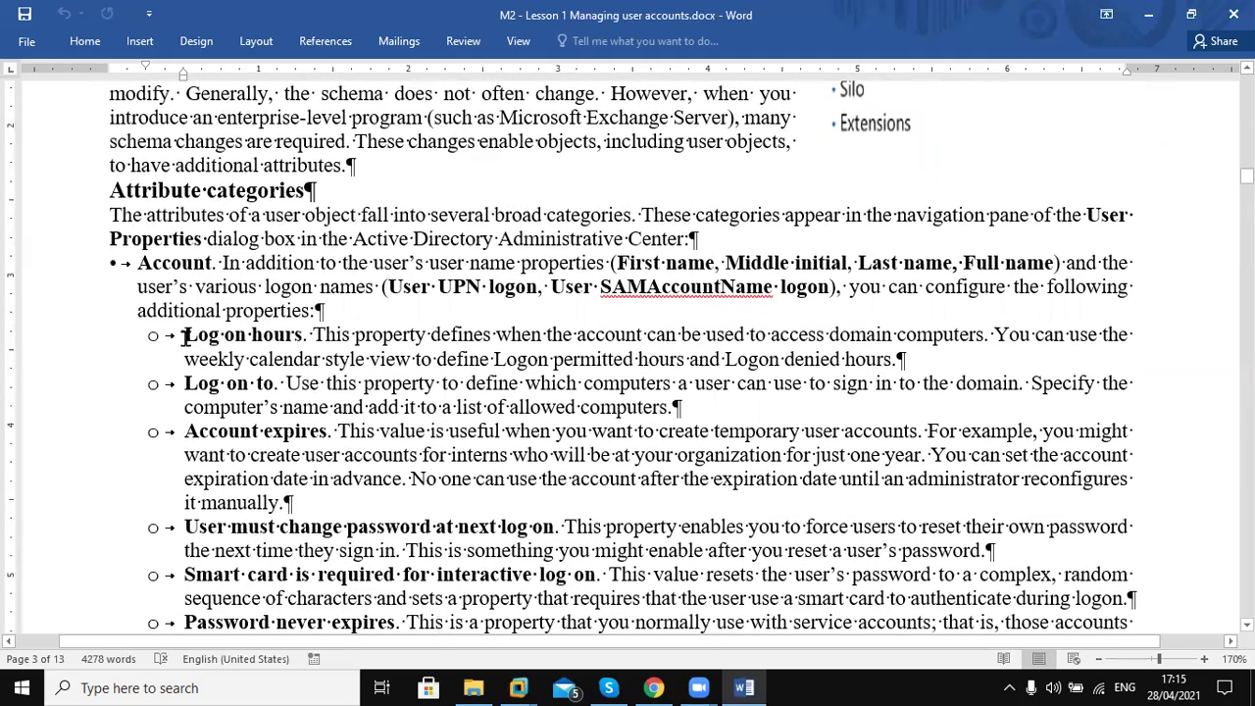
Highlight the 'Log on hours', 'Log on to' and 'Account' expiry labels
drag(307, 319, 186, 335)
drag(184, 383, 275, 383)
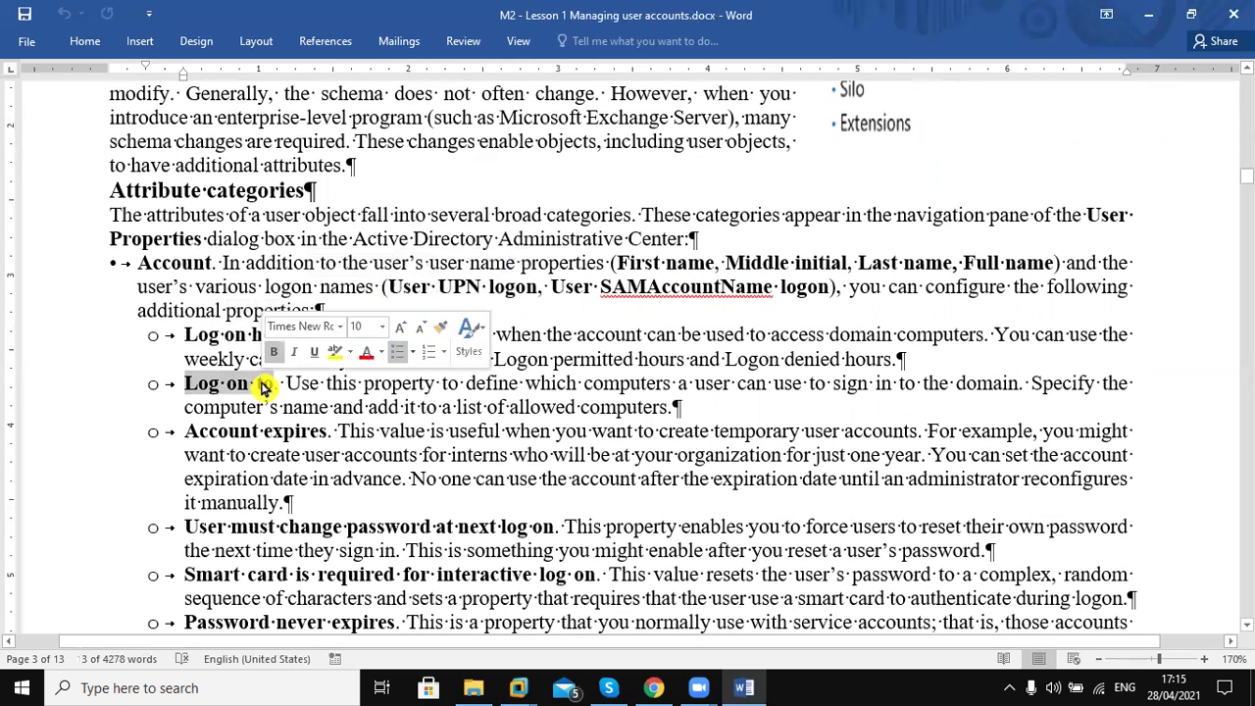
drag(187, 431, 258, 431)
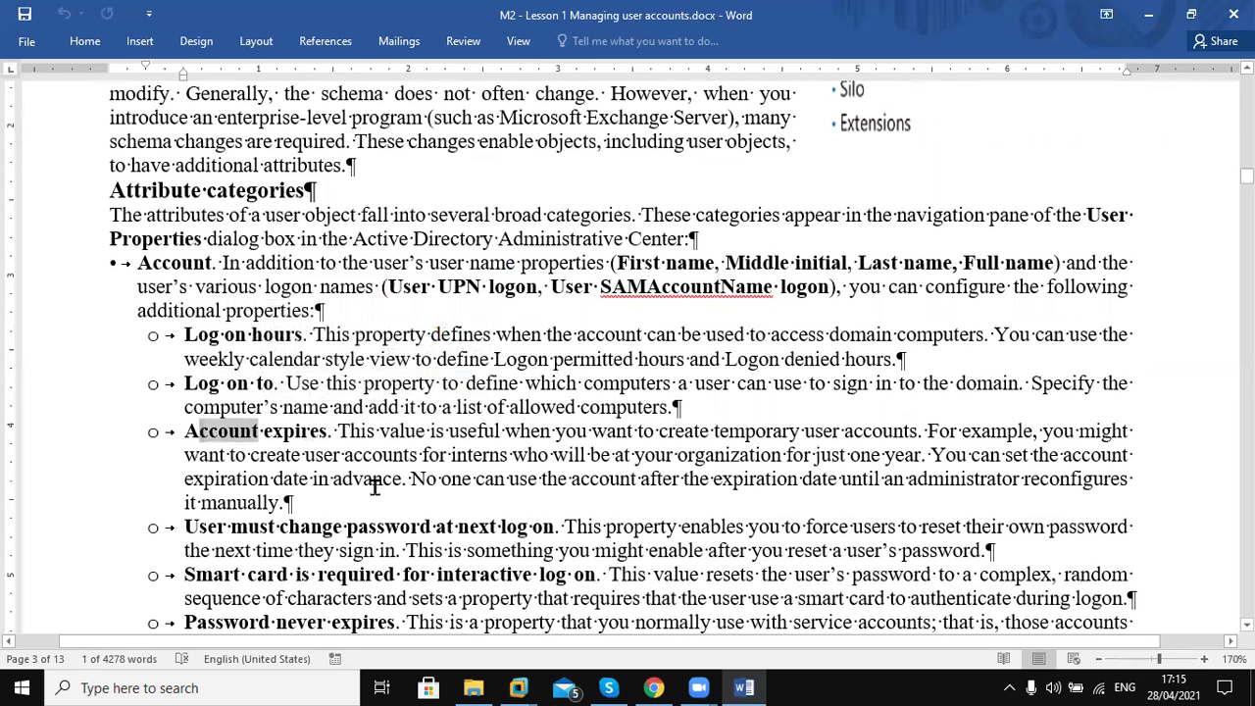
Step down through the password options onto page 4's Demonstration Steps heading
key(Down)
key(Down)
key(Down)
key(Down)
key(Down)
key(Down)
key(Down)
key(Down)
key(Down)
key(Down)
key(Down)
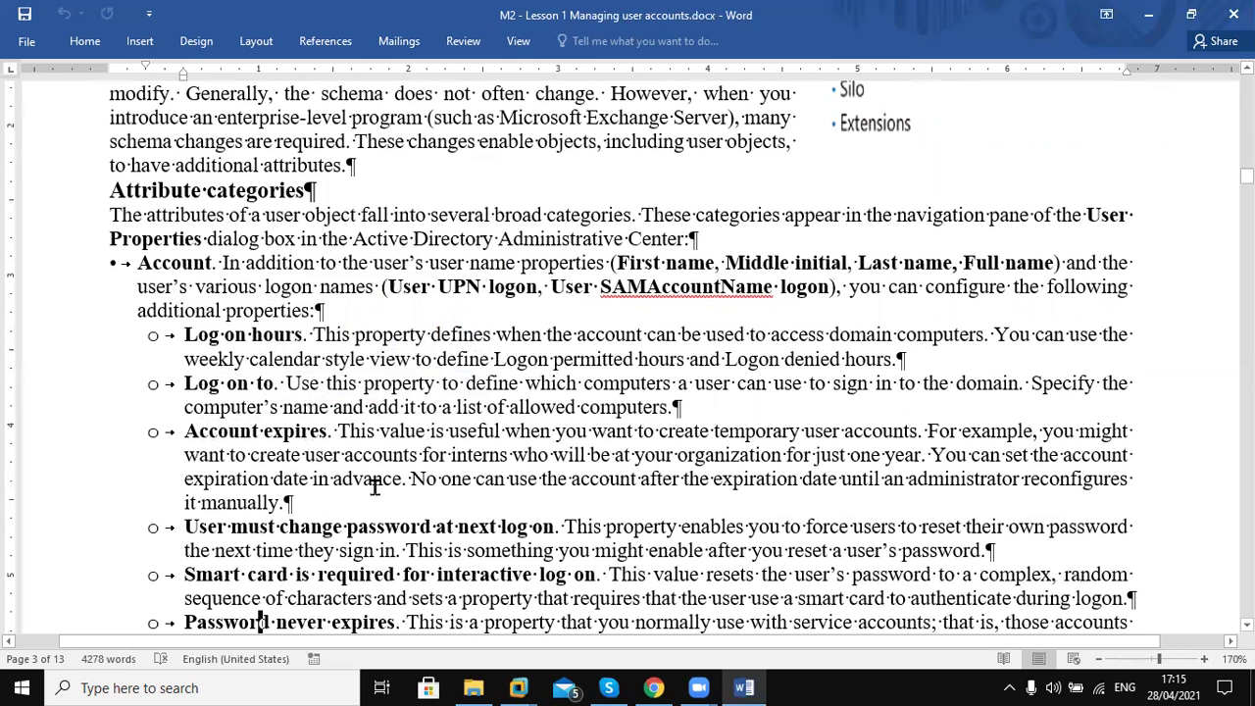
key(Down)
key(Down)
key(Down)
key(Down)
key(Down)
key(Down)
key(Down)
key(Down)
key(Down)
key(Down)
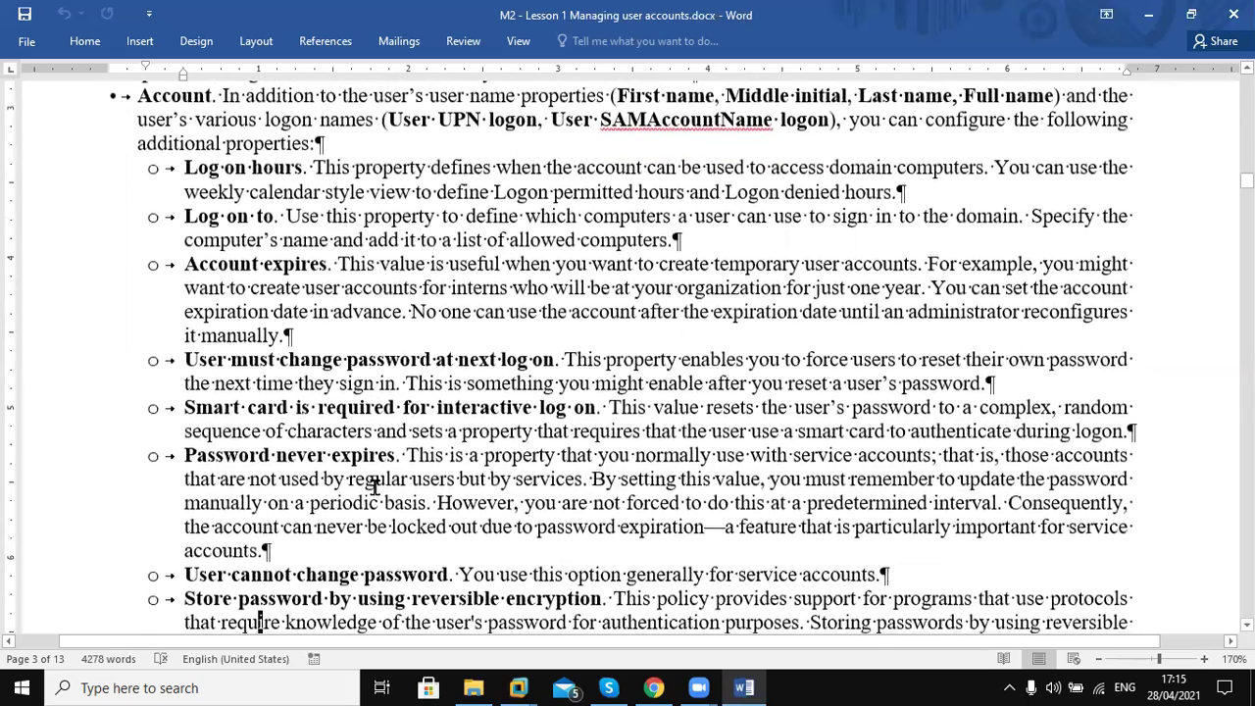
key(Down)
key(Down)
key(Down)
key(Down)
key(Down)
key(Down)
key(Down)
key(Down)
key(Down)
key(Down)
key(Down)
key(Down)
key(Down)
key(Down)
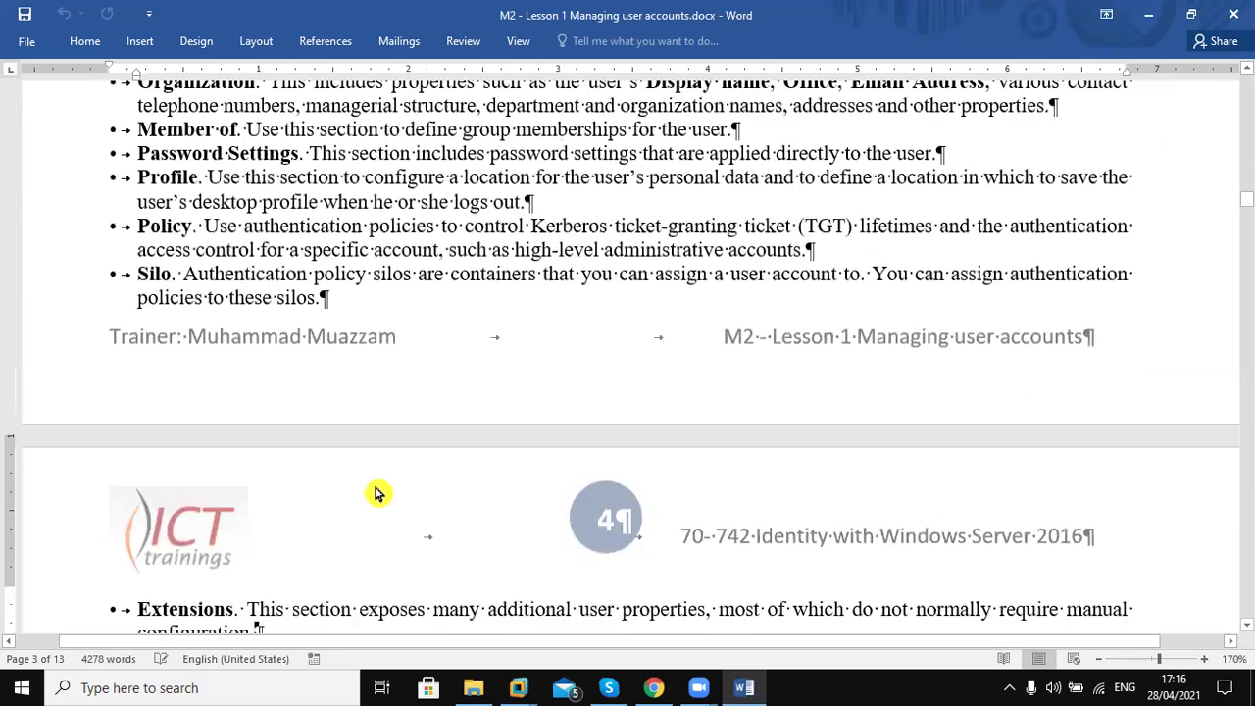
key(Down)
key(Down)
key(Down)
key(Down)
key(Down)
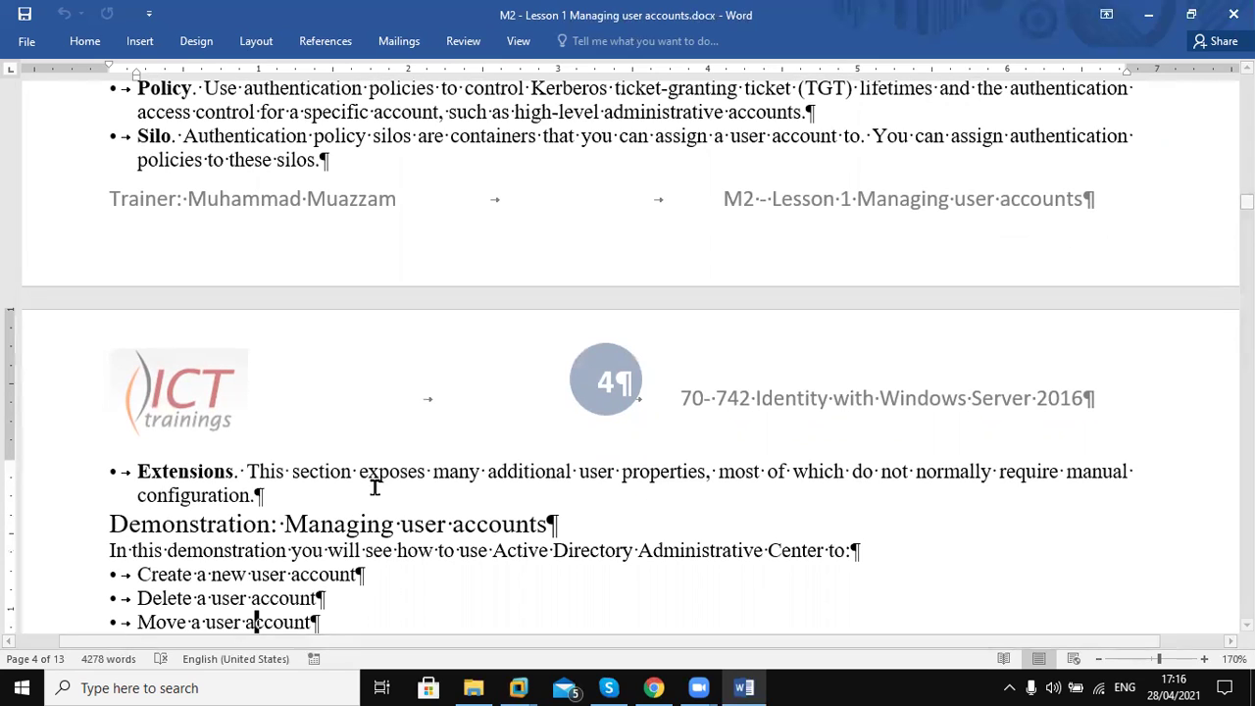
key(Down)
key(Down)
key(Down)
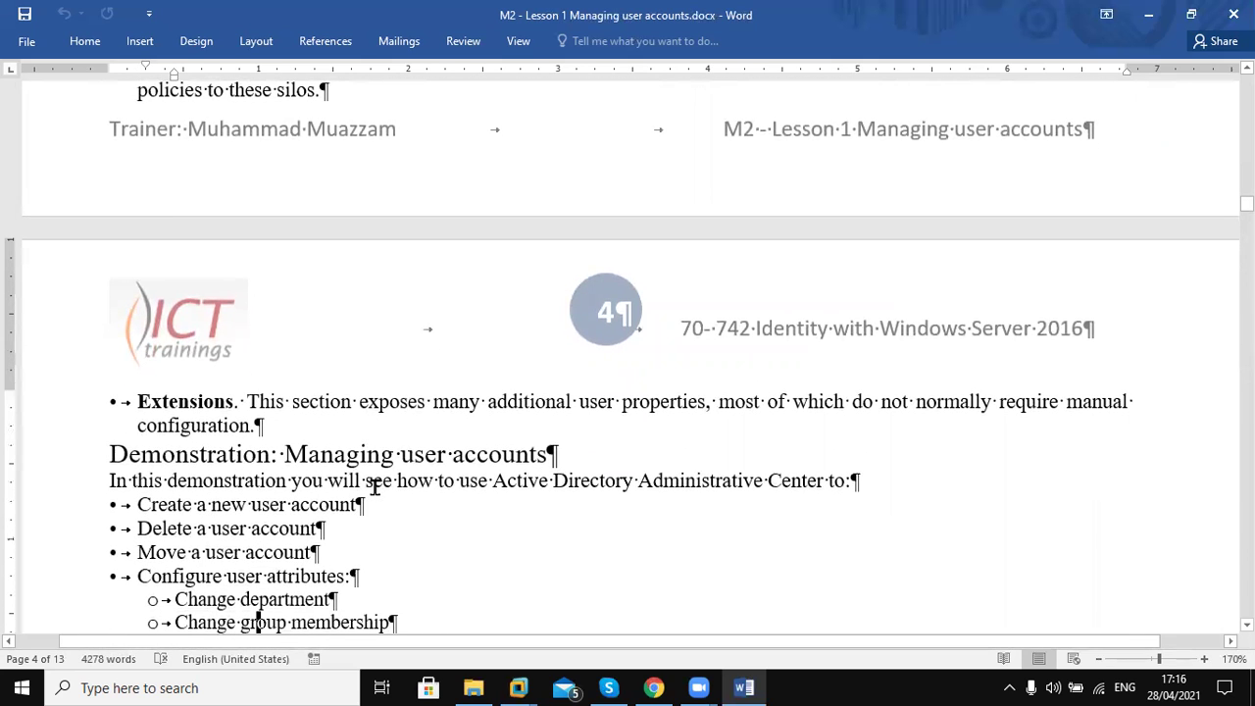
key(Down)
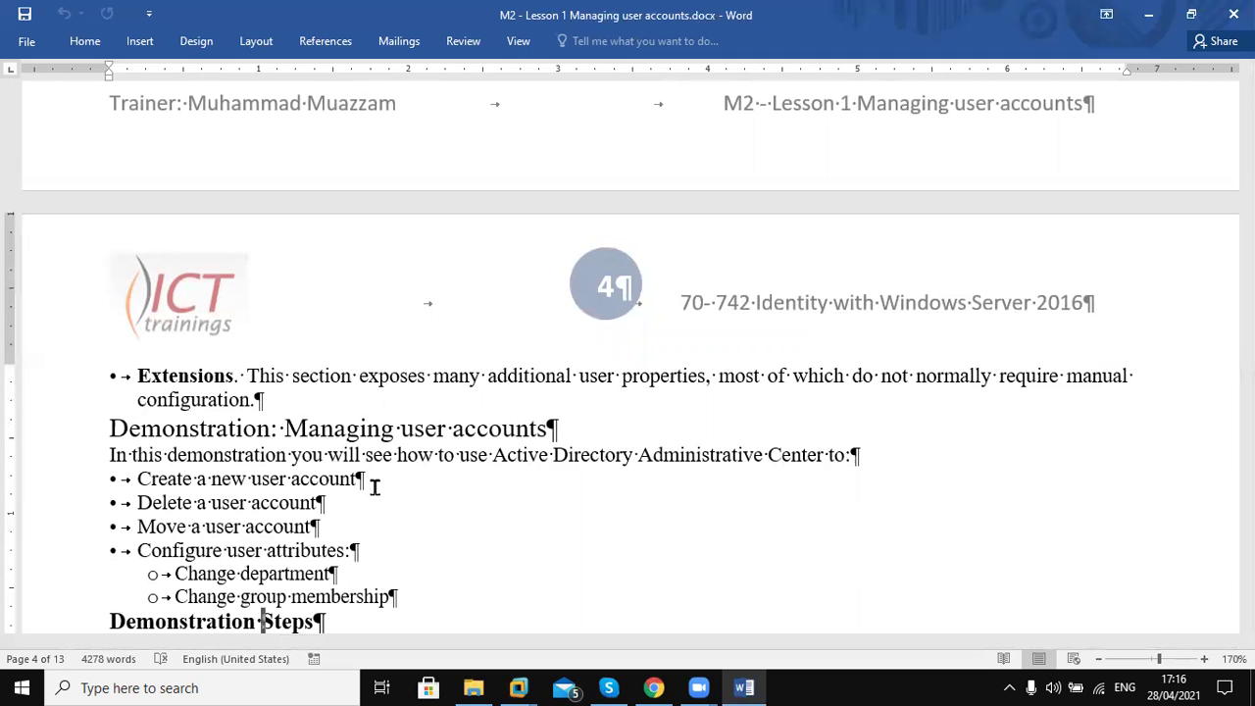
Scroll past the user profile sections to page 5's Windows Settings sub-nodes table
key(Down)
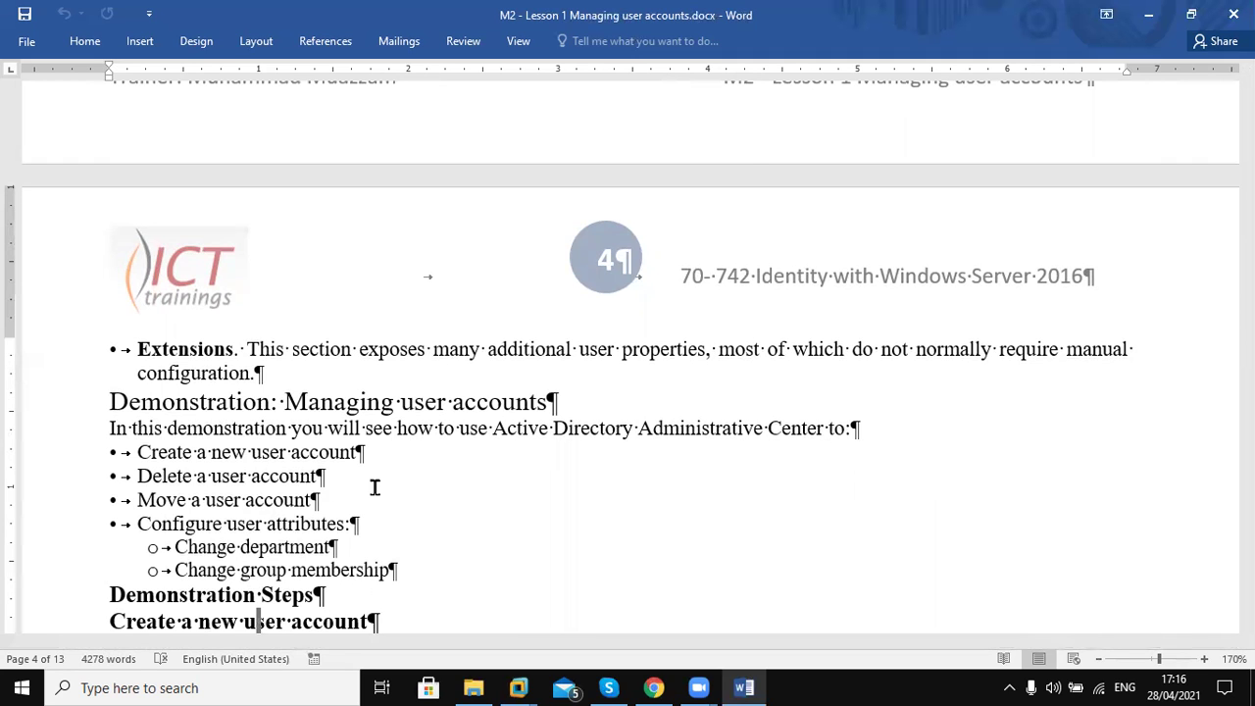
scroll(375, 488, down, 3)
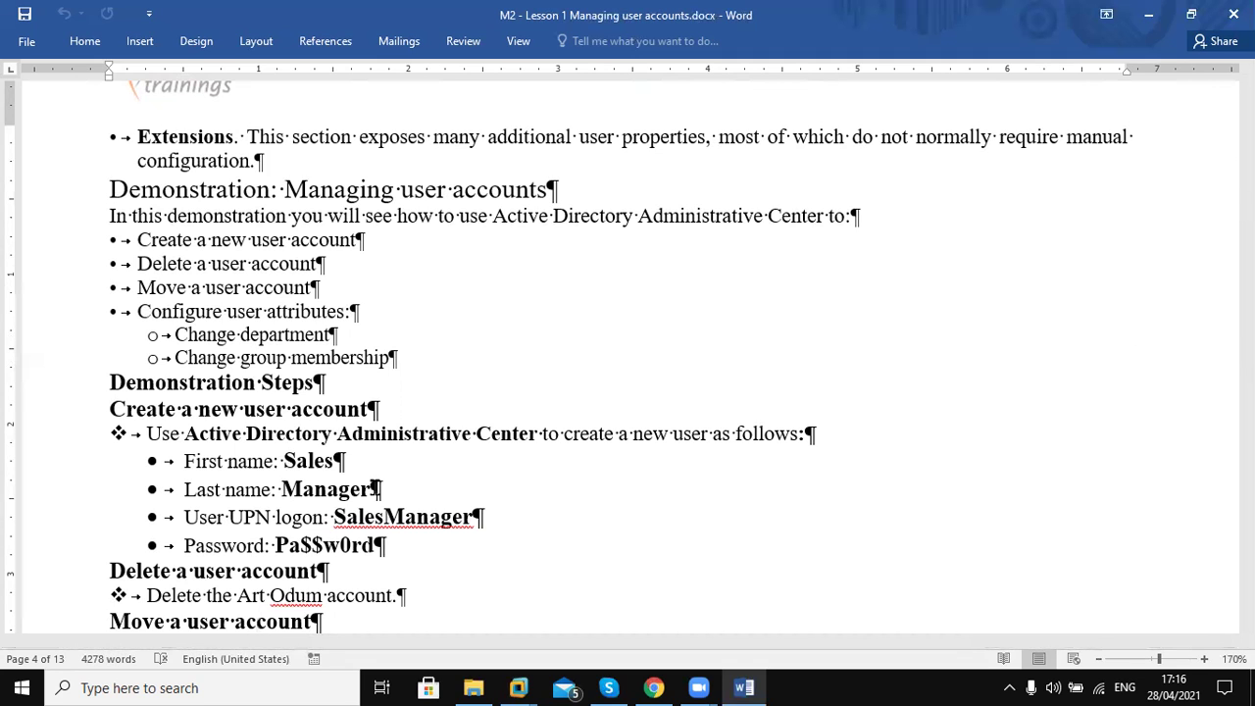
scroll(375, 488, down, 6)
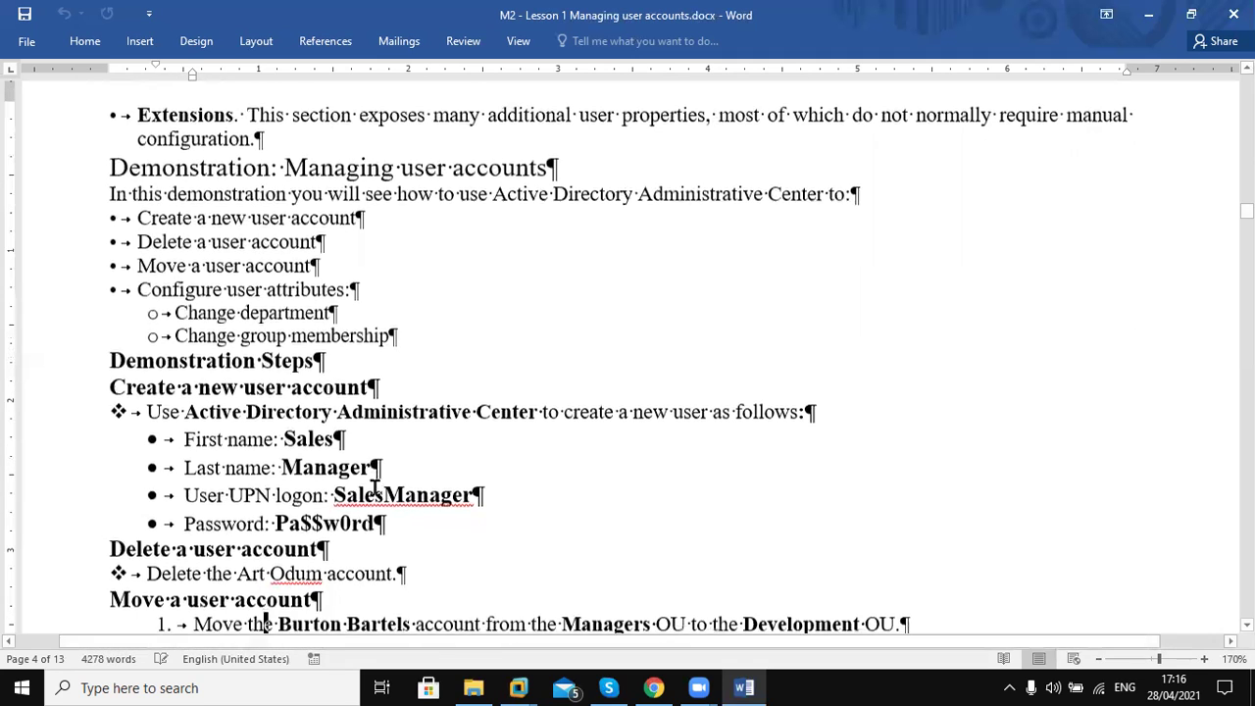
scroll(376, 489, down, 7)
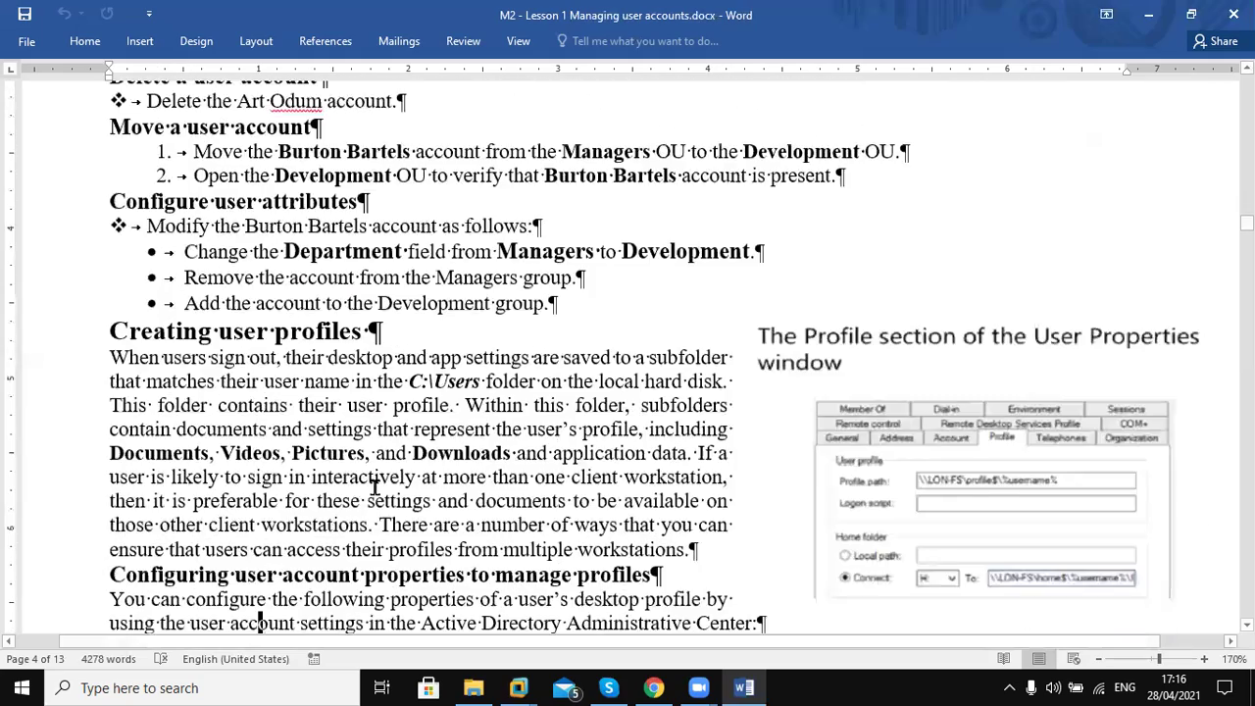
scroll(376, 488, down, 3)
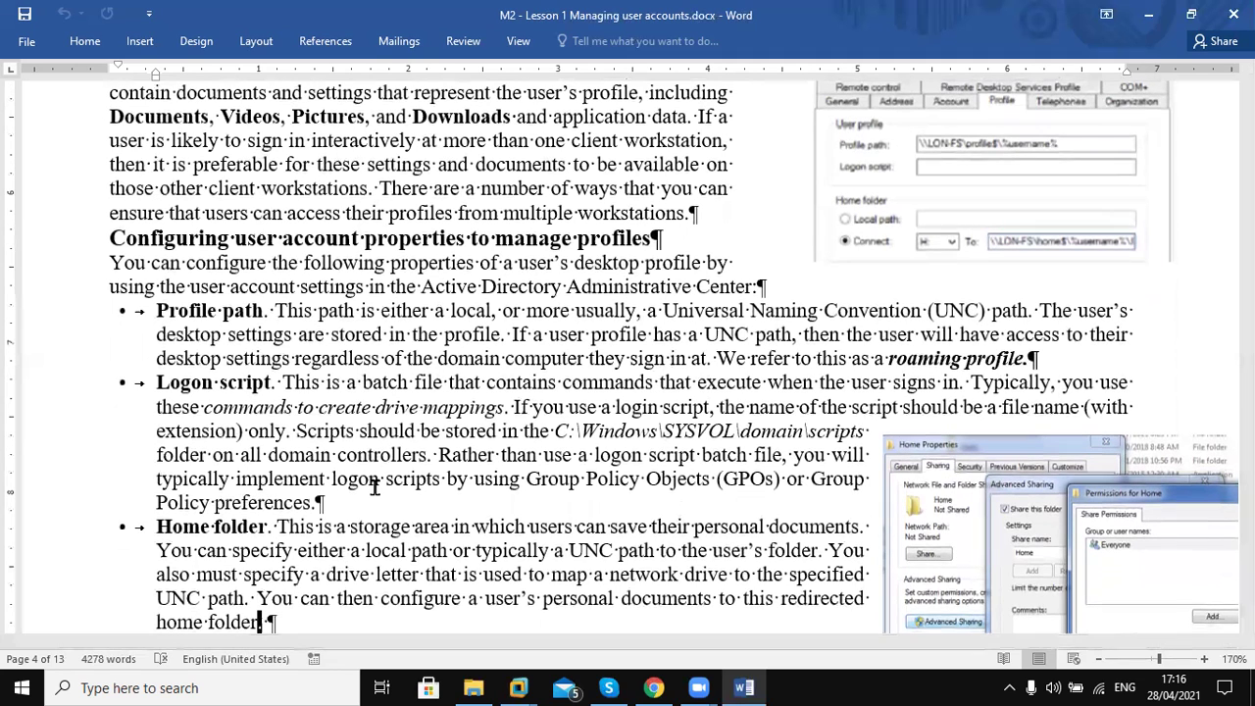
scroll(375, 489, down, 17)
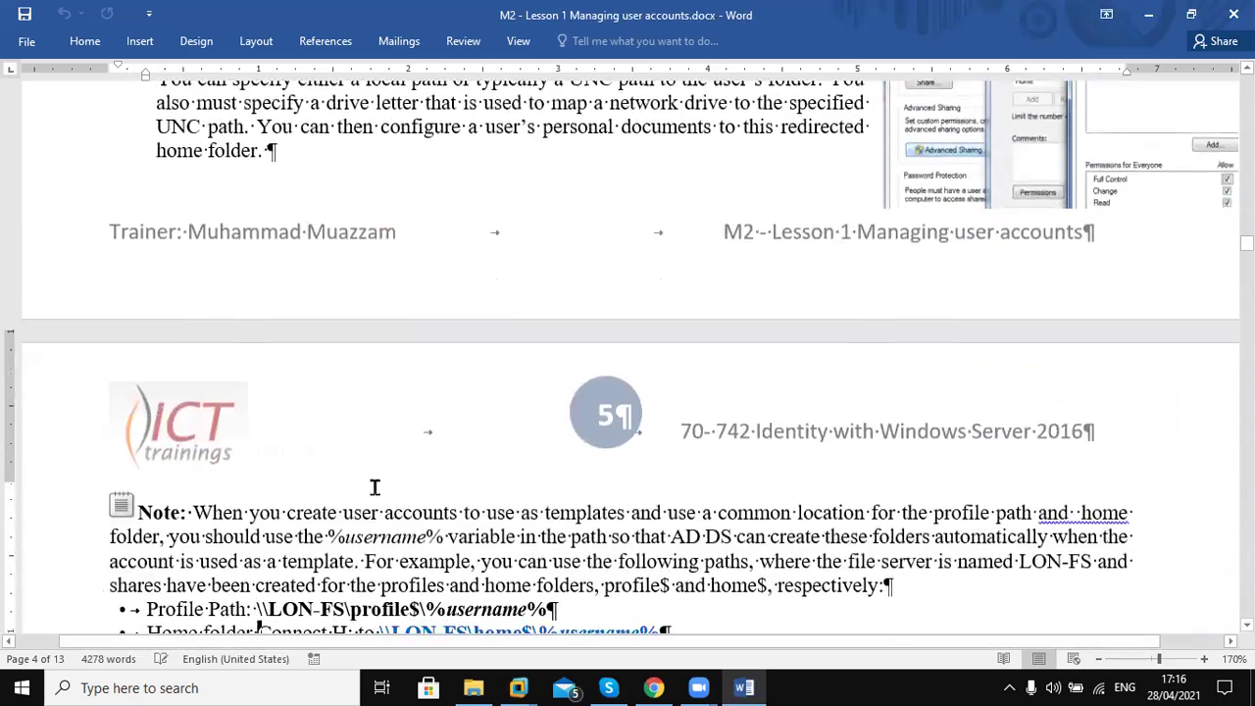
scroll(376, 494, down, 9)
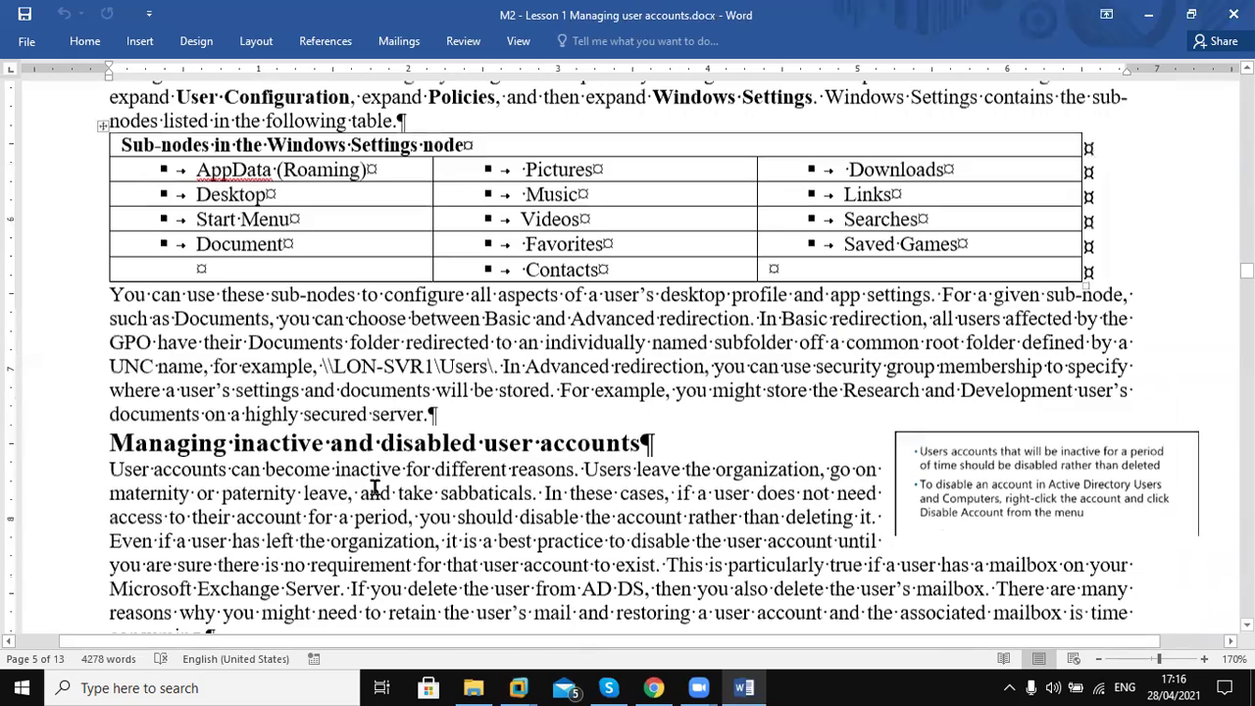
Scroll to the Dsadd bulk operations section and highlight its heading and command list
scroll(376, 488, down, 10)
scroll(375, 487, down, 18)
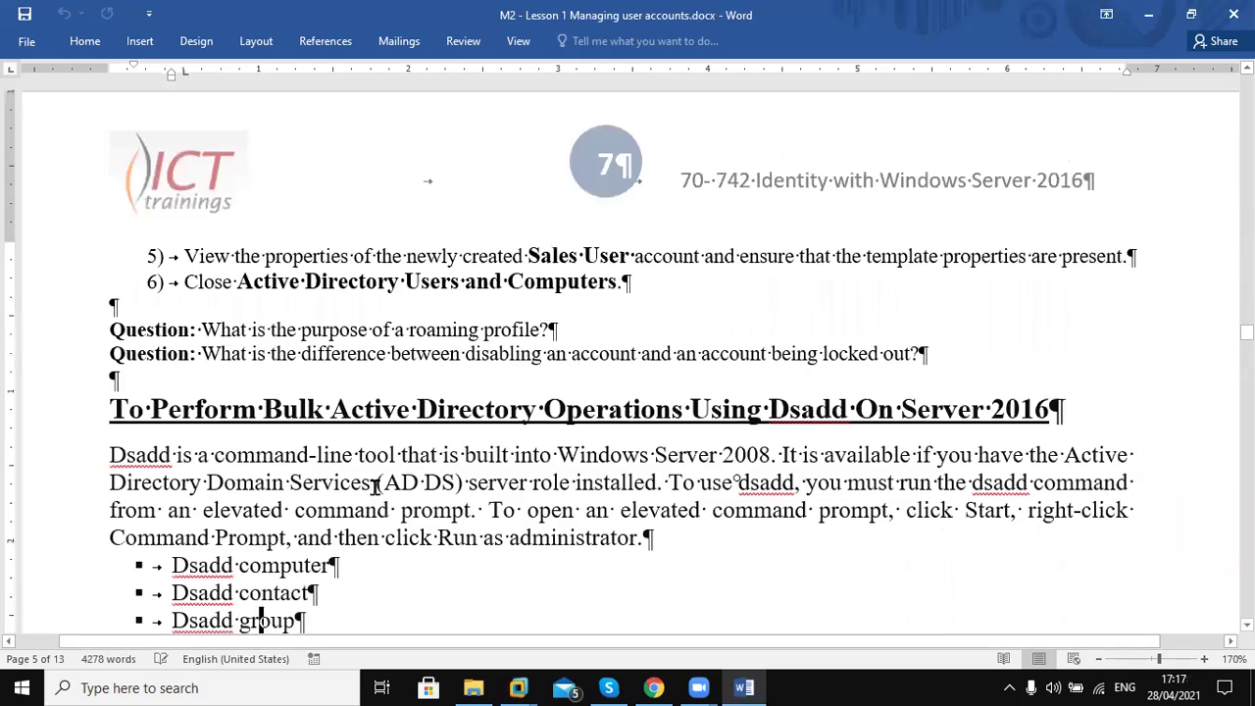
scroll(375, 488, down, 2)
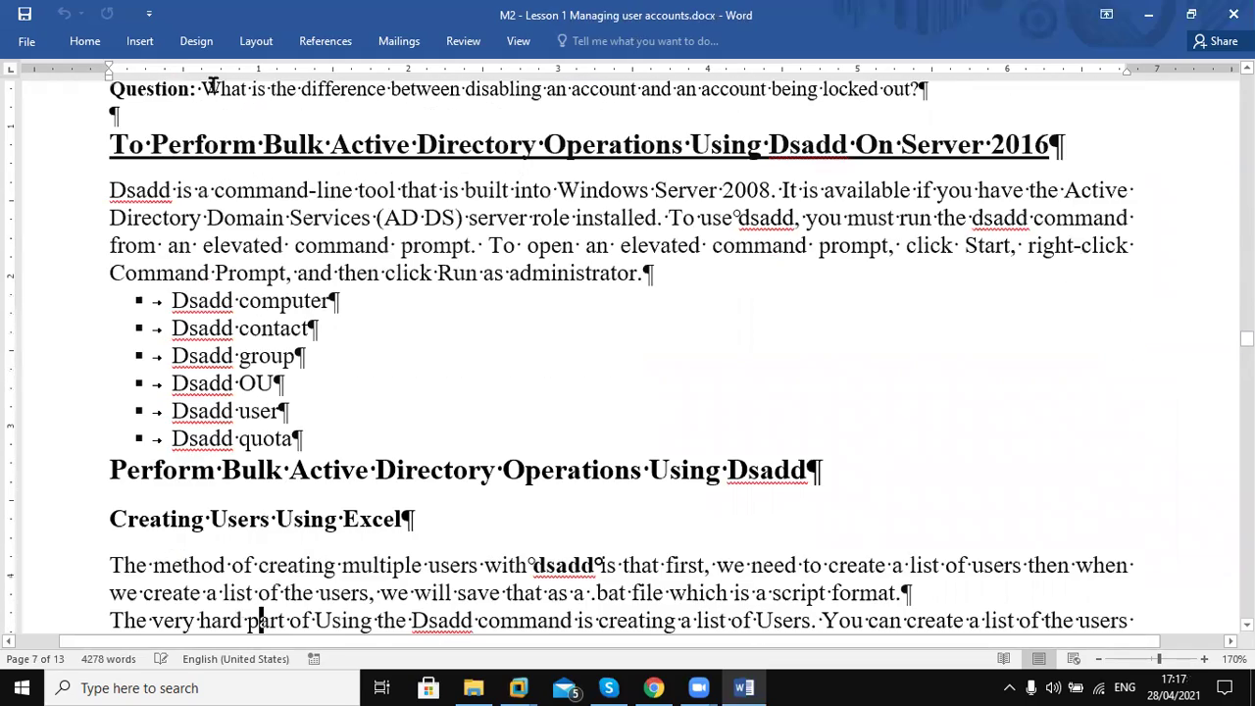
drag(389, 140, 843, 147)
click(802, 293)
drag(173, 300, 280, 437)
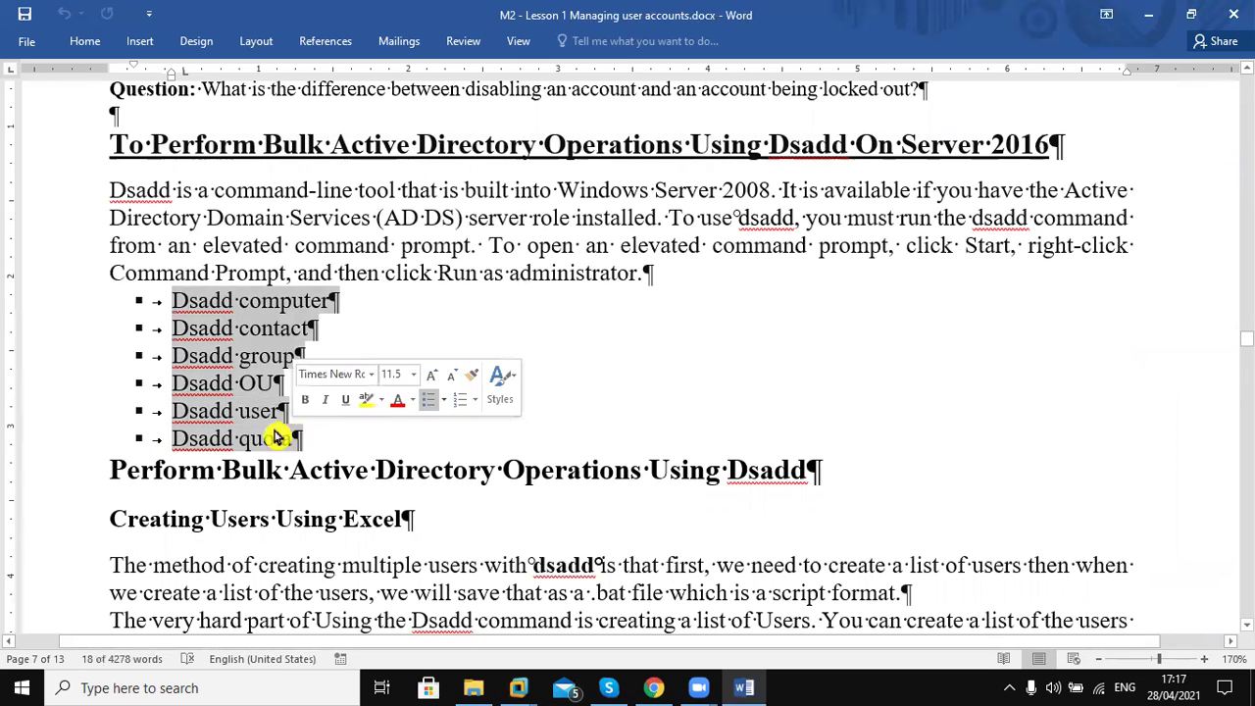
click(271, 421)
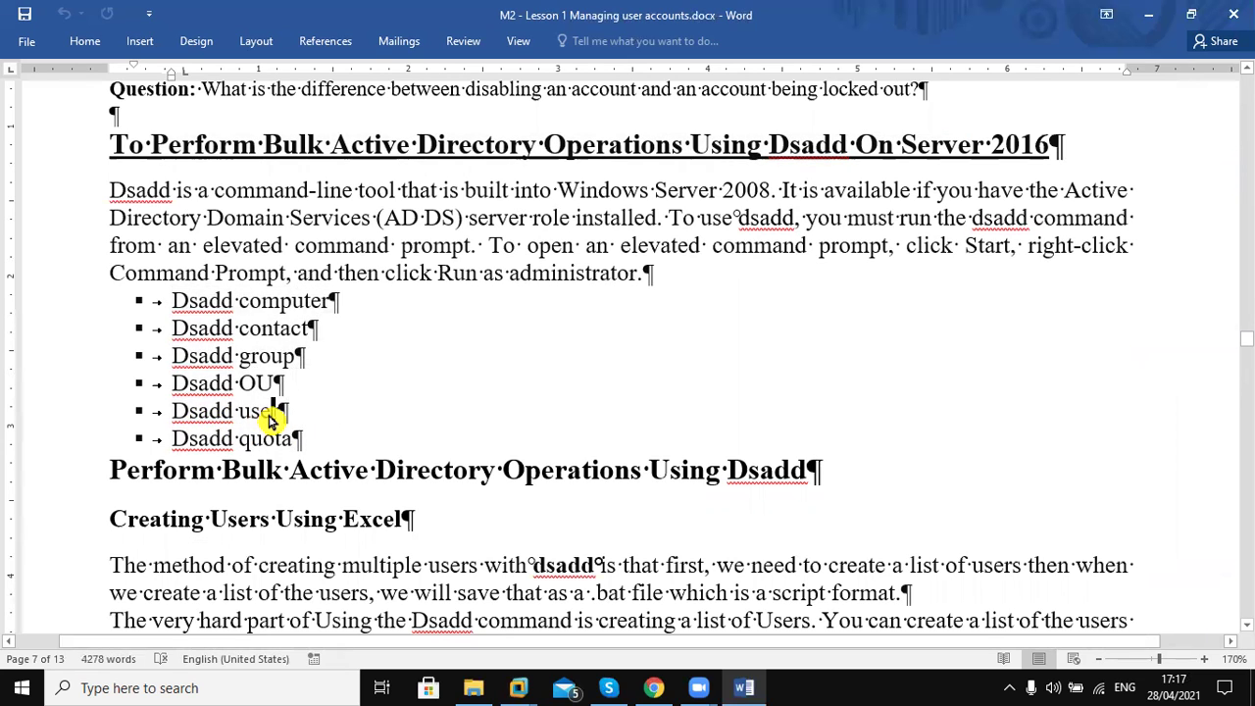
Highlight the 'Creating Users Using Excel' heading
click(524, 447)
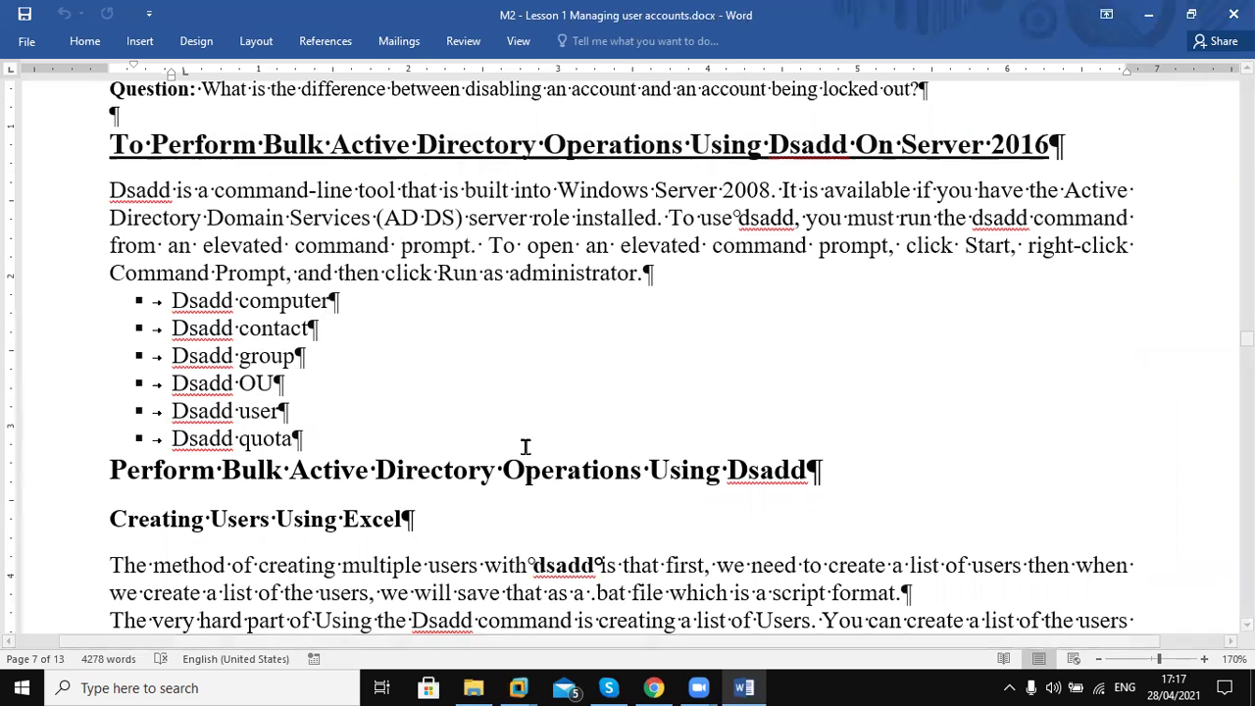
drag(260, 517, 416, 519)
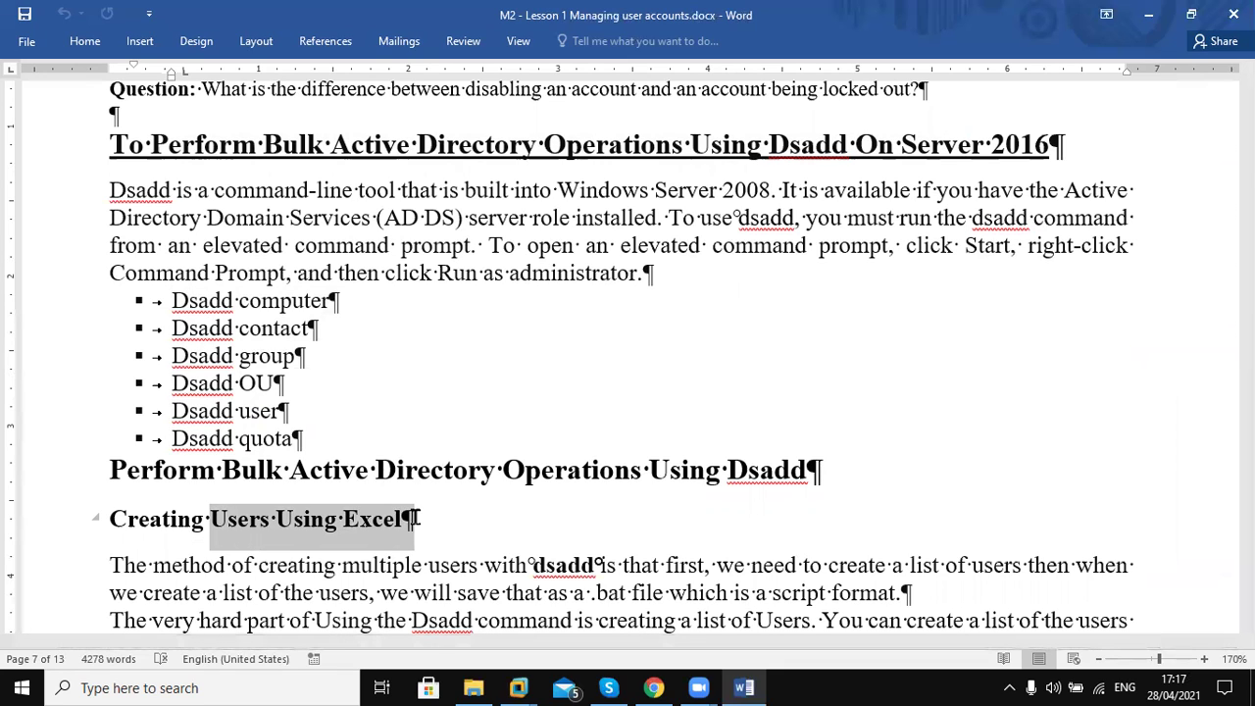
drag(417, 519, 415, 520)
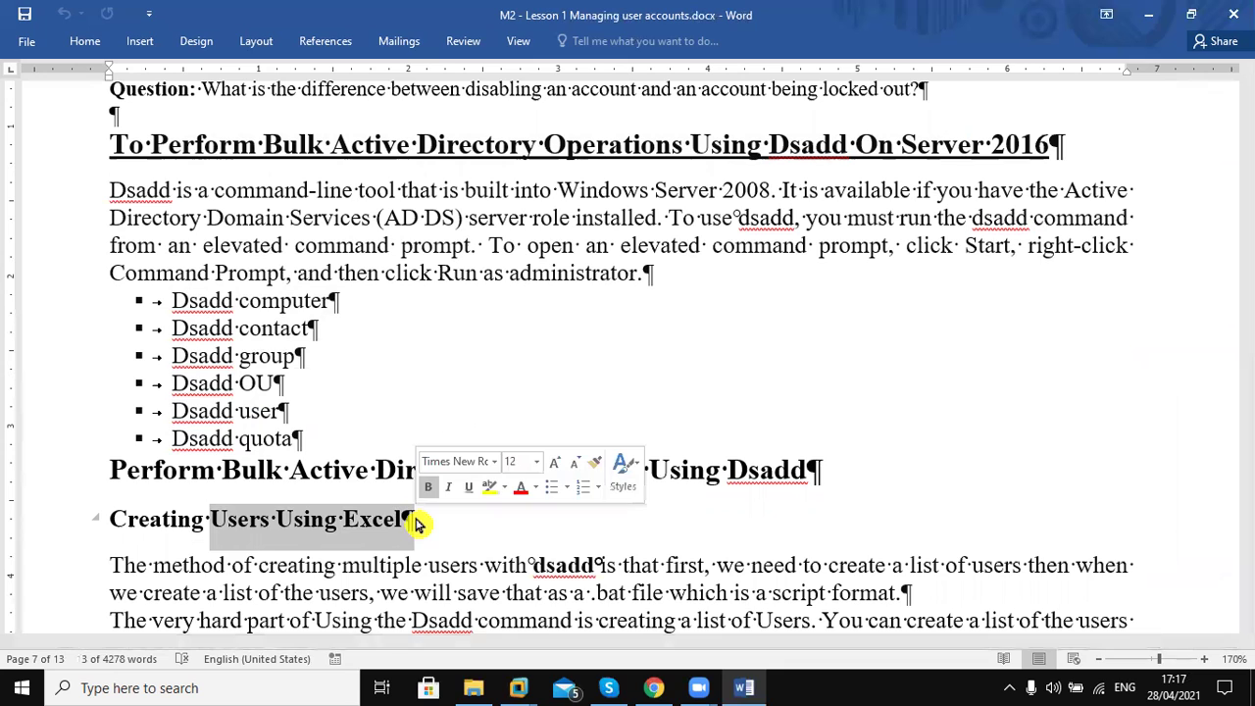
click(475, 535)
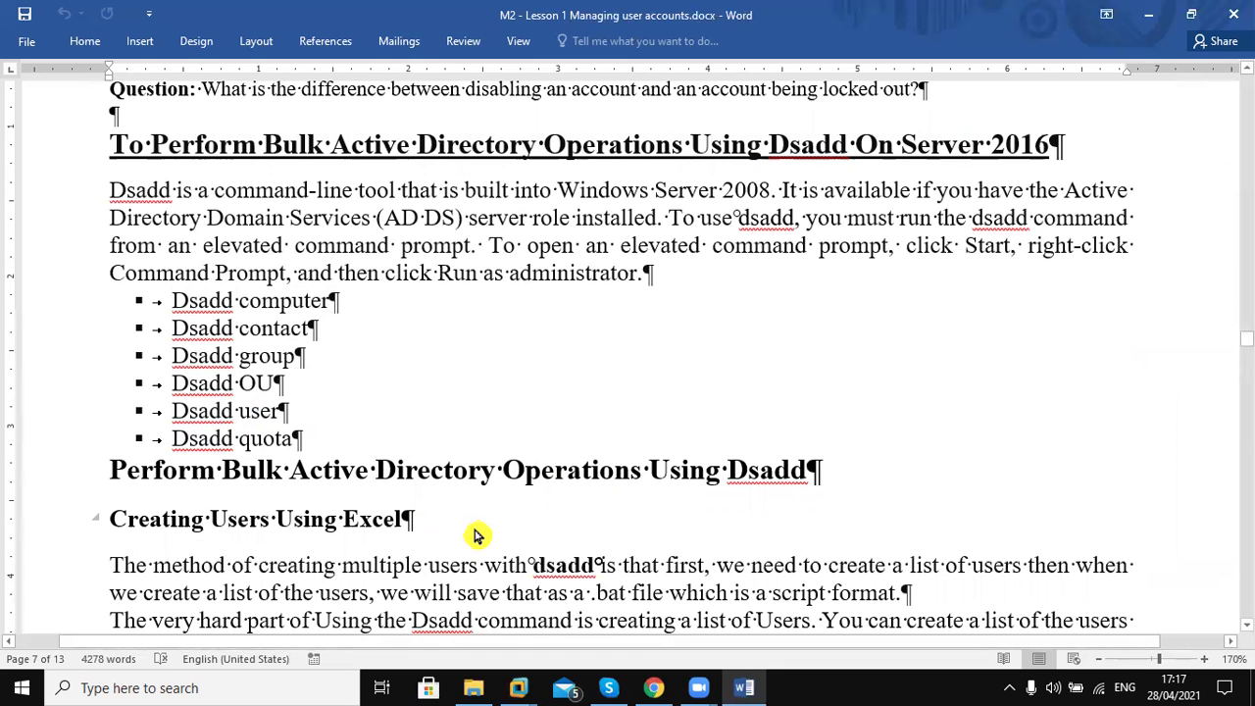
Move through Steps 1–3 and the captions down to Step 4 on page 8
key(Down)
key(Down)
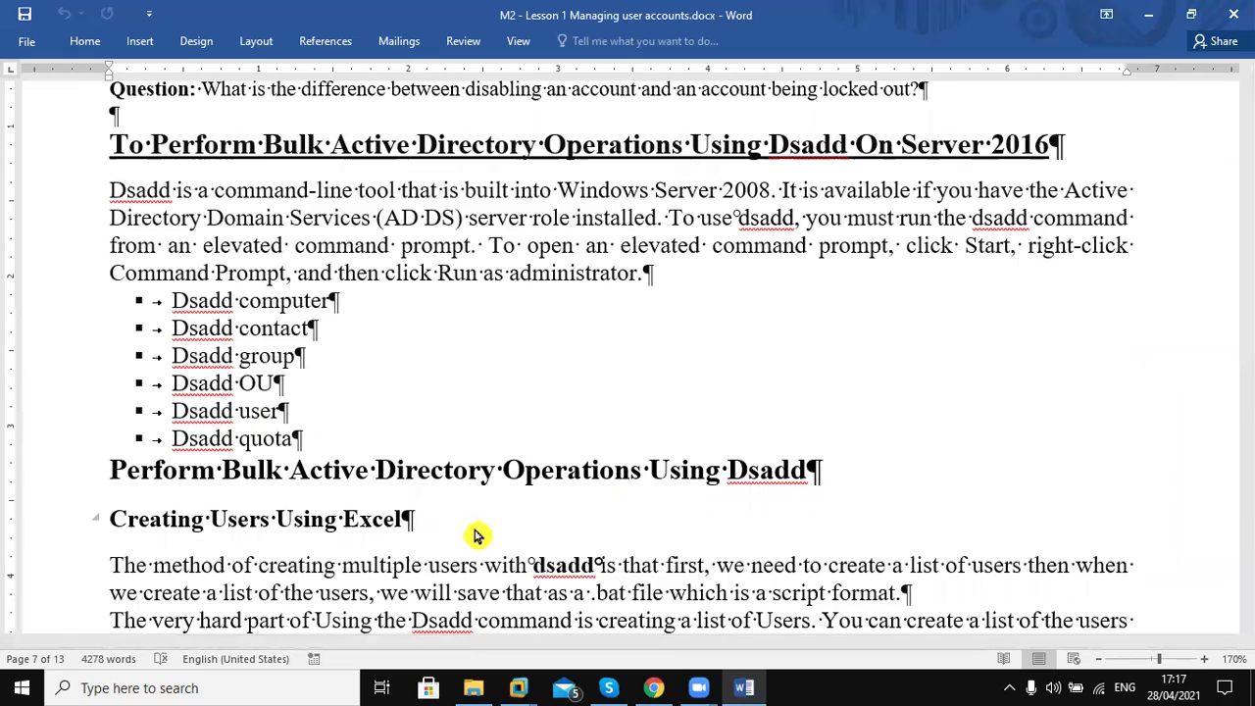
key(Down)
key(Down)
key(Down)
key(Down)
key(Down)
key(Down)
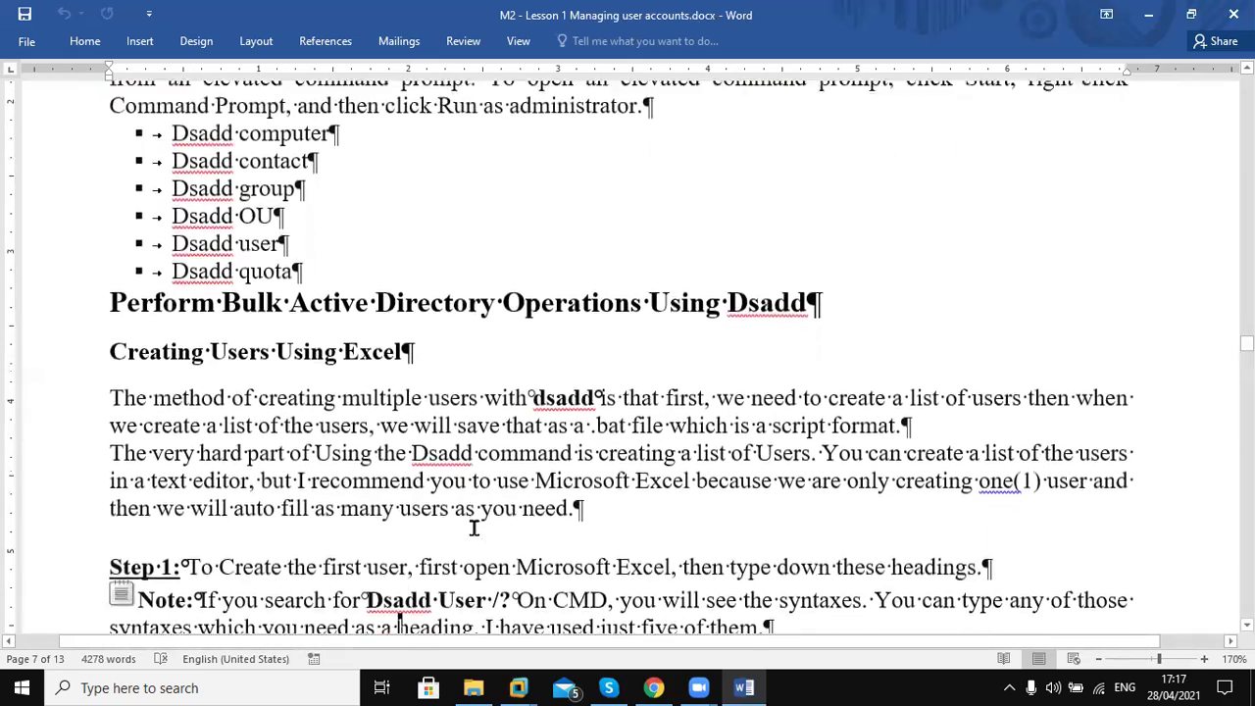
key(Down)
key(Down)
key(Down)
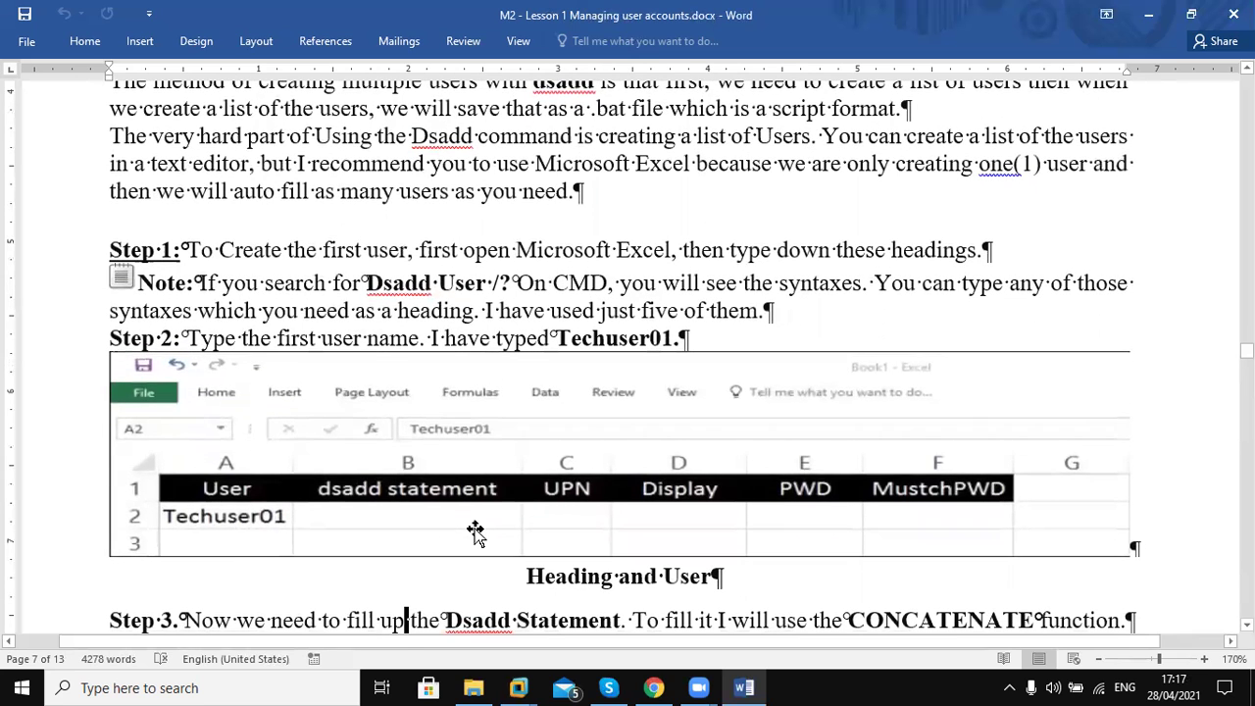
key(Up)
key(Up)
key(Up)
key(Up)
key(Up)
key(Up)
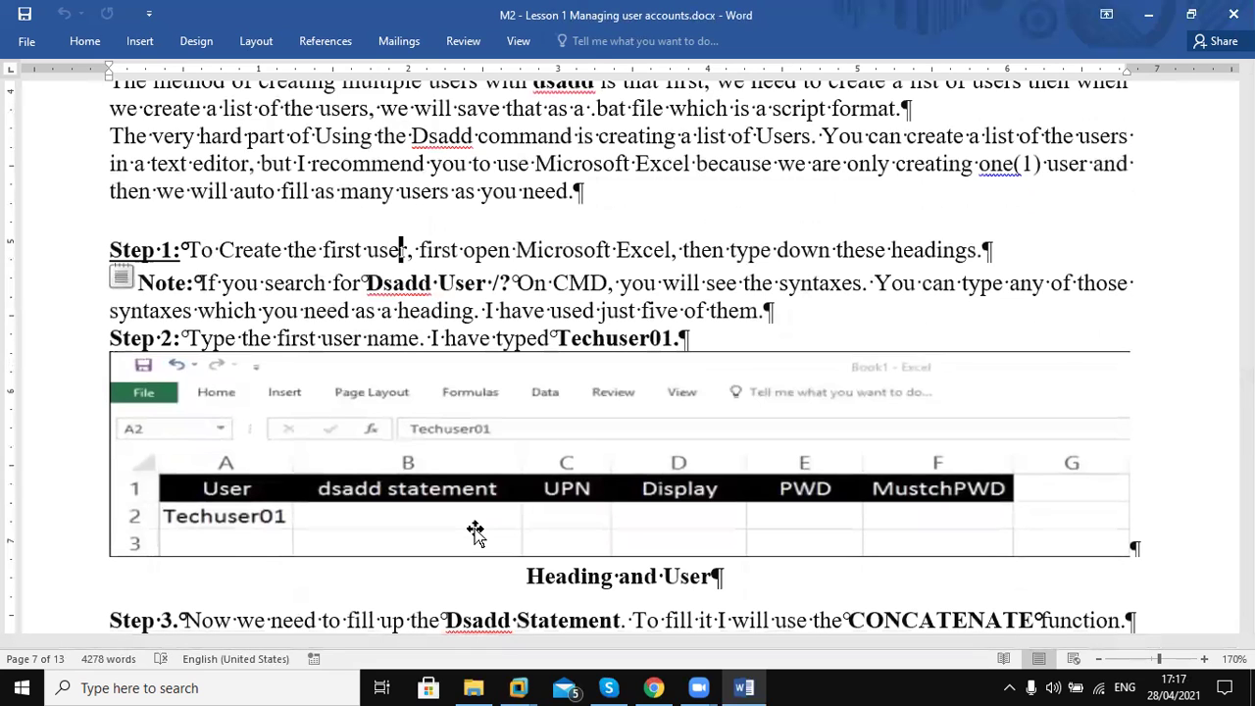
key(Up)
key(Down)
key(Down)
key(Down)
key(Down)
key(Down)
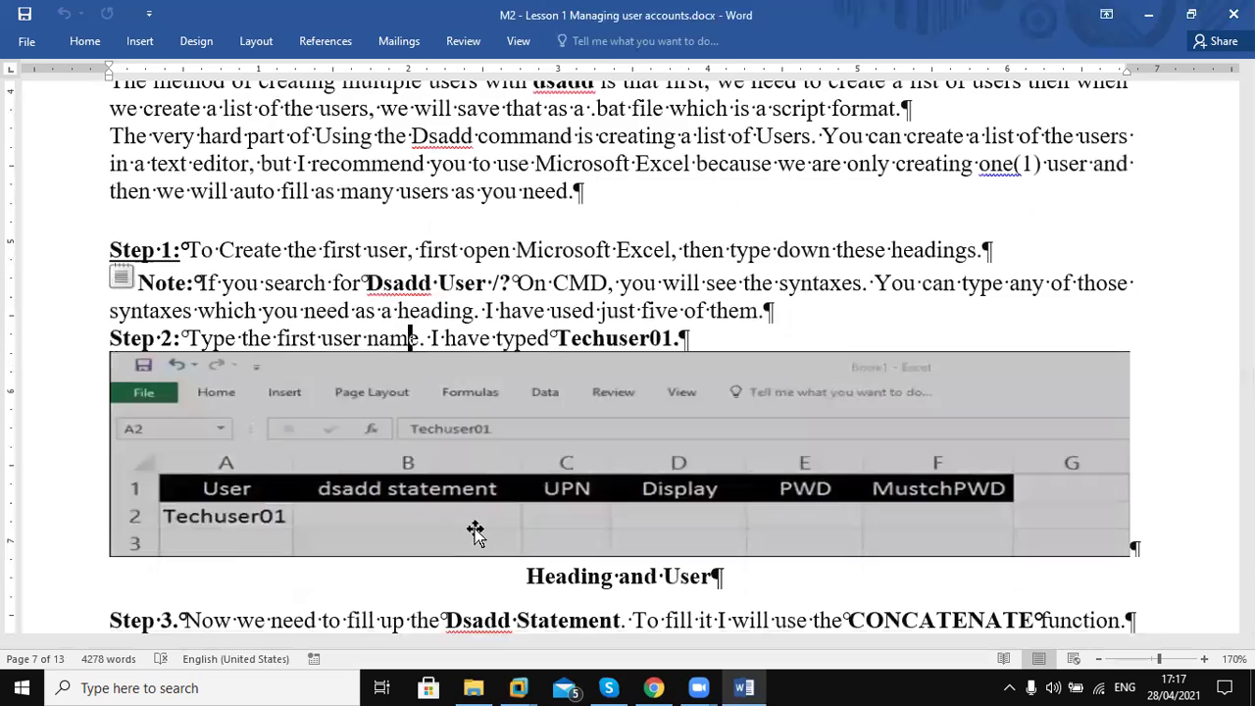
key(Down)
key(Down)
key(Down)
key(Down)
key(Down)
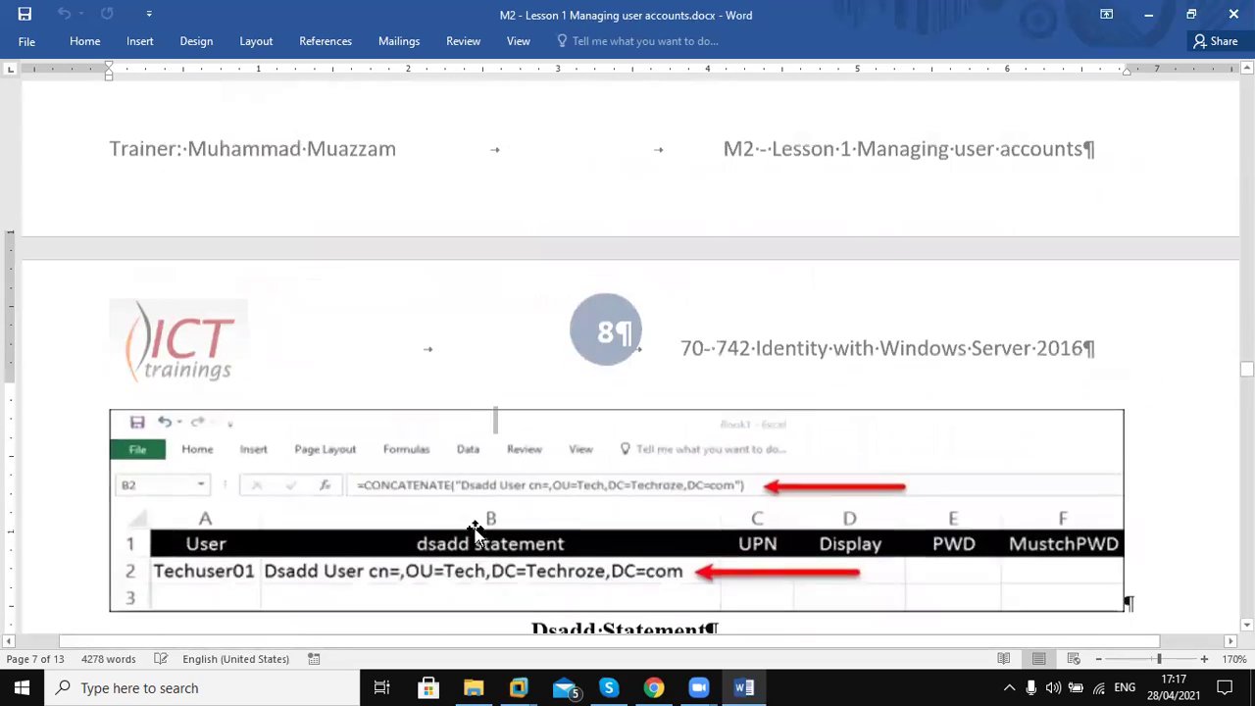
key(Down)
key(Down)
key(Down)
key(Down)
key(Down)
key(Down)
key(Down)
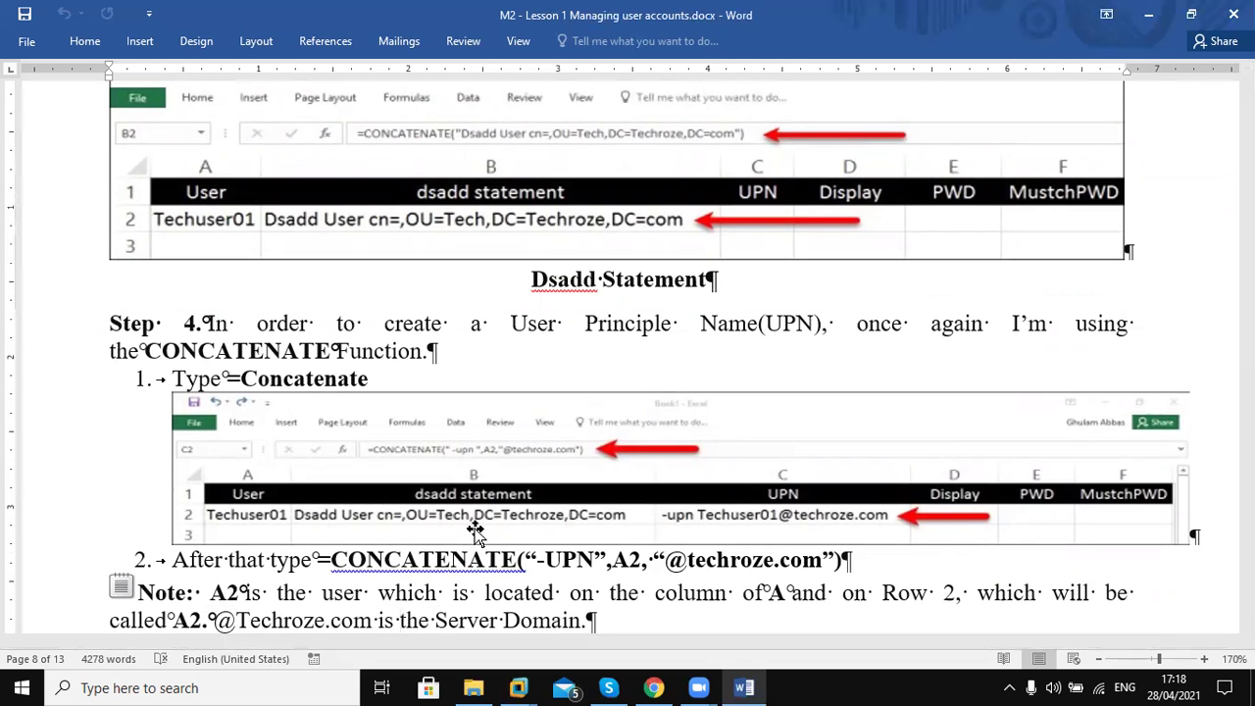
Scroll down to page 11's TIP and highlight 'Net user' in its heading
scroll(475, 530, down, 5)
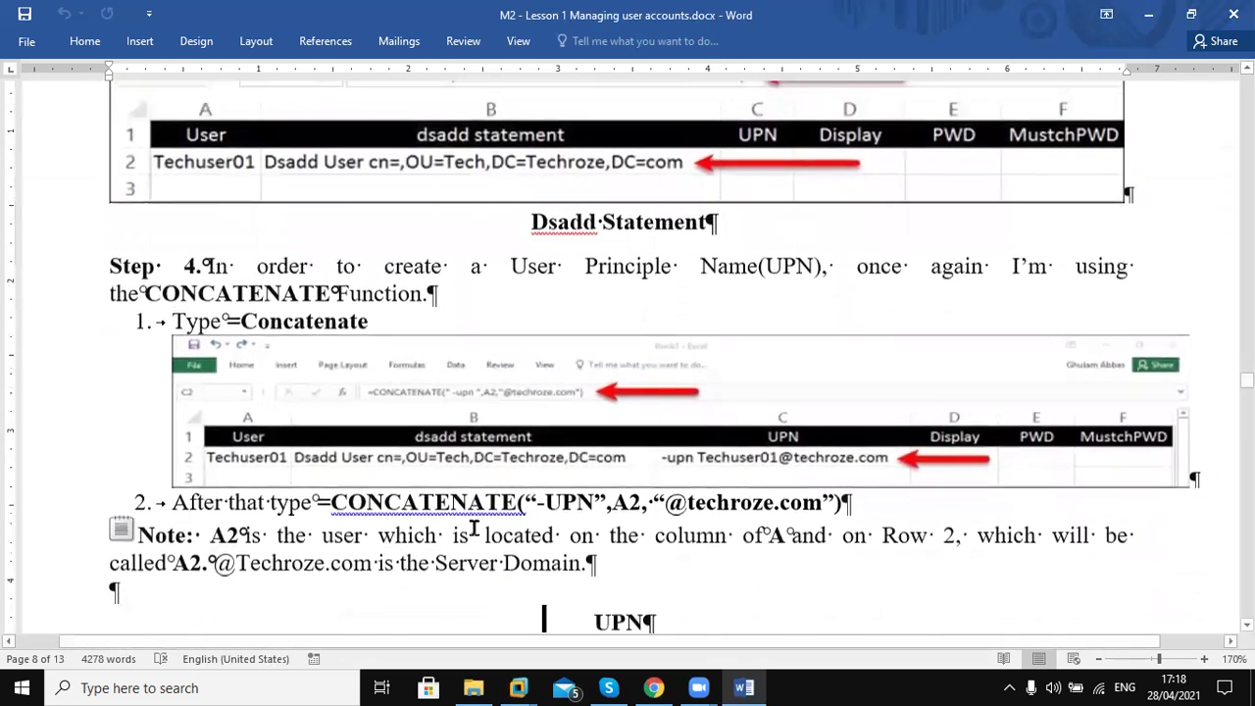
scroll(473, 528, down, 12)
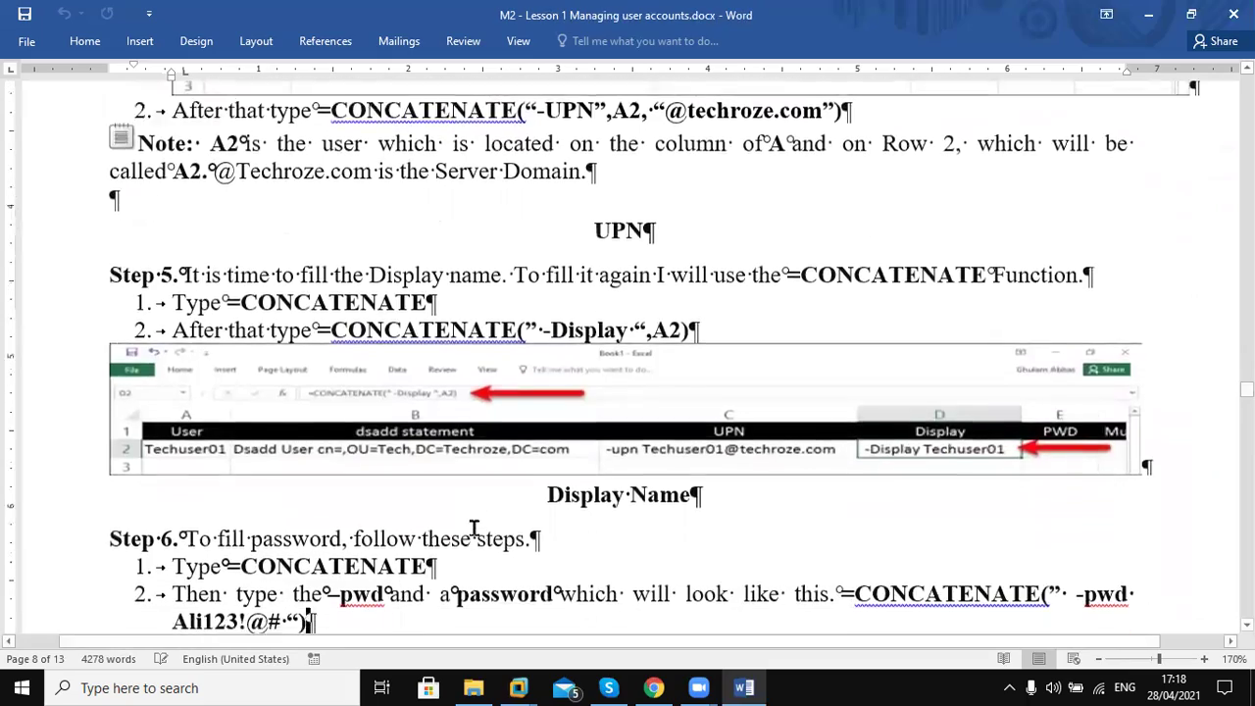
scroll(475, 529, down, 15)
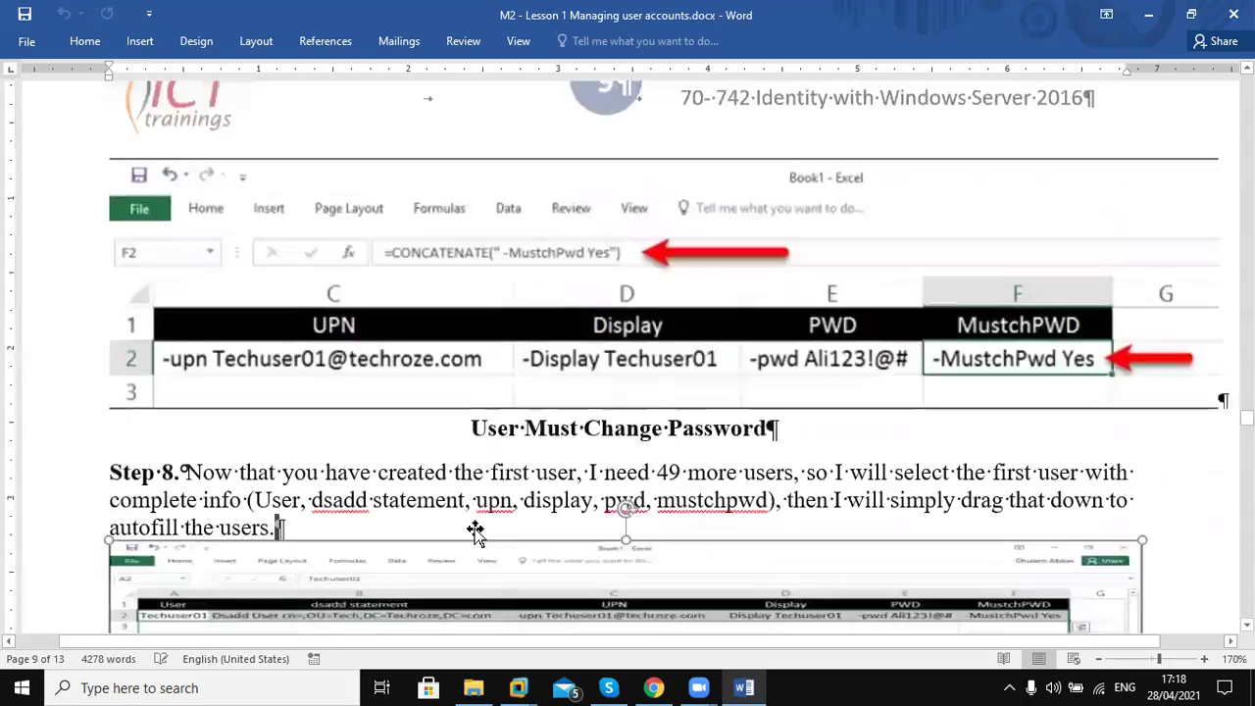
scroll(475, 530, down, 8)
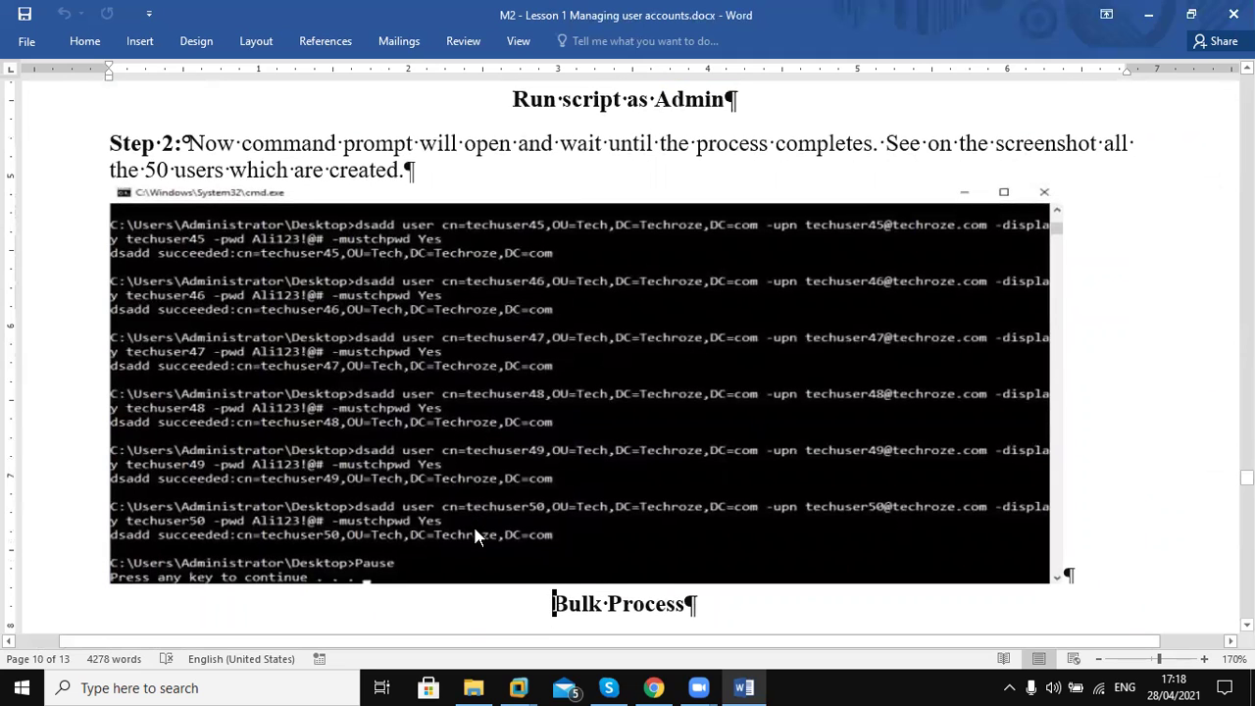
scroll(475, 530, down, 6)
scroll(475, 530, down, 6)
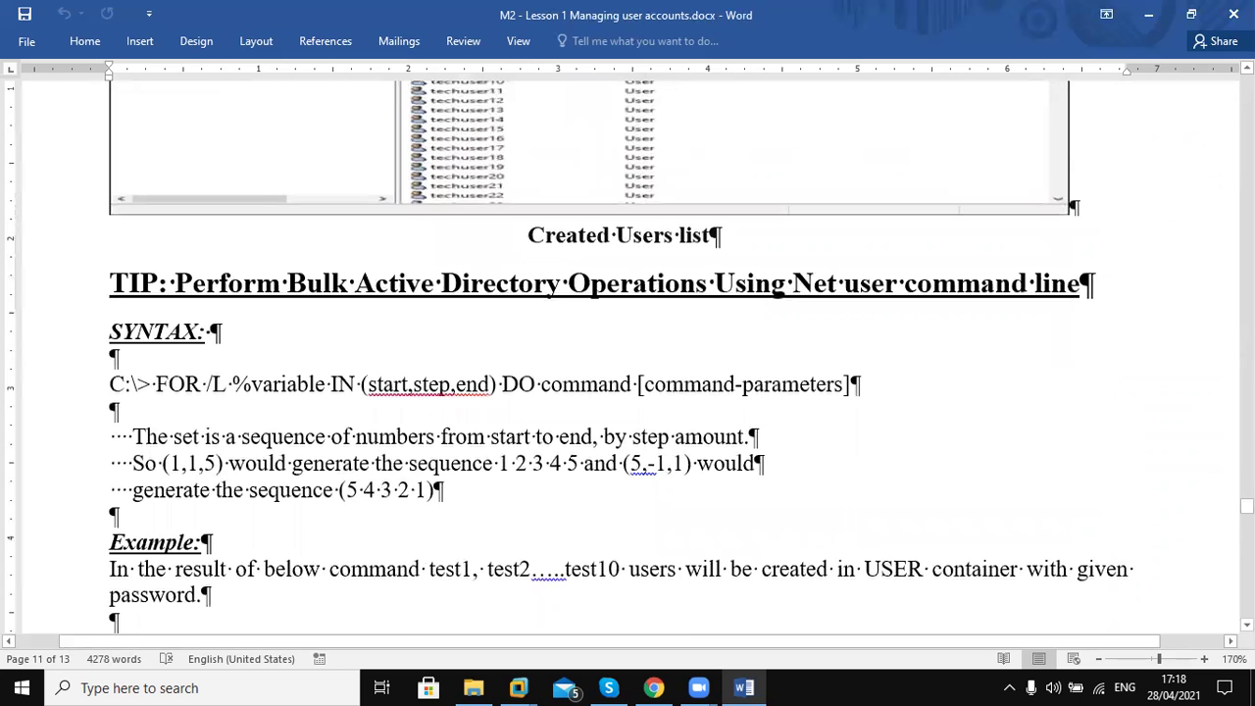
scroll(474, 530, down, 1)
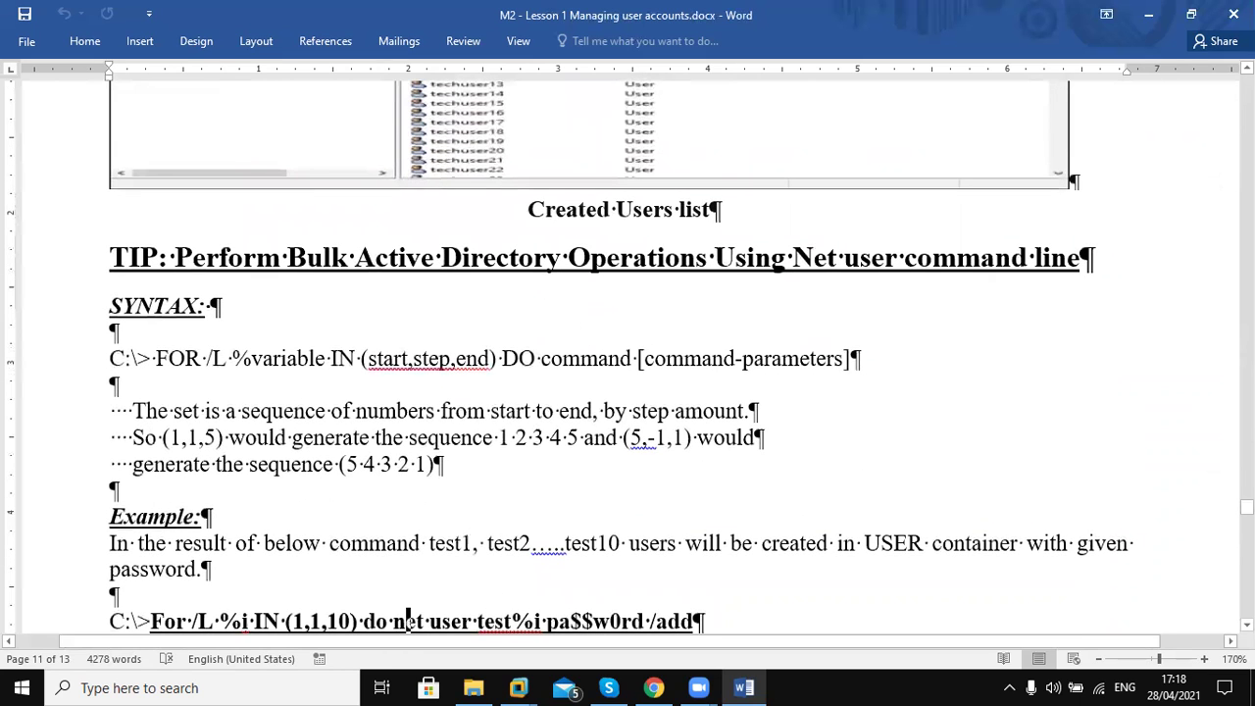
drag(235, 267, 797, 258)
click(845, 258)
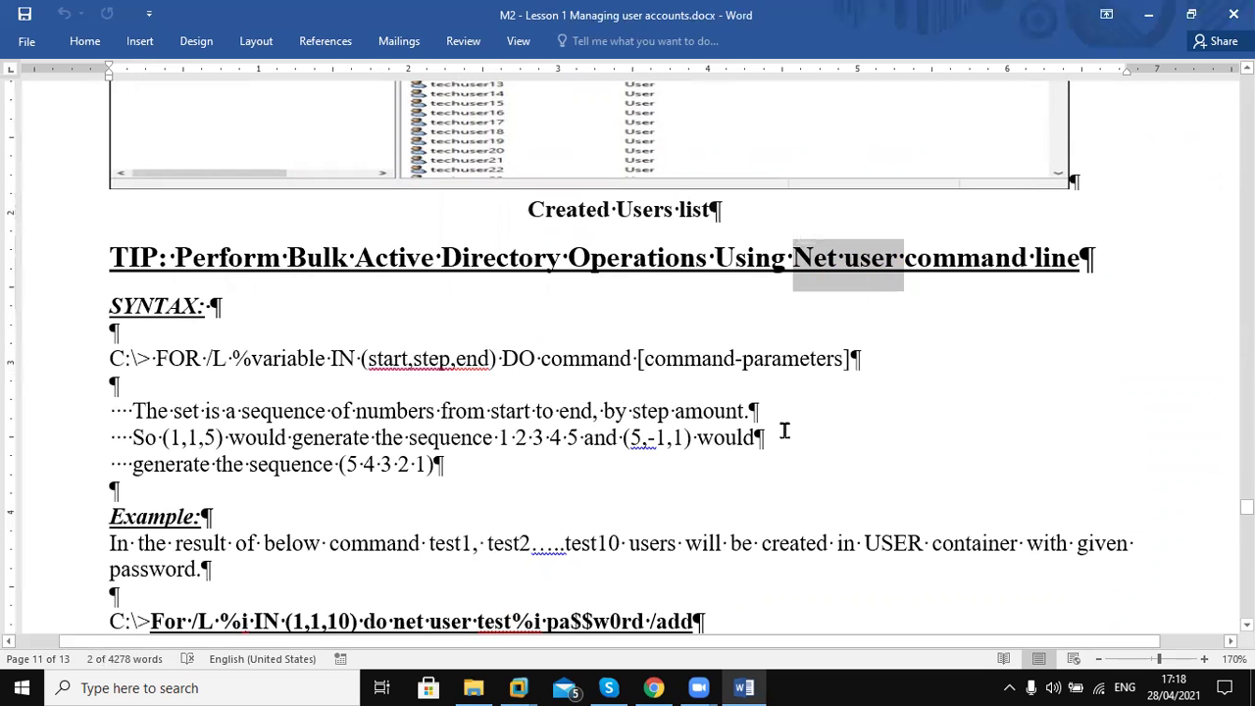
key(Down)
key(Down)
key(Down)
key(Down)
key(Down)
key(Down)
key(Down)
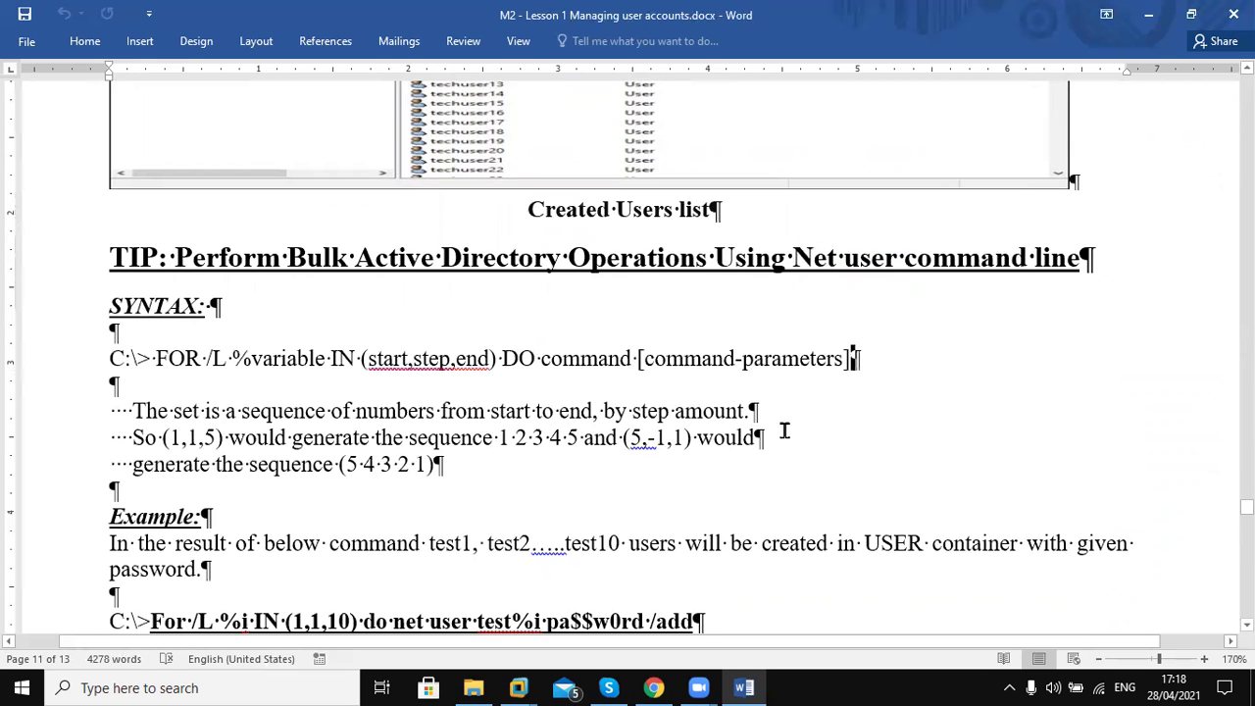
Page down through the dsget, dsrm and dsquery screenshots and examples
key(Down)
key(Down)
key(Down)
key(Down)
key(Down)
key(Down)
key(Down)
key(Down)
key(Down)
key(Down)
key(Down)
key(Down)
key(Down)
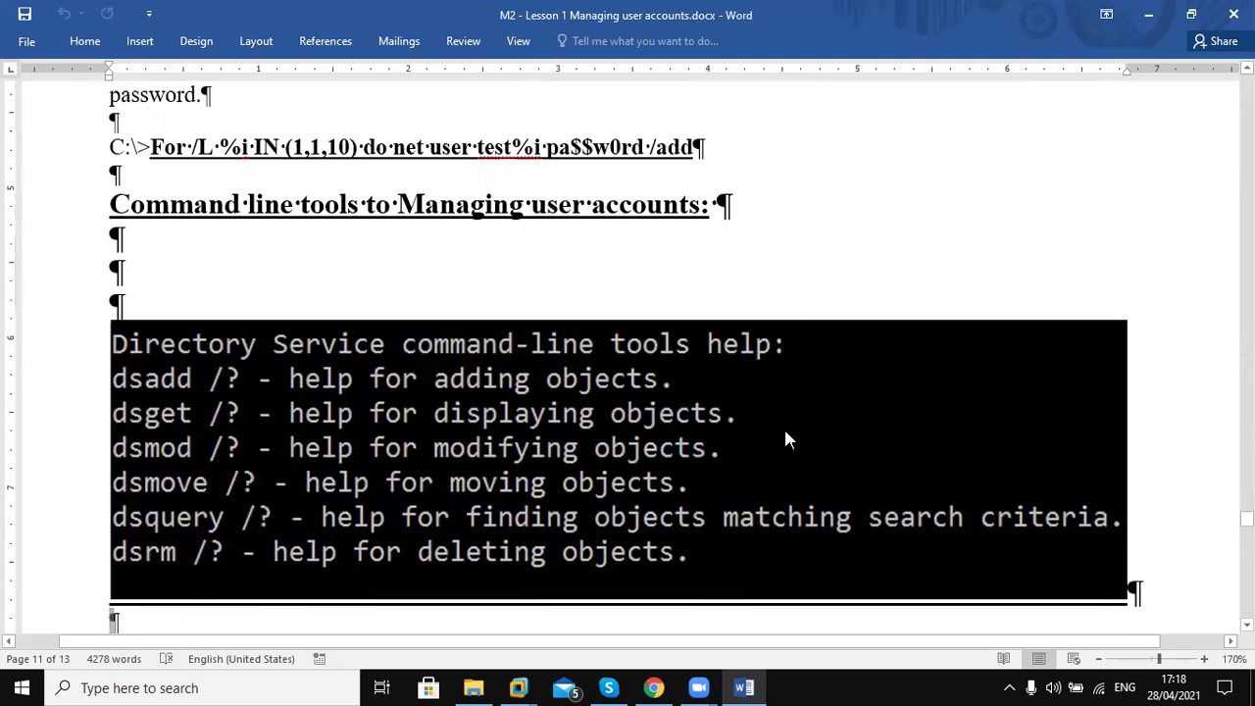
key(Down)
key(Down)
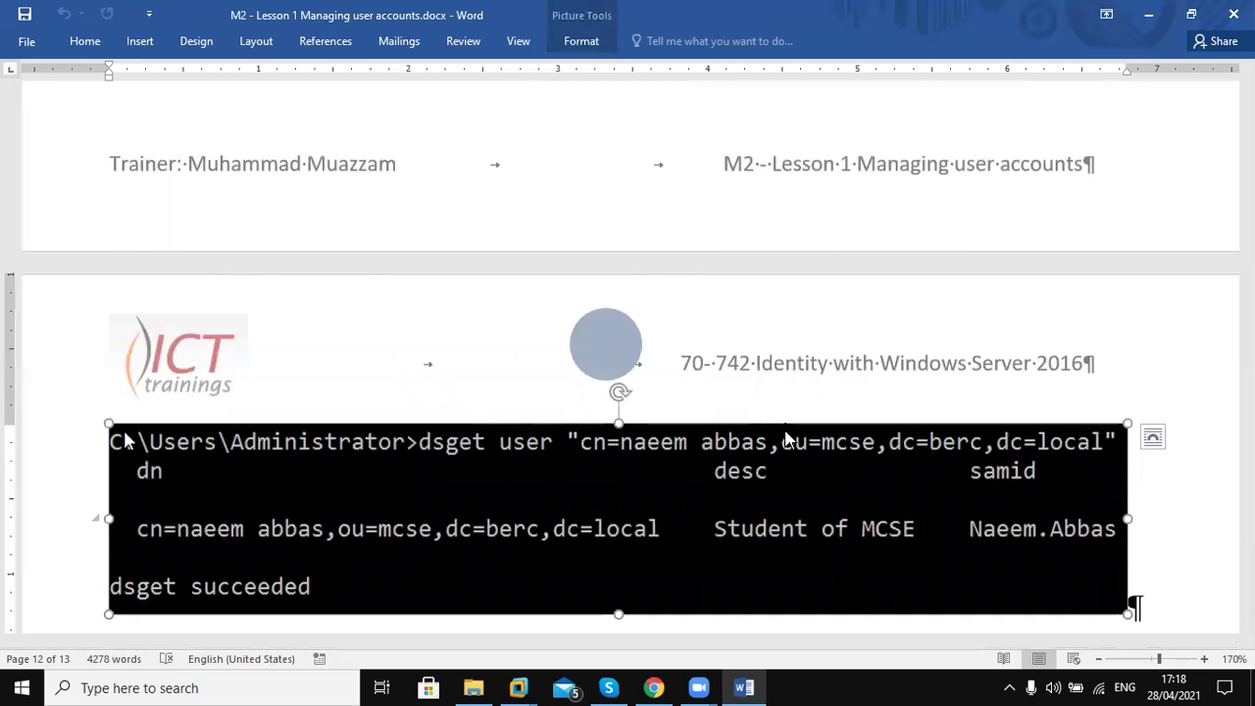
key(Down)
key(Down)
key(Down)
key(Down)
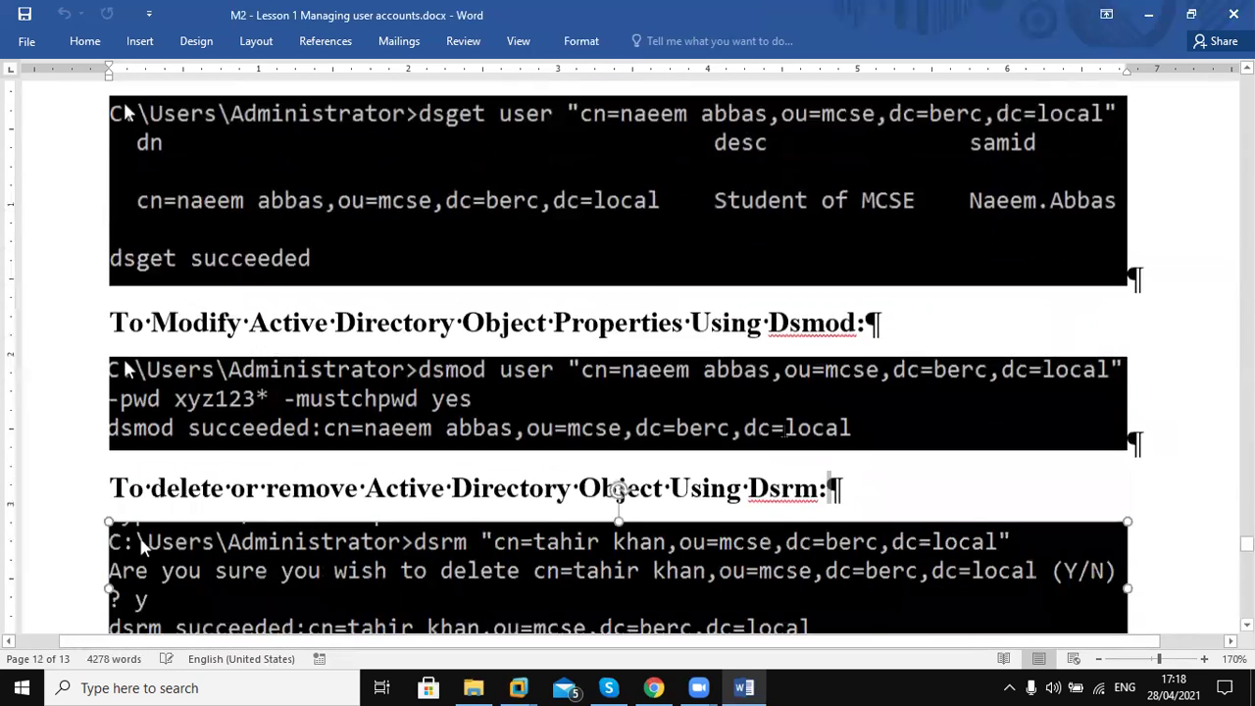
key(Down)
key(Down)
key(Down)
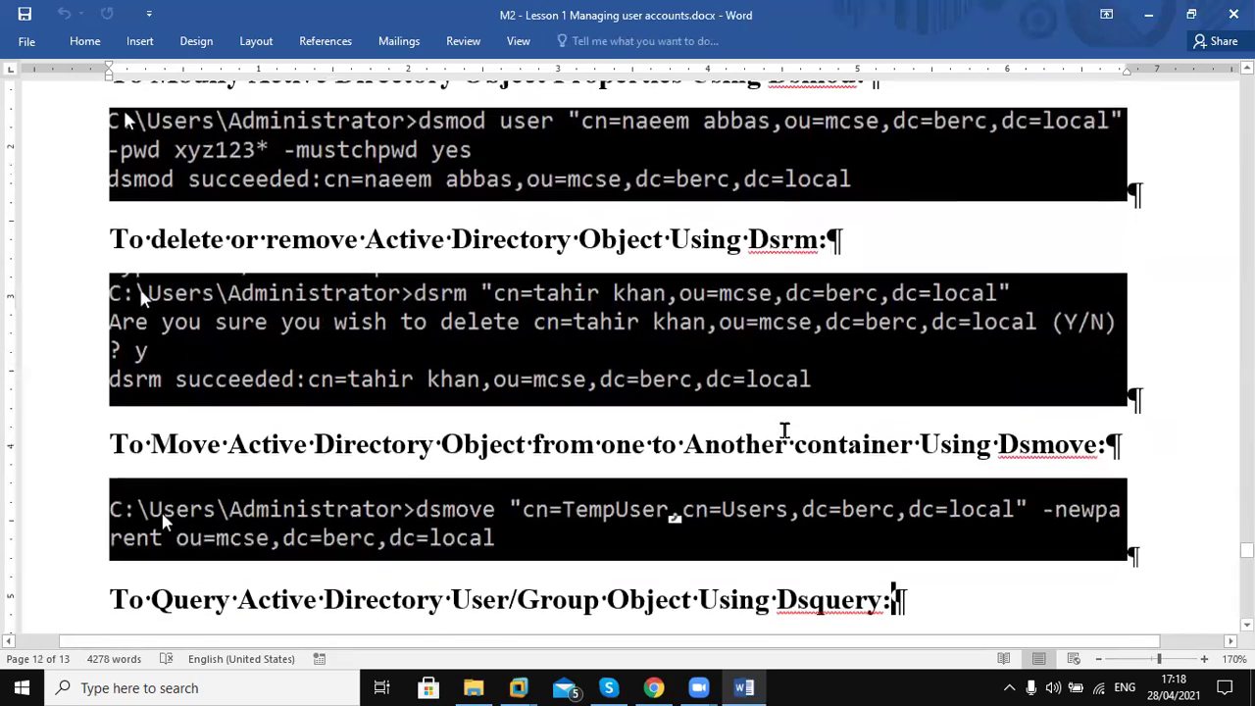
key(Down)
key(Down)
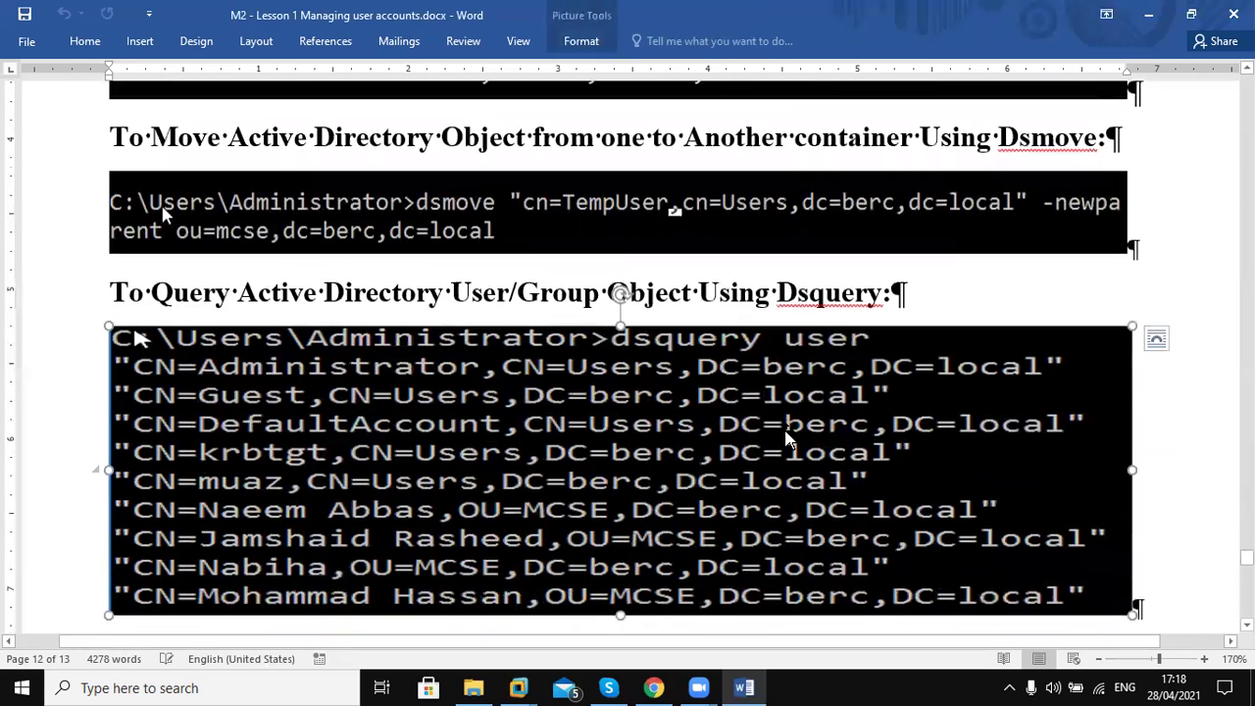
key(Down)
key(Down)
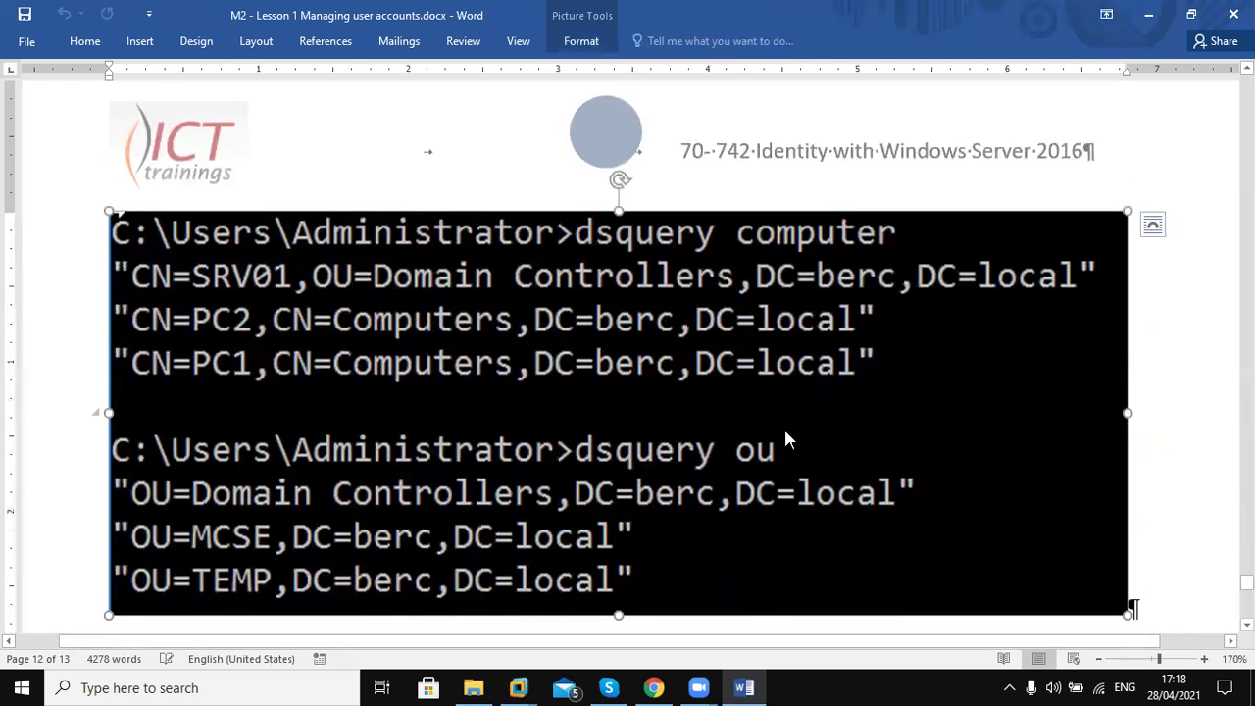
key(Down)
key(Down)
key(Down)
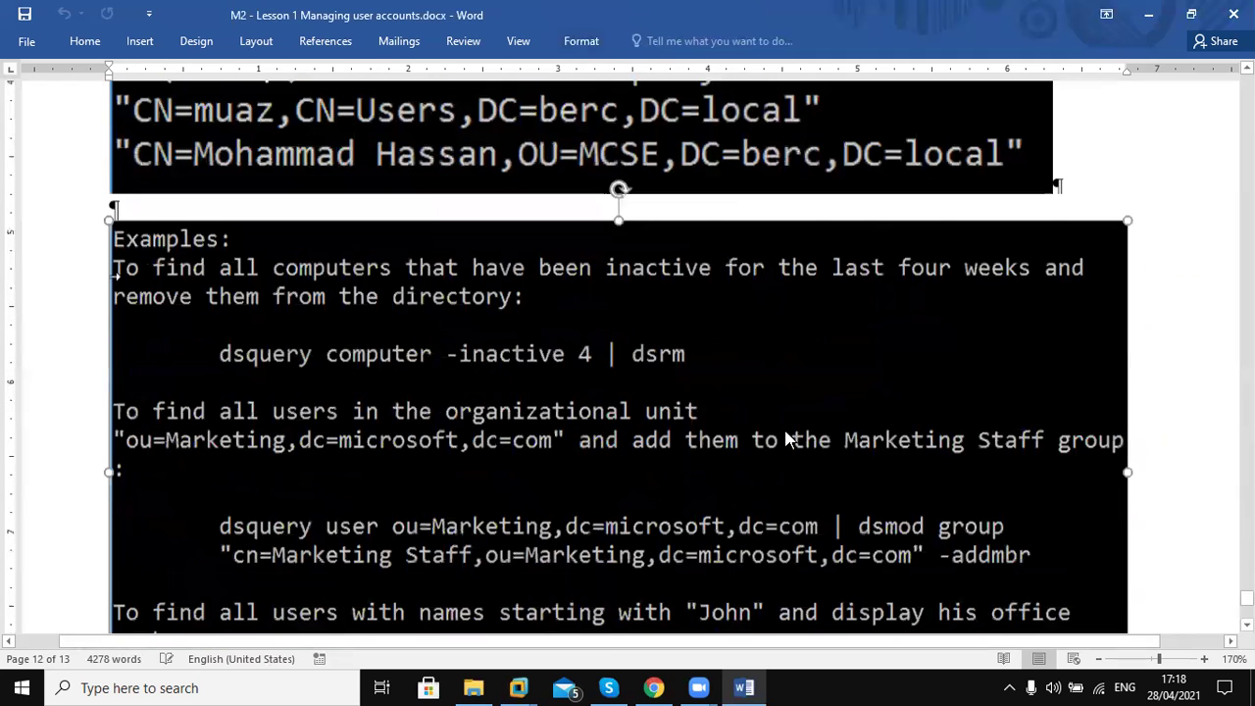
key(Down)
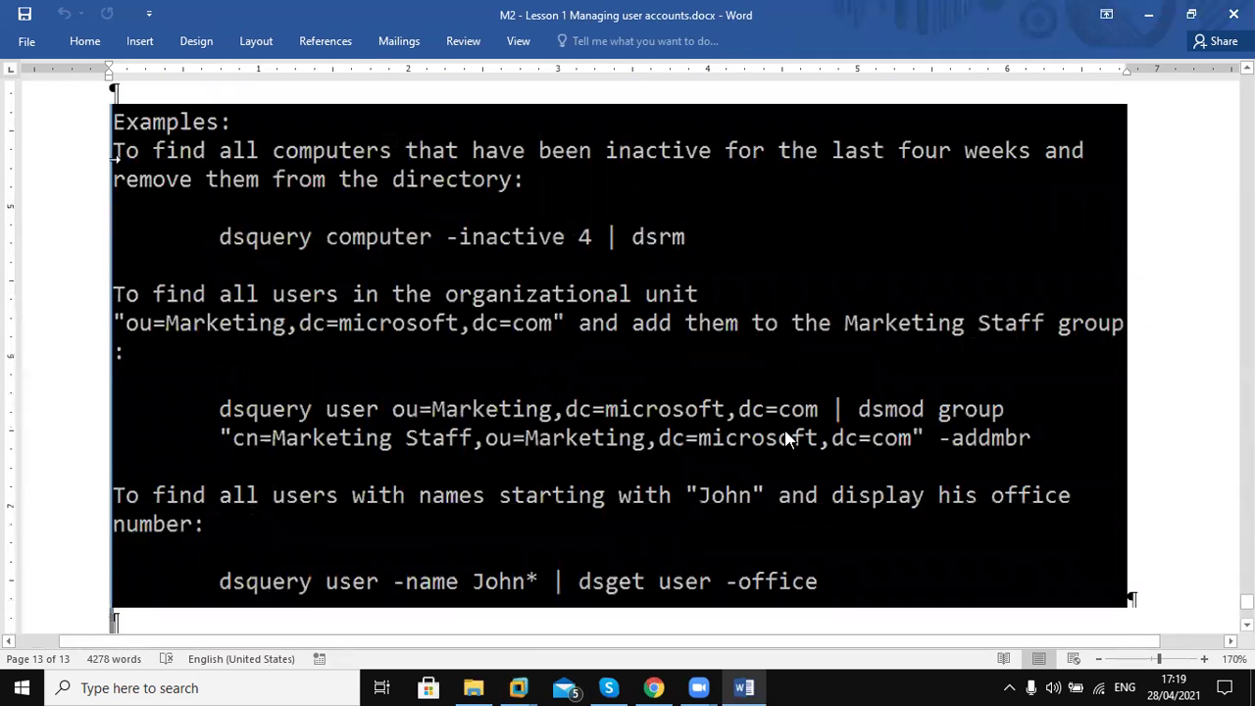
Page back up past the Dsmove section to the TIP on bulk net user commands
key(Up)
key(Up)
key(Up)
key(Up)
key(Up)
key(Up)
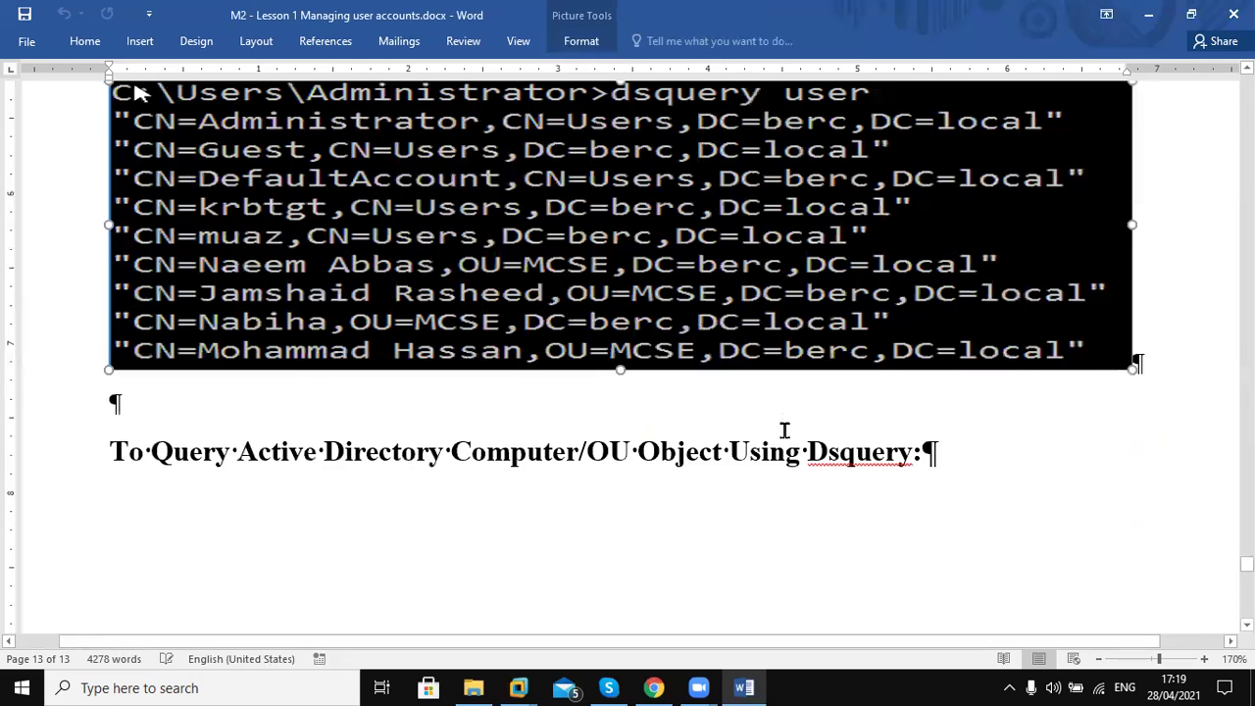
key(Up)
key(Up)
key(Up)
key(Up)
key(Up)
key(Up)
key(Up)
key(Up)
key(Up)
key(Up)
key(Up)
key(Up)
key(Up)
key(Up)
key(Up)
key(Up)
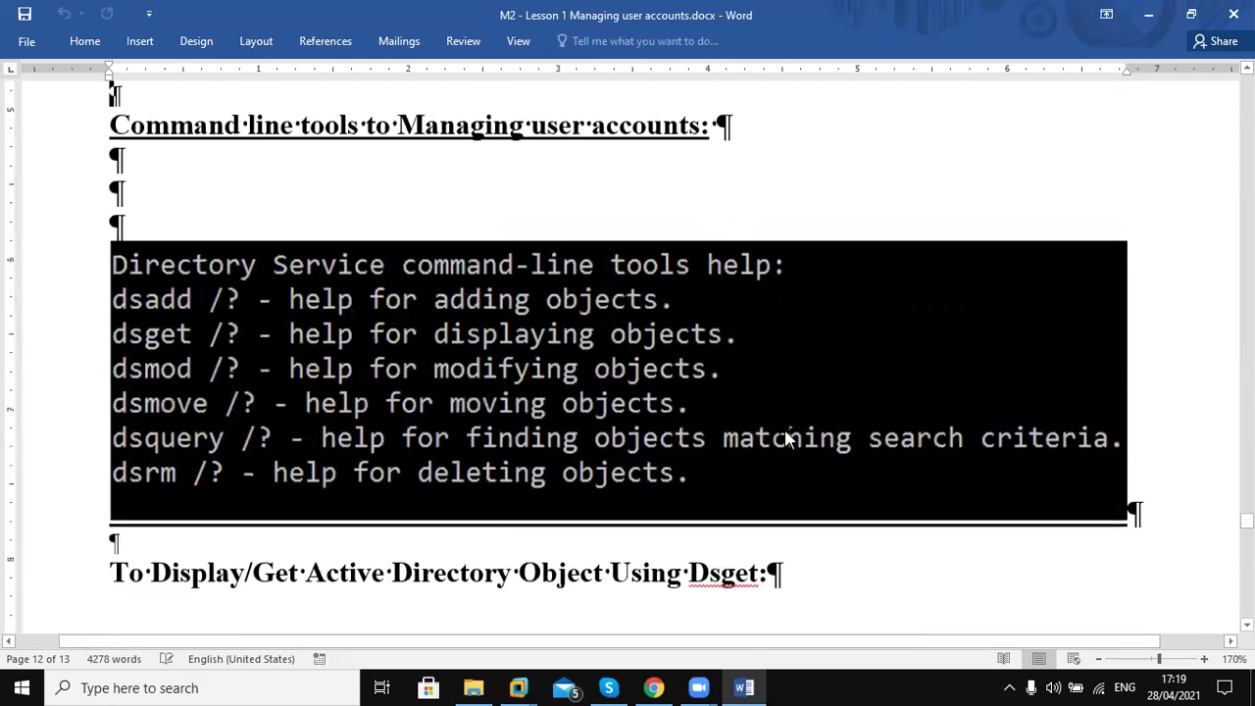
key(Up)
key(Up)
key(Up)
key(Up)
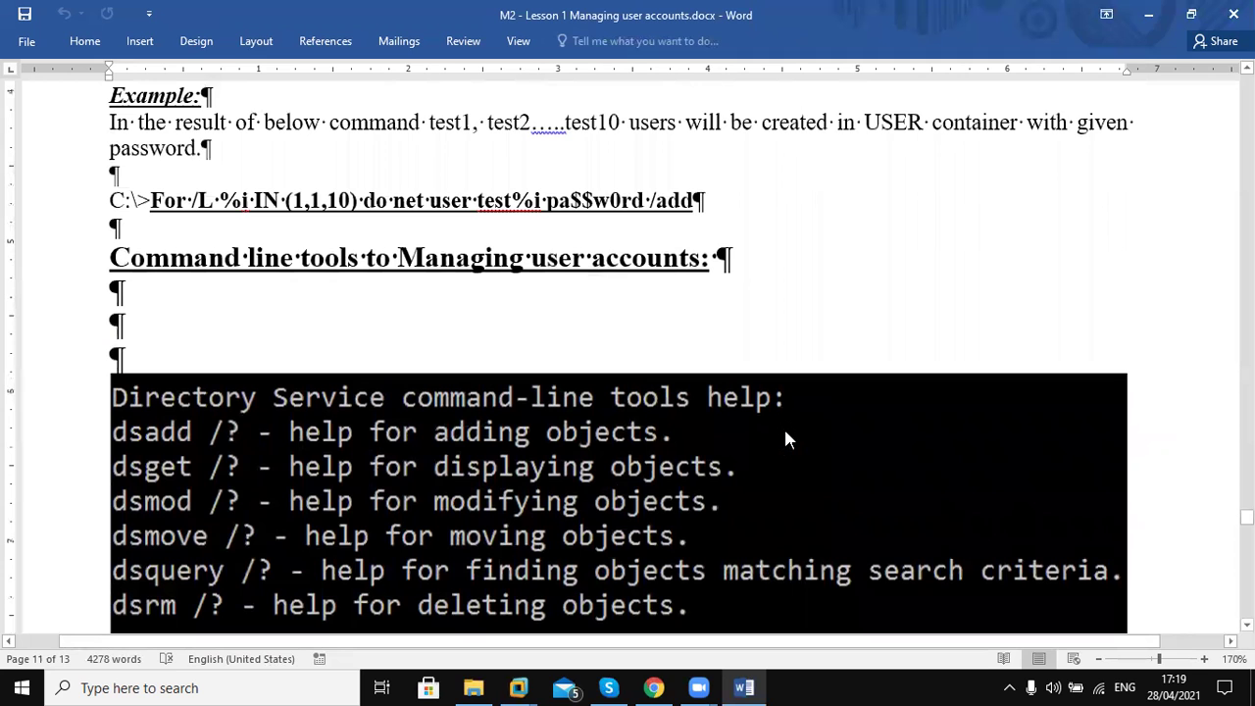
key(Up)
key(Up)
key(Up)
key(Up)
key(Up)
key(Up)
key(Up)
key(Up)
key(Up)
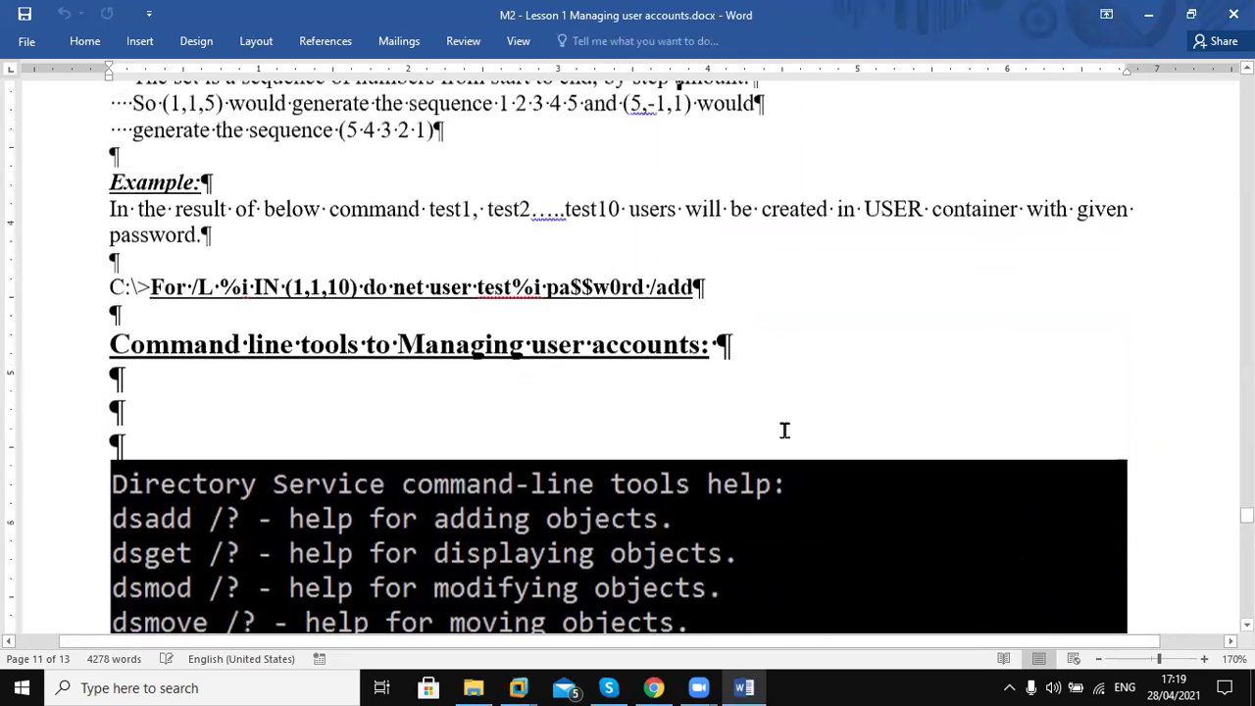
Select the For /L net user command, then move back up to Step 4's CONCATENATE formula
drag(706, 463, 116, 468)
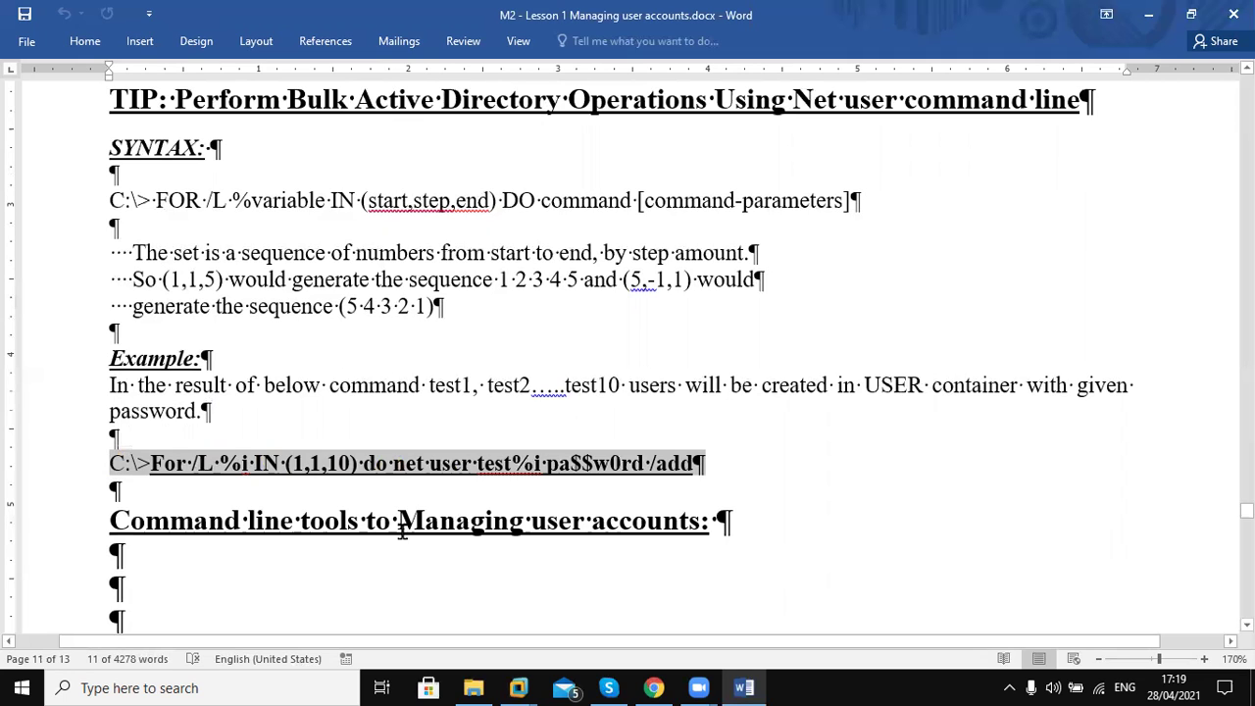
key(Up)
key(Up)
key(Up)
key(Up)
key(Up)
key(Up)
key(Up)
key(Up)
key(Up)
key(Up)
key(Up)
key(Up)
key(Up)
key(Up)
key(Up)
key(Up)
key(Up)
key(Up)
key(Up)
key(Up)
key(Up)
key(Up)
key(Up)
key(Up)
key(Up)
key(Up)
key(Up)
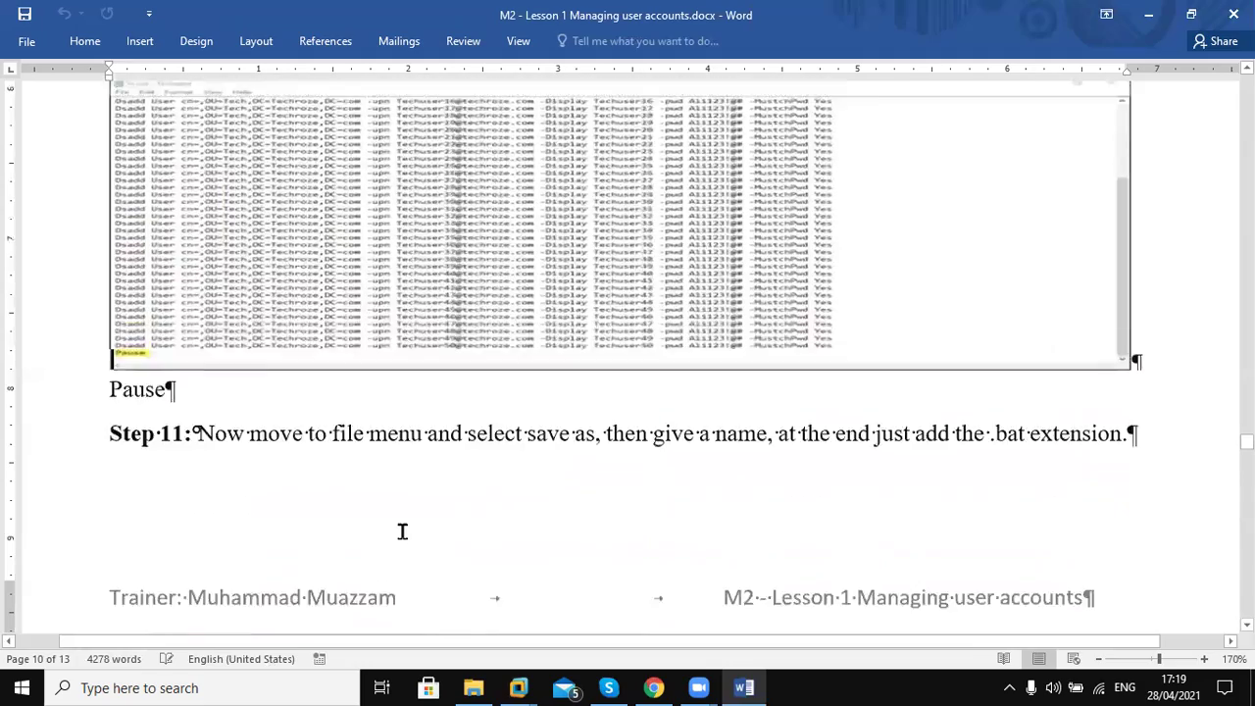
key(Up)
key(Up)
key(Up)
key(Up)
key(Up)
key(Up)
key(Up)
key(Up)
key(Up)
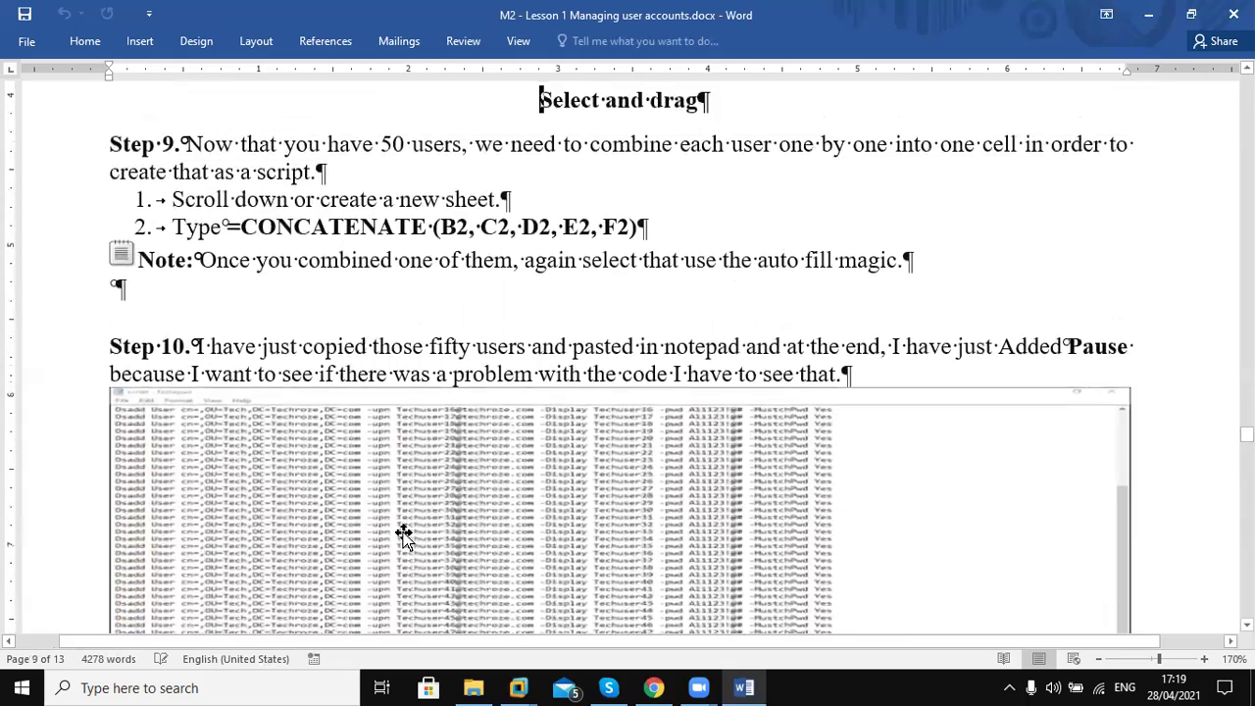
key(Up)
key(Up)
key(Up)
key(Up)
key(Up)
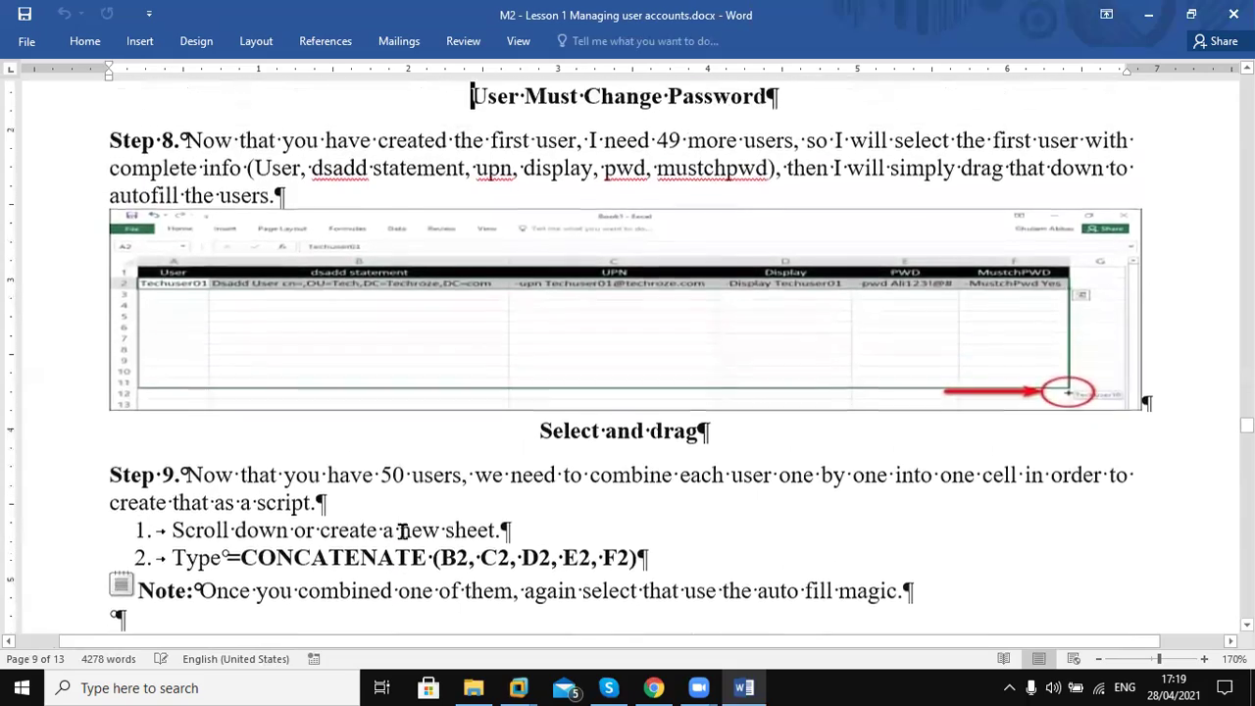
key(Up)
key(Up)
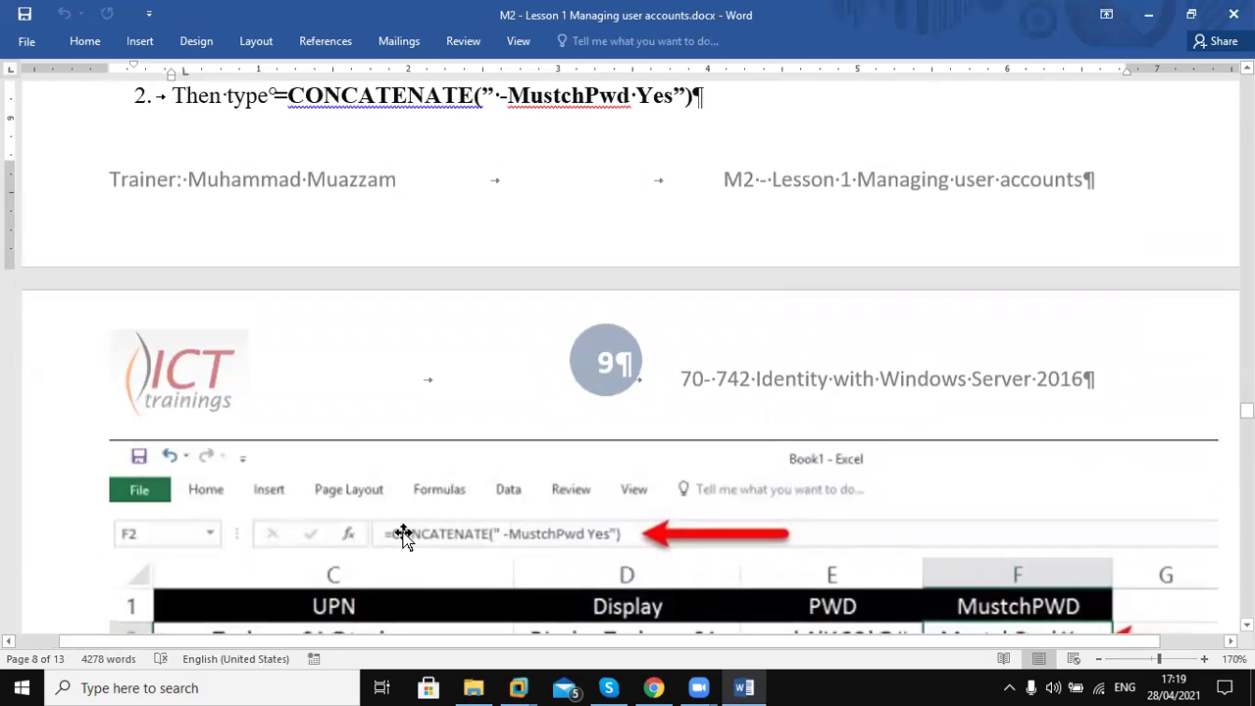
key(Up)
key(Up)
key(Up)
key(Up)
key(Up)
key(Up)
key(Up)
key(Up)
key(Up)
key(Up)
key(Up)
key(Up)
key(Up)
key(Up)
key(Up)
key(Up)
key(Up)
key(Up)
key(Up)
key(Up)
key(Up)
key(Up)
key(Up)
key(Up)
key(Up)
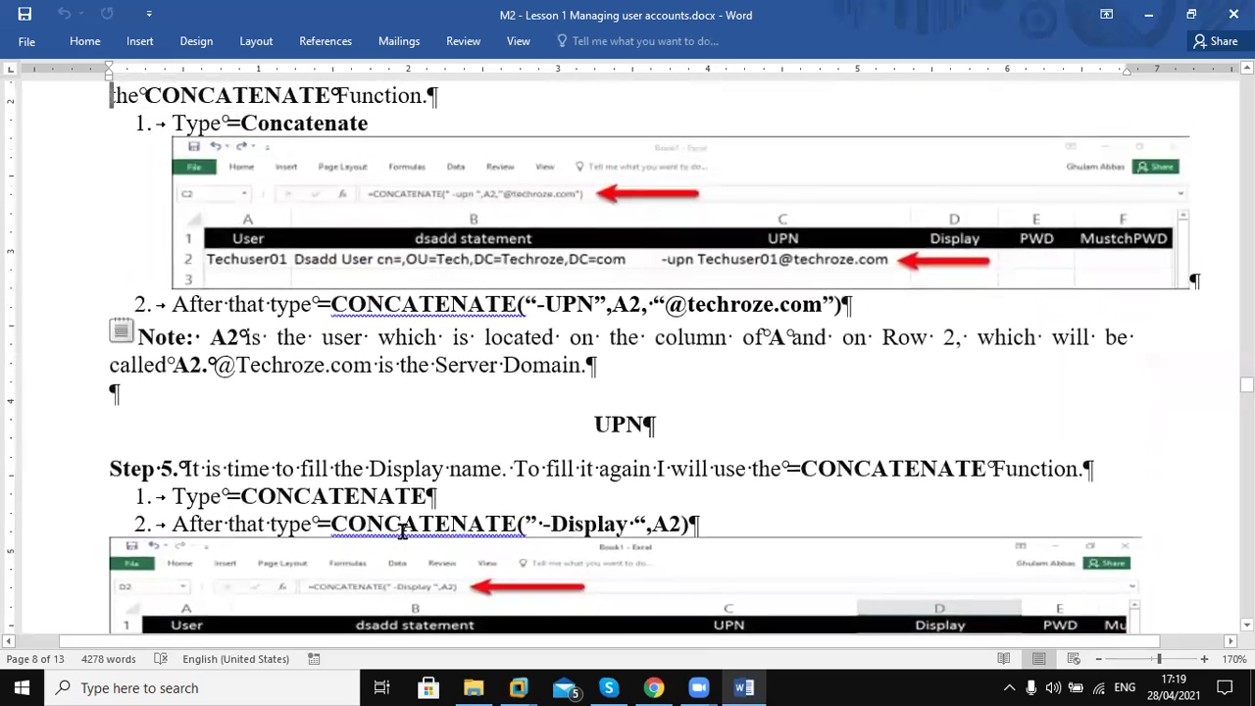
key(Up)
key(Up)
key(Up)
key(Up)
key(Up)
key(Up)
key(Up)
key(Up)
key(Up)
key(Up)
key(Up)
key(Up)
key(Up)
key(Up)
key(Up)
key(Up)
key(Up)
key(Up)
key(Up)
key(Up)
key(Up)
key(Up)
key(Up)
key(Up)
key(Up)
key(Up)
key(Up)
key(Up)
key(Up)
key(Up)
key(Up)
key(Up)
key(Up)
Move up through the template copy steps to the 'Demonstration: Using templates' title
key(Up)
key(Up)
key(Up)
key(Up)
key(Up)
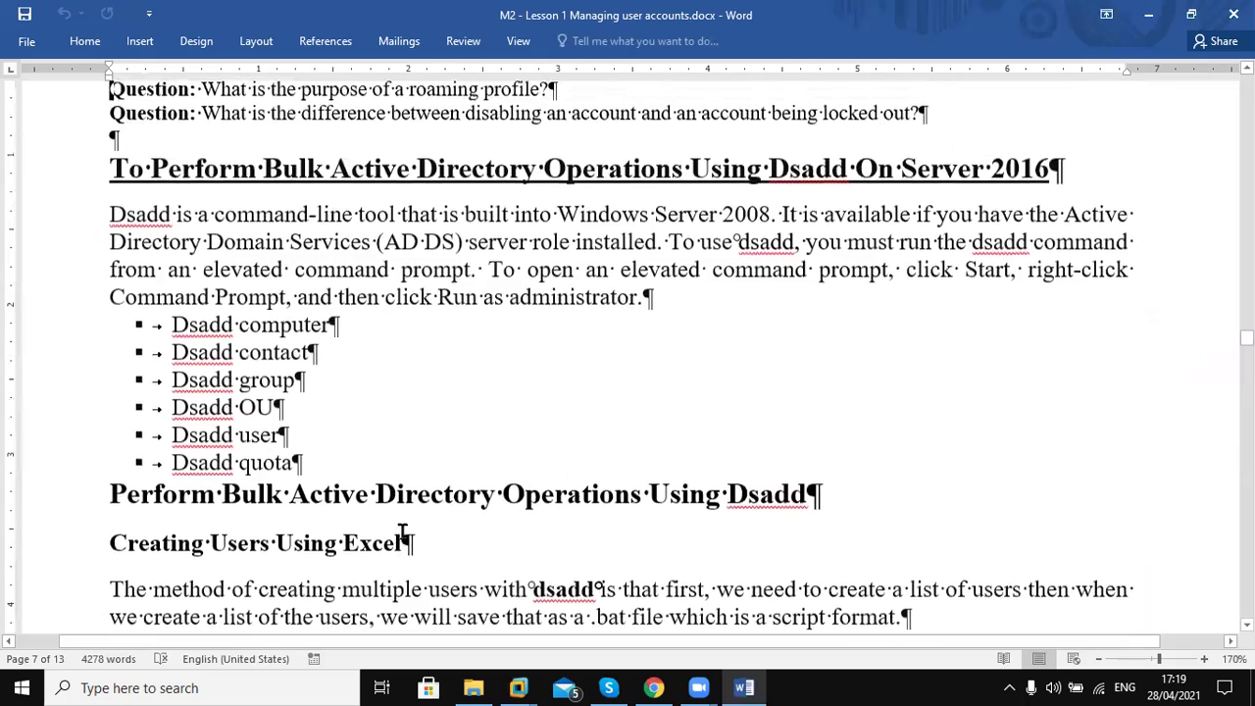
key(Up)
key(Up)
key(Up)
key(Up)
key(Up)
key(Up)
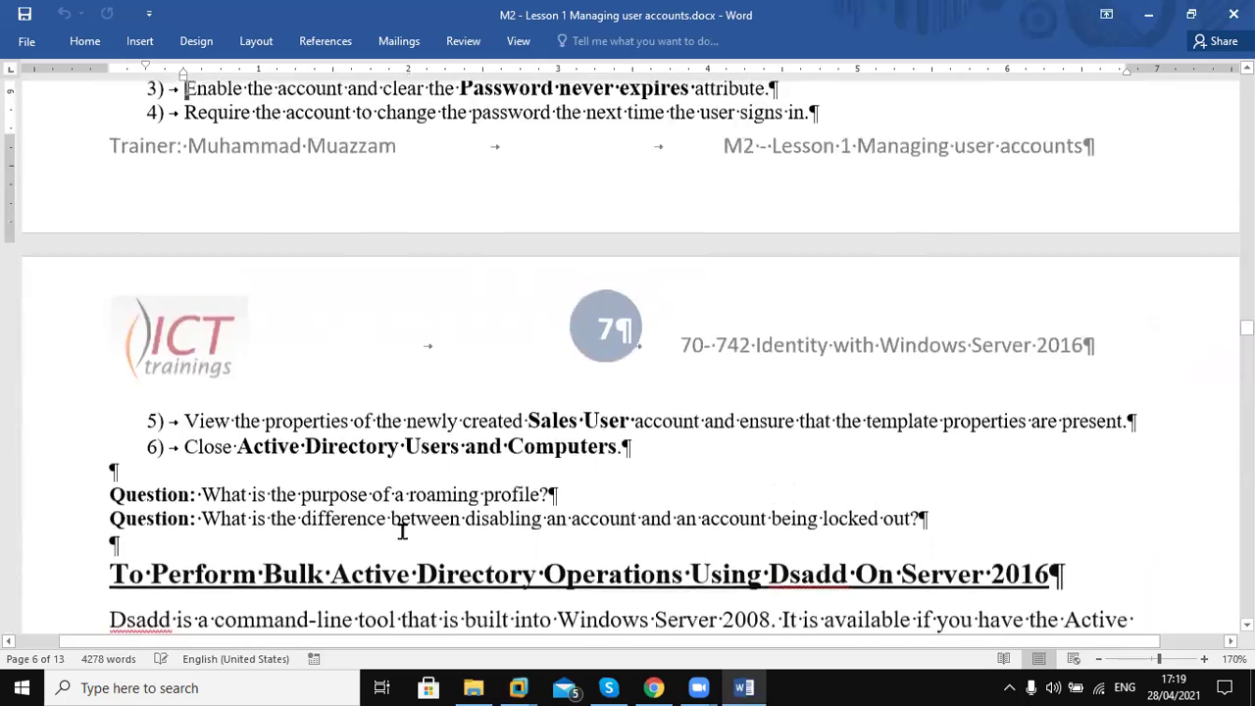
key(Up)
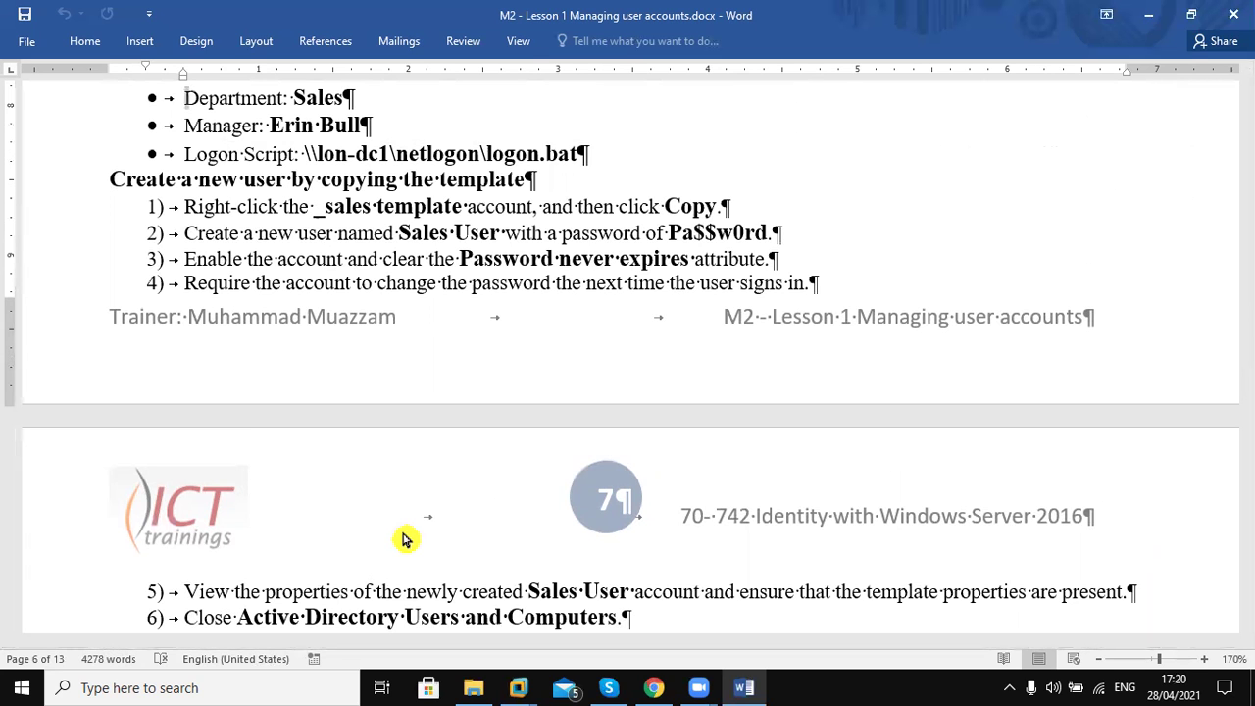
key(Up)
key(Up)
key(Up)
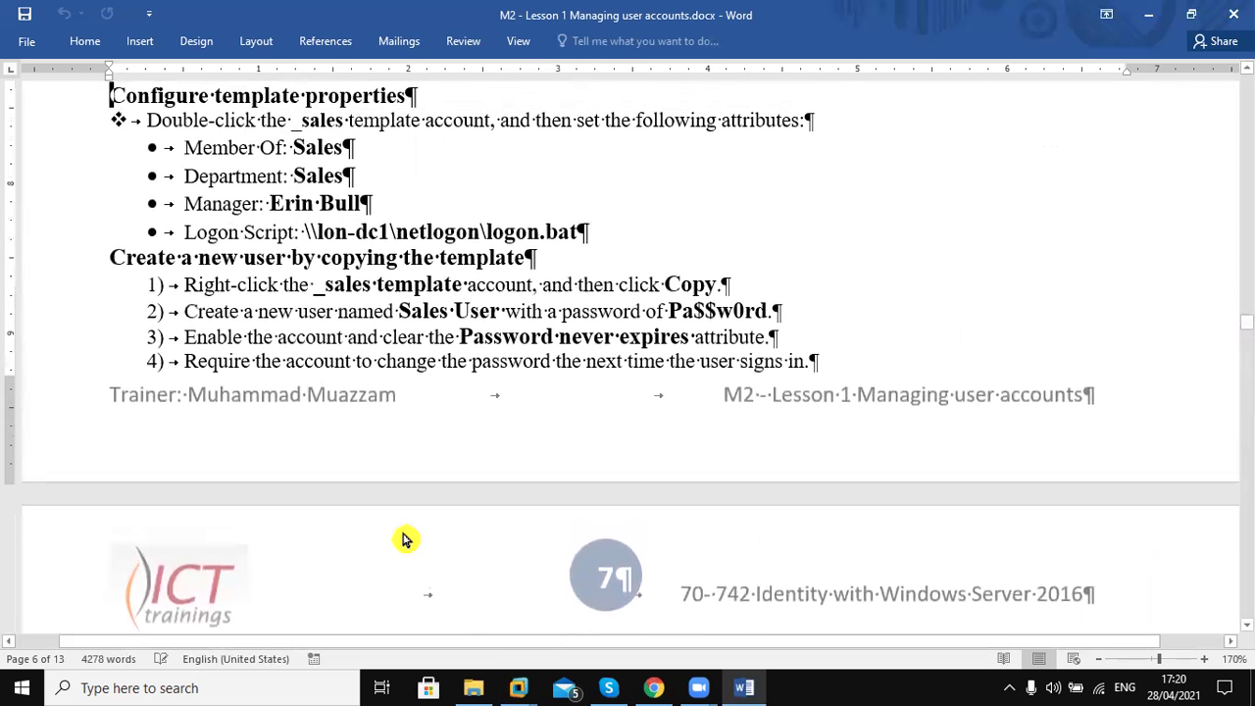
key(Up)
key(Up)
key(Up)
key(Up)
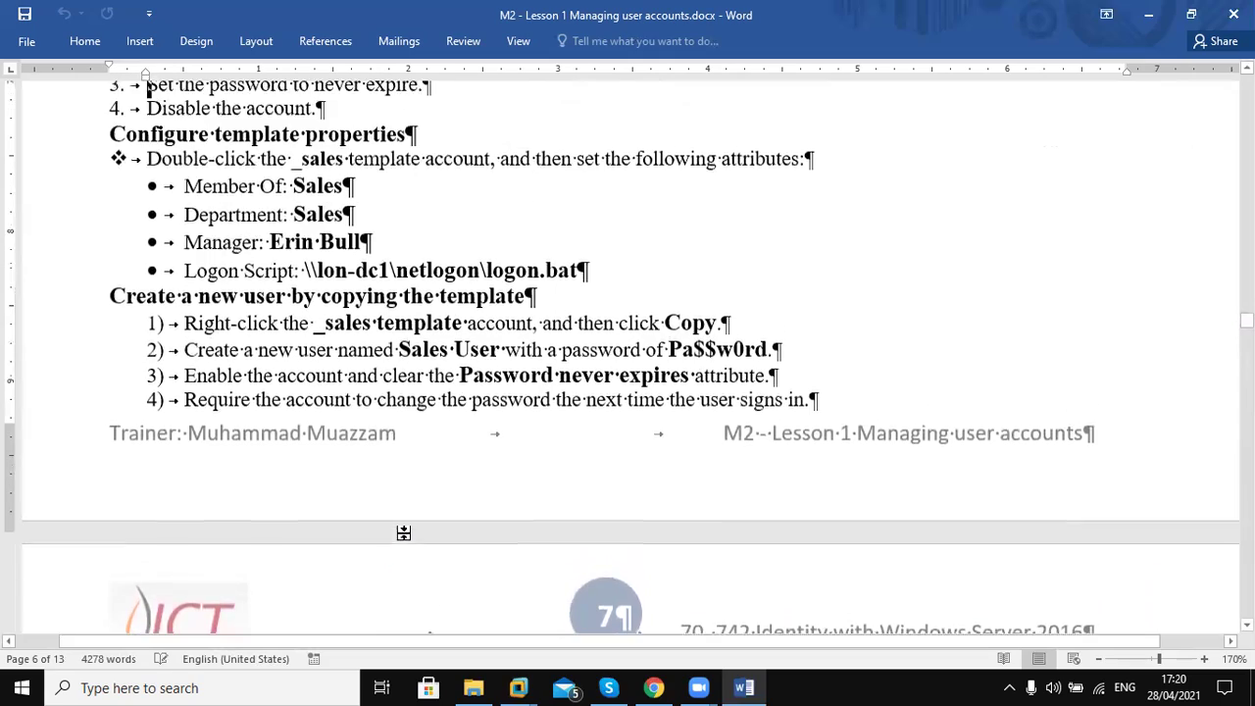
key(Up)
key(Up)
key(Up)
key(Up)
key(Up)
key(Up)
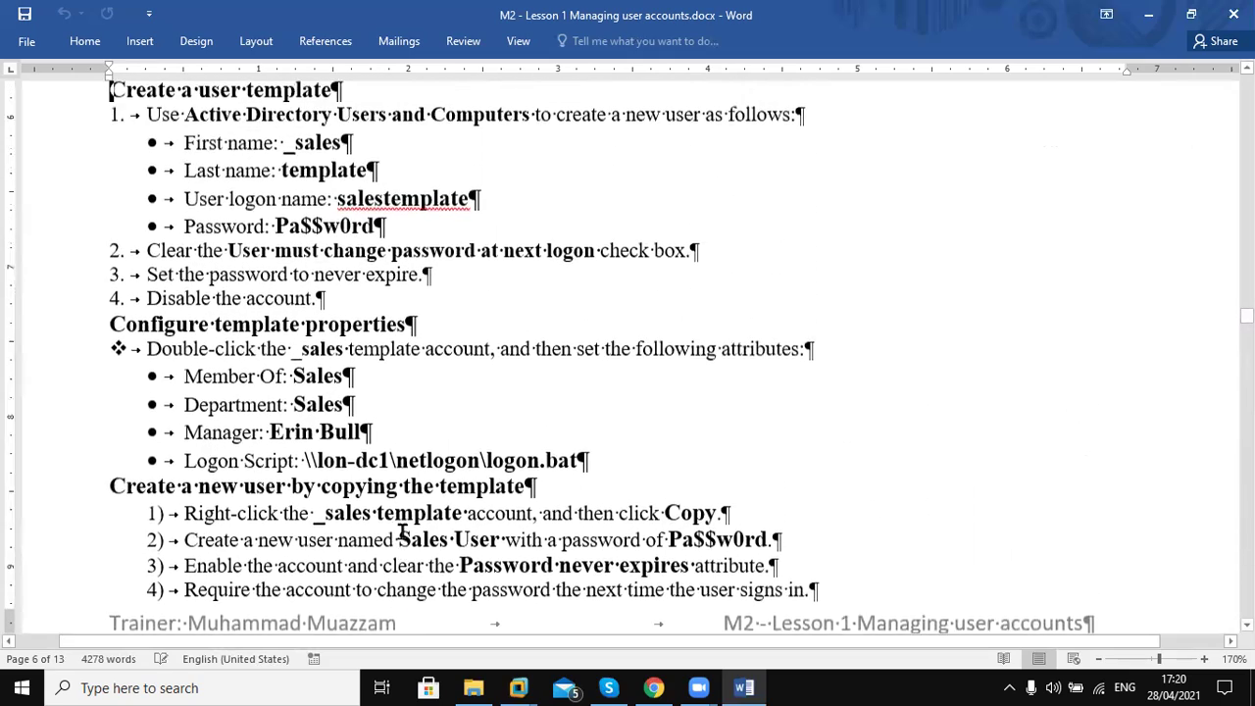
key(Up)
key(Up)
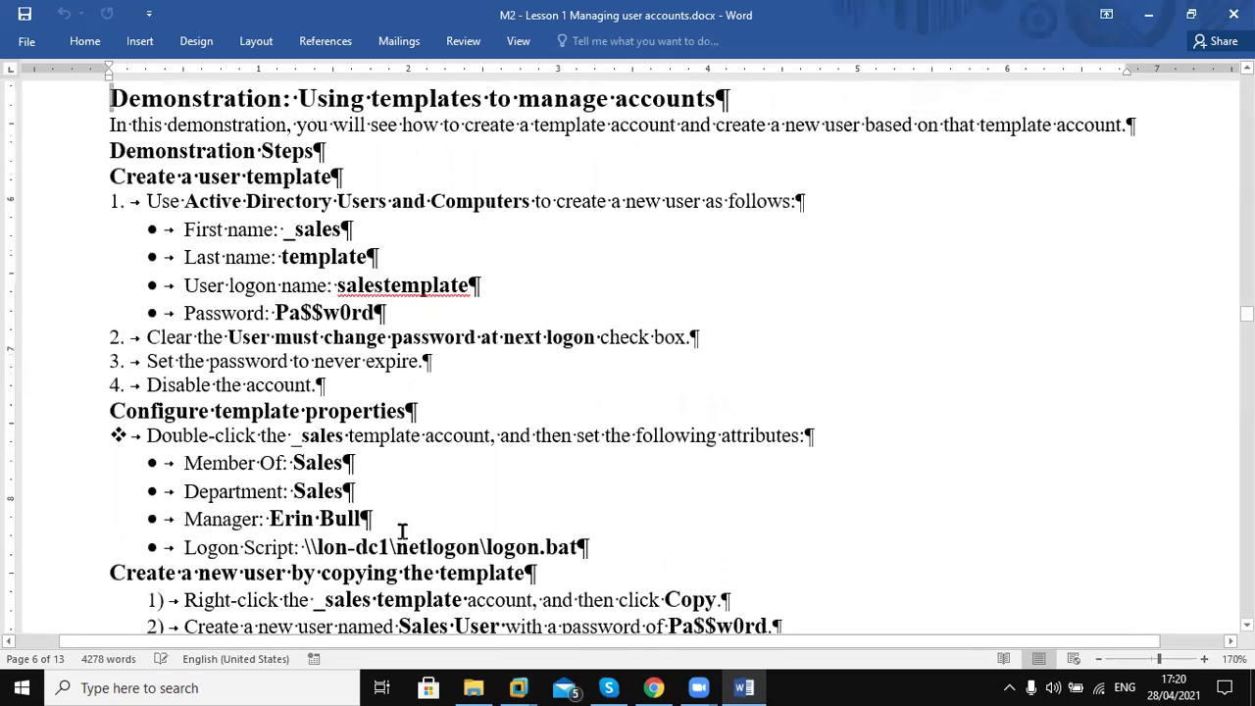
Move up through the copied-attributes list and best-practices note to the template introduction
key(Up)
key(Up)
key(Up)
key(Up)
key(Up)
key(Up)
key(Up)
key(Up)
key(Up)
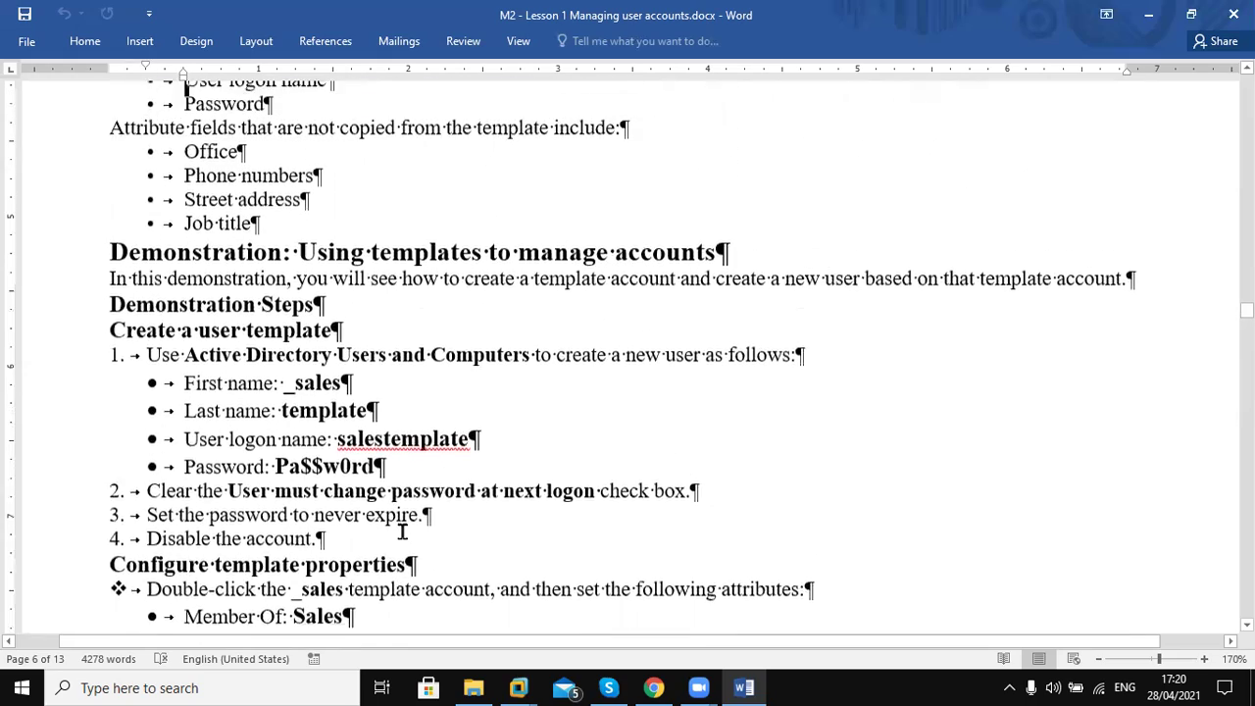
key(Up)
key(Up)
key(Up)
key(Up)
key(Up)
key(Up)
key(Up)
key(Up)
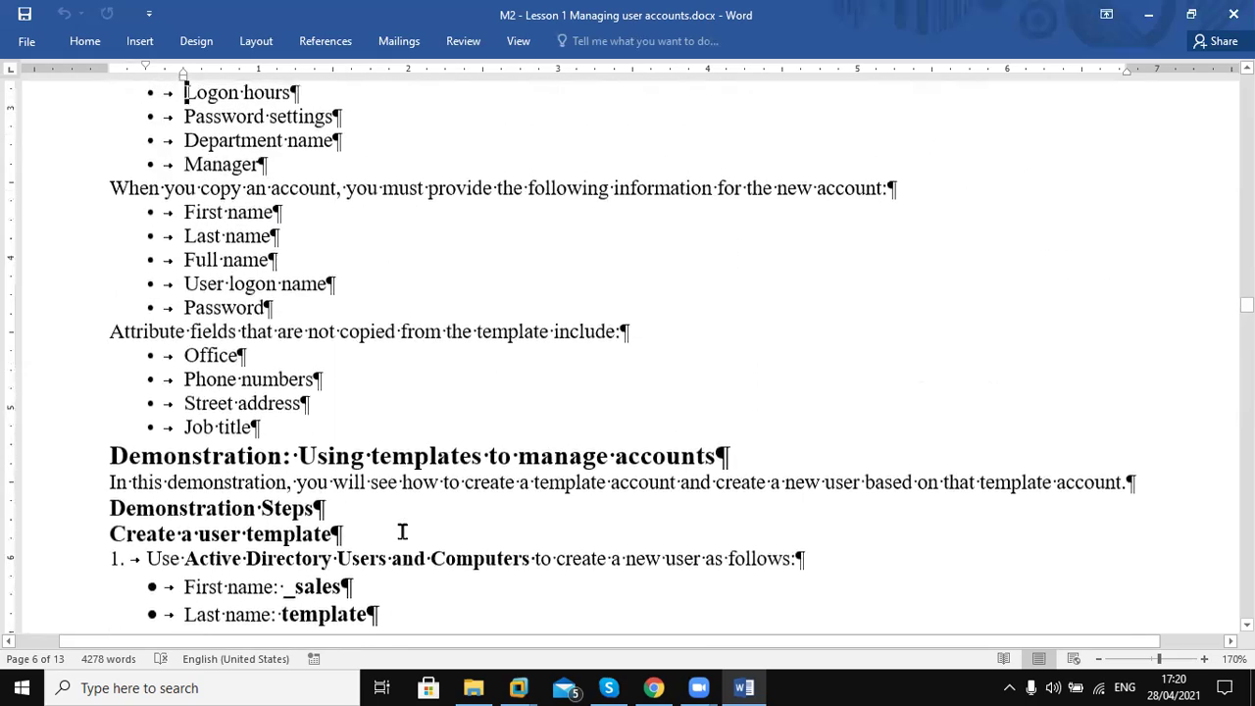
key(Up)
key(Up)
key(Up)
key(Up)
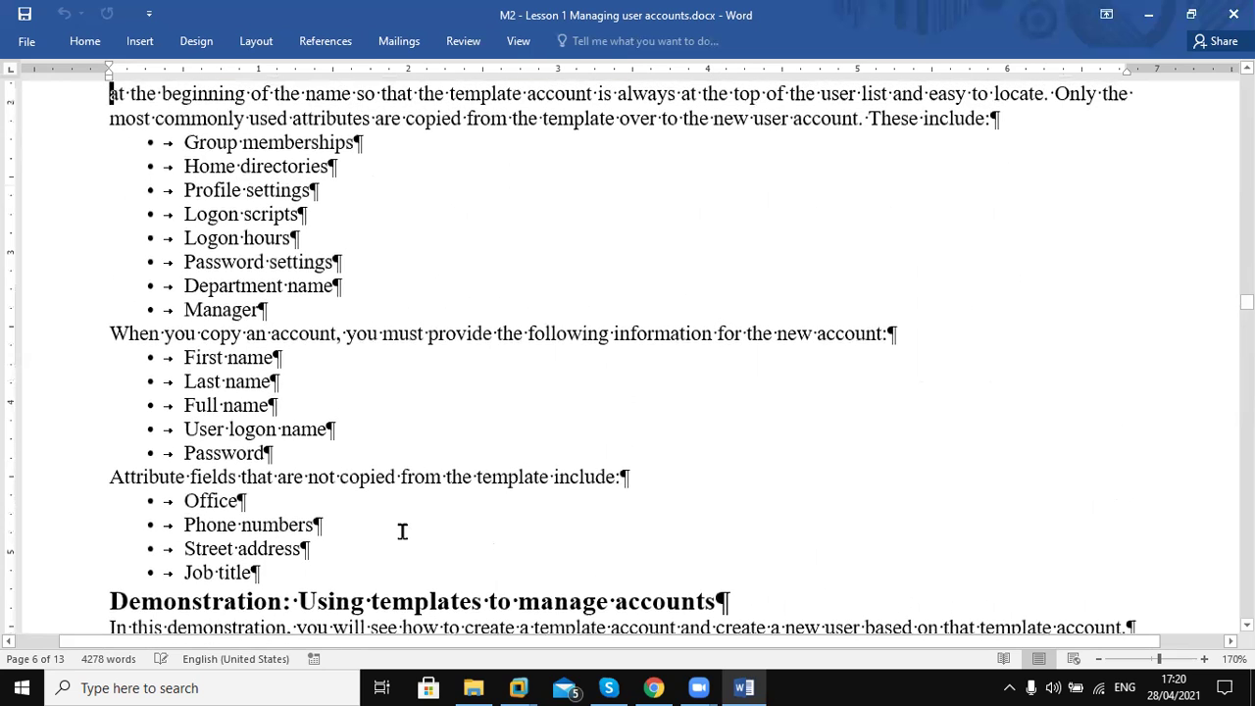
key(Up)
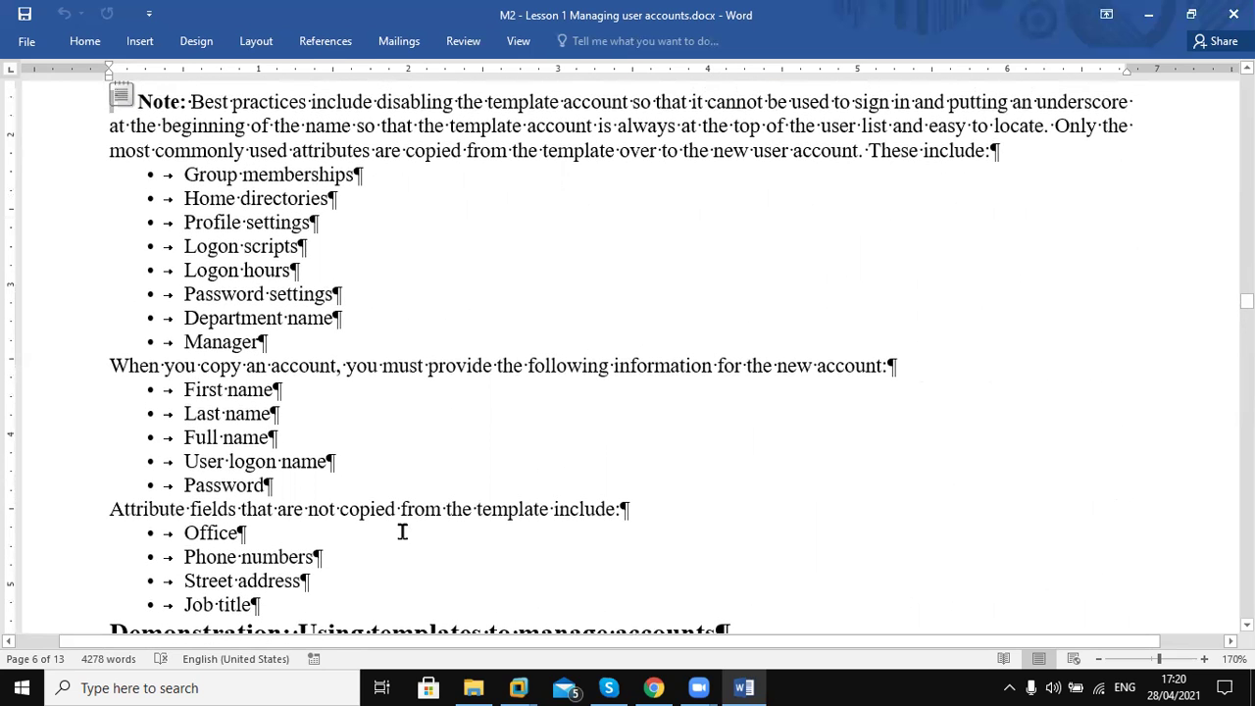
key(Up)
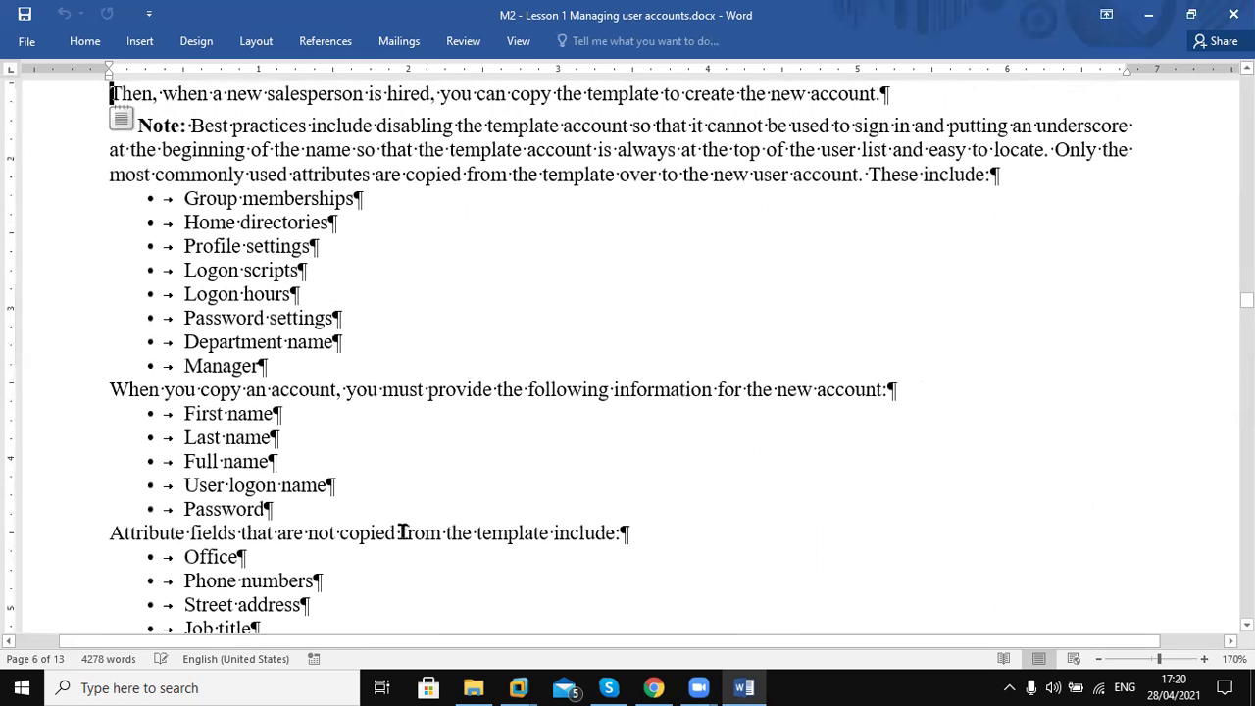
key(Up)
key(Up)
key(Up)
key(Up)
key(Up)
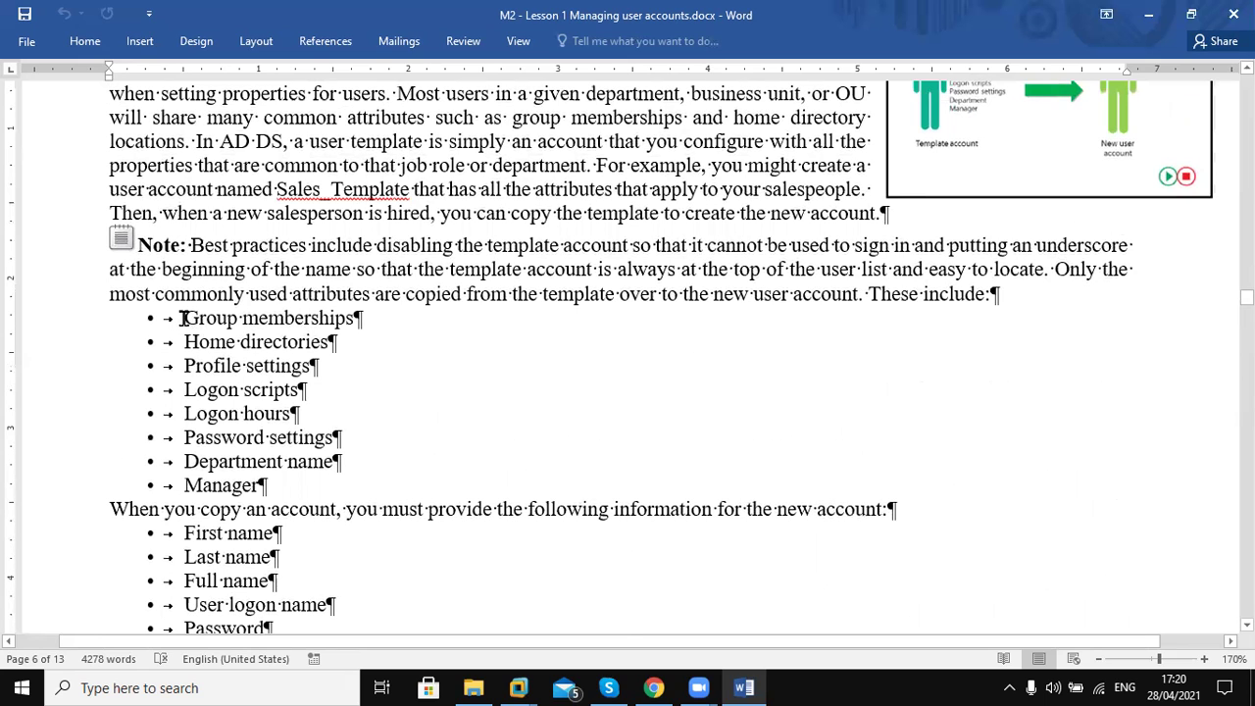
drag(183, 317, 296, 490)
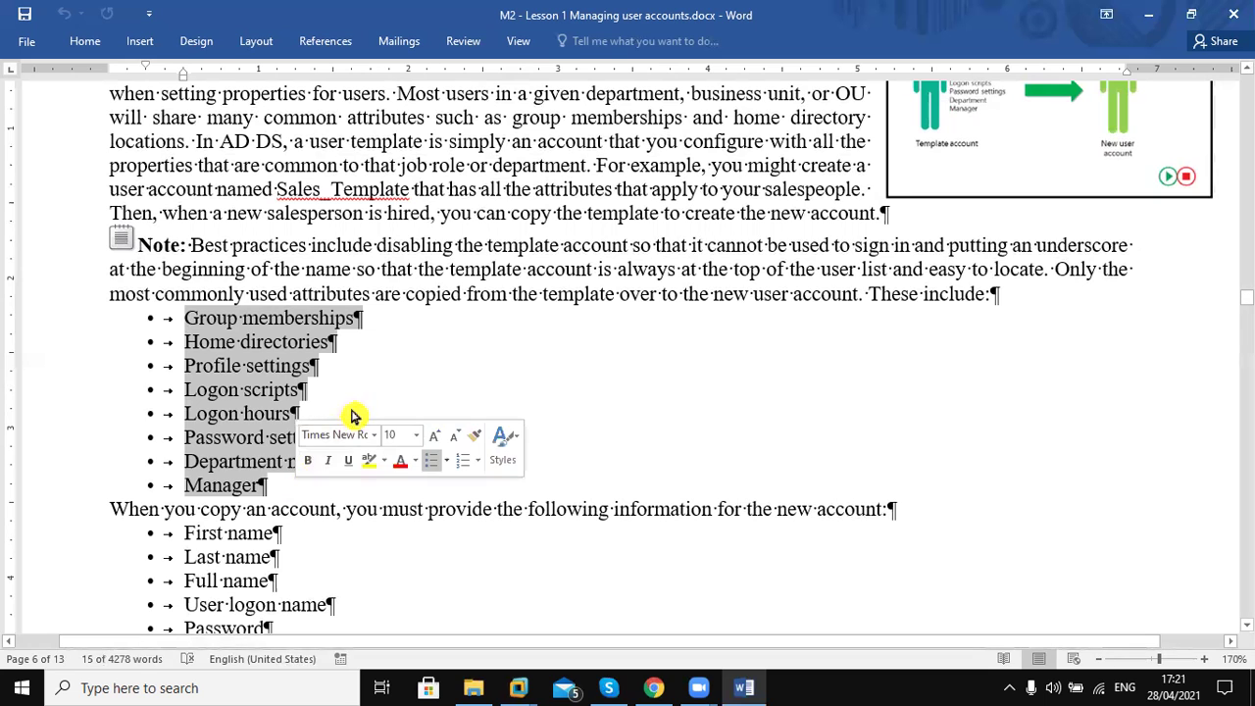
click(377, 371)
key(Up)
key(Up)
key(Up)
key(Up)
key(Up)
key(Up)
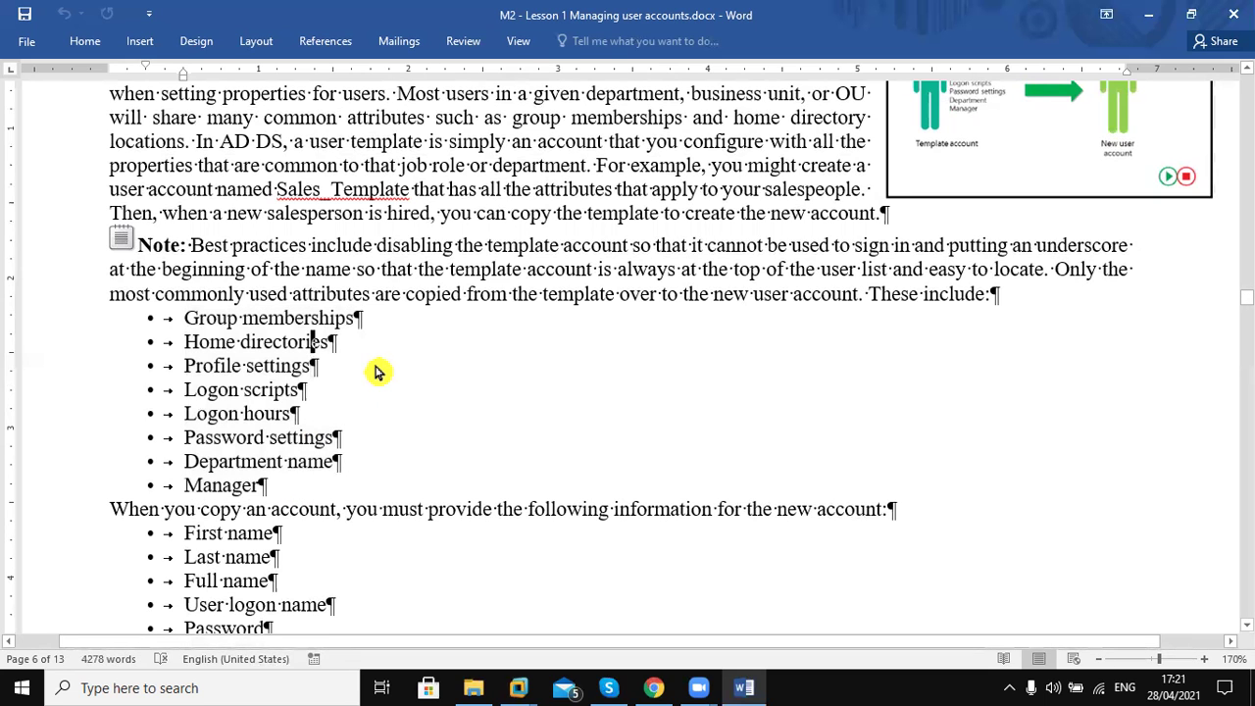
key(Up)
key(Up)
key(Up)
key(Up)
key(Up)
key(Up)
key(Up)
key(Up)
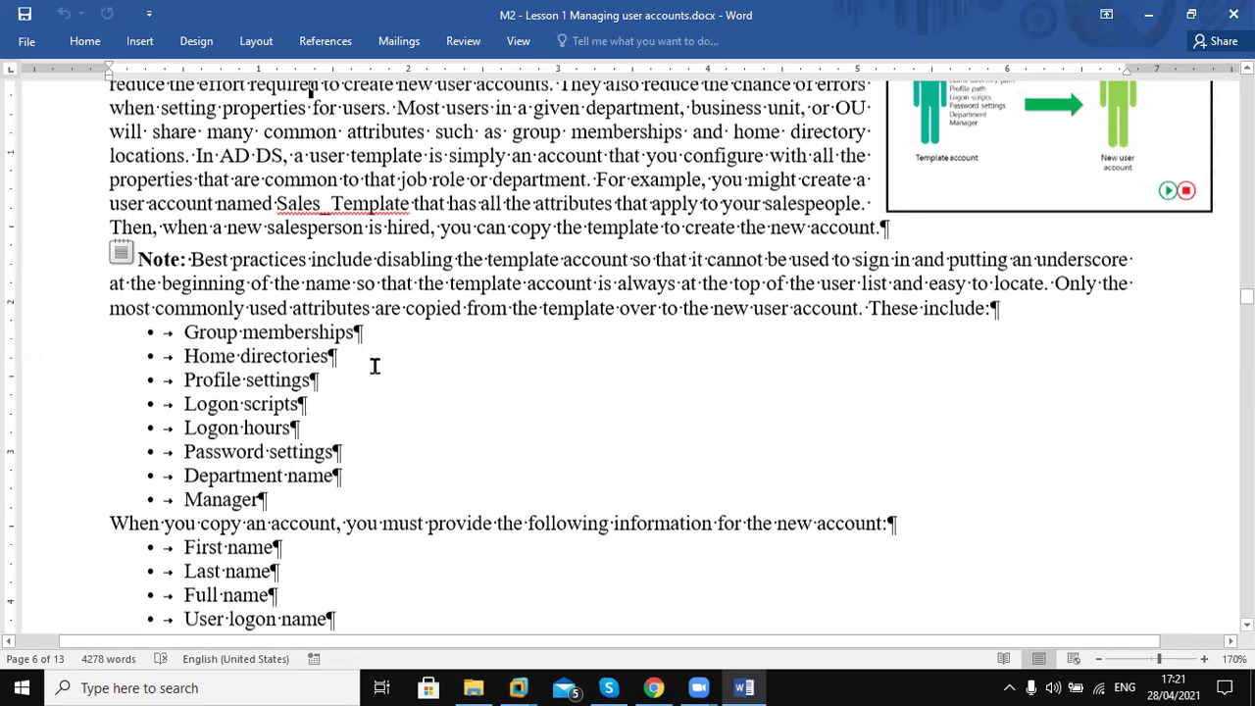
Scroll from the disabled-accounts section down to page 6's User account templates attribute list
key(Up)
key(Up)
key(Up)
key(Up)
key(Up)
key(Up)
key(Up)
key(Up)
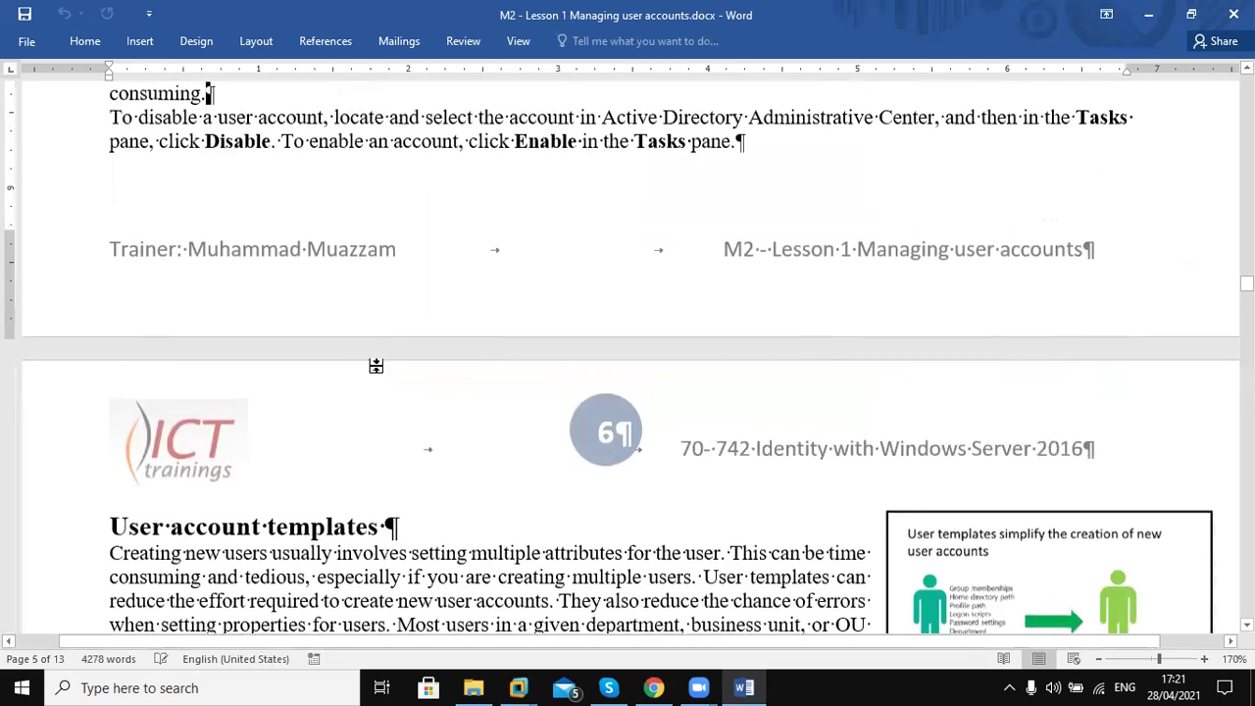
key(Up)
key(Up)
key(Up)
key(Up)
key(Up)
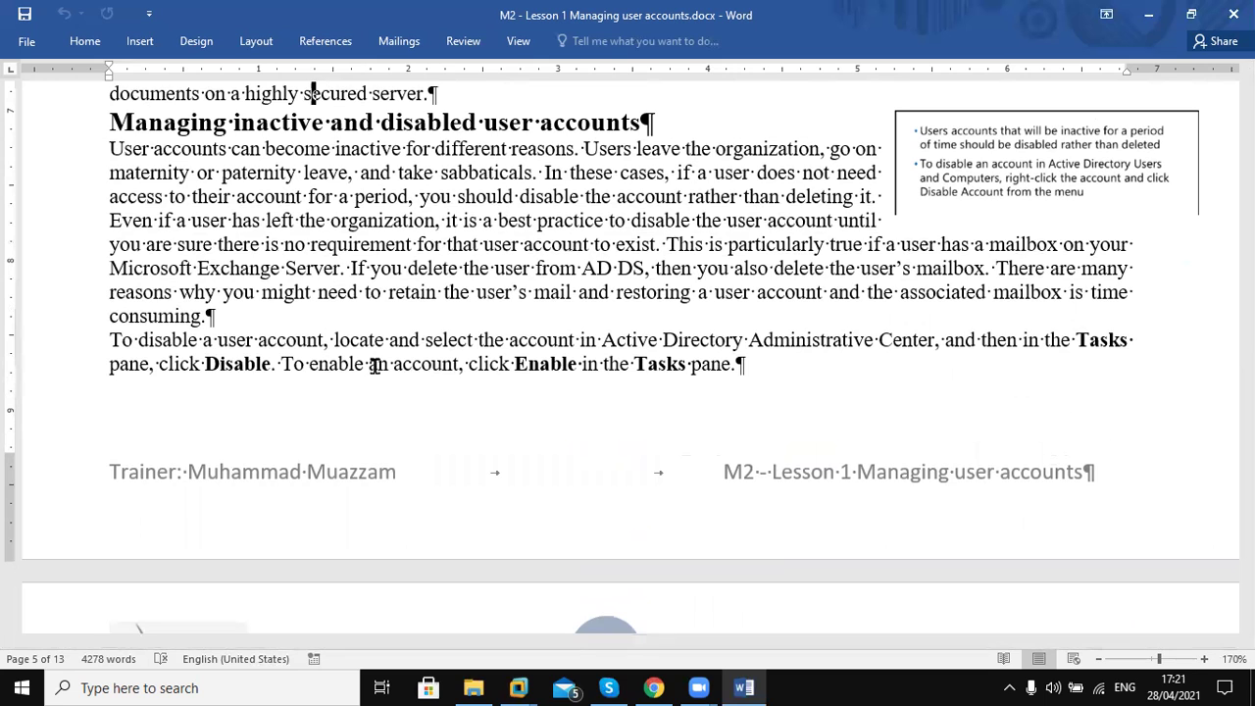
scroll(375, 365, up, 1)
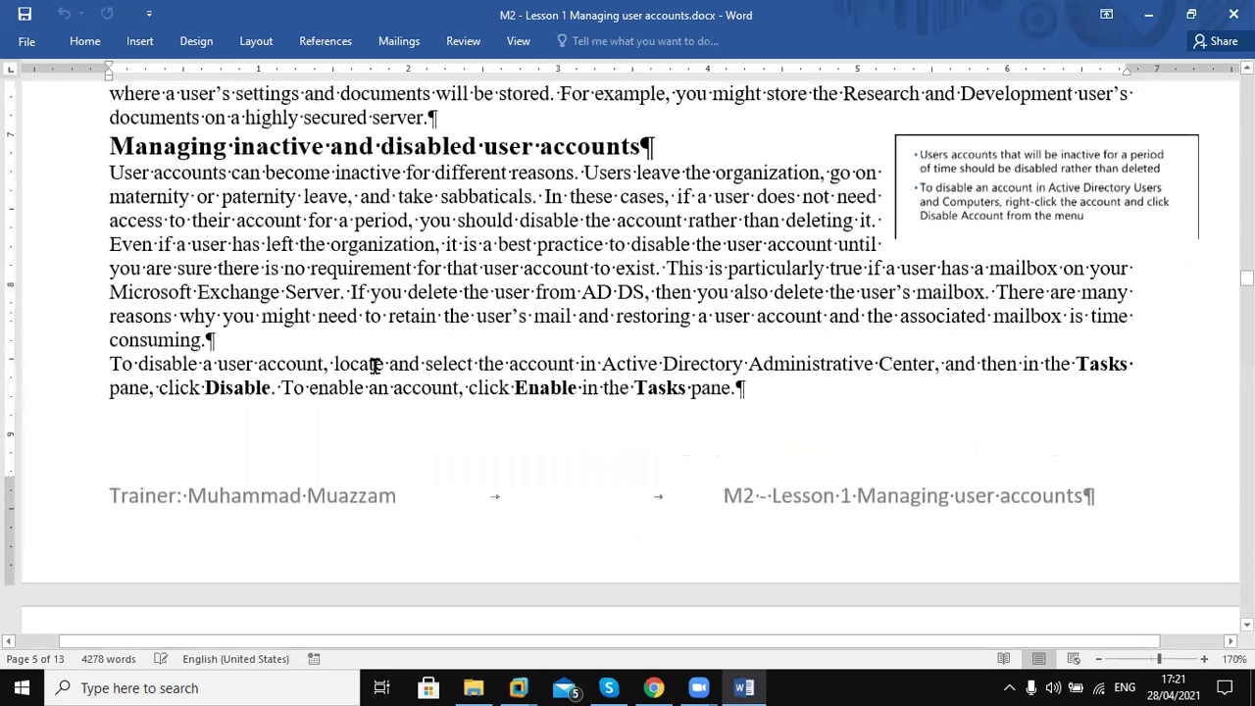
scroll(376, 365, up, 1)
scroll(376, 365, up, 1)
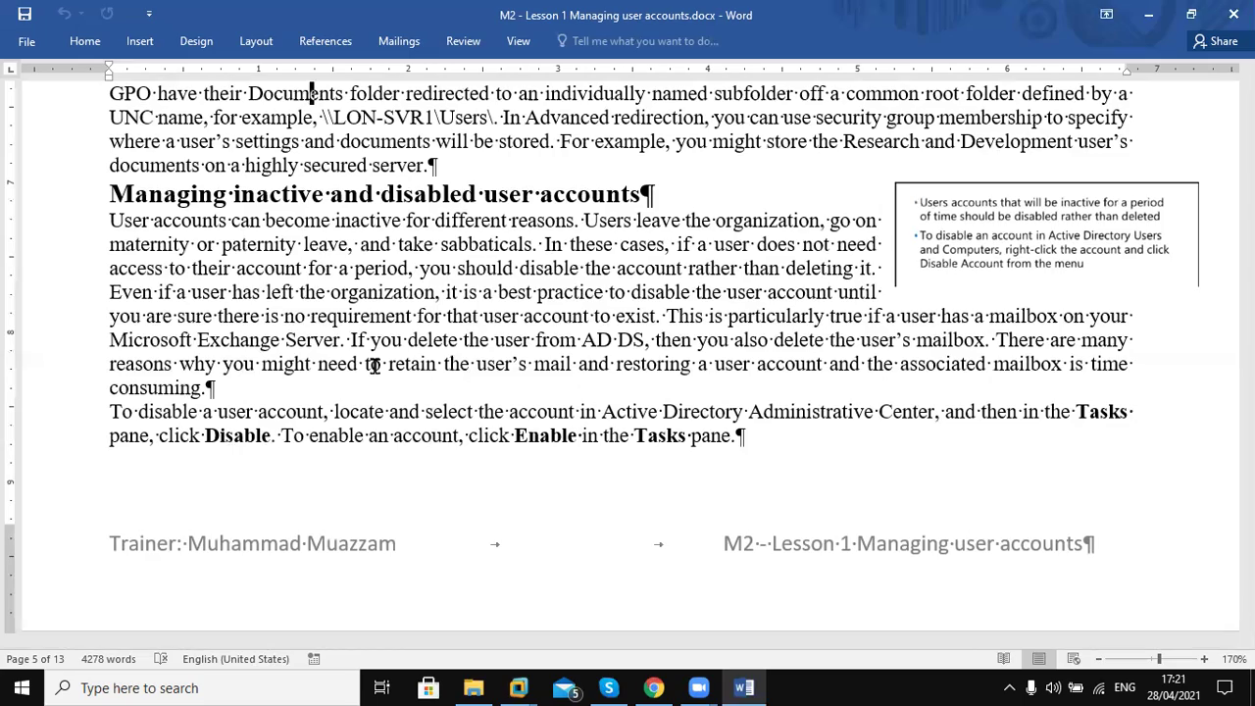
scroll(374, 365, down, 8)
scroll(373, 364, down, 5)
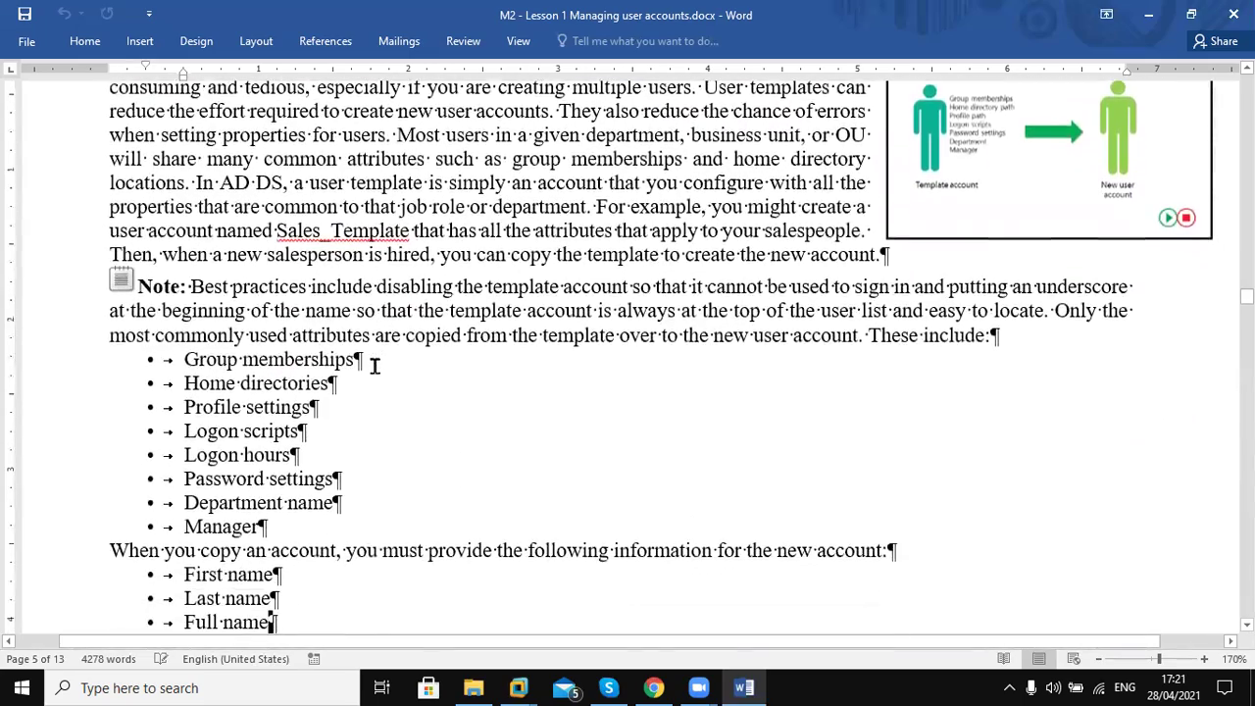
Highlight the list of attributes copied from a template and the five required values
drag(182, 362, 303, 529)
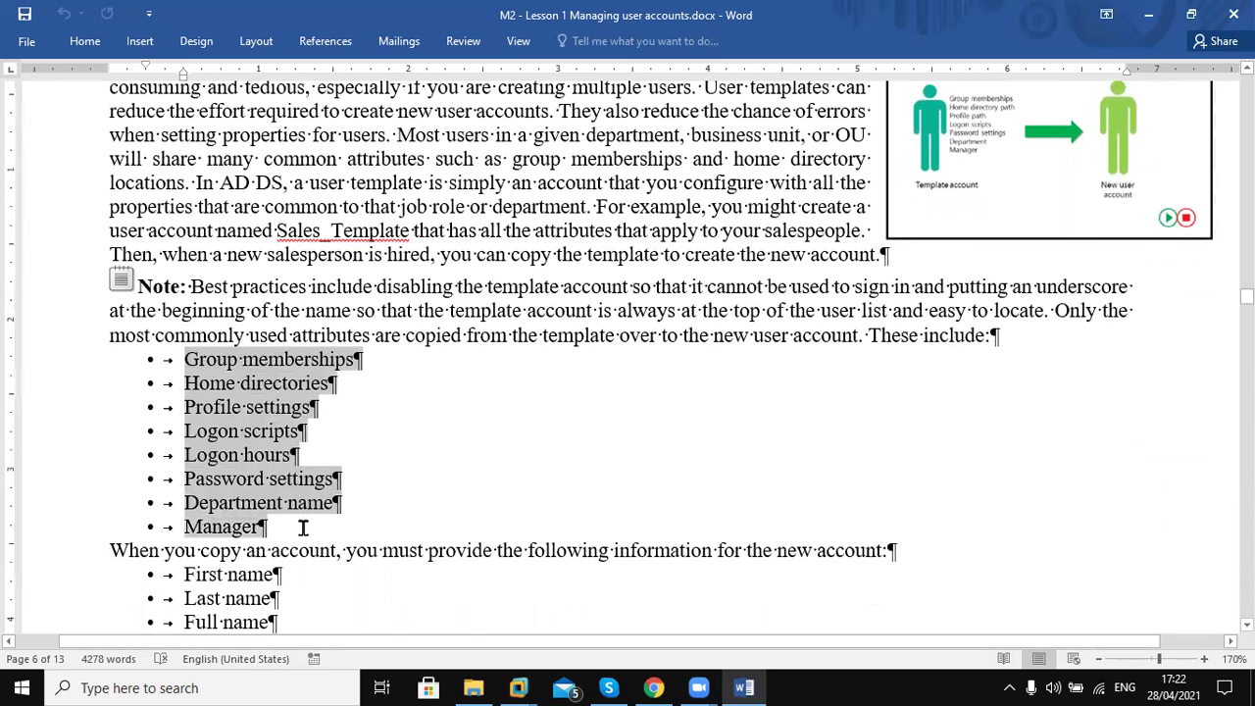
drag(303, 530, 305, 534)
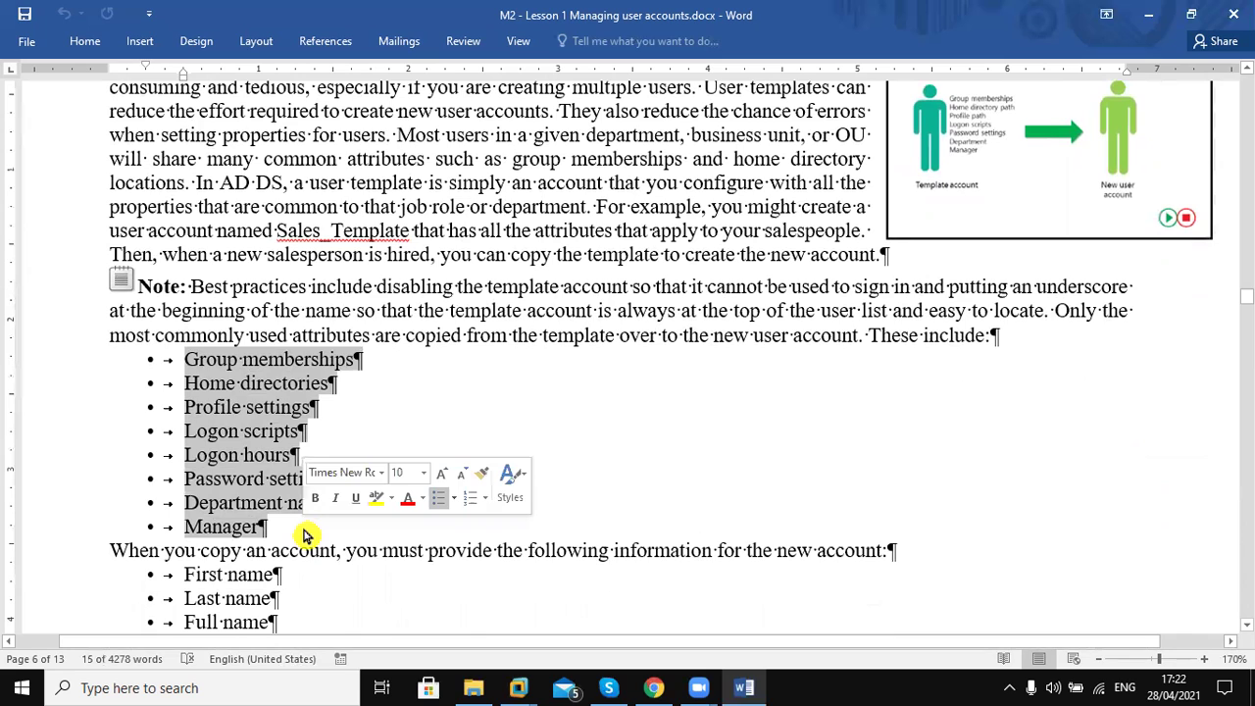
click(306, 535)
key(Down)
key(Down)
key(Down)
key(Down)
key(Down)
key(Down)
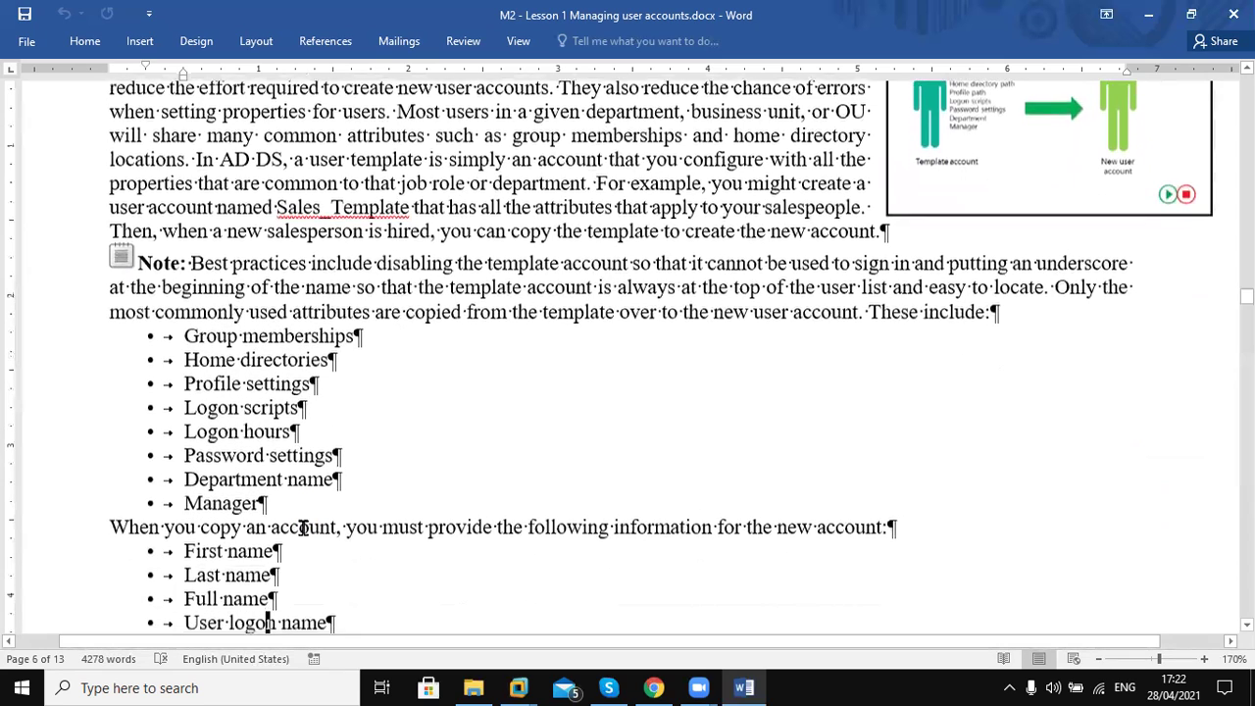
key(Down)
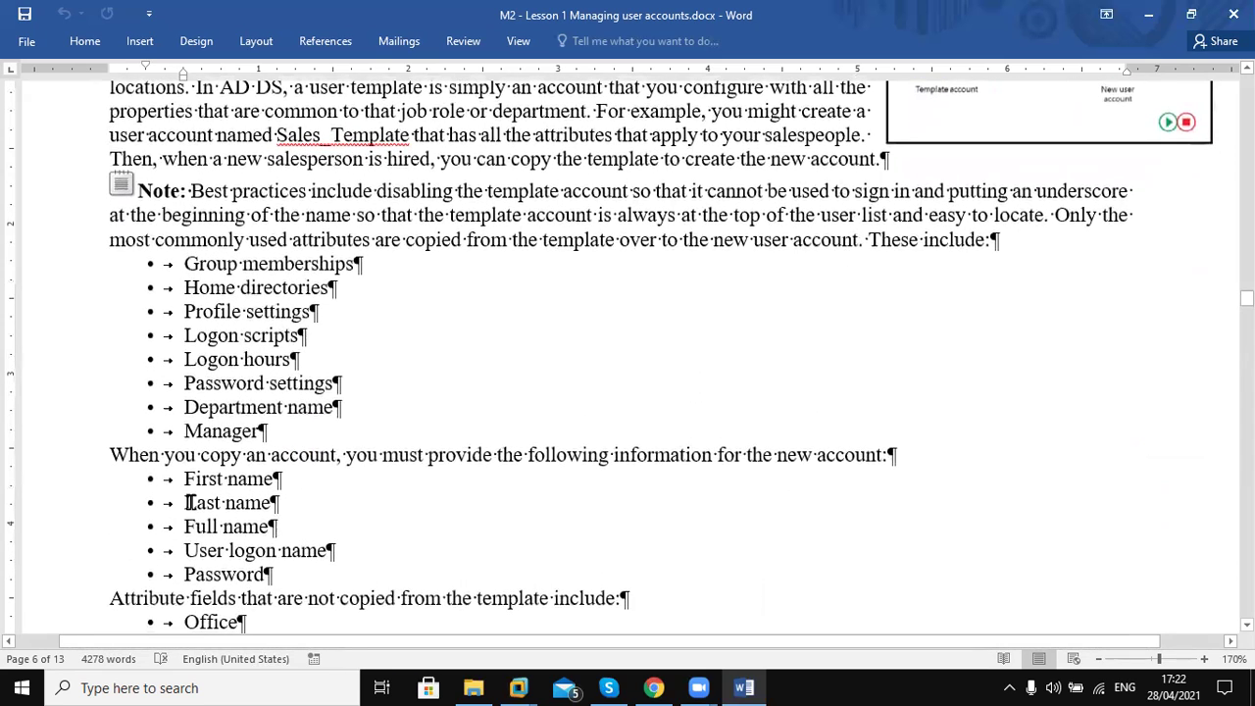
drag(178, 478, 287, 584)
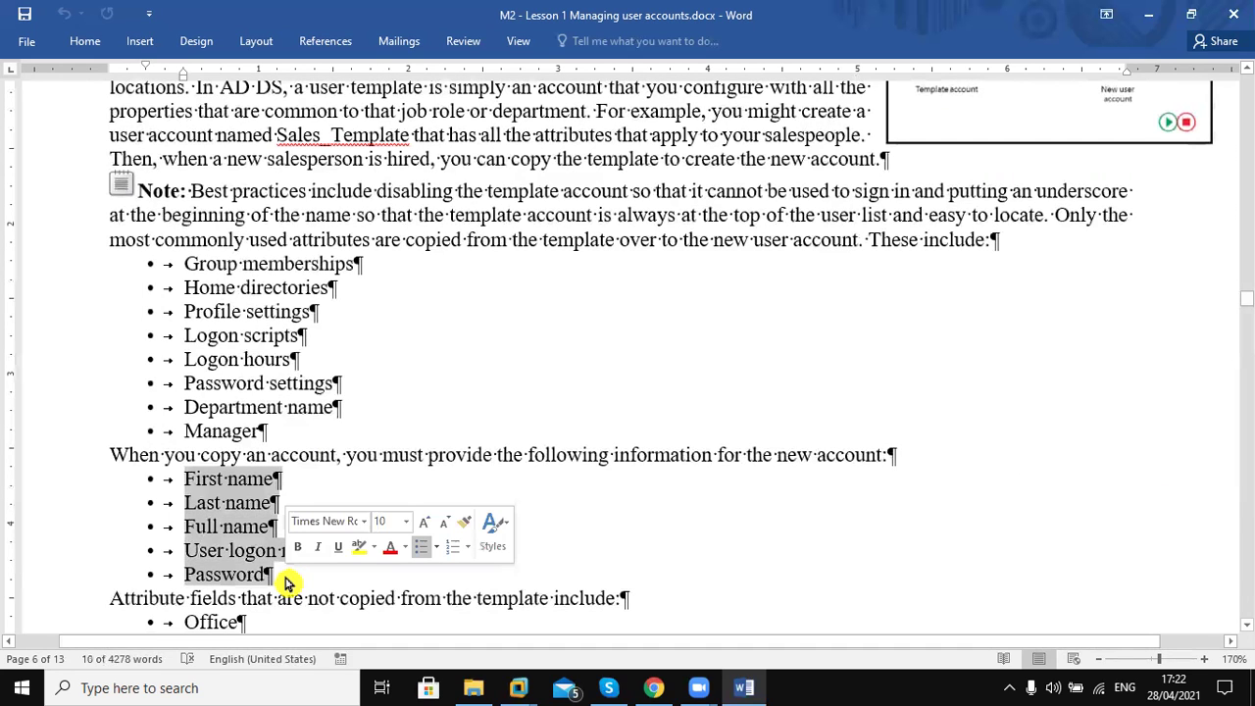
click(288, 584)
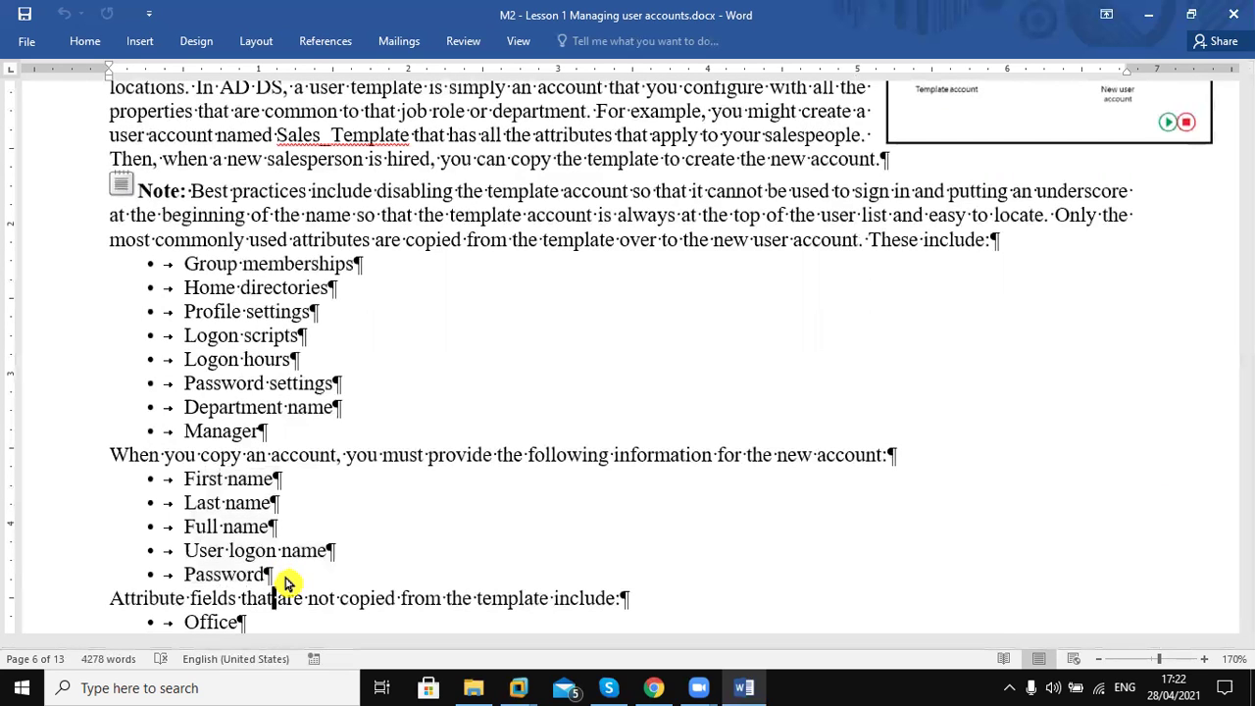
click(343, 552)
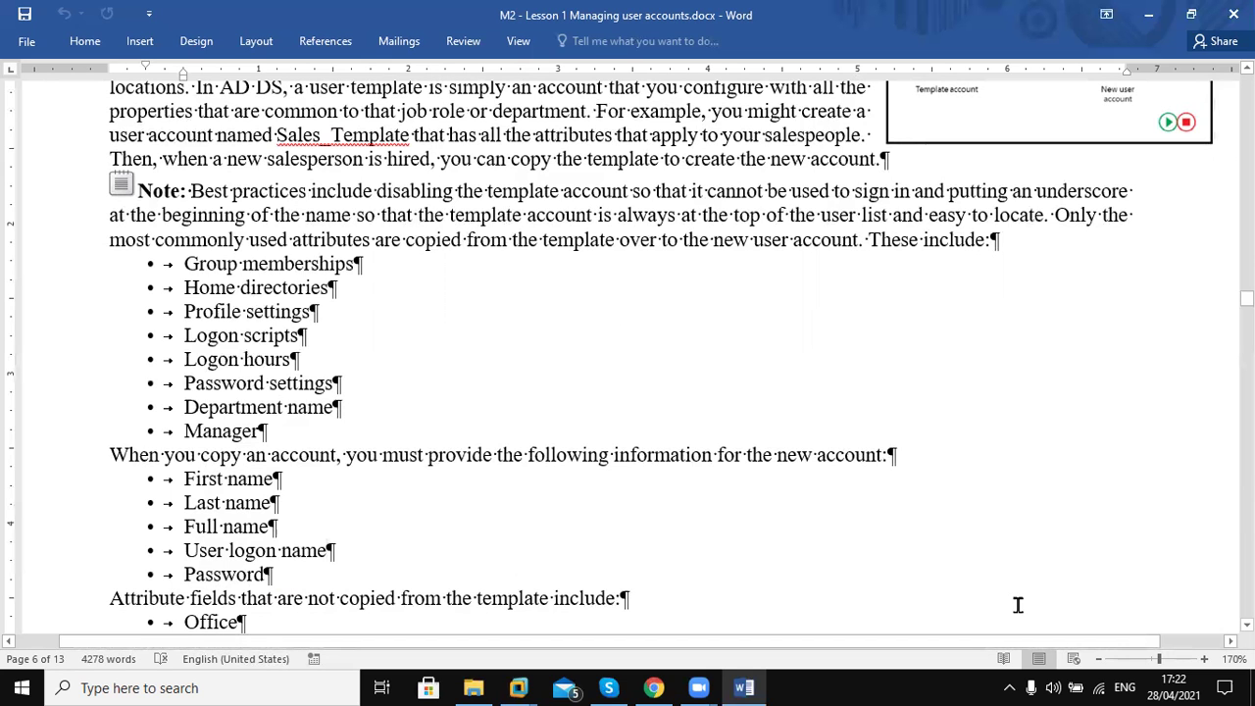
Scroll down and highlight the attributes not copied from the template: Office, Phone numbers, Street address, Job title
scroll(1018, 605, down, 2)
scroll(700, 518, down, 3)
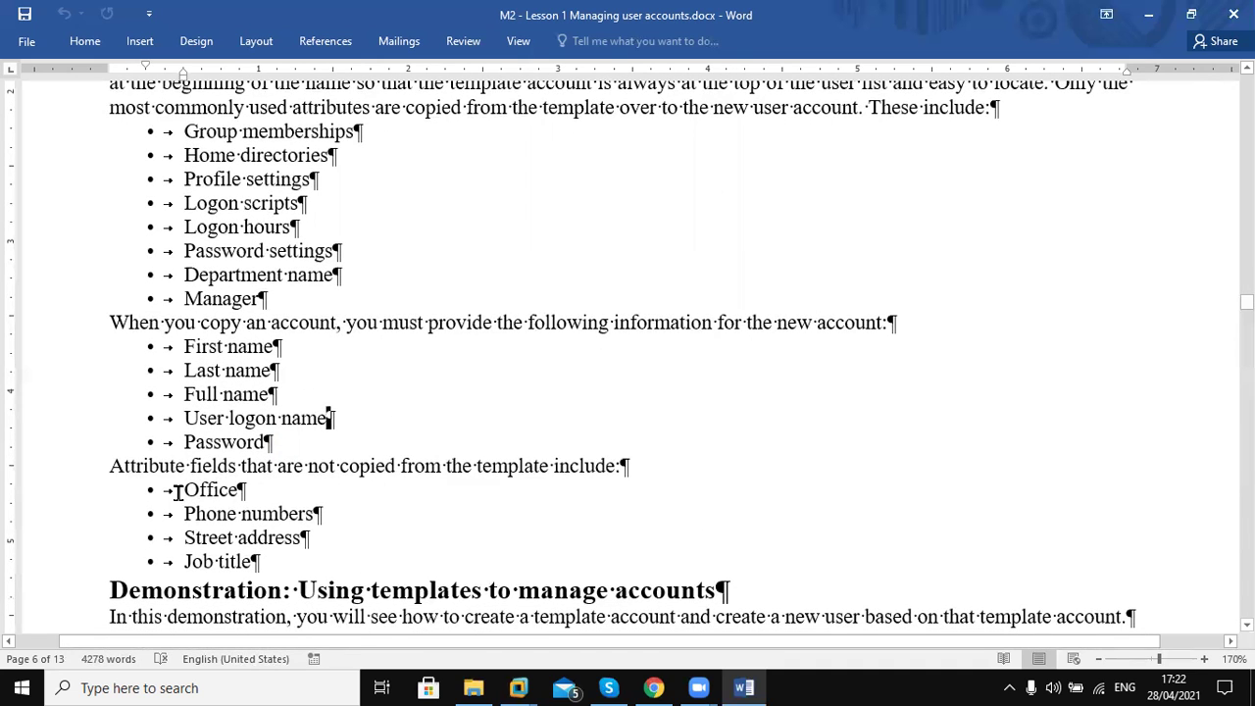
drag(183, 491, 252, 561)
drag(307, 468, 598, 472)
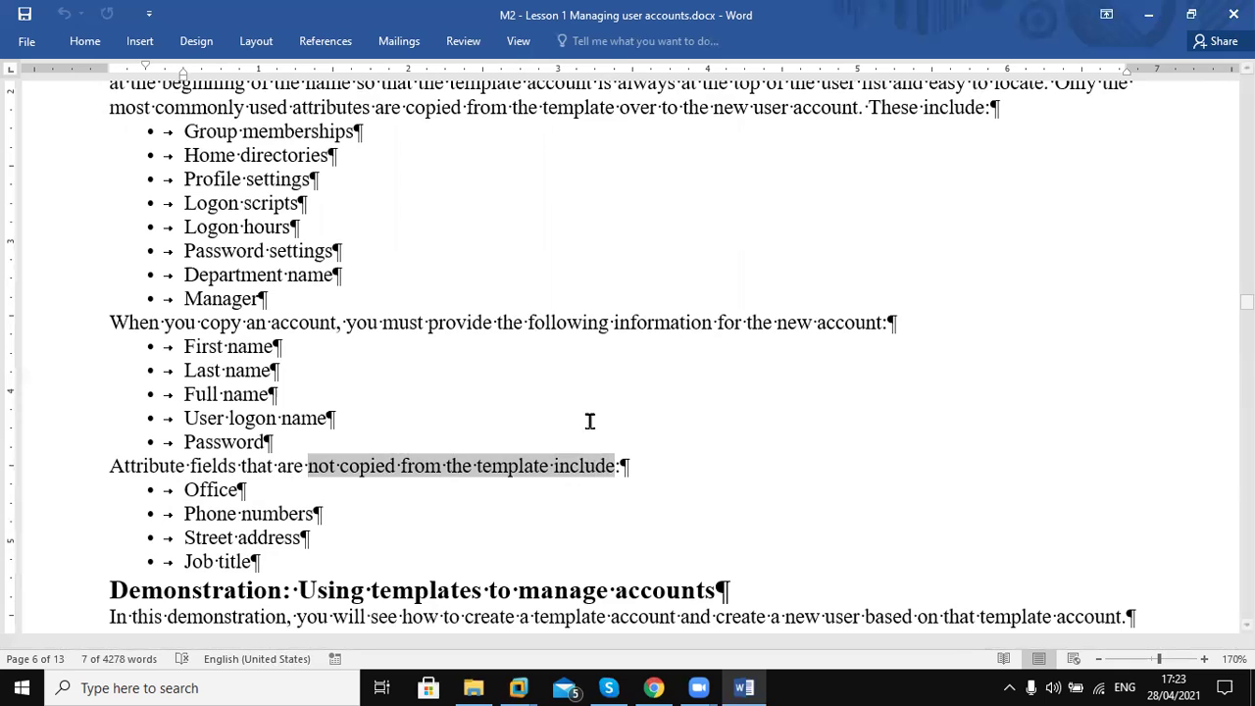
shift+click(590, 421)
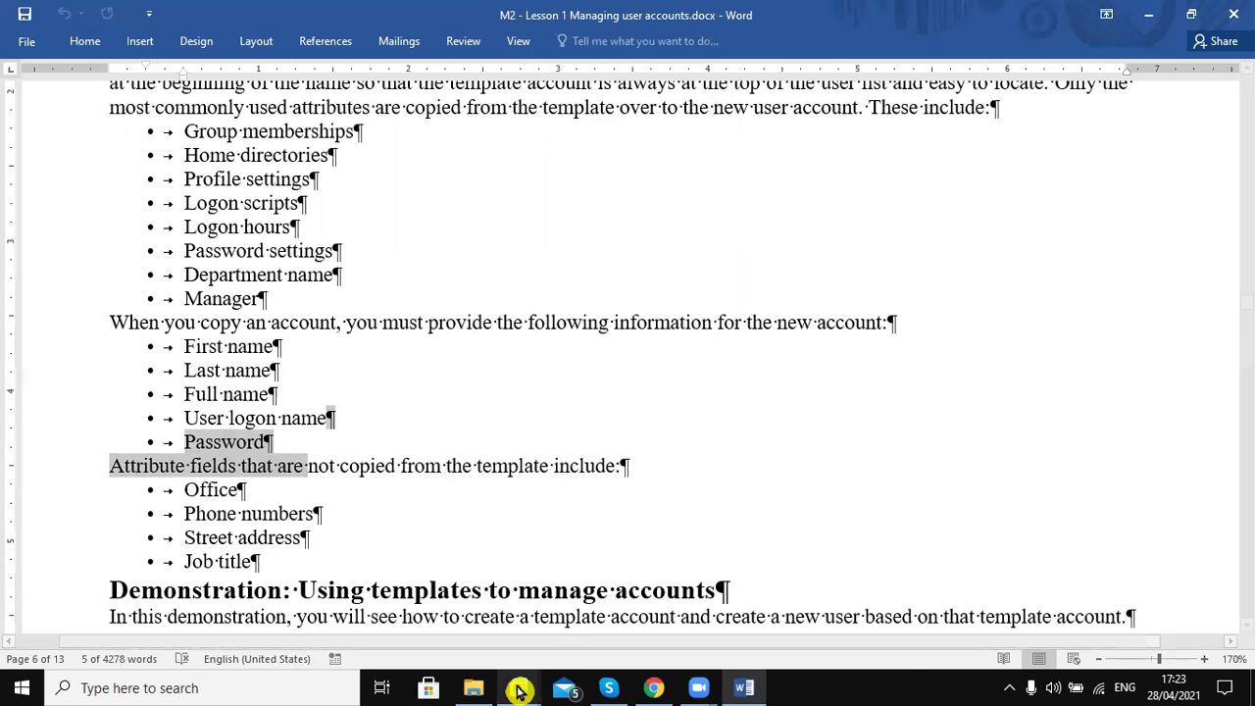
Switch to the DC200 virtual machine and show IT.local's containers, Builtin through Users
click(517, 687)
click(605, 610)
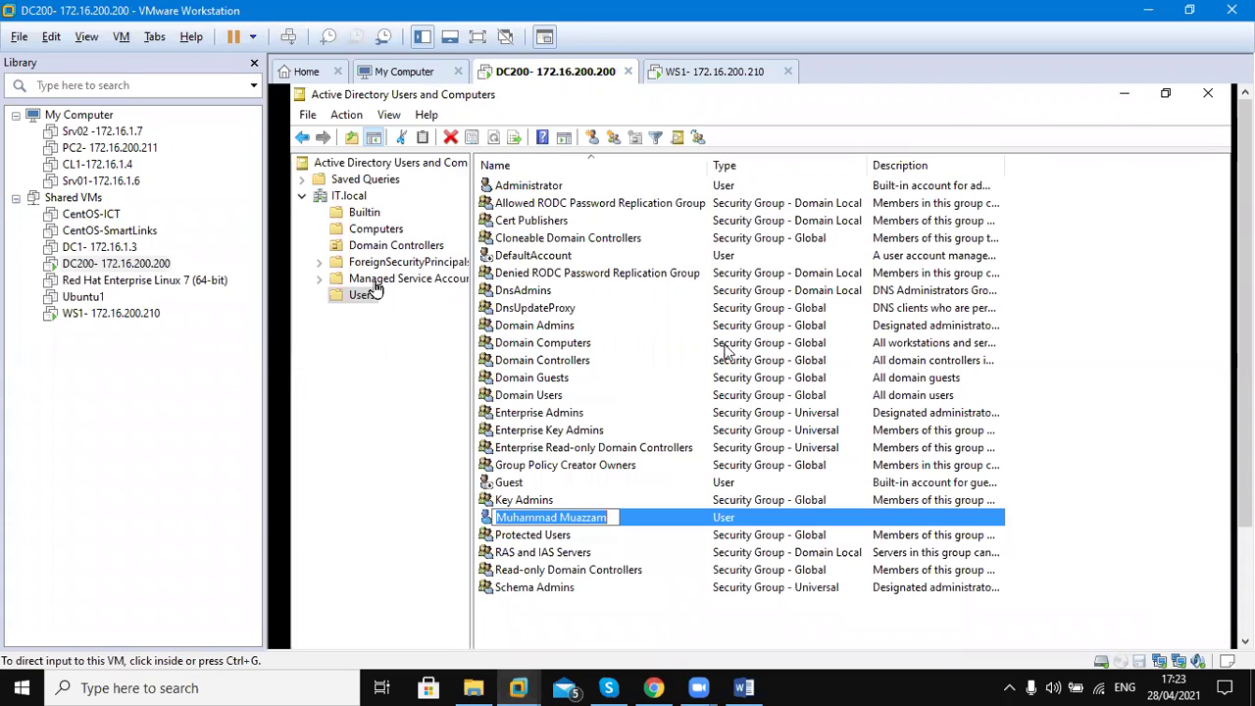
click(357, 293)
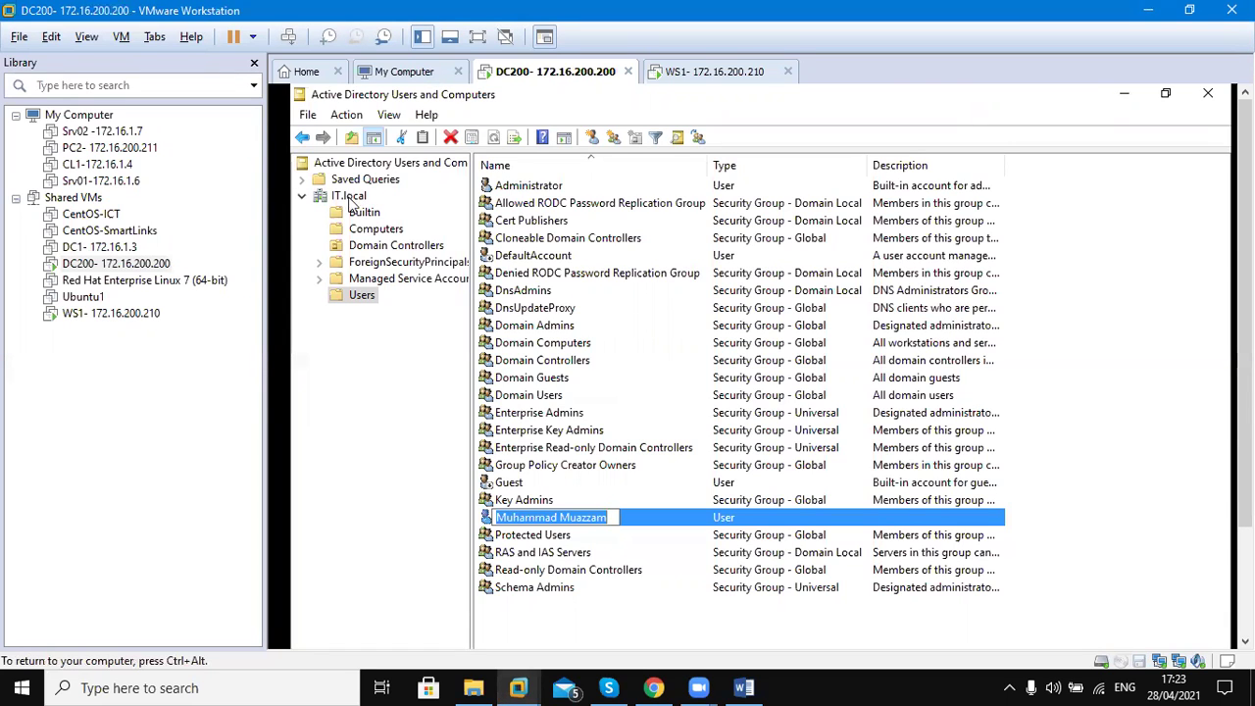
click(349, 196)
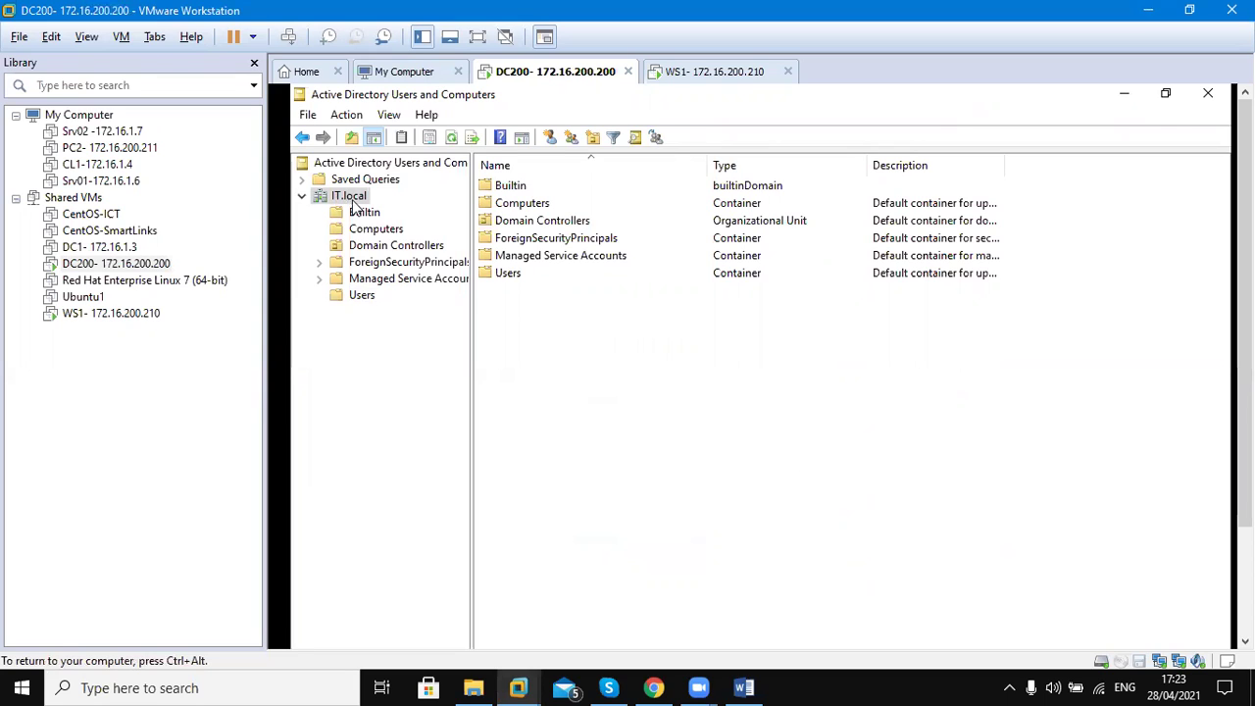
Start a new organizational unit directly under IT.local and name it Trainees
right_click(353, 200)
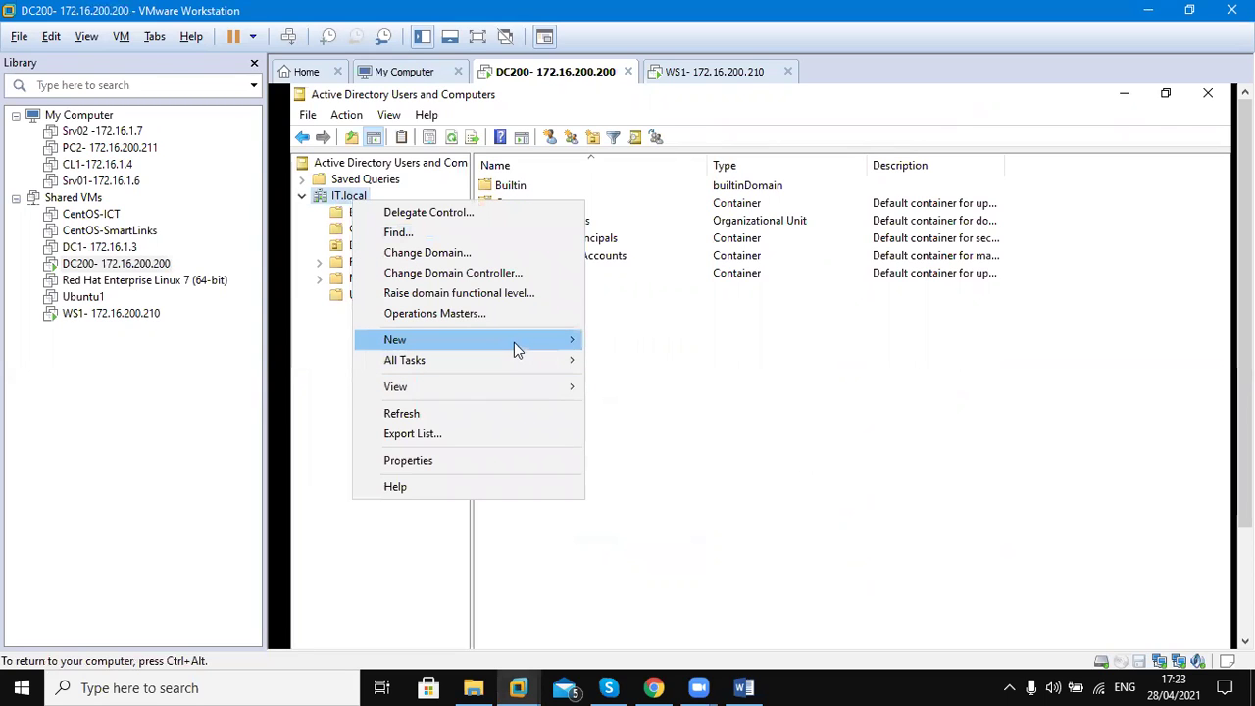
mouse_move(514, 341)
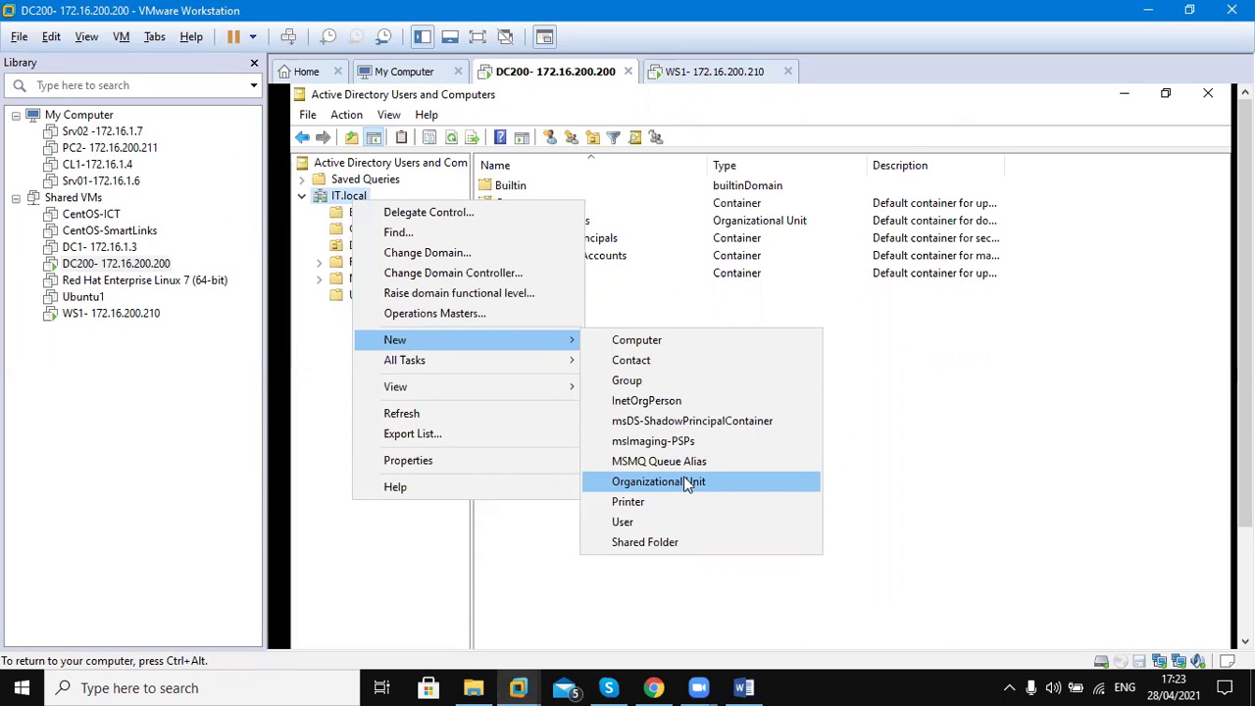
click(920, 384)
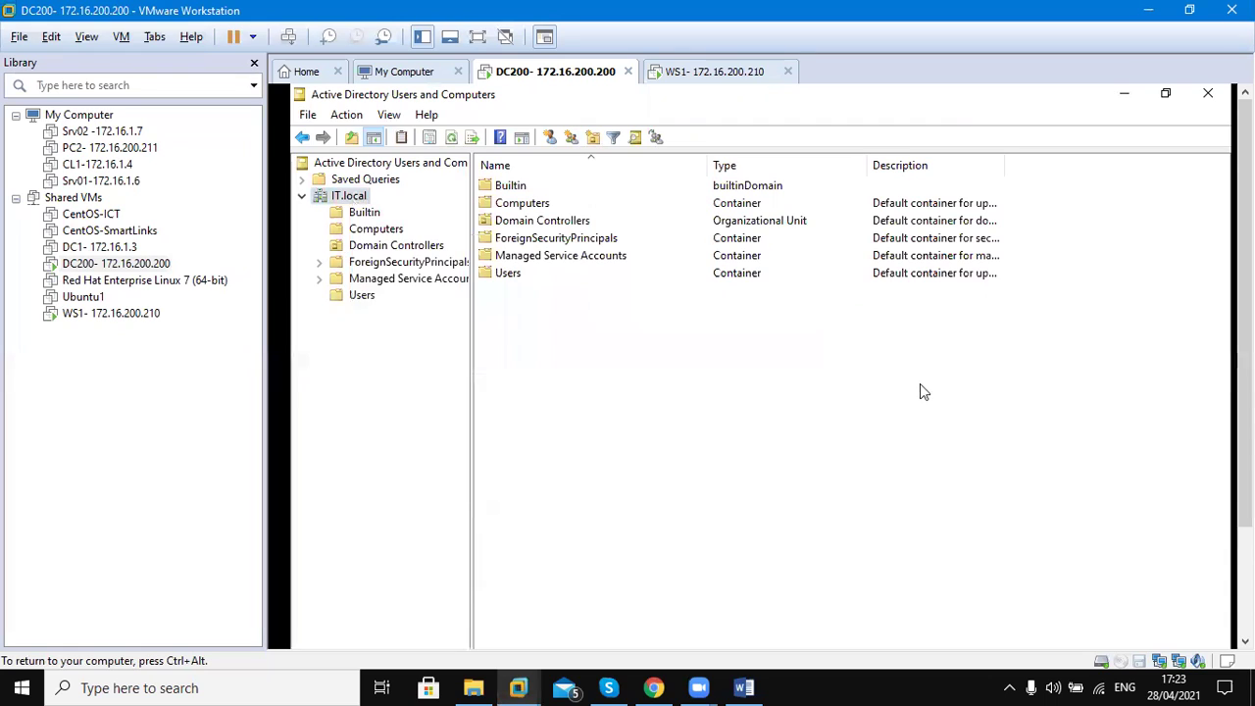
click(350, 197)
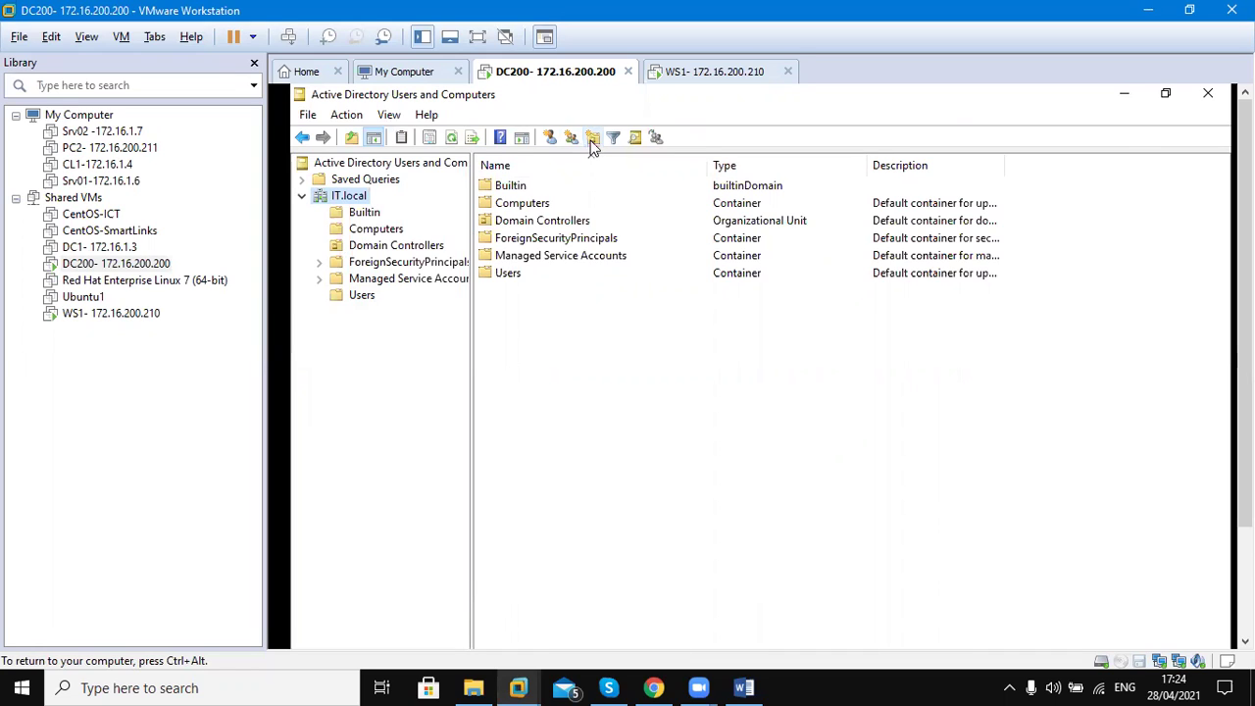
click(597, 142)
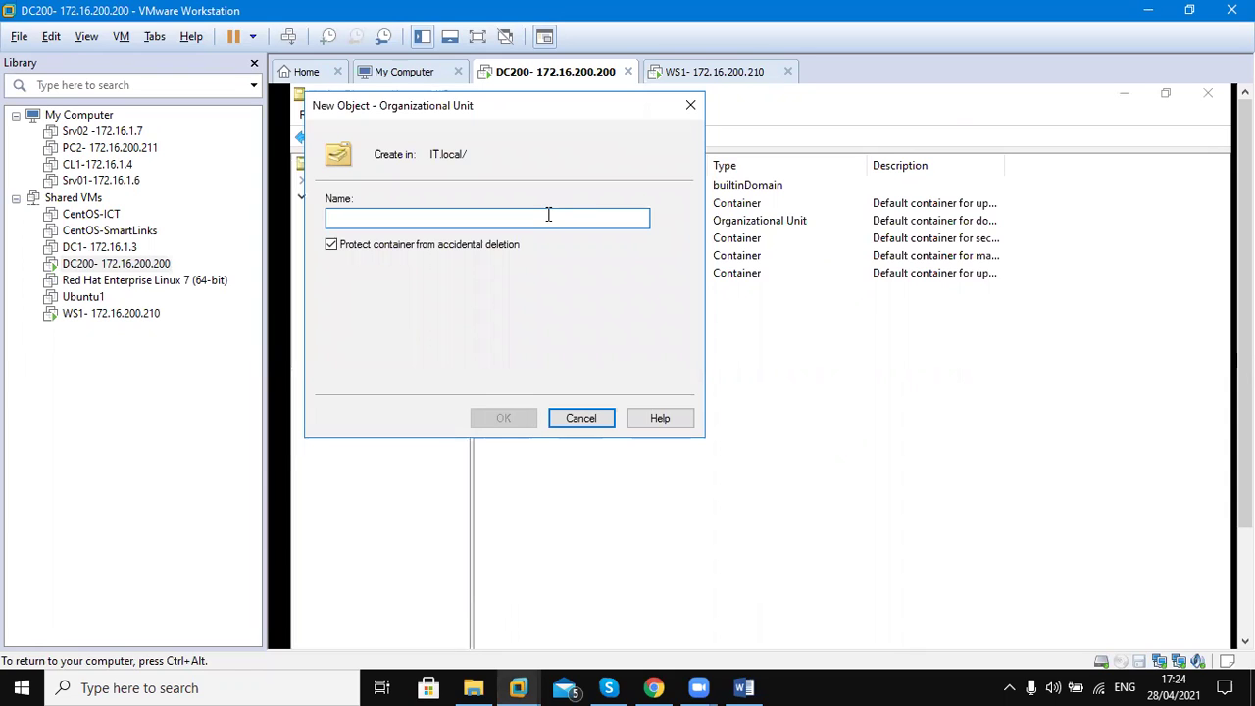
text(Trani)
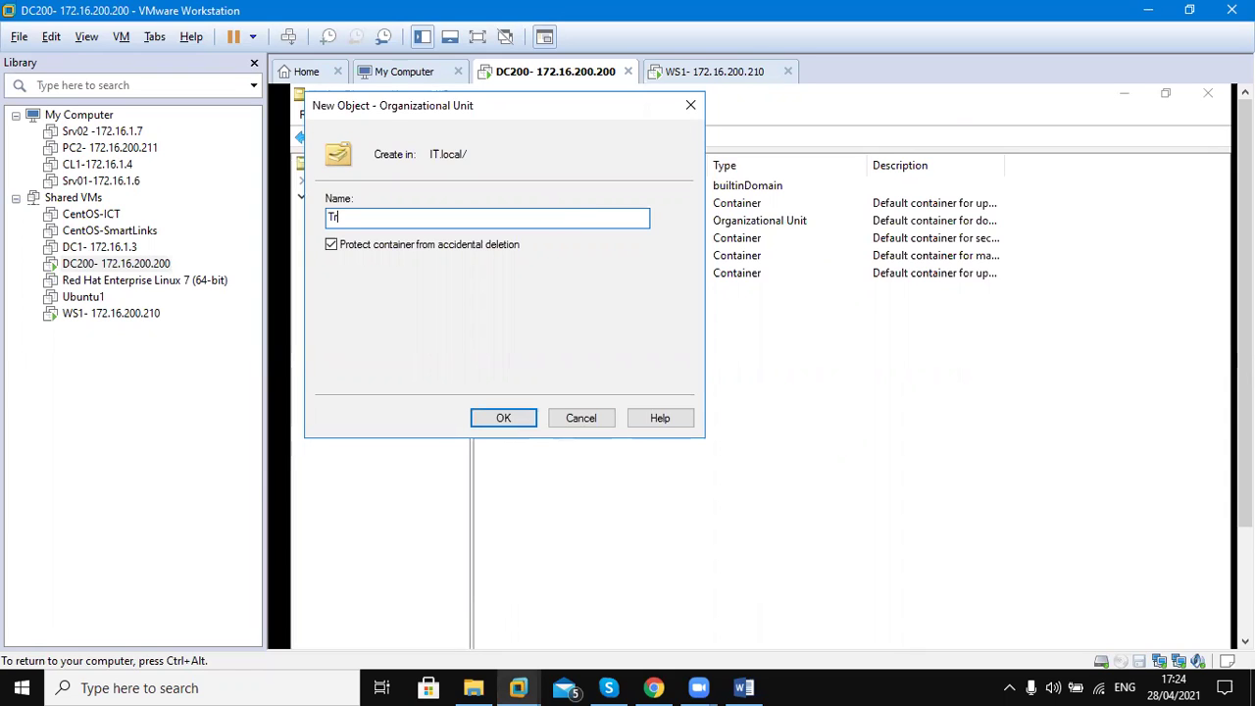
key(BackSpace)
text(inees)
Confirm the Trainees OU, glance at Domain Controllers' DC200 entry, then reopen the empty Trainees unit
click(501, 419)
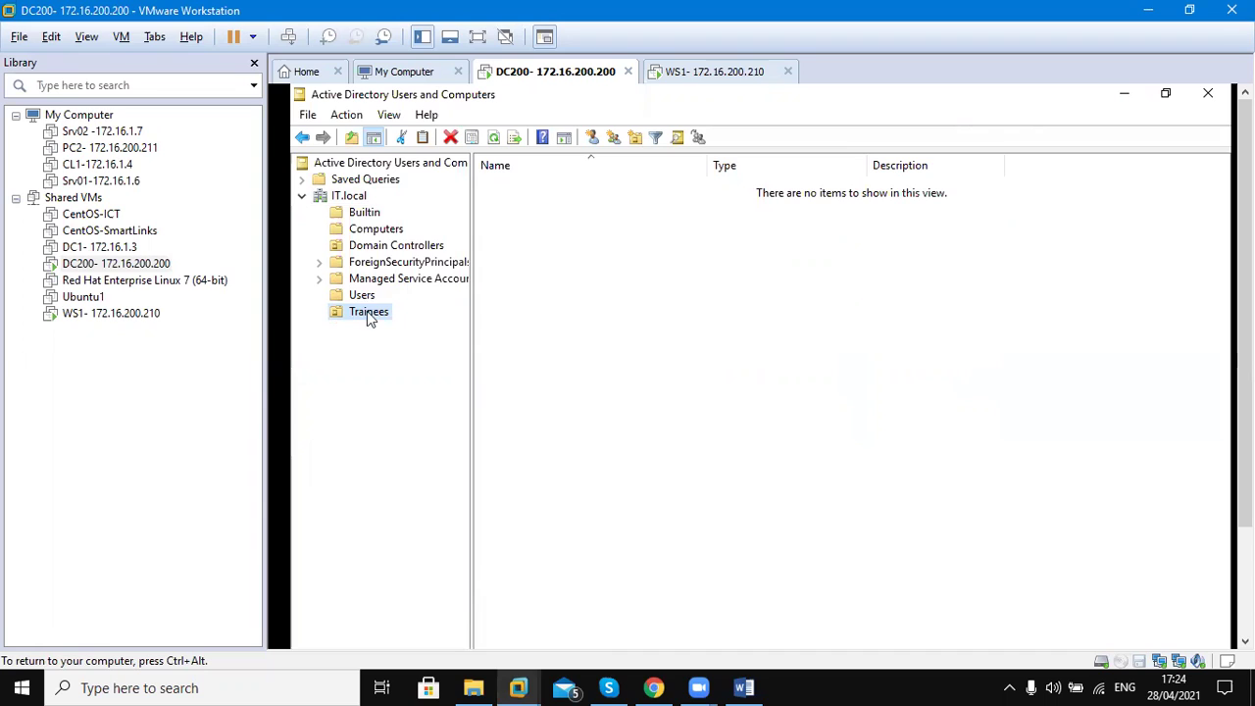
click(370, 249)
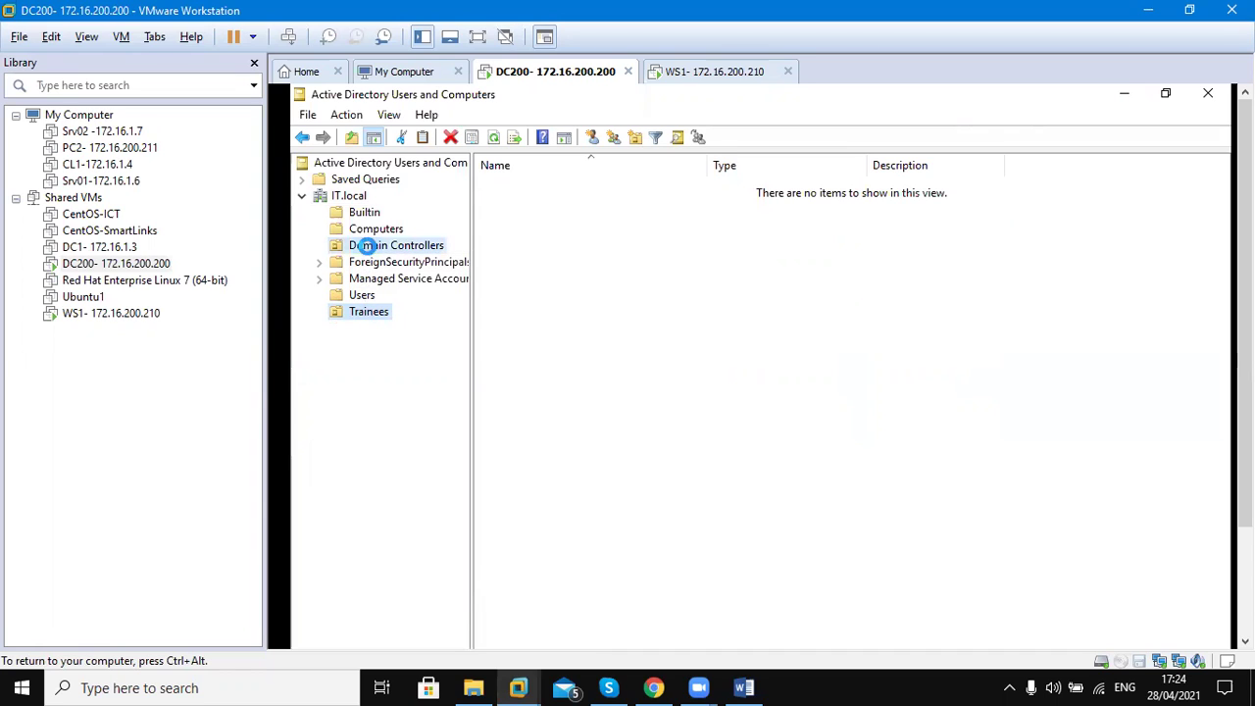
click(340, 312)
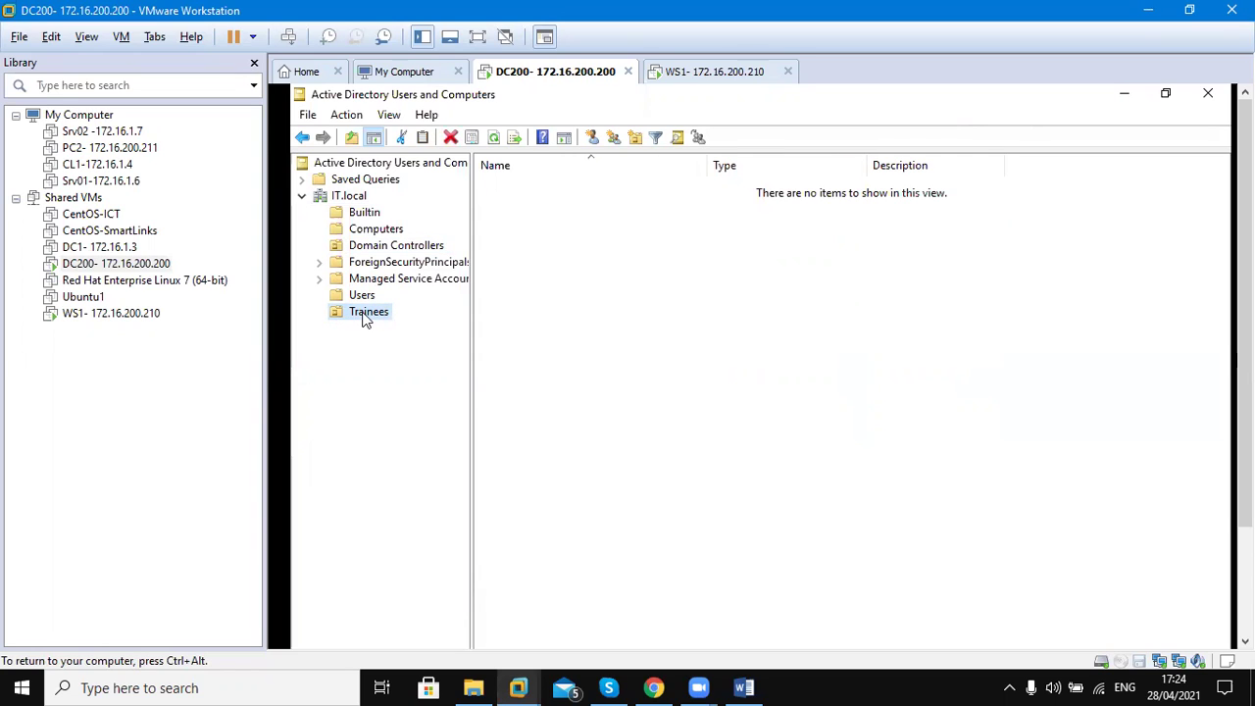
click(381, 249)
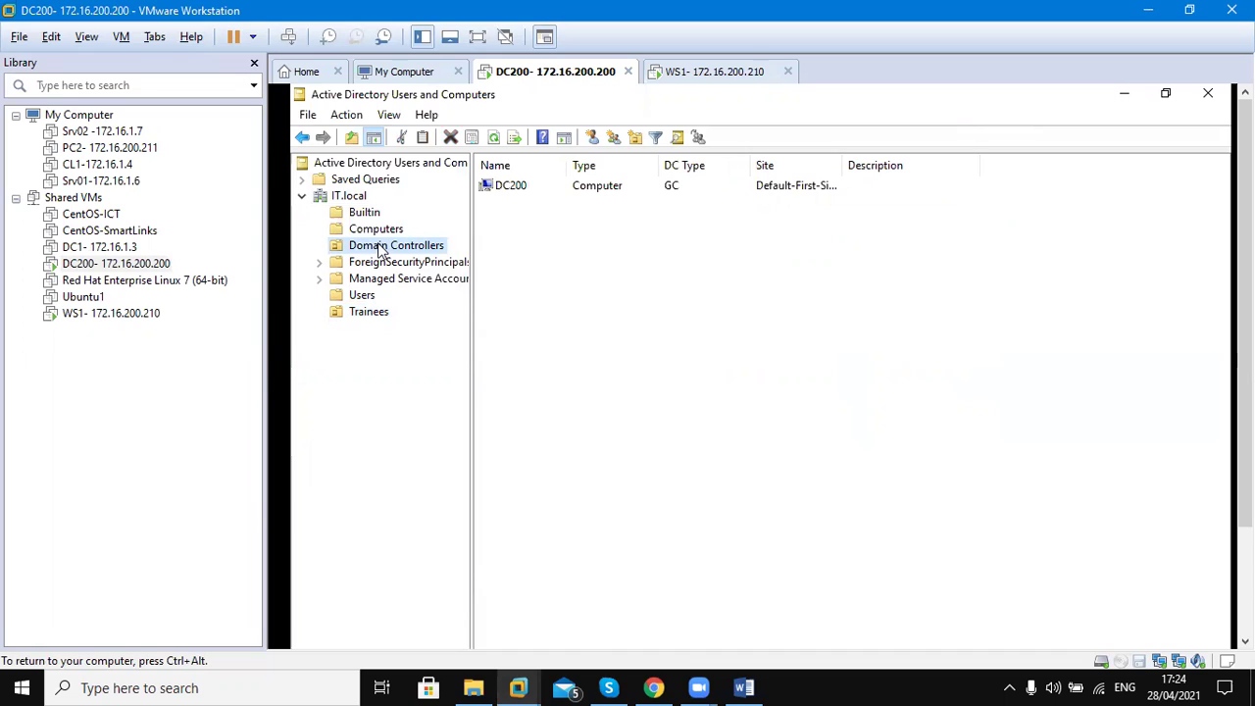
click(364, 317)
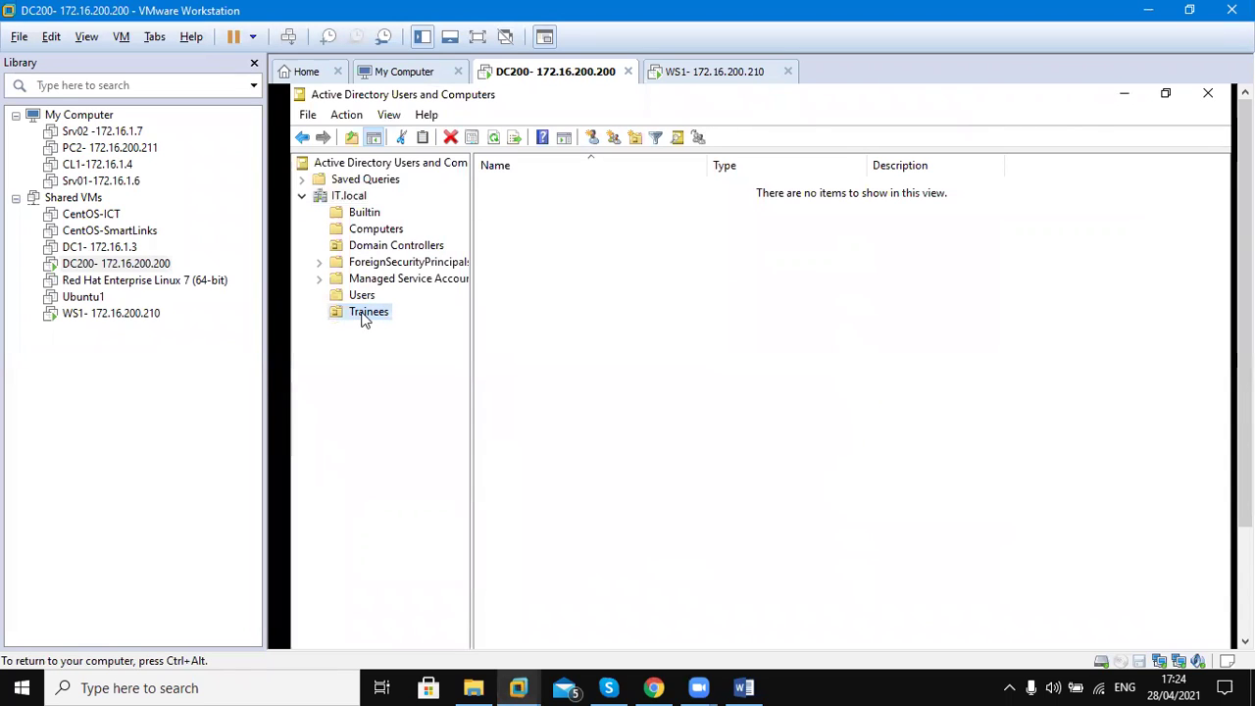
Add a Morning organizational unit inside Trainees and select Trainees to see it listed
right_click(364, 318)
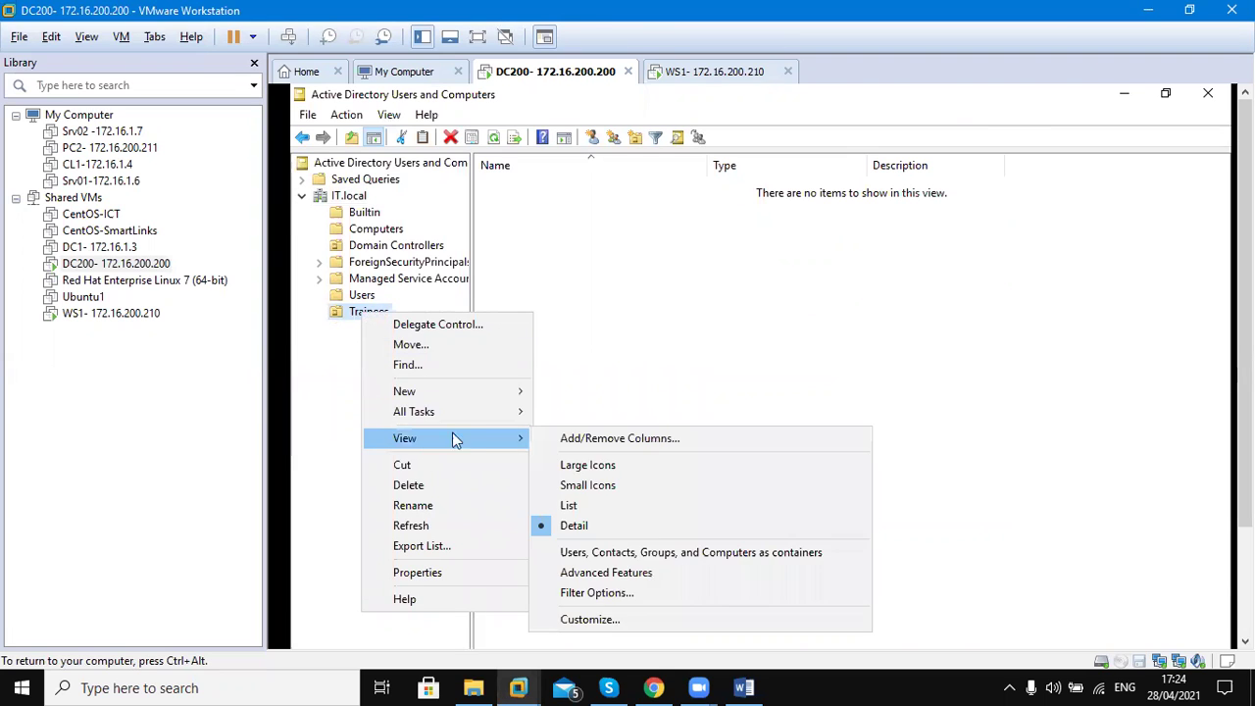
mouse_move(493, 394)
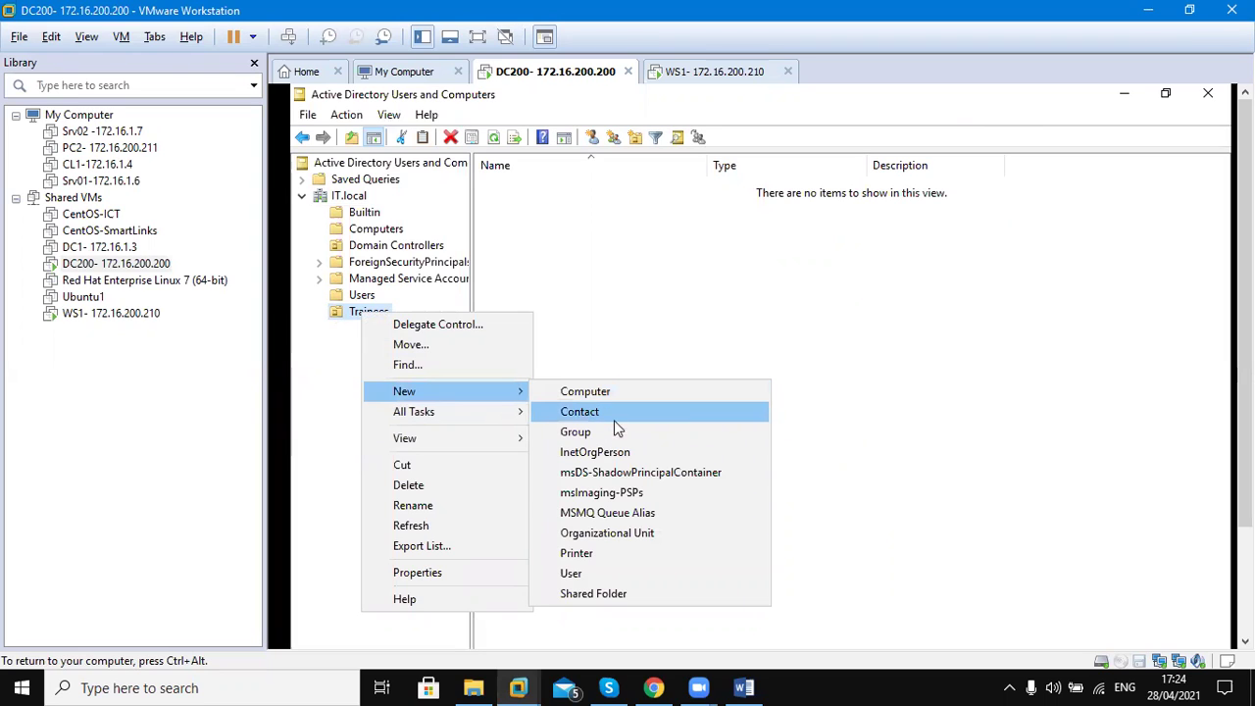
click(598, 532)
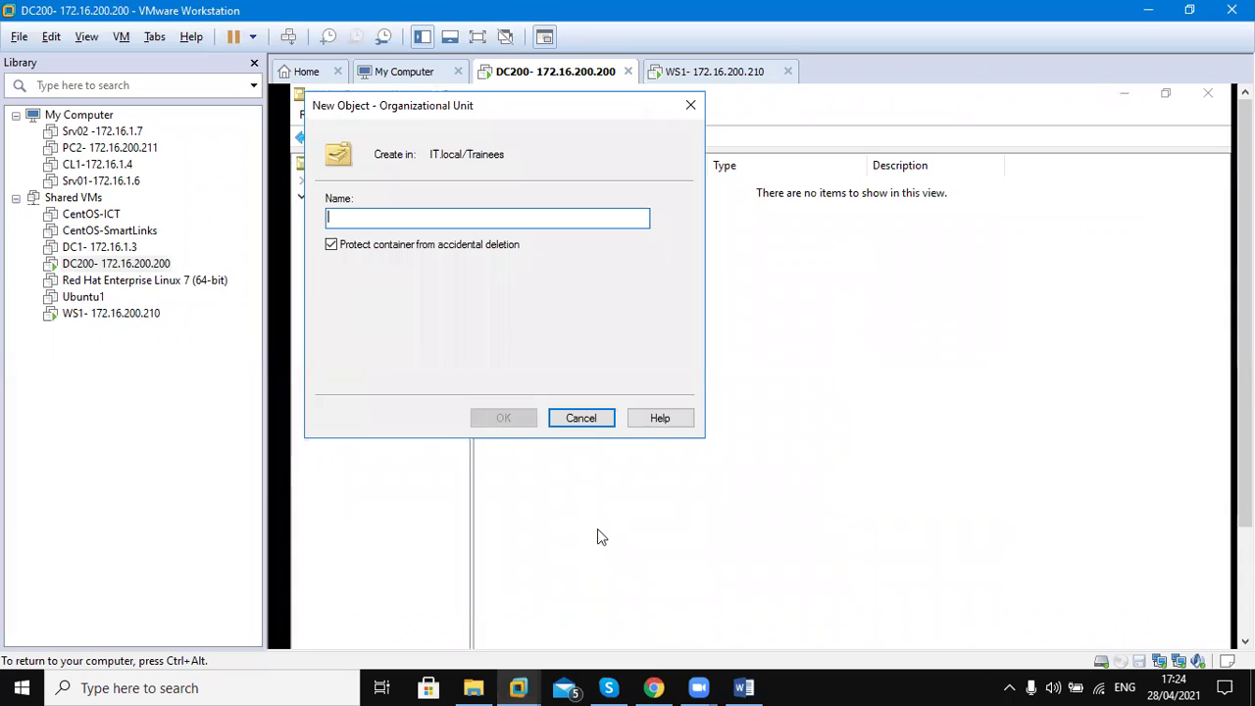
text(Mor)
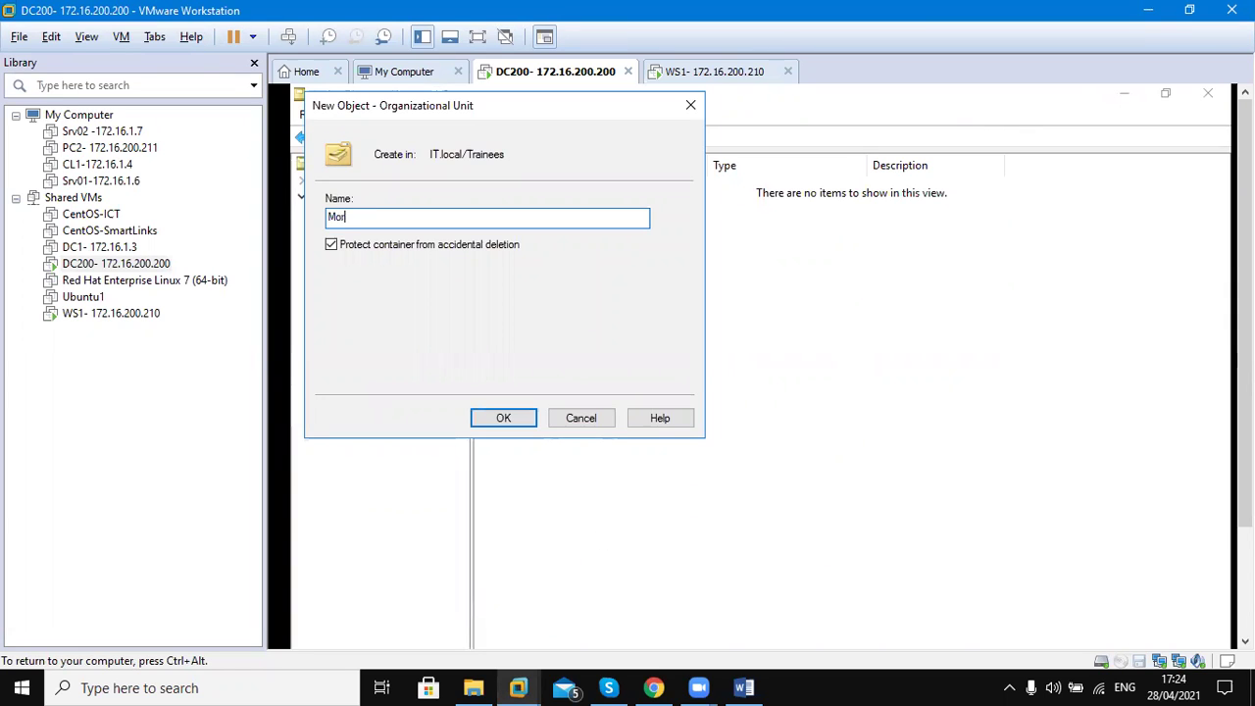
text(ning)
click(508, 420)
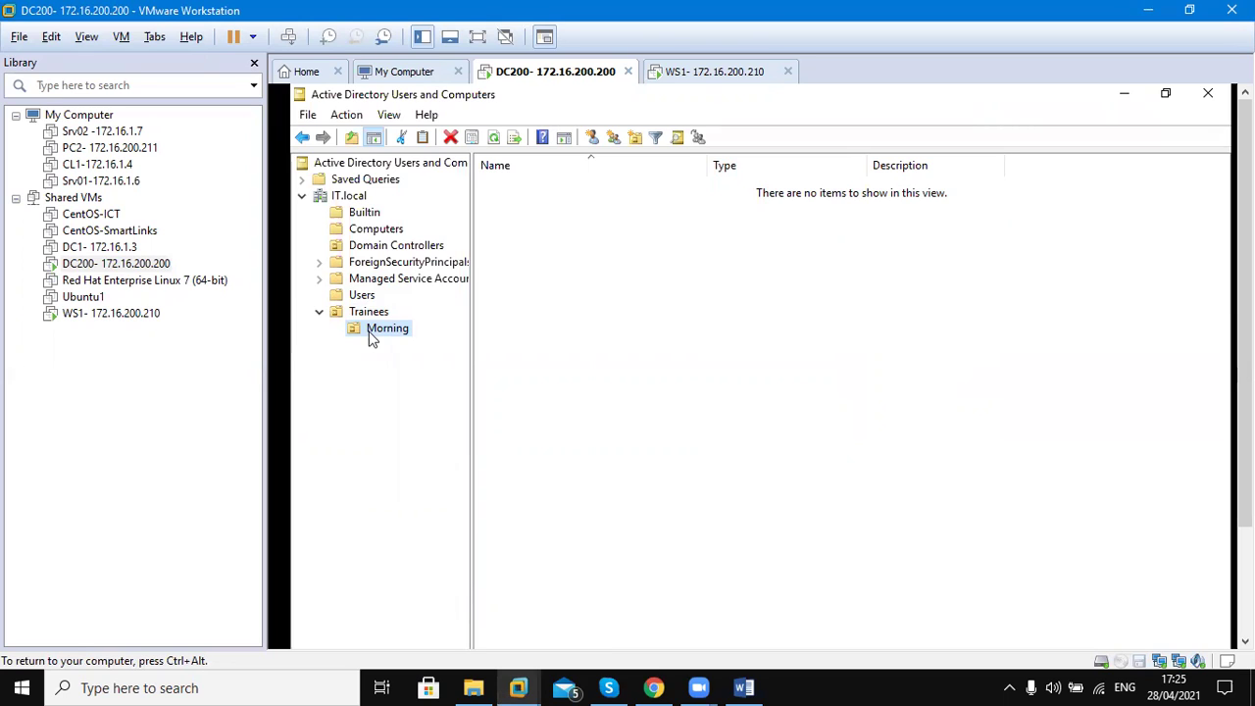
click(363, 312)
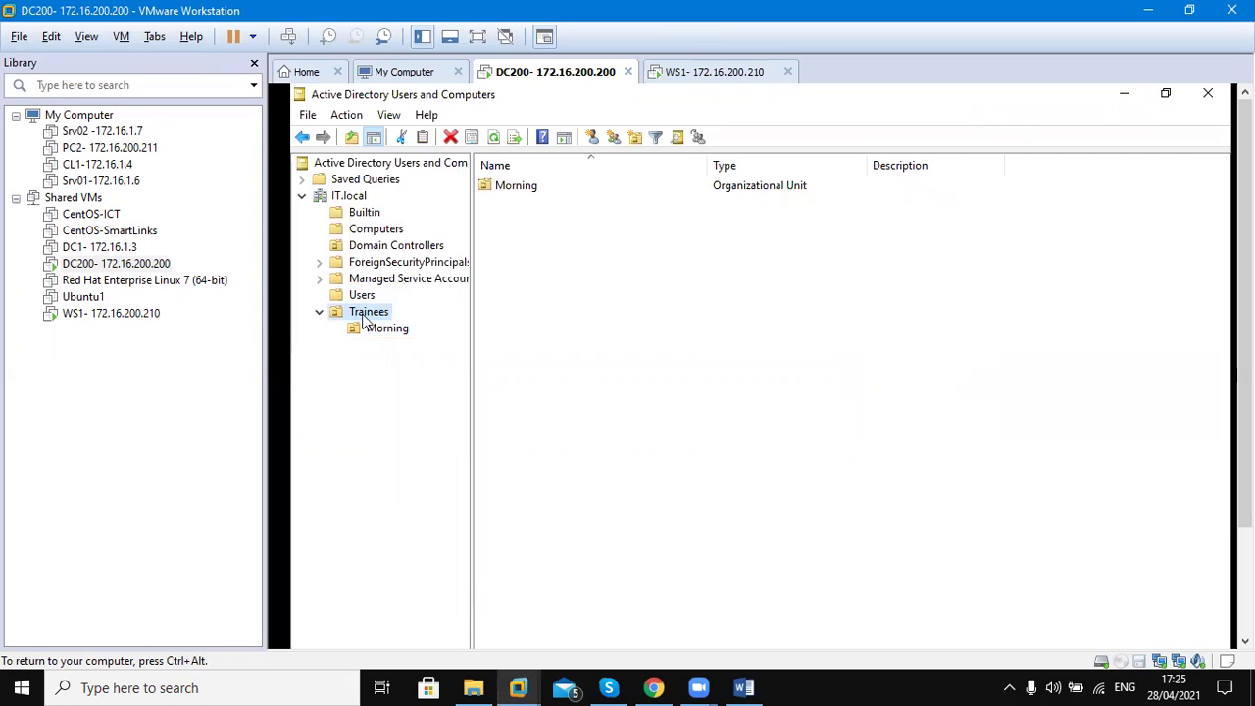
Add an Evening organizational unit inside Trainees, then open the empty Morning unit
right_click(362, 315)
mouse_move(453, 394)
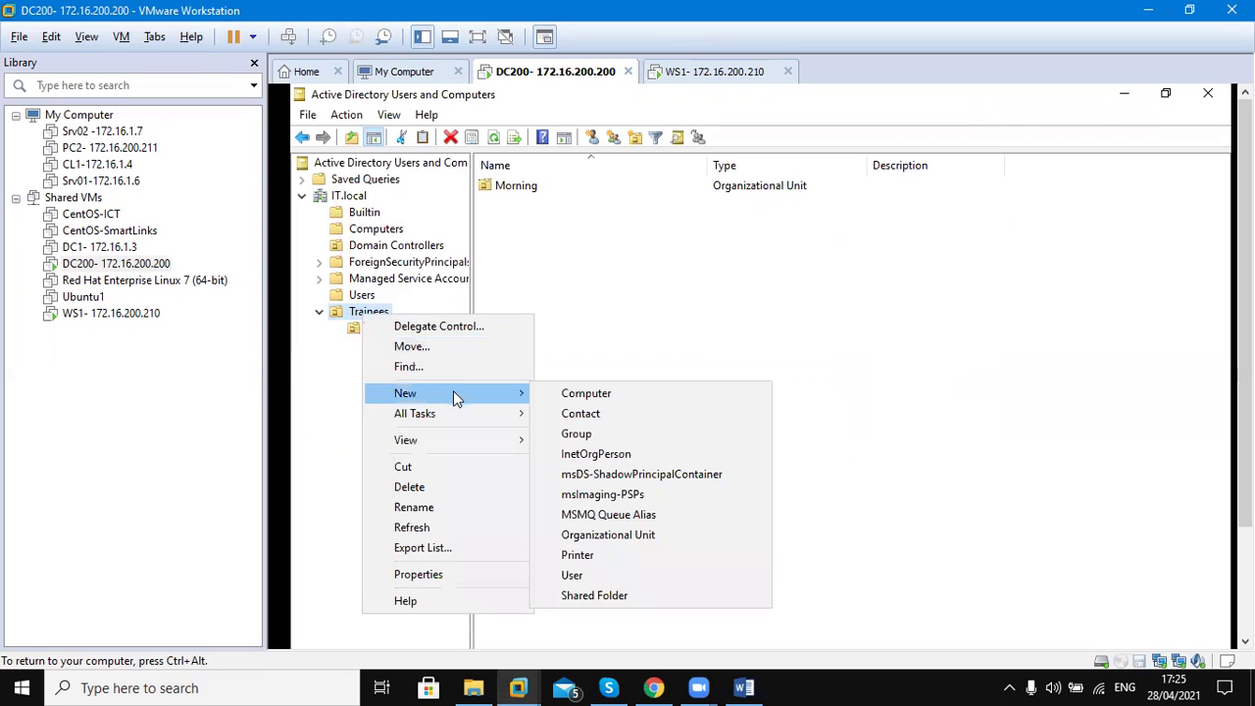
click(597, 534)
text(E)
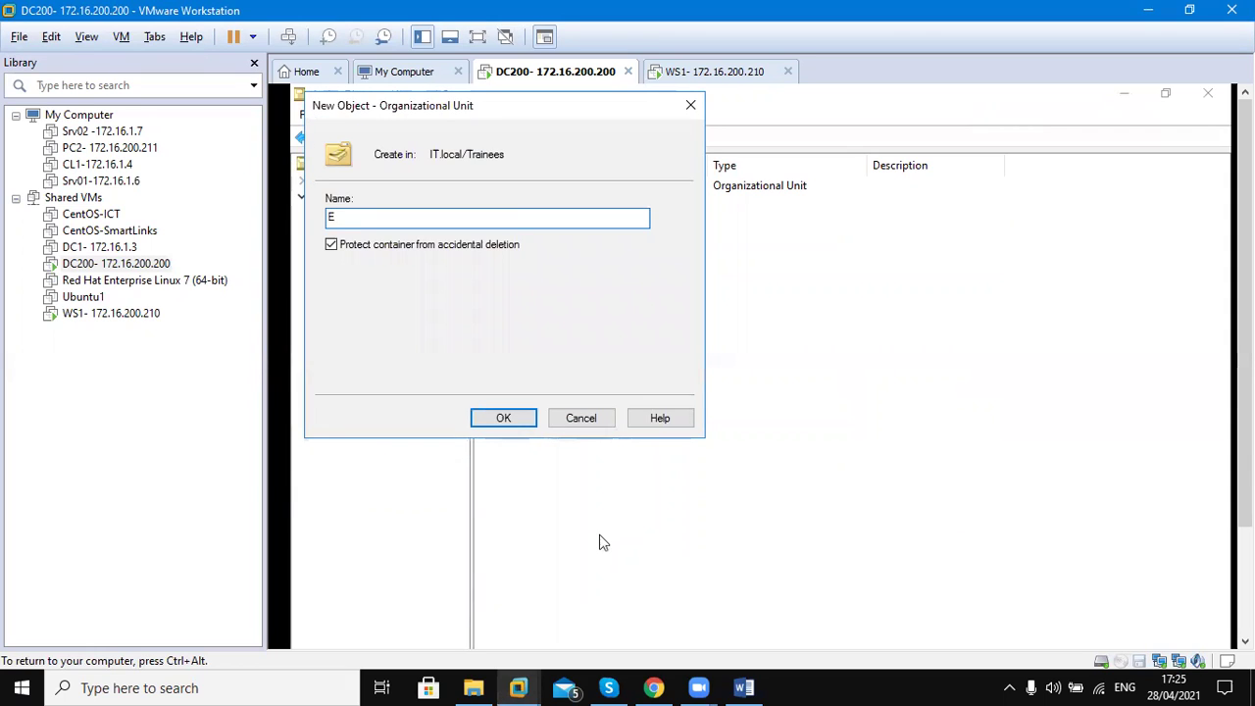
text(vening)
click(503, 418)
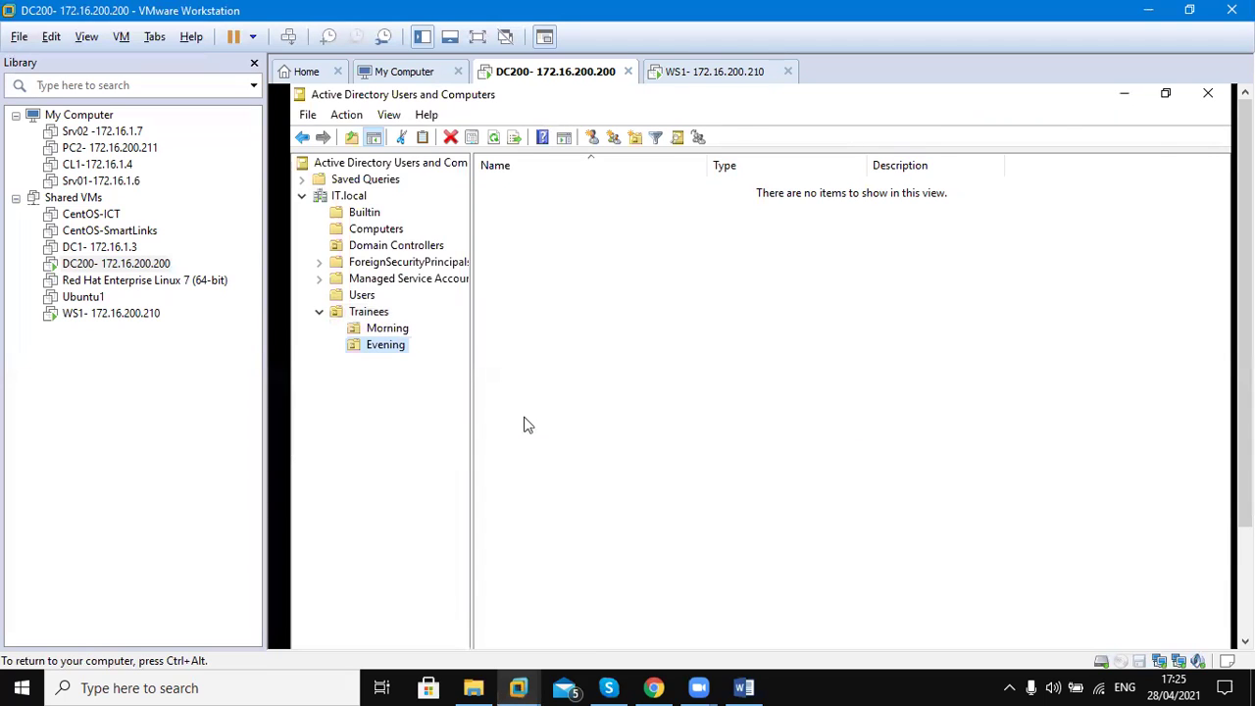
click(370, 314)
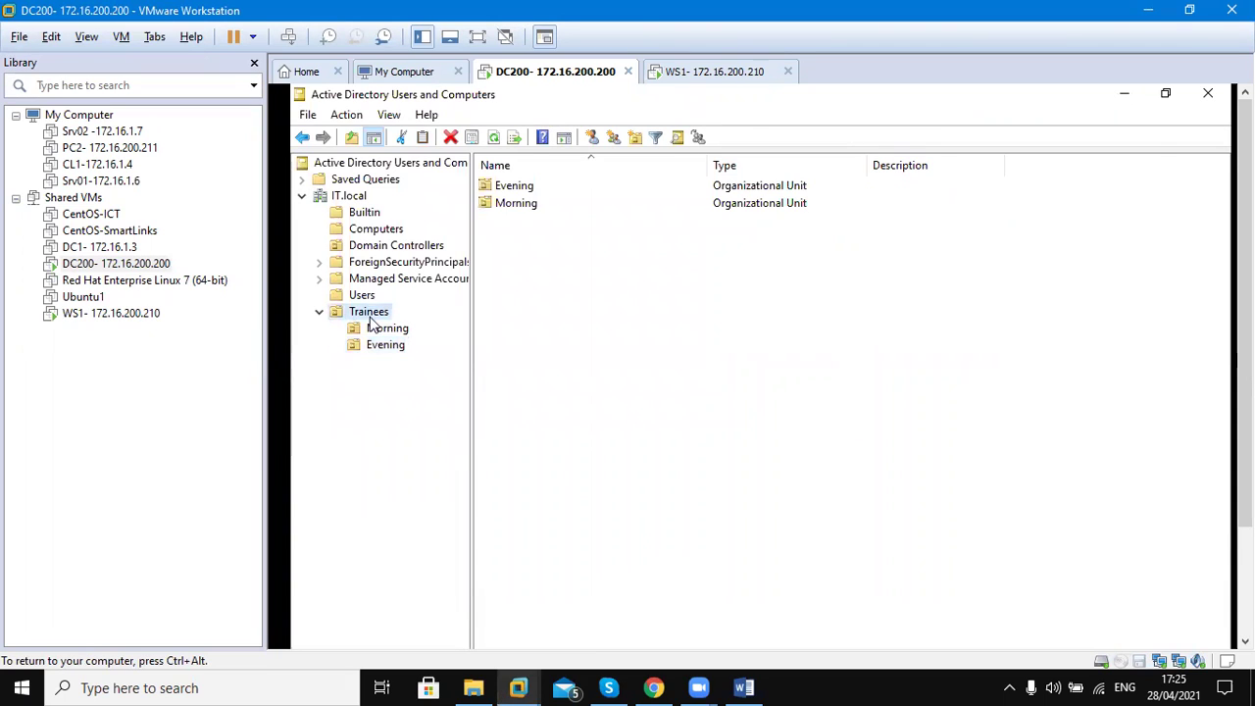
click(383, 334)
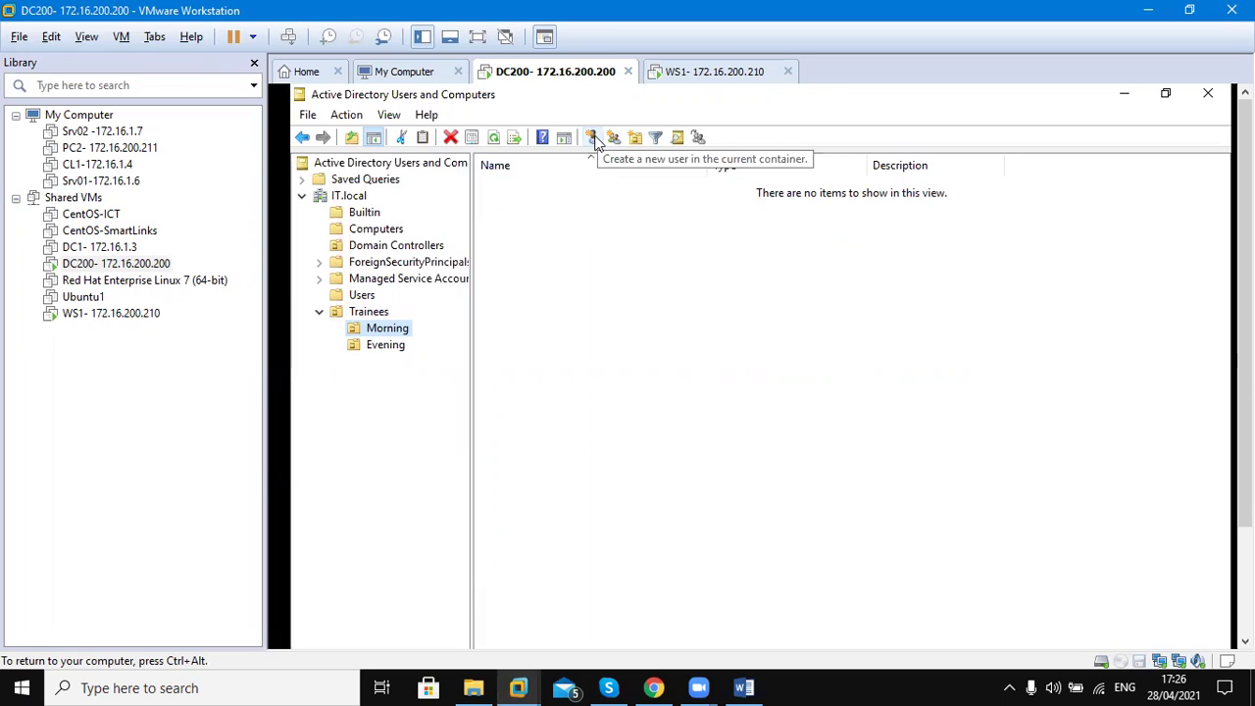
Start a new user in Morning with first name Trainee and last name Name
click(594, 139)
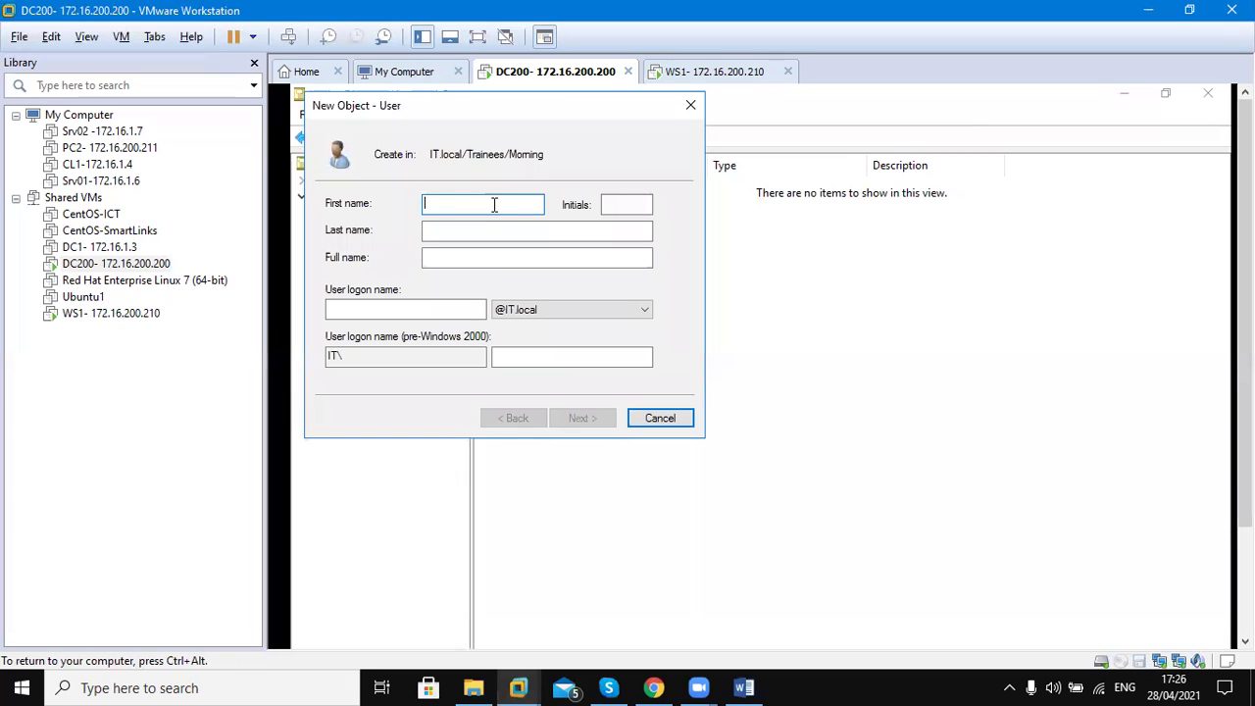
text(Tr)
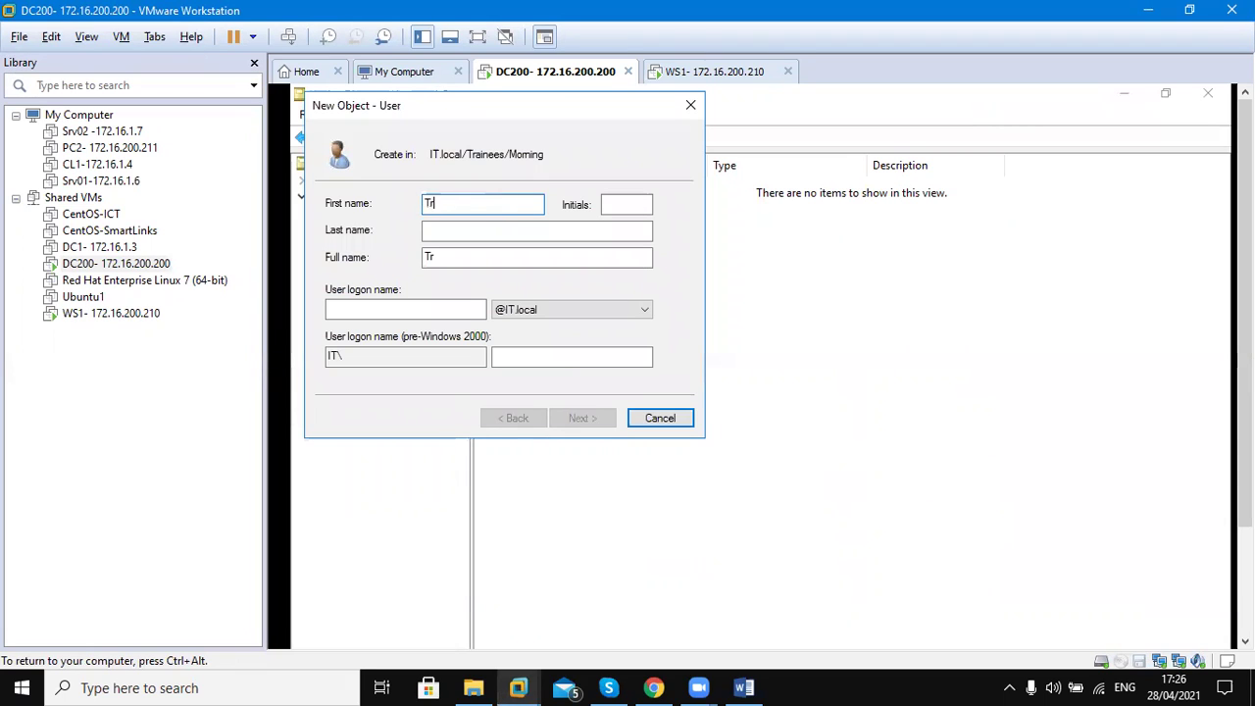
text(aneeN)
key(BackSpace)
key(BackSpace)
key(BackSpace)
key(BackSpace)
text(inee)
key(Tab)
key(Tab)
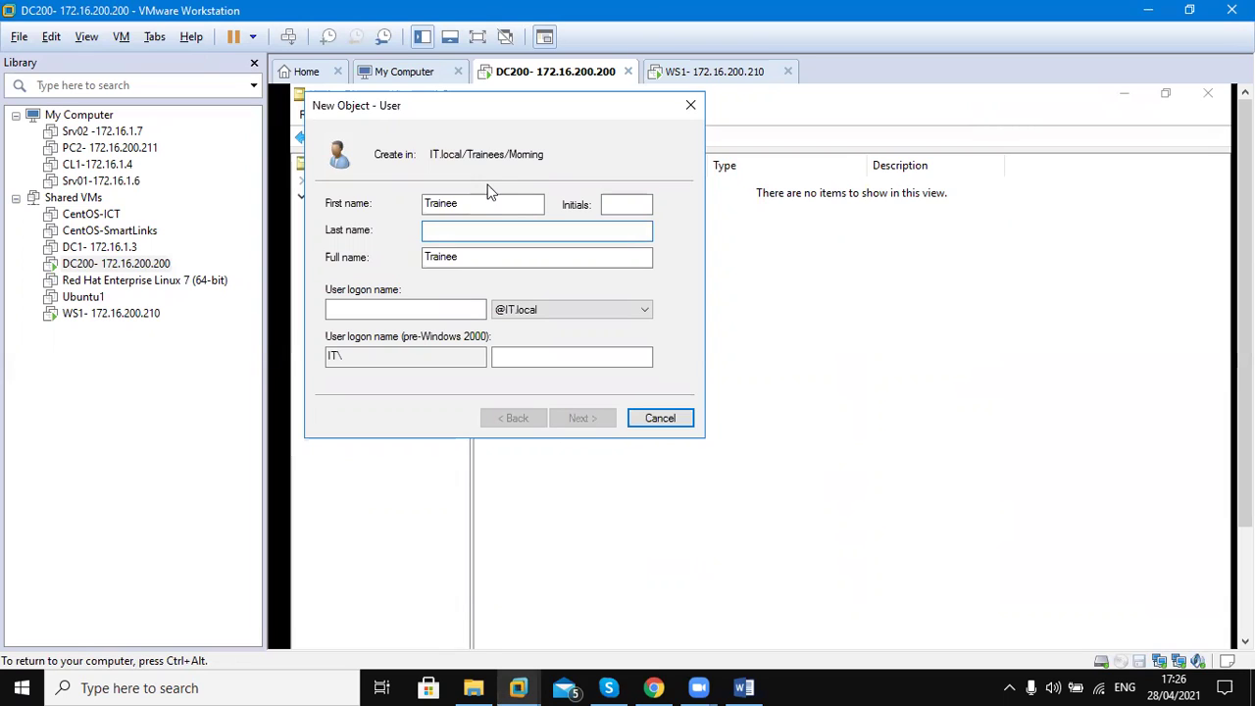
text(Nimal)
key(BackSpace)
key(BackSpace)
key(BackSpace)
key(BackSpace)
text(ame)
key(Tab)
key(Tab)
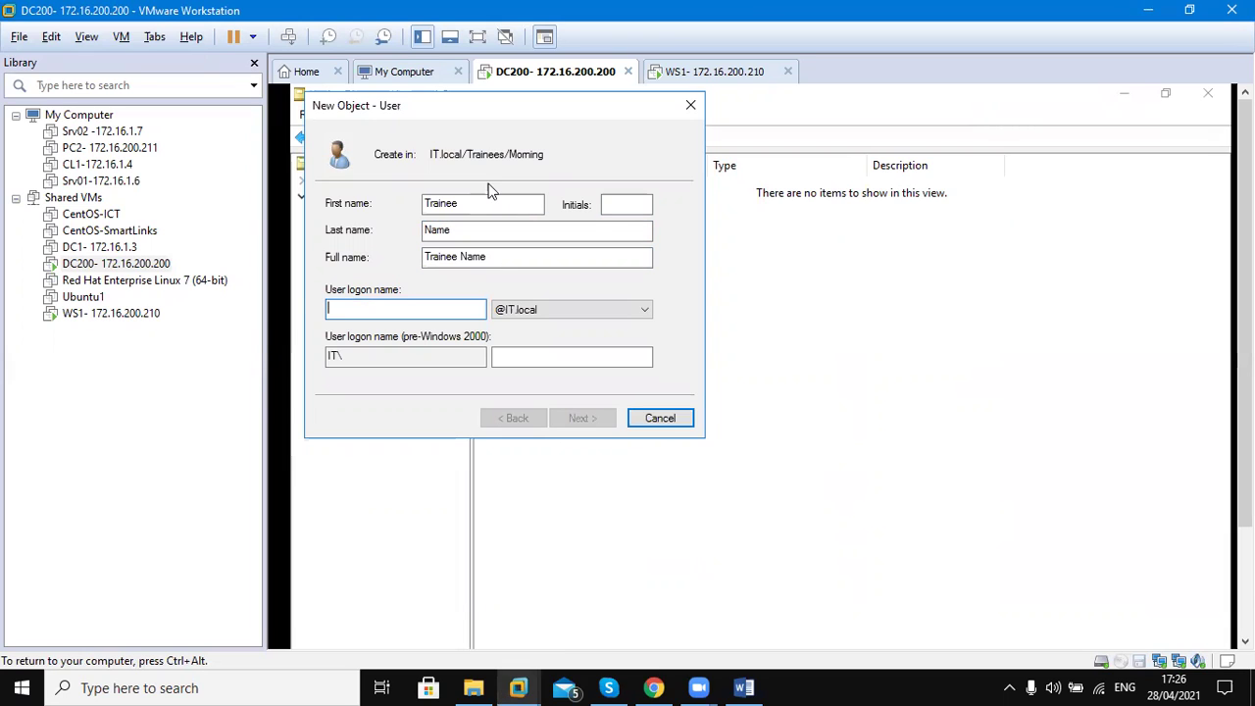
Prefix the first name with '_', set logon name _Trainee, and advance to the password page
click(425, 210)
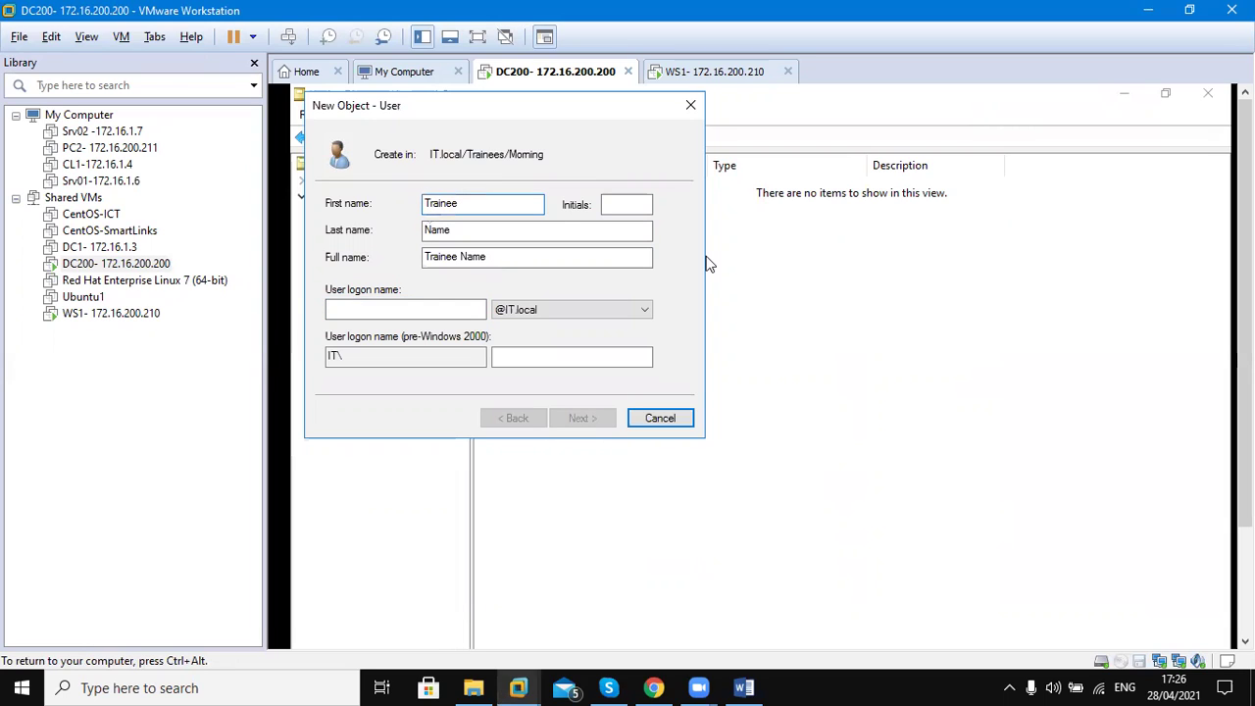
text(_)
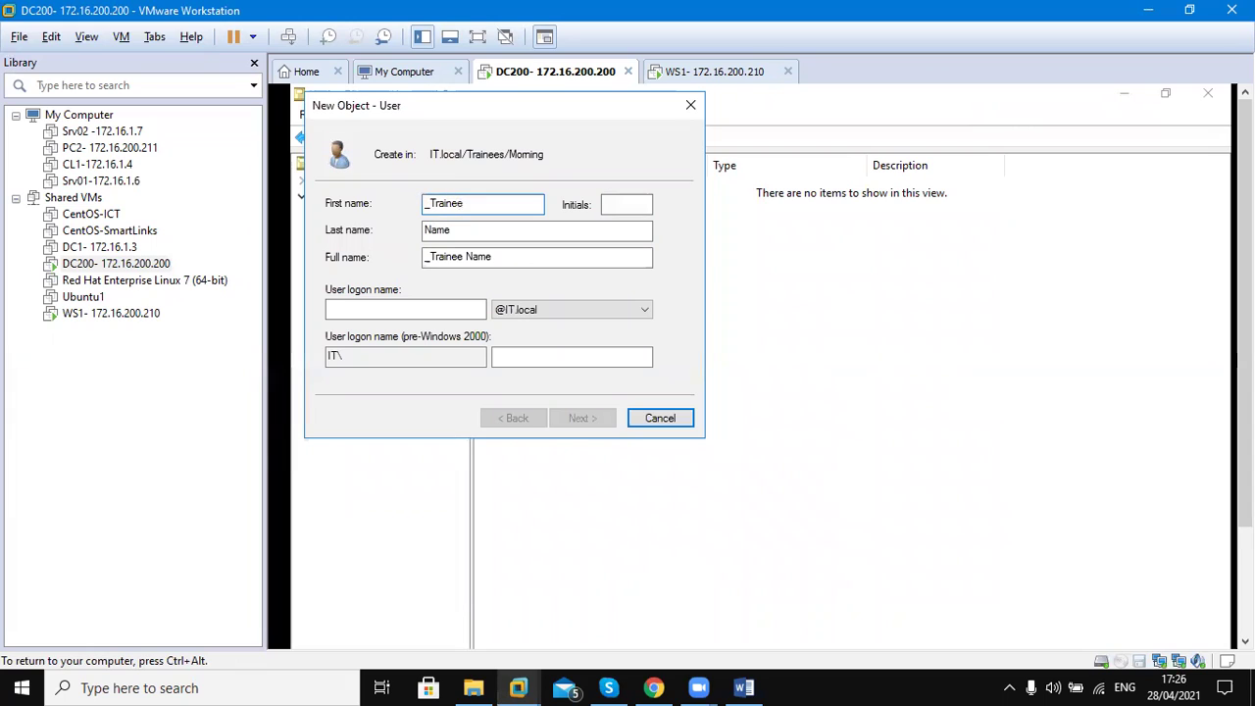
click(396, 307)
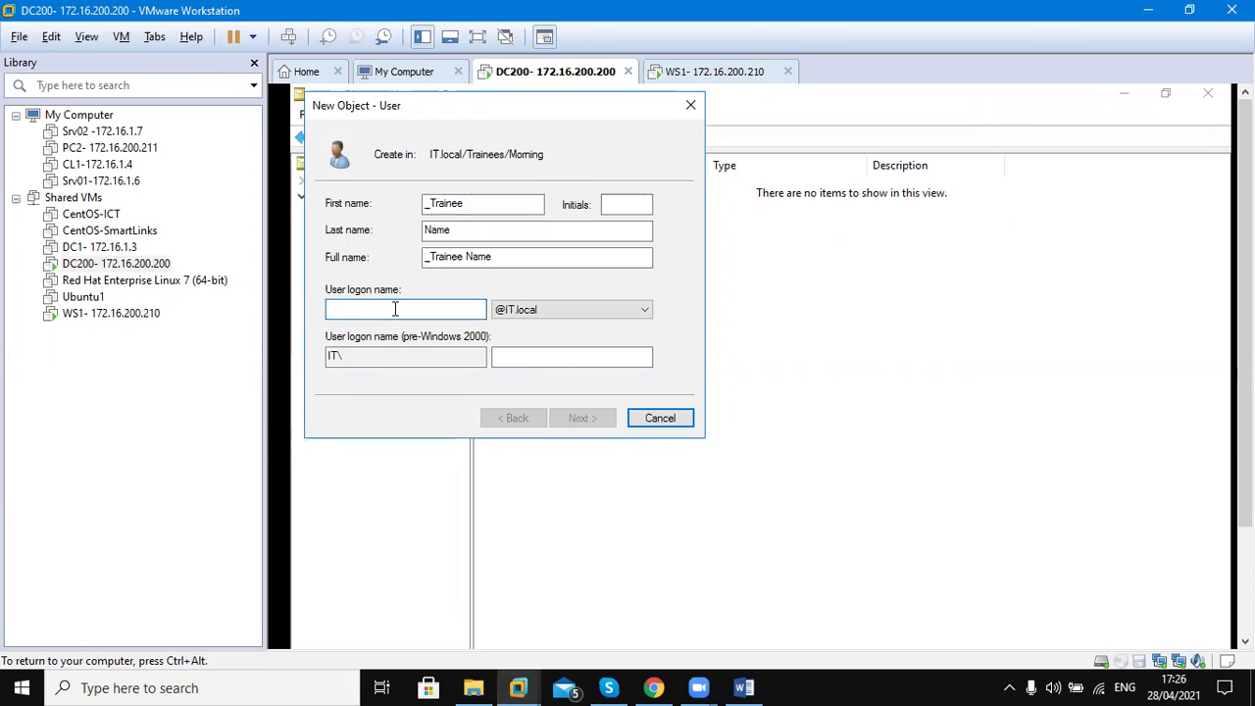
text(_Tra)
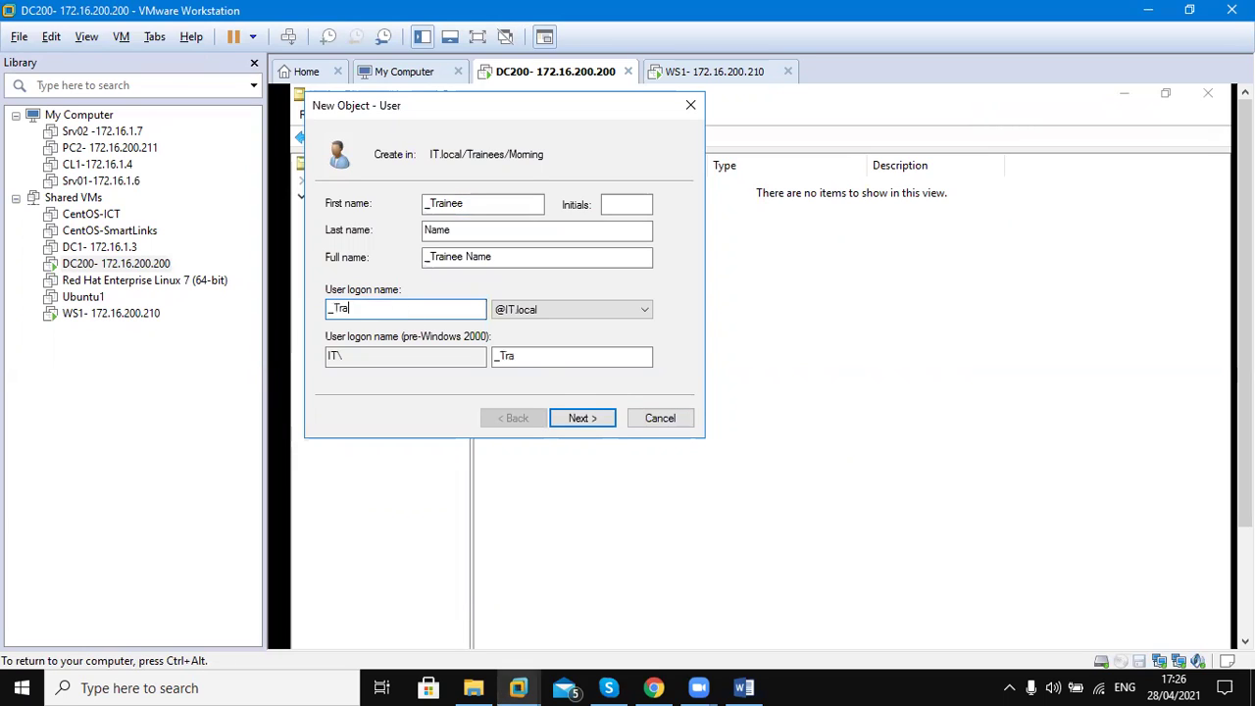
text(inee)
click(585, 419)
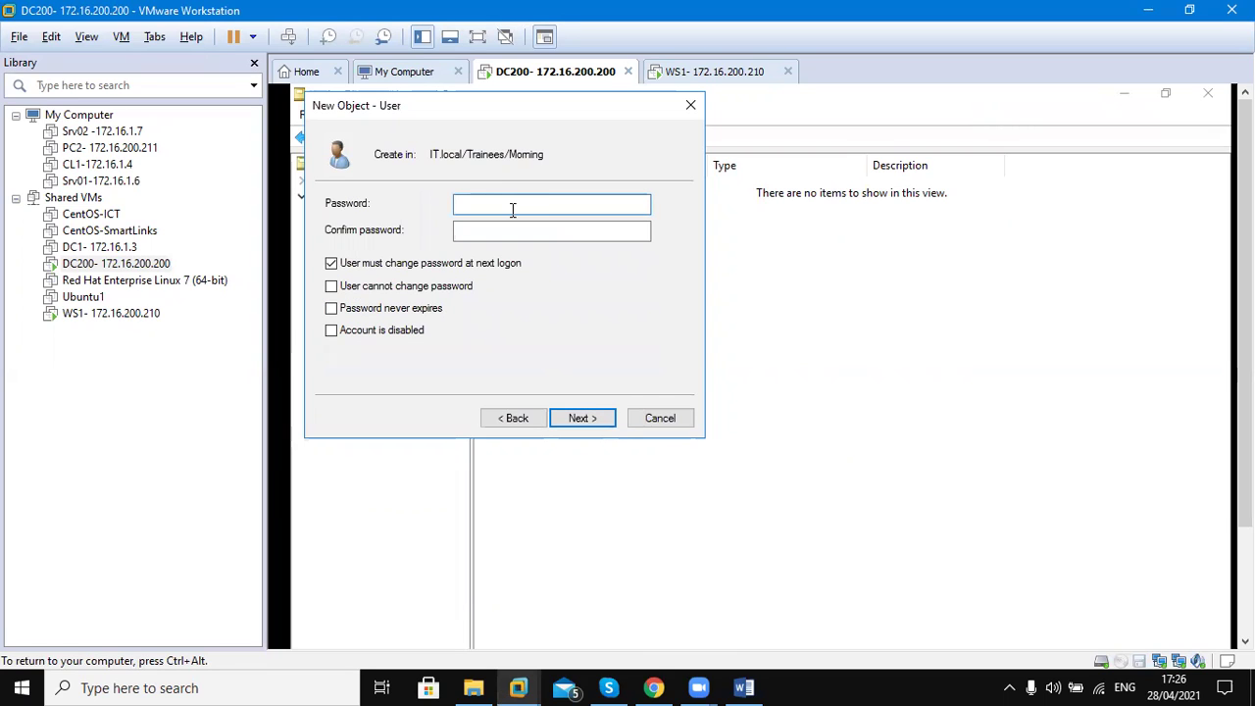
Enter and confirm the user's password, keeping change-at-next-logon checked, and move the wizard aside
text(*******)
key(Tab)
text(******)
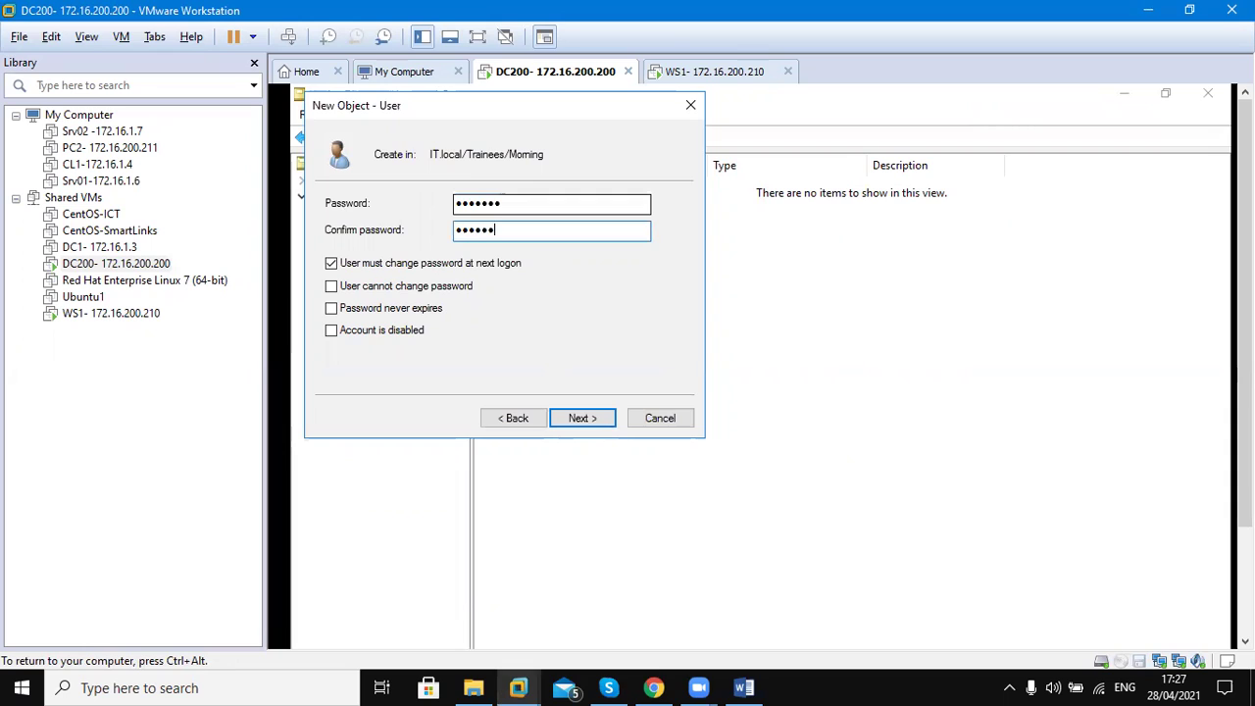
text(*)
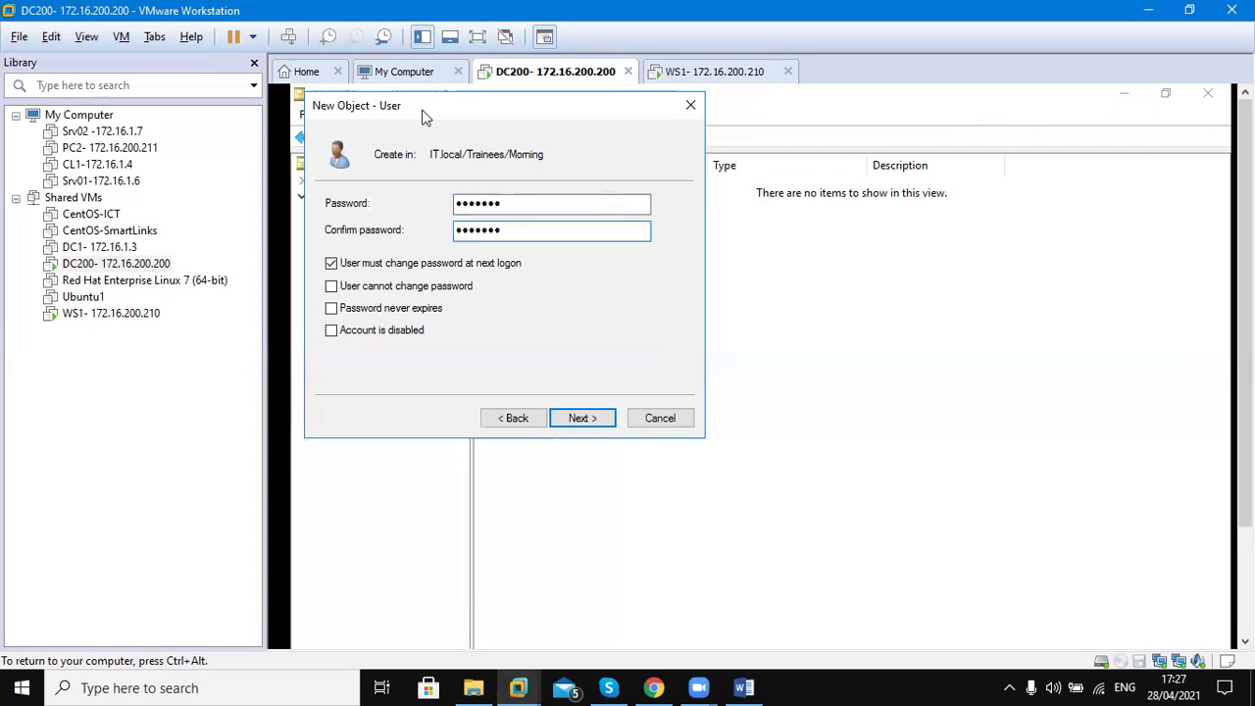
drag(427, 116, 734, 264)
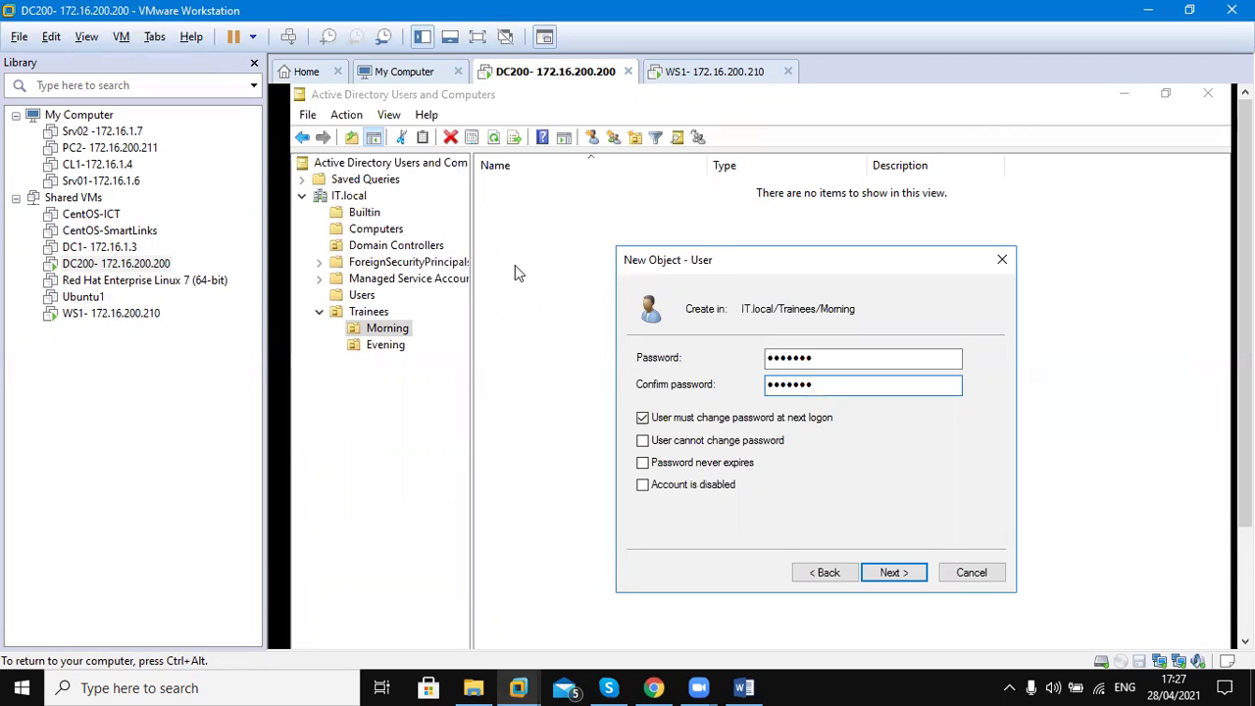
Go back to the name page and change the first name to _TempleteUser
click(822, 571)
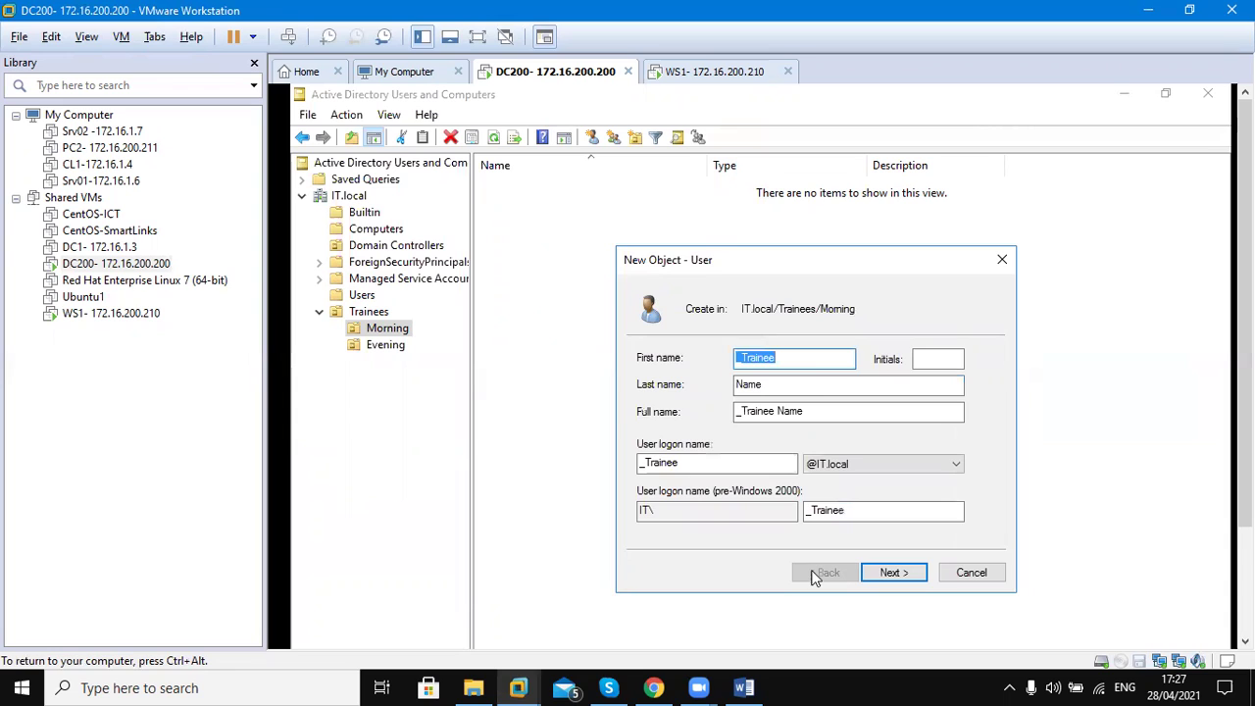
click(807, 359)
key(BackSpace)
key(BackSpace)
key(BackSpace)
key(BackSpace)
key(BackSpace)
key(BackSpace)
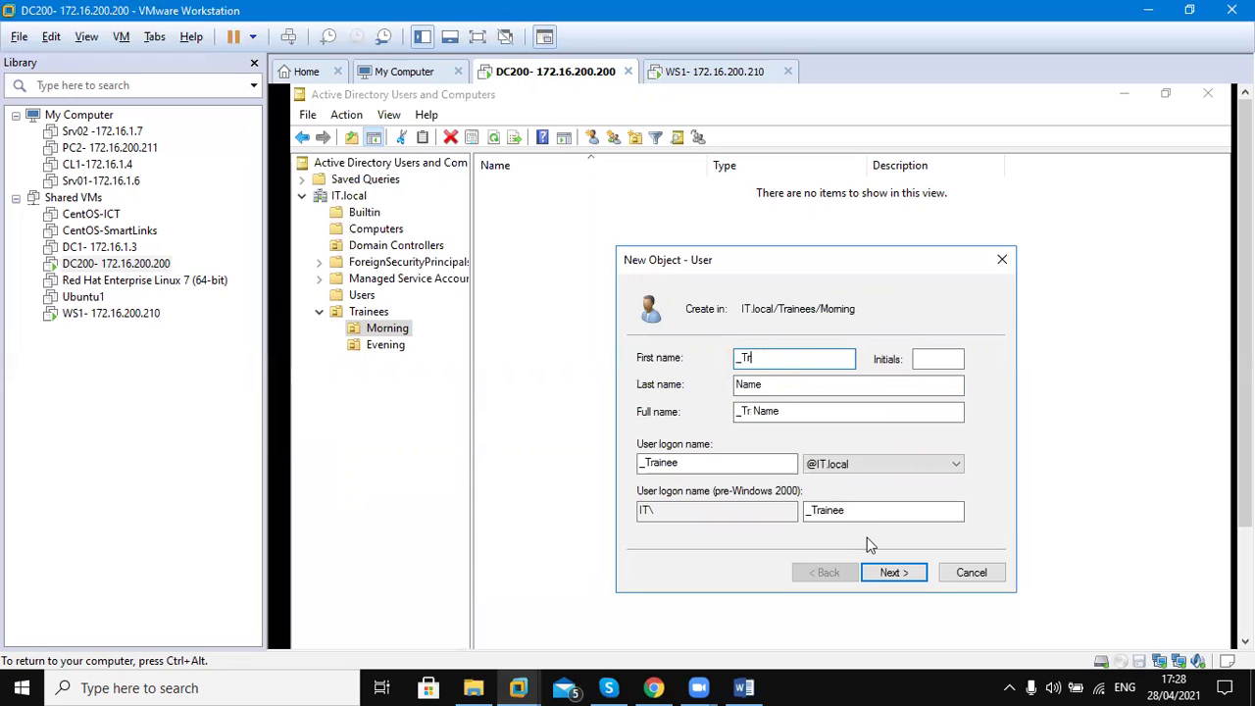
text(enp)
key(BackSpace)
key(BackSpace)
text(mplo)
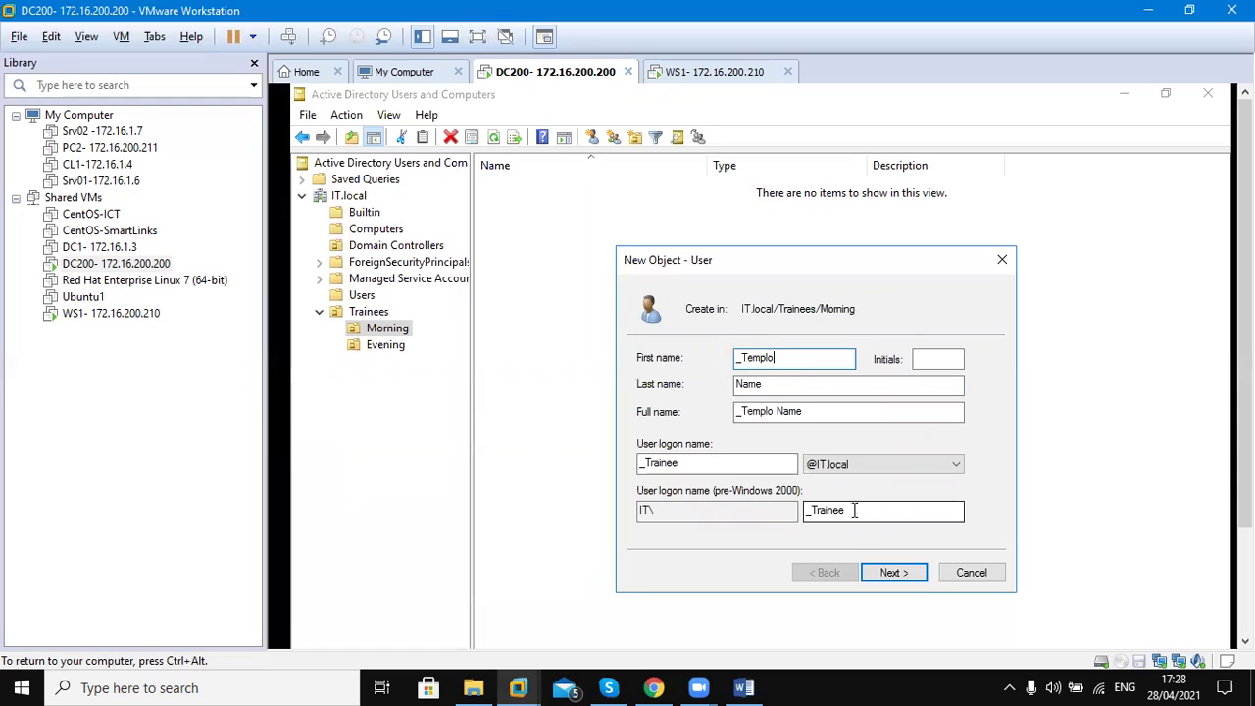
key(BackSpace)
text(eteUs)
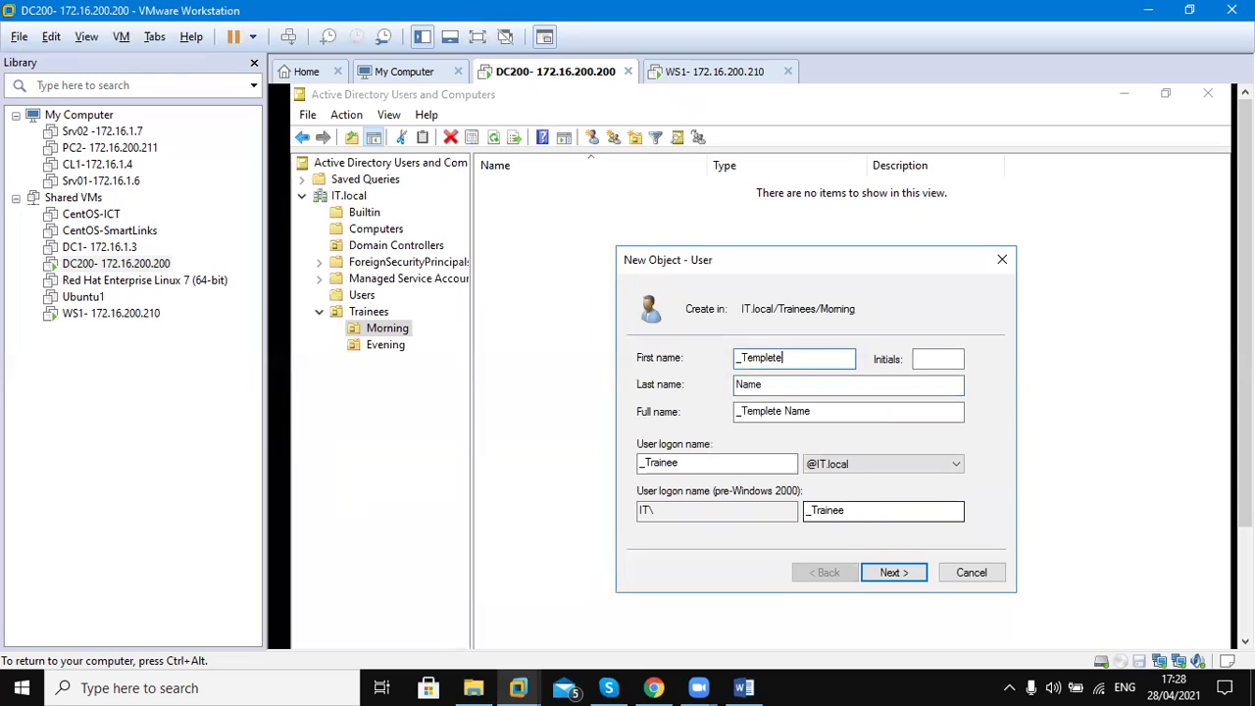
text(er)
click(842, 518)
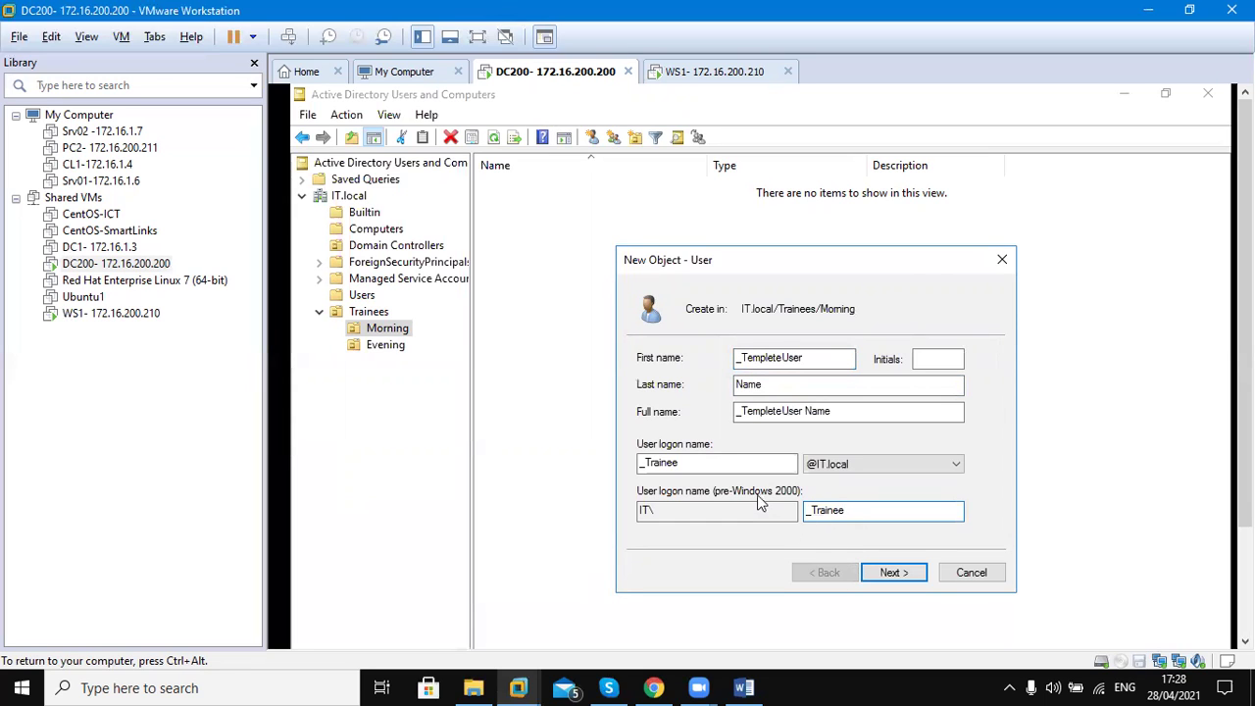
Change the user logon name to _TemplateUser and return to the password page
click(722, 466)
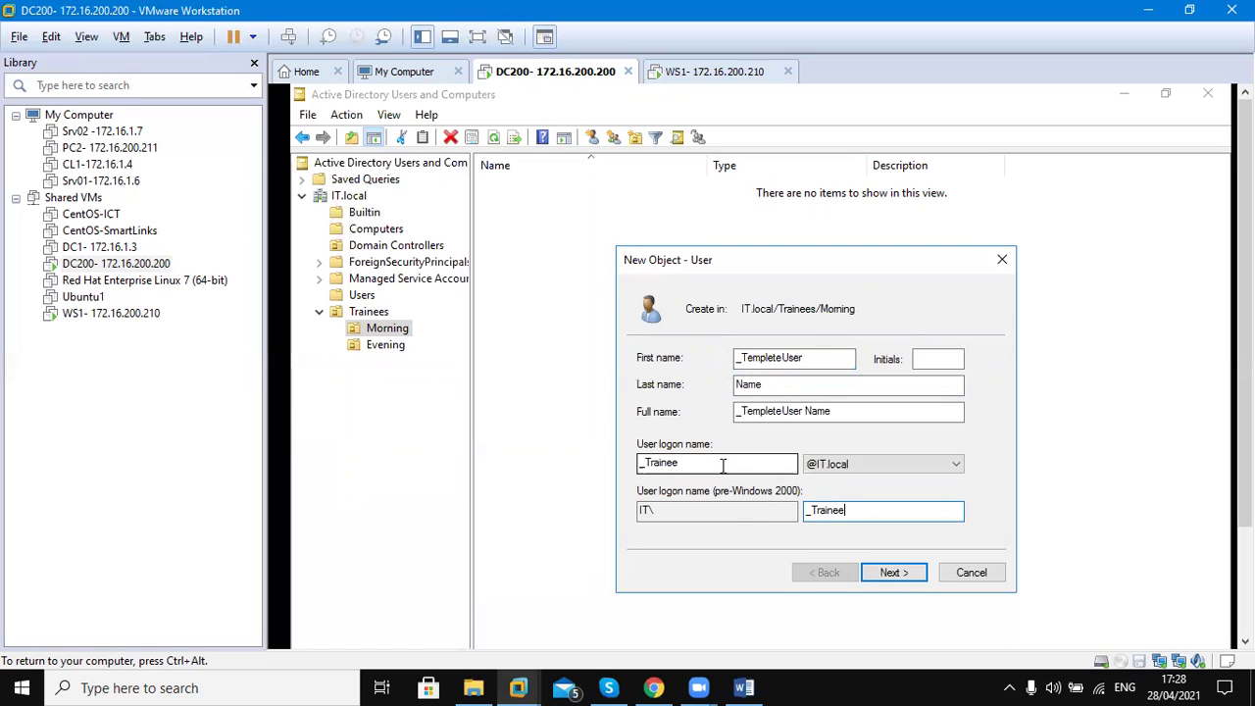
key(BackSpace)
key(BackSpace)
key(BackSpace)
key(BackSpace)
key(BackSpace)
key(BackSpace)
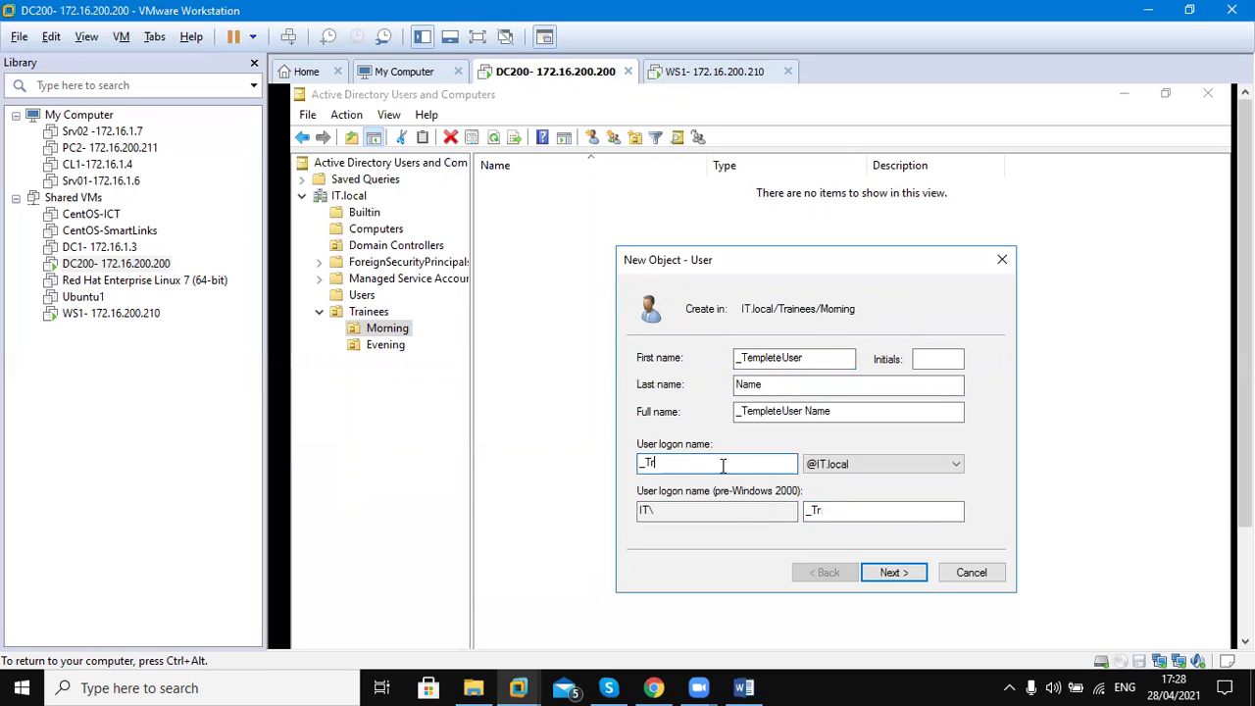
text(emplateUser)
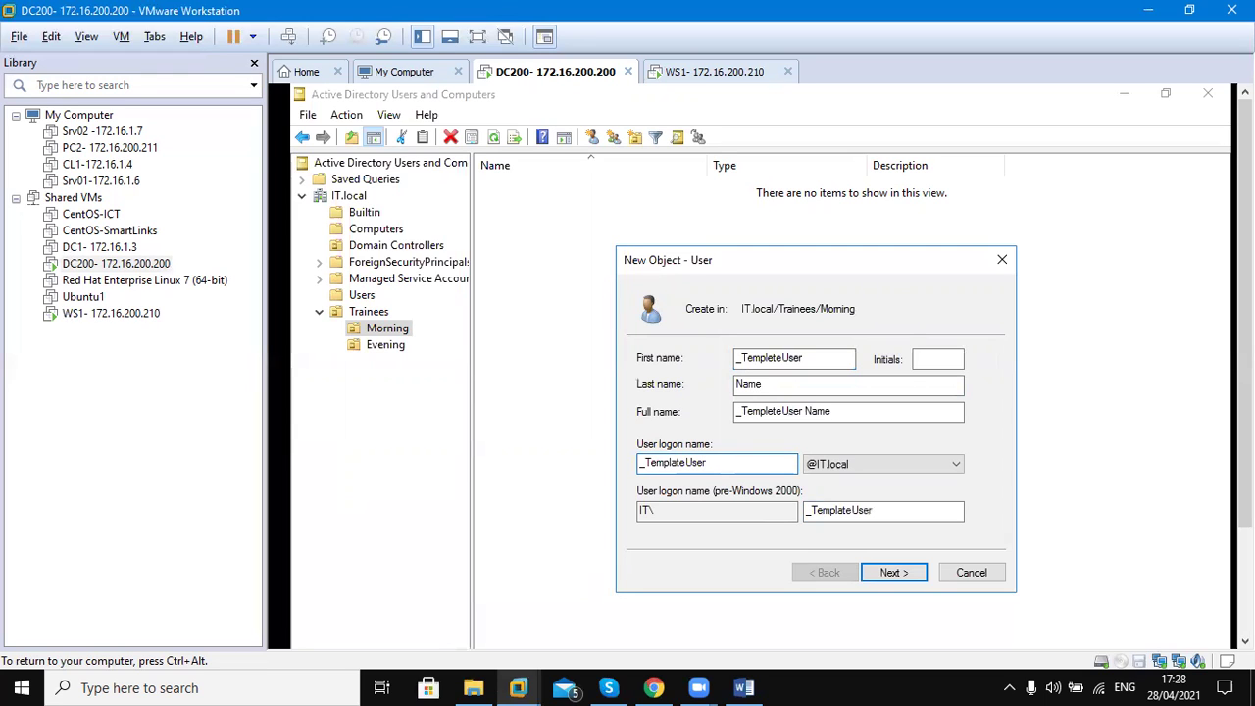
click(880, 574)
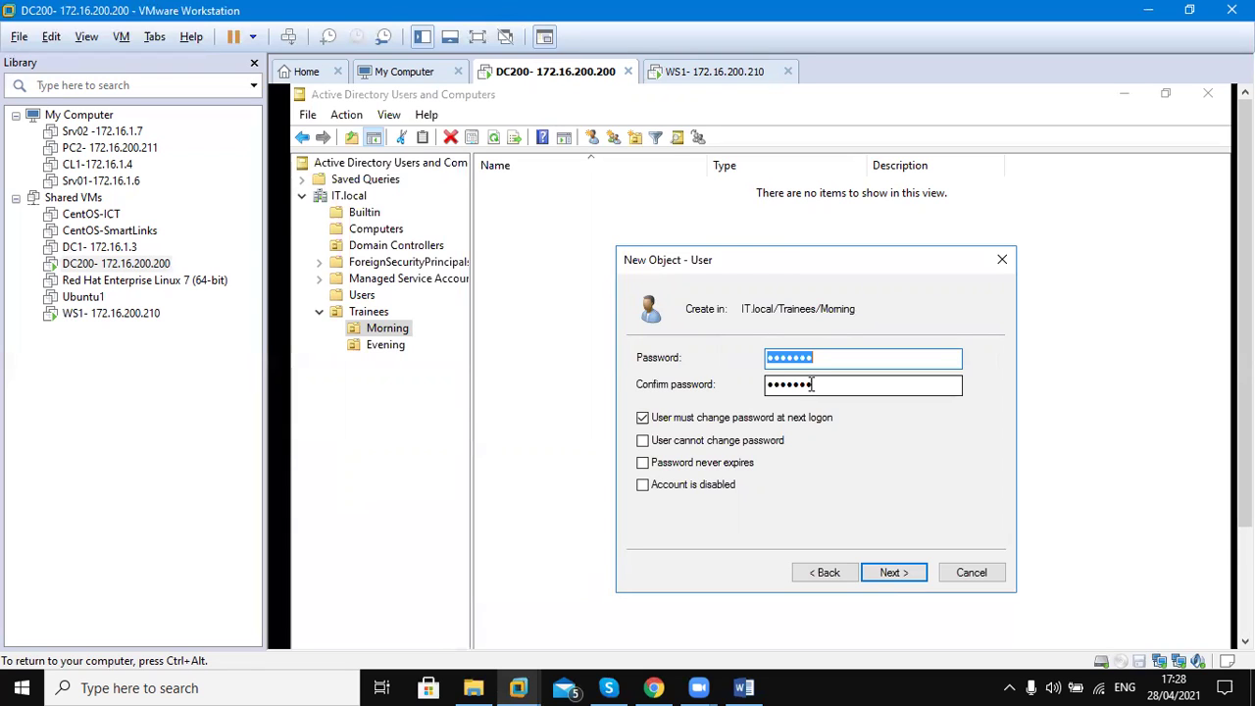
Clear 'must change password at next logon' and enable 'cannot change password' and 'password never expires'
click(647, 419)
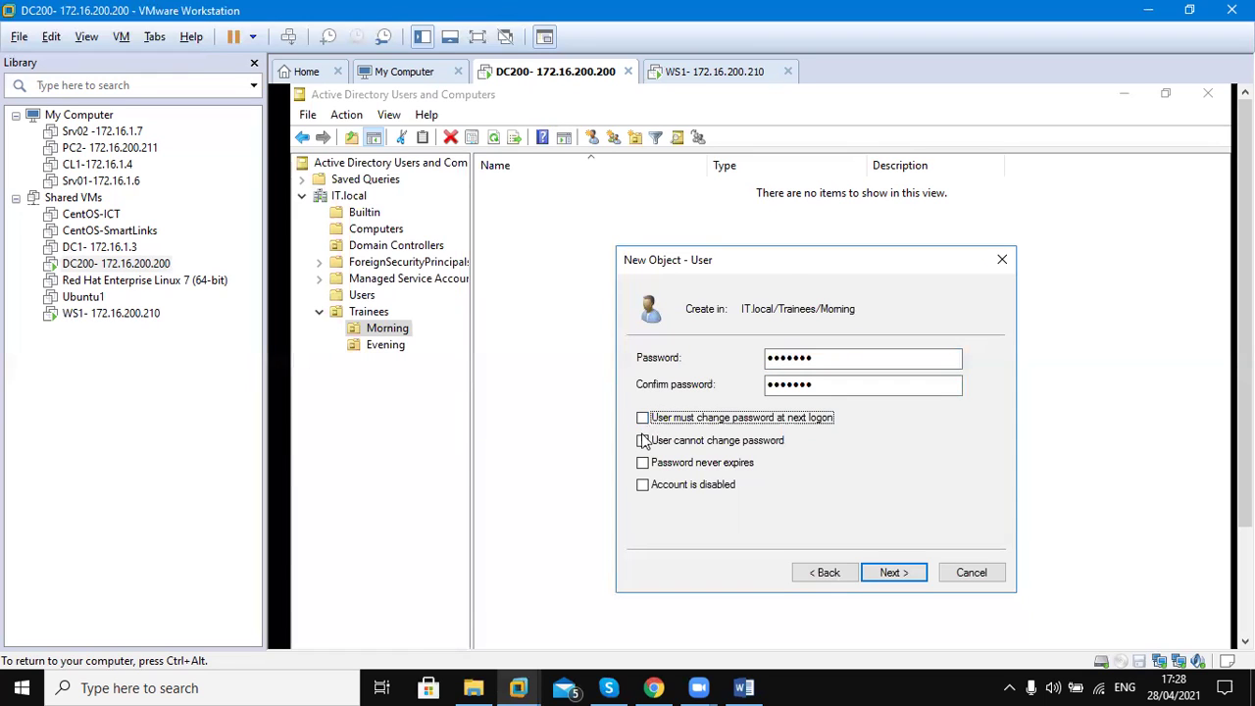
click(643, 443)
click(643, 467)
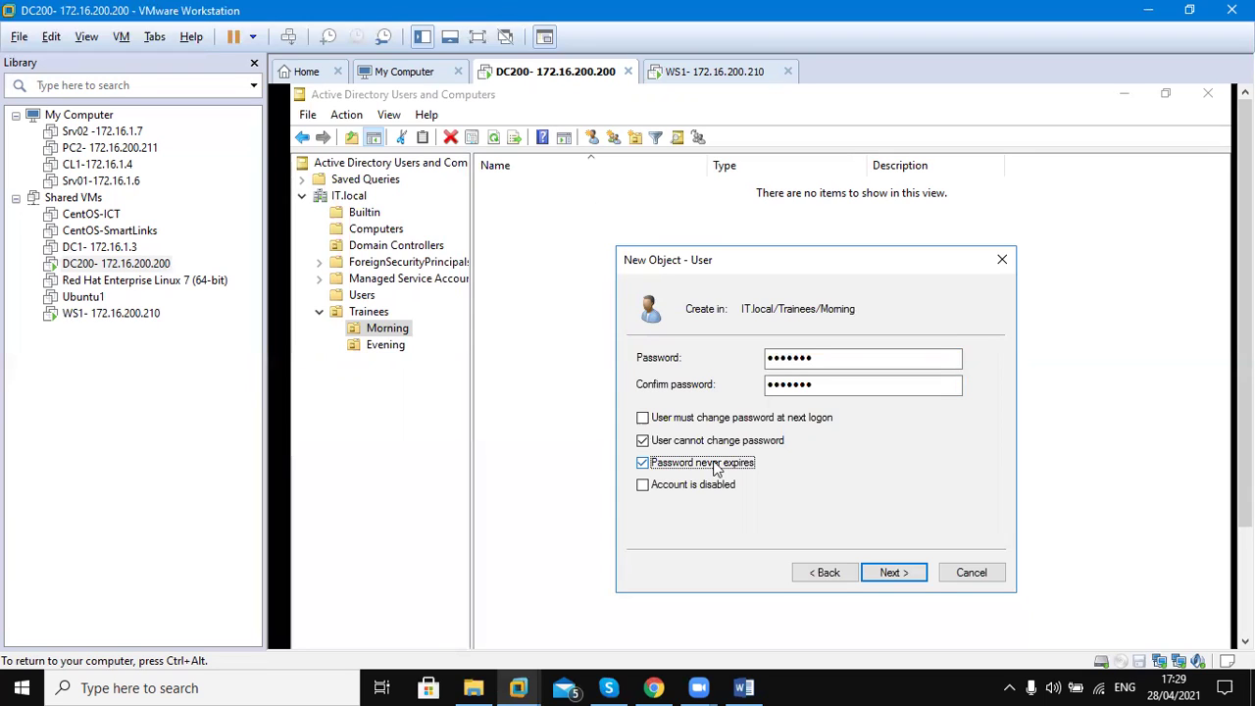
click(882, 583)
Finish the wizard so _TempleteUser Name is created in Trainees\Morning
click(881, 578)
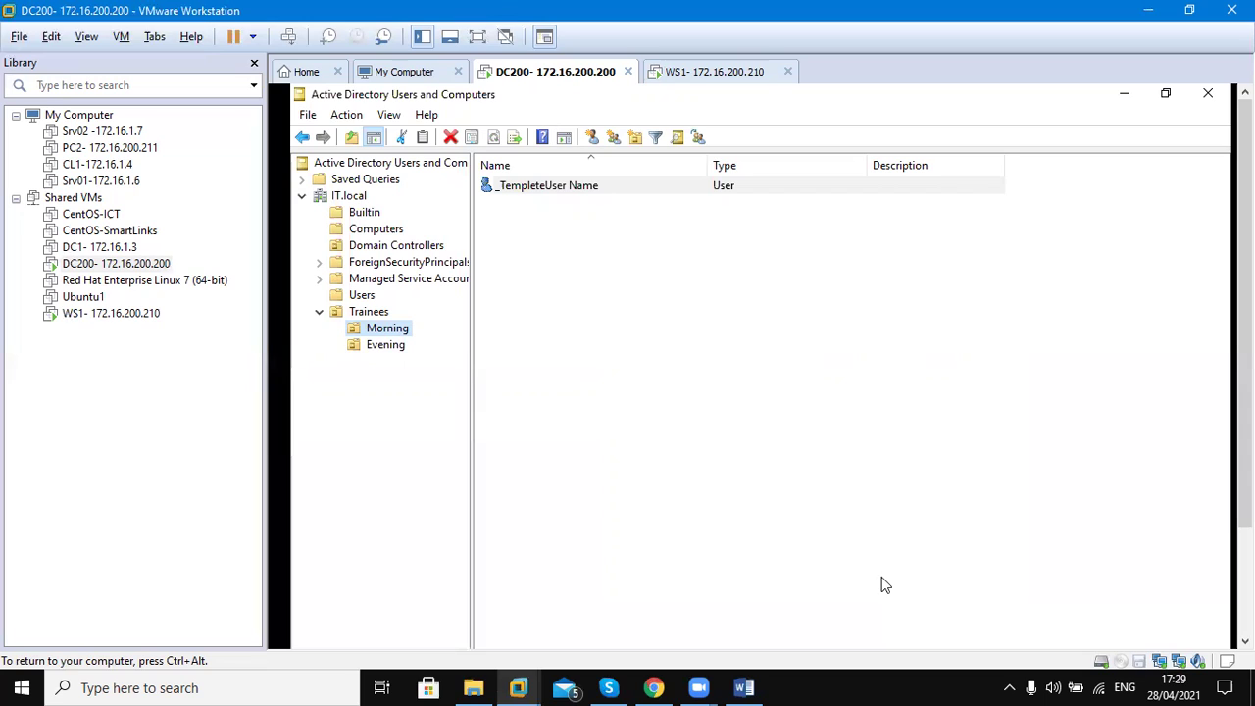
Open _TempleteUser Name's properties and enter description 'Trainee Accounts' and office 'ICT -'
right_click(579, 191)
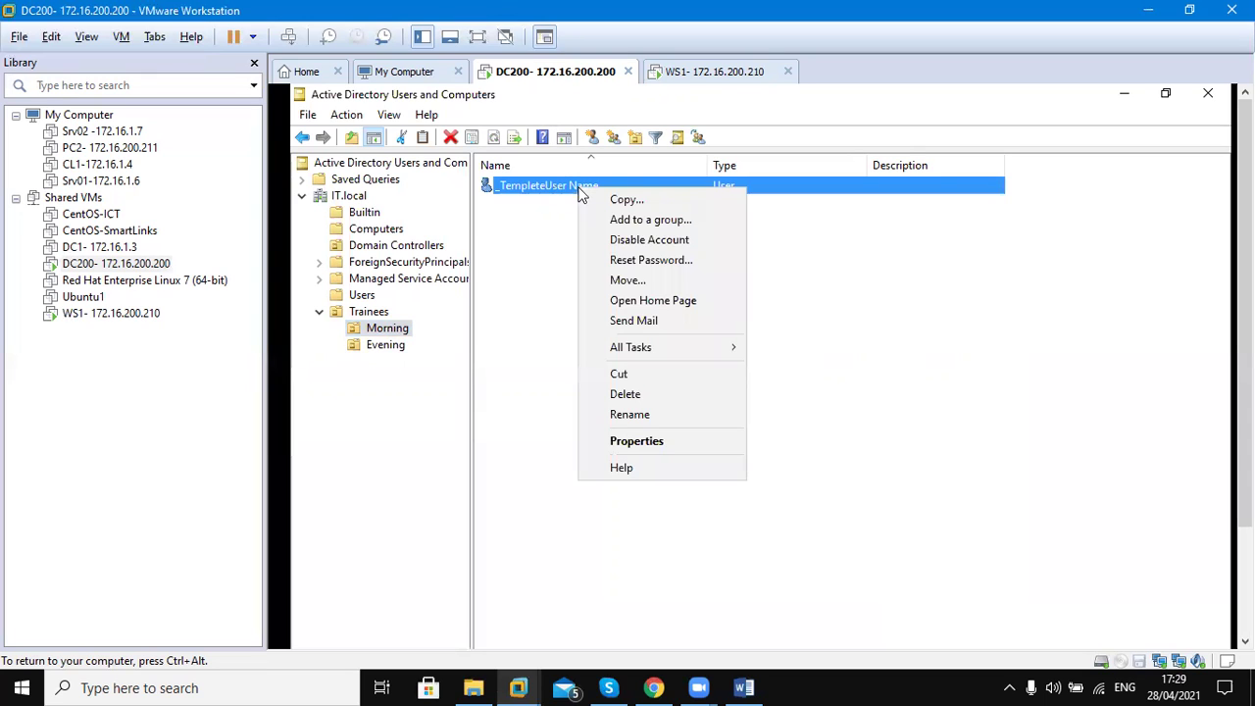
click(653, 442)
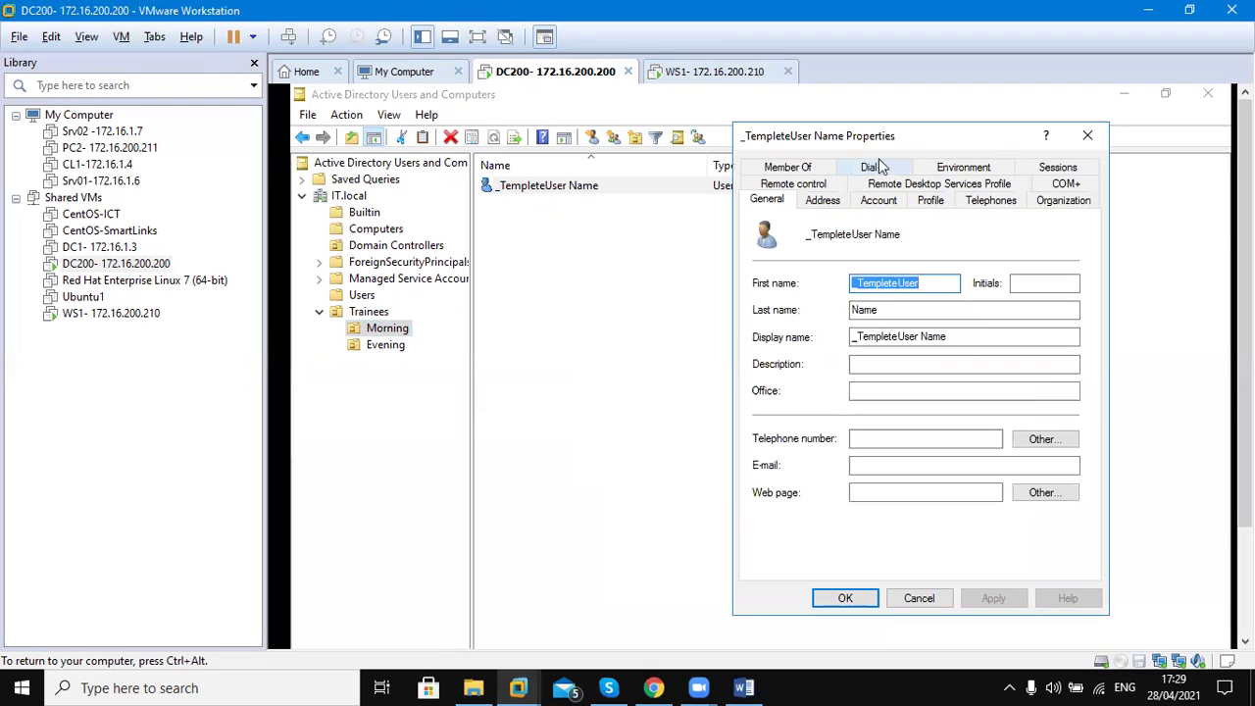
drag(902, 135, 645, 196)
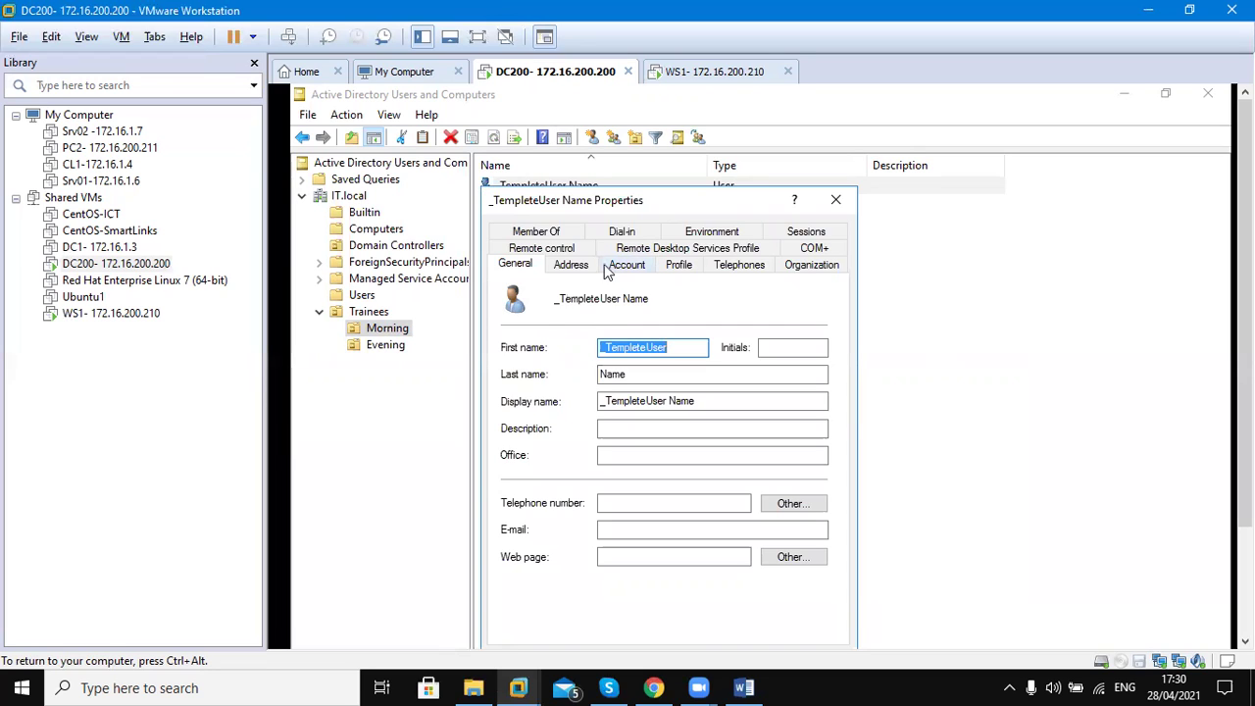
click(655, 431)
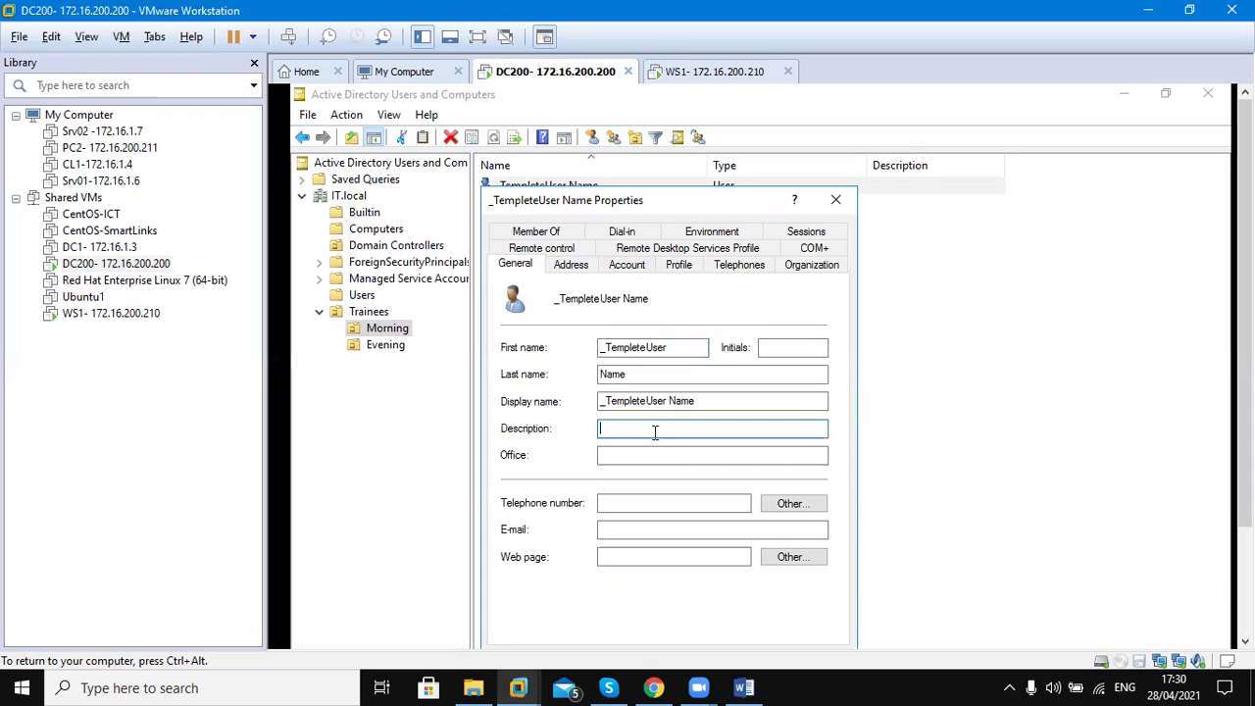
text(Trainee Accounts)
key(Tab)
text(ICT)
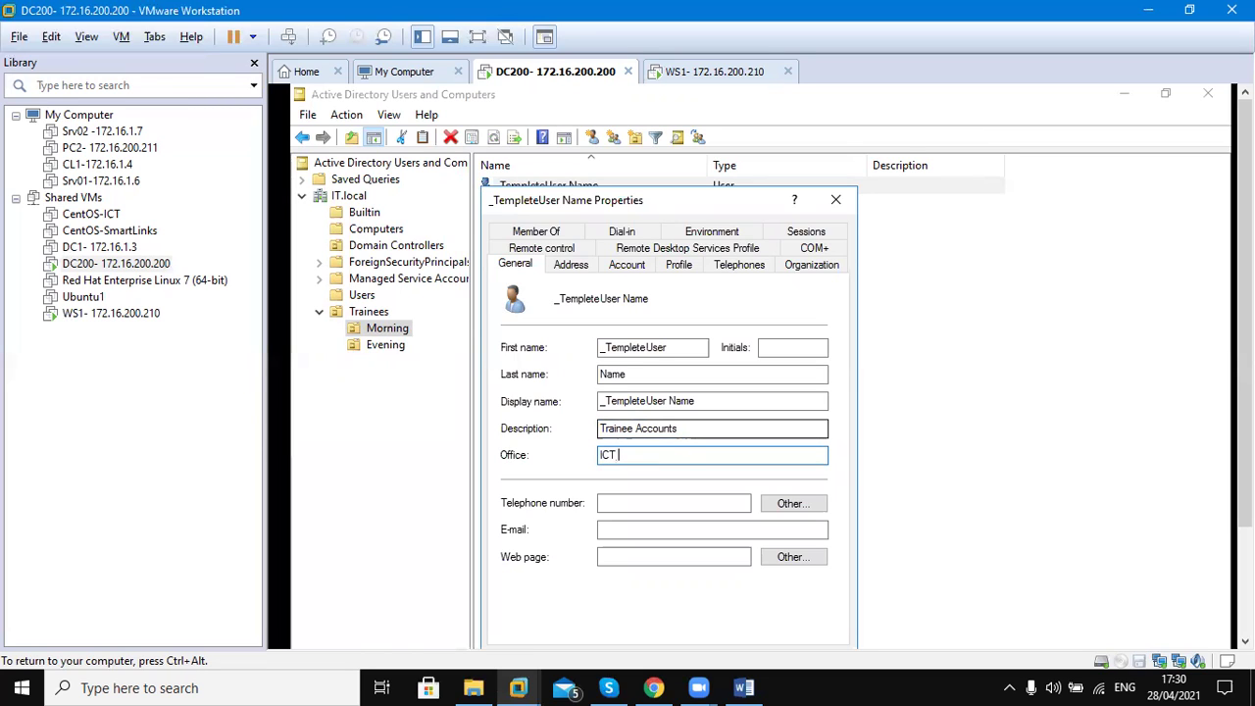
text( -)
key(Tab)
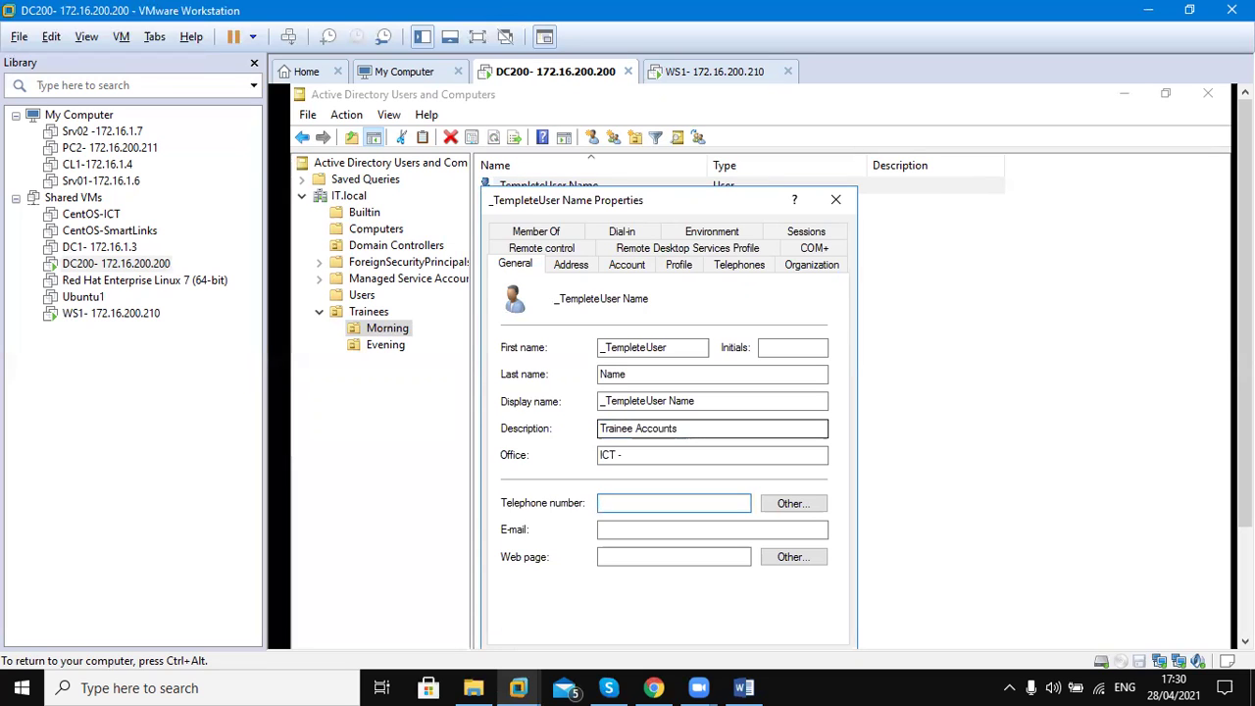
click(650, 428)
text(999)
key(BackSpace)
key(BackSpace)
key(BackSpace)
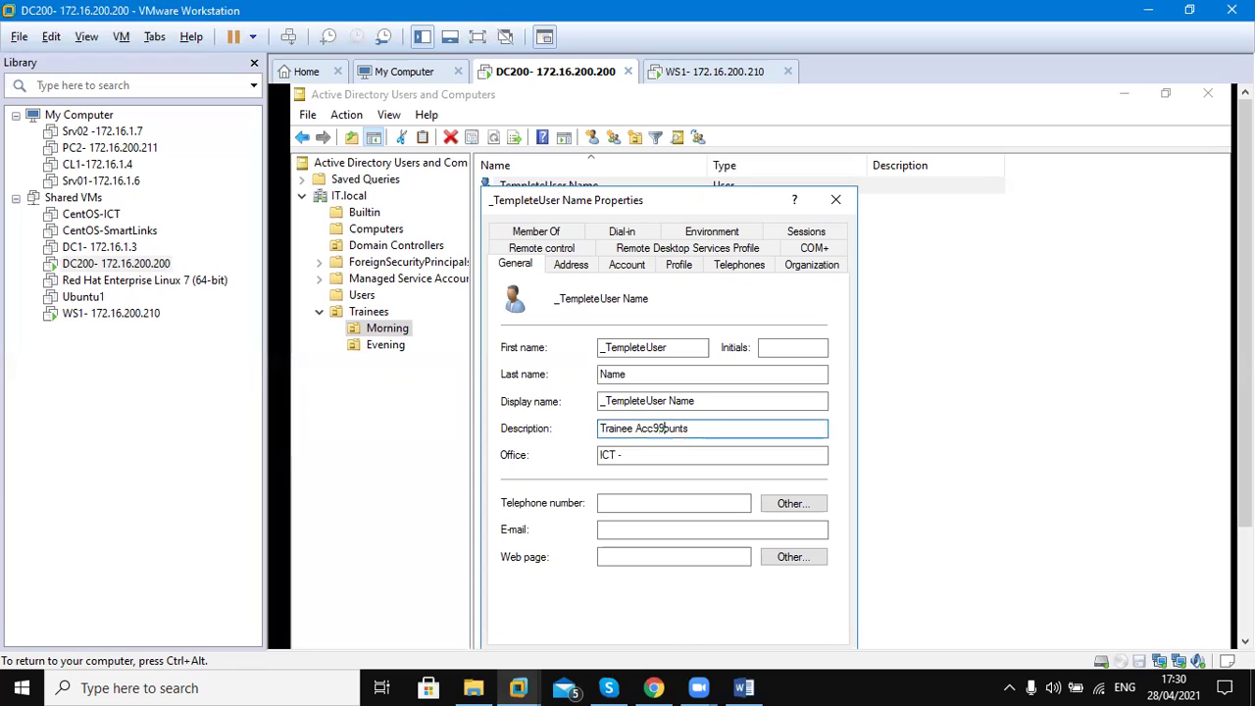
key(Tab)
key(Tab)
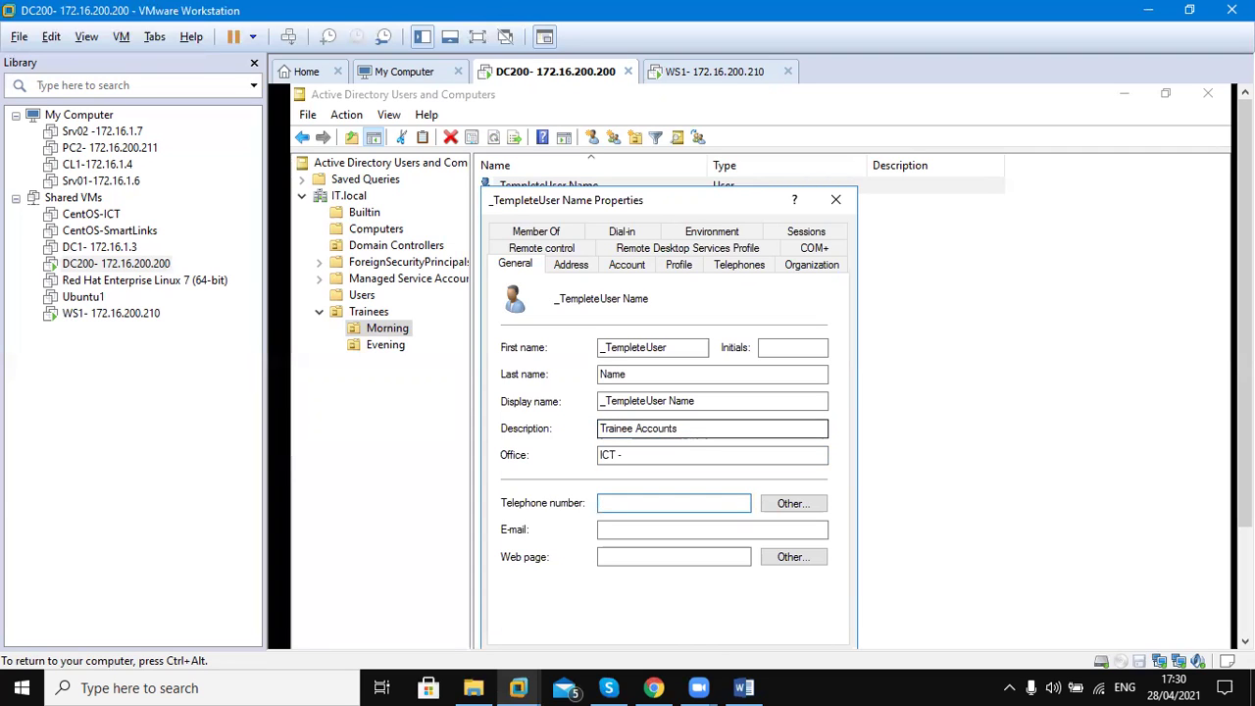
text(042-)
key(Tab)
key(Tab)
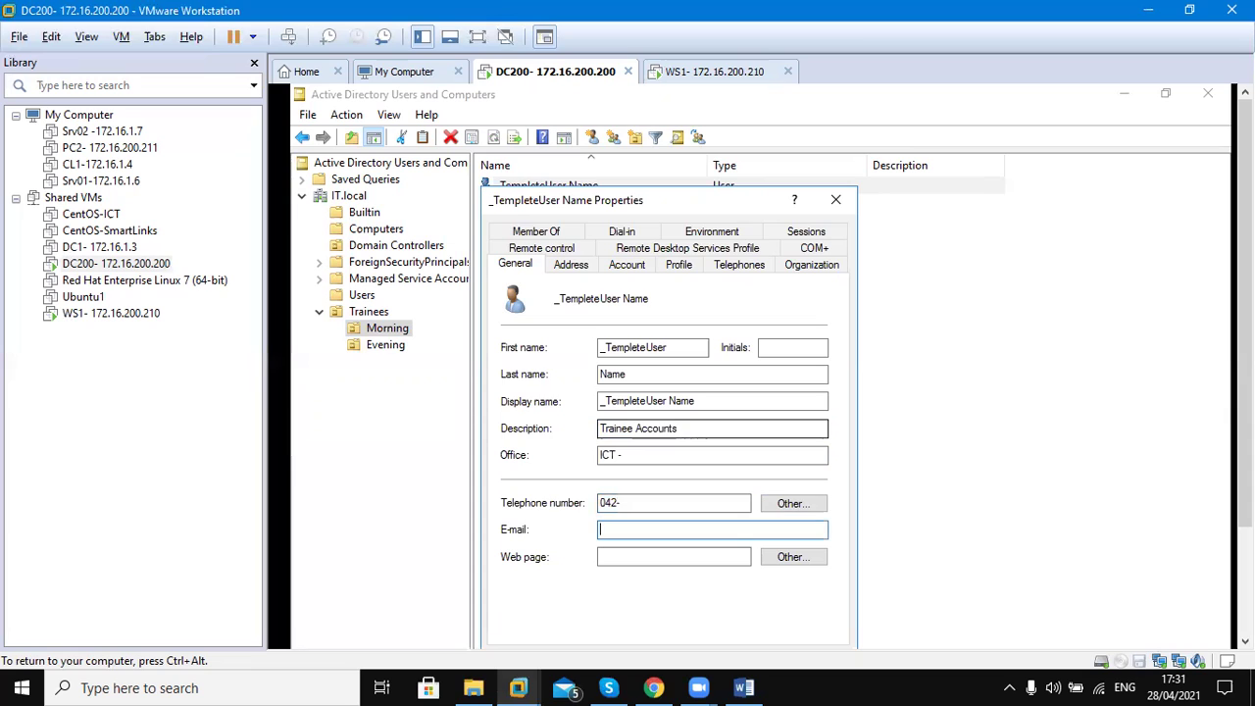
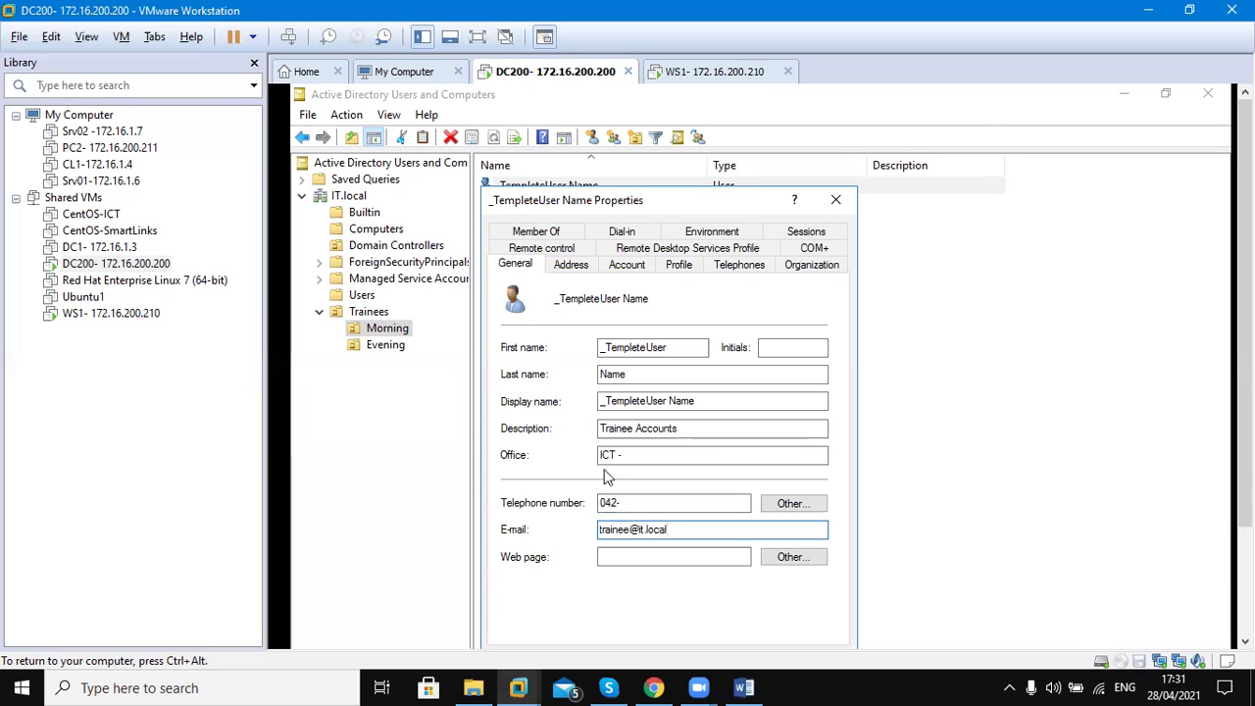
click(633, 555)
text(www.i)
text(ct.)
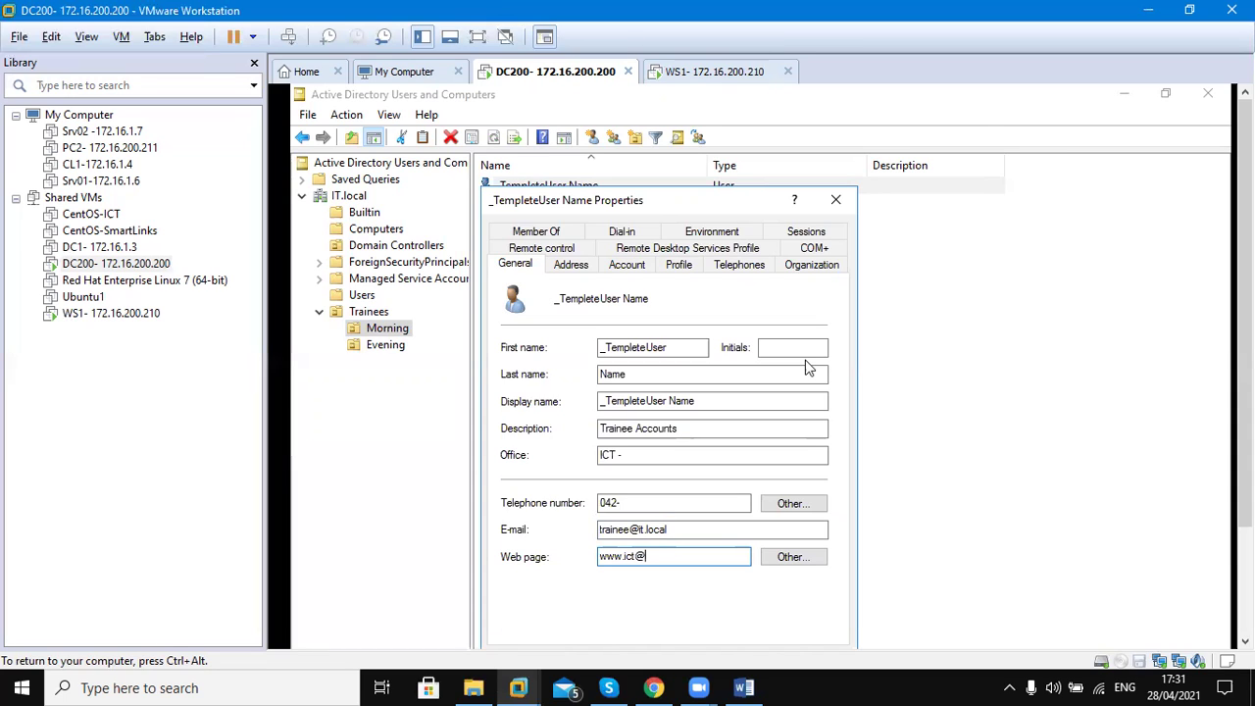
text(it.local)
key(BackSpace)
key(BackSpace)
key(BackSpace)
key(BackSpace)
key(BackSpace)
key(BackSpace)
key(BackSpace)
text(it.)
click(518, 263)
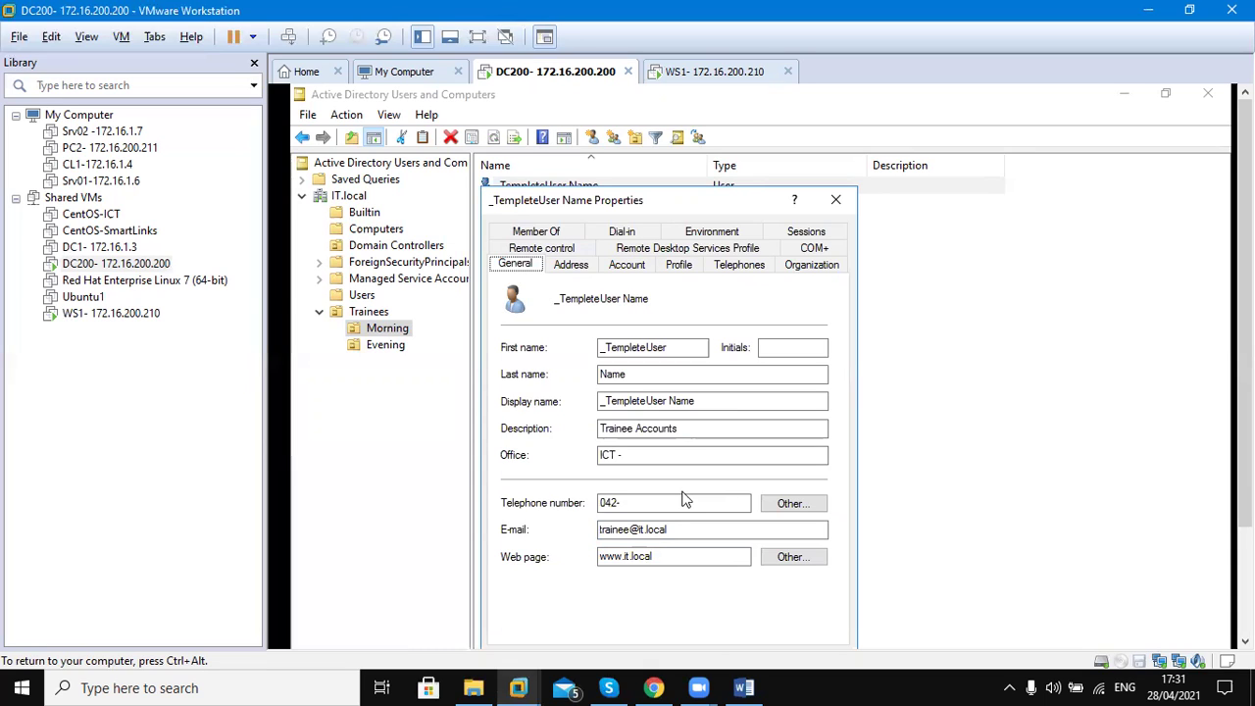
click(569, 267)
Enter the street address, P.O. Box, city, state, postal code and country Pakistan, then apply
click(663, 327)
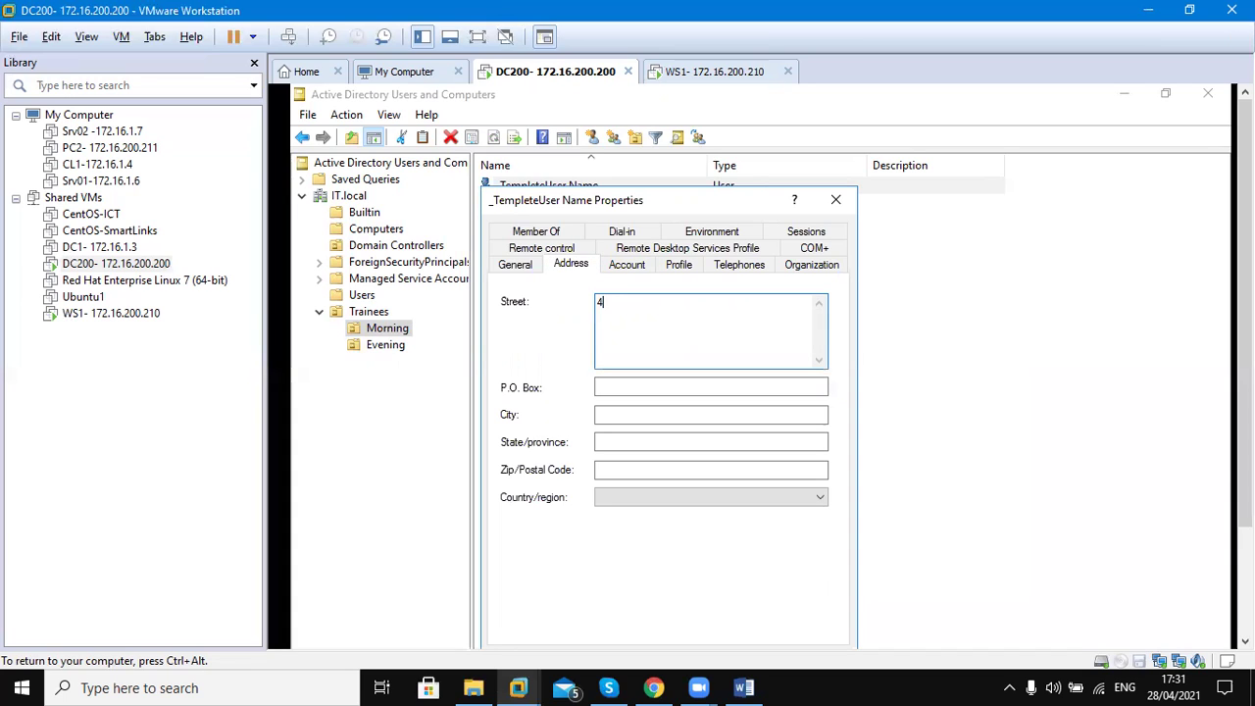
text(wn)
click(624, 387)
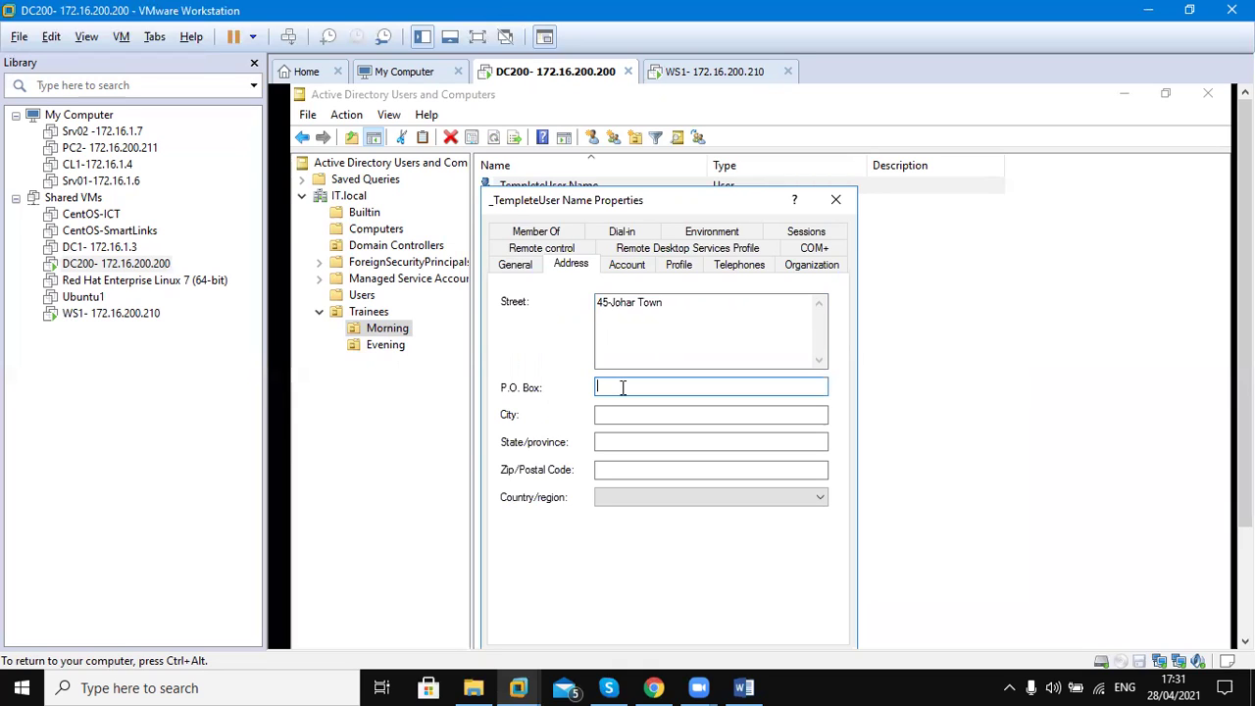
text(540000)
key(Tab)
text(Lahore)
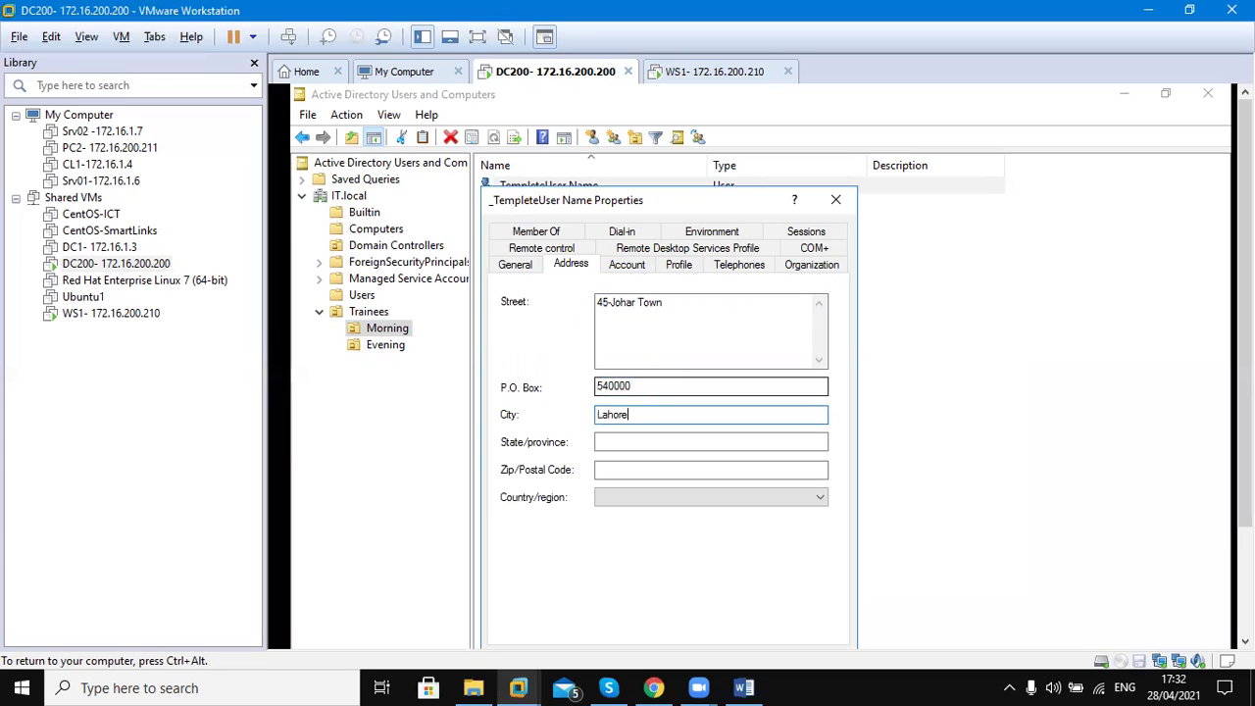
key(Tab)
text(Punjab)
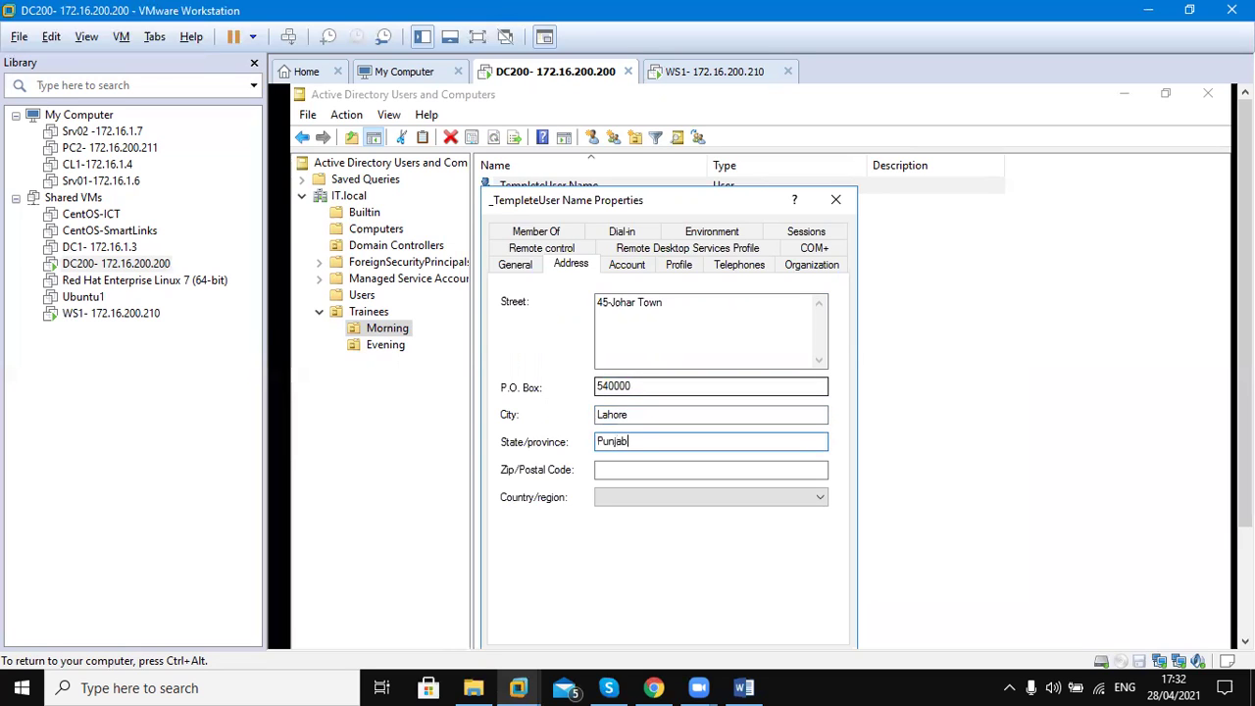
key(Tab)
text(50000)
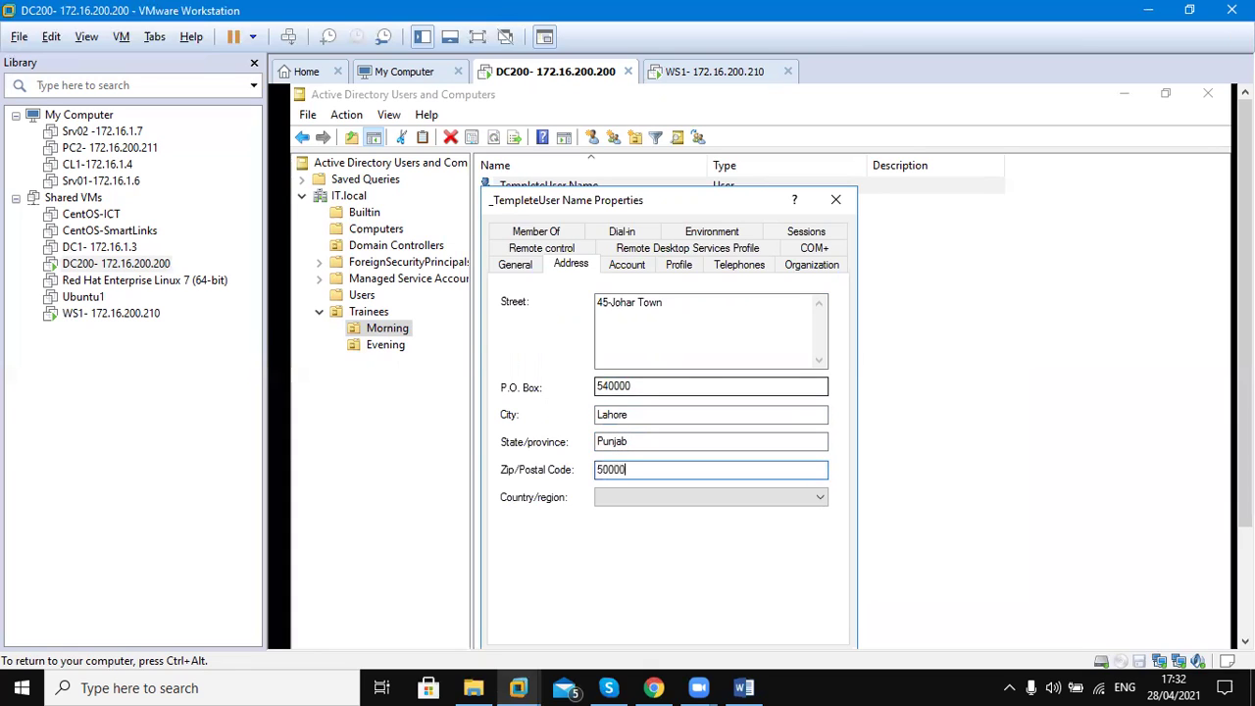
key(Tab)
key(p)
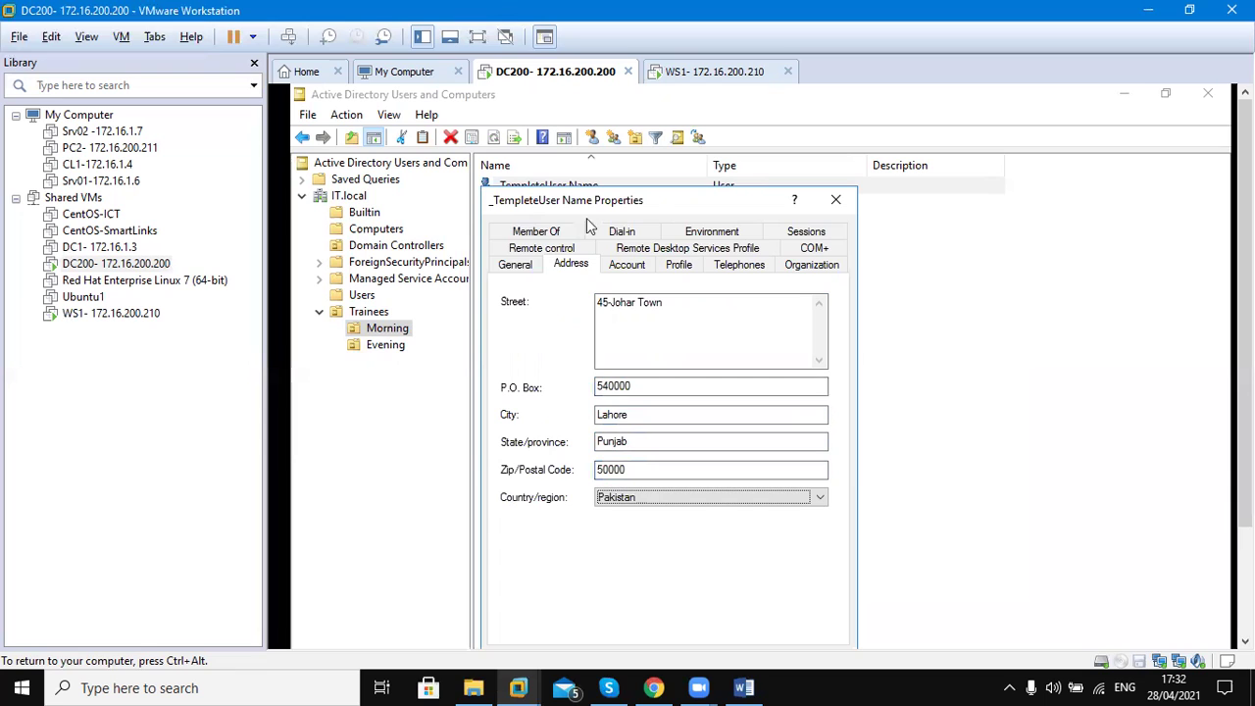
drag(629, 204, 670, 102)
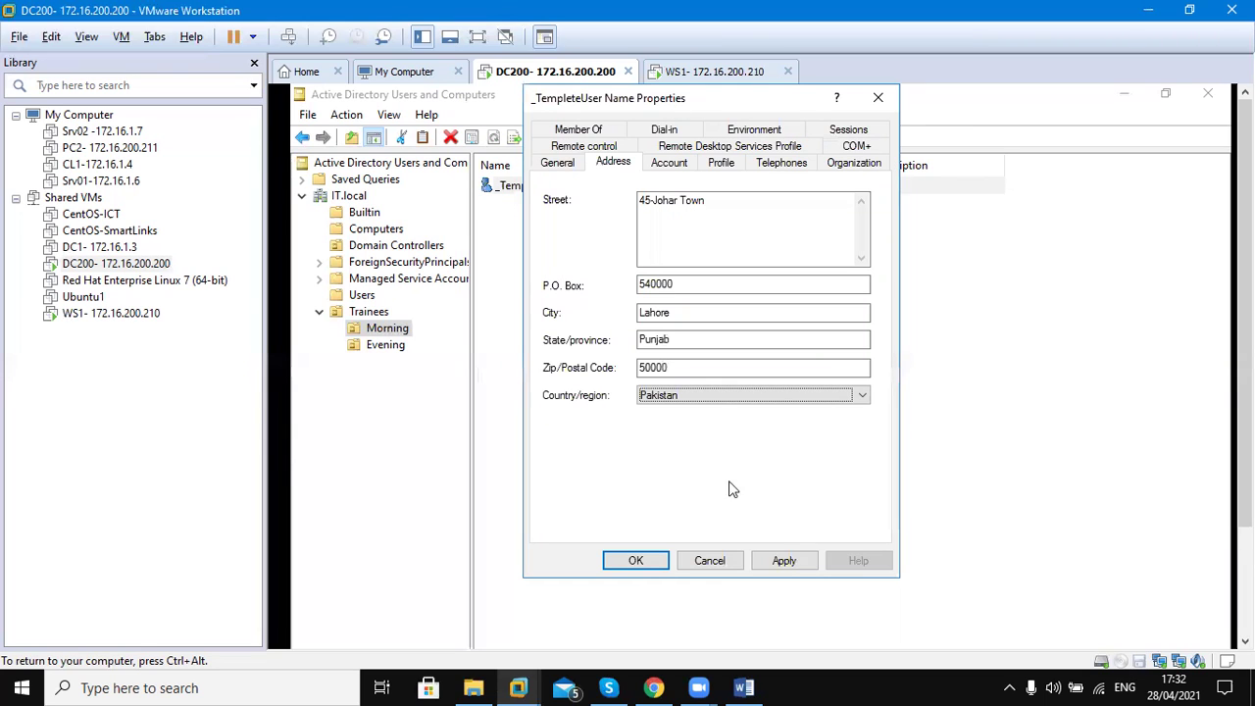
click(783, 560)
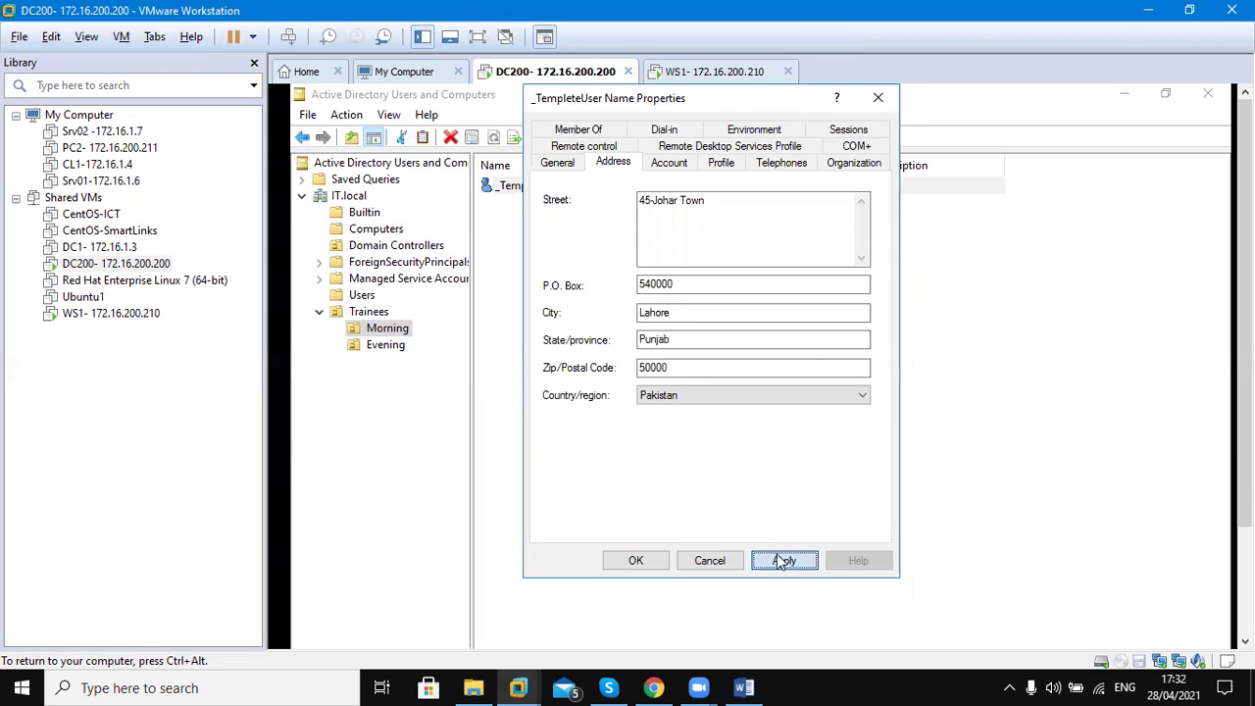
Go to the Account tab and bring up the Logon Hours schedule
click(561, 164)
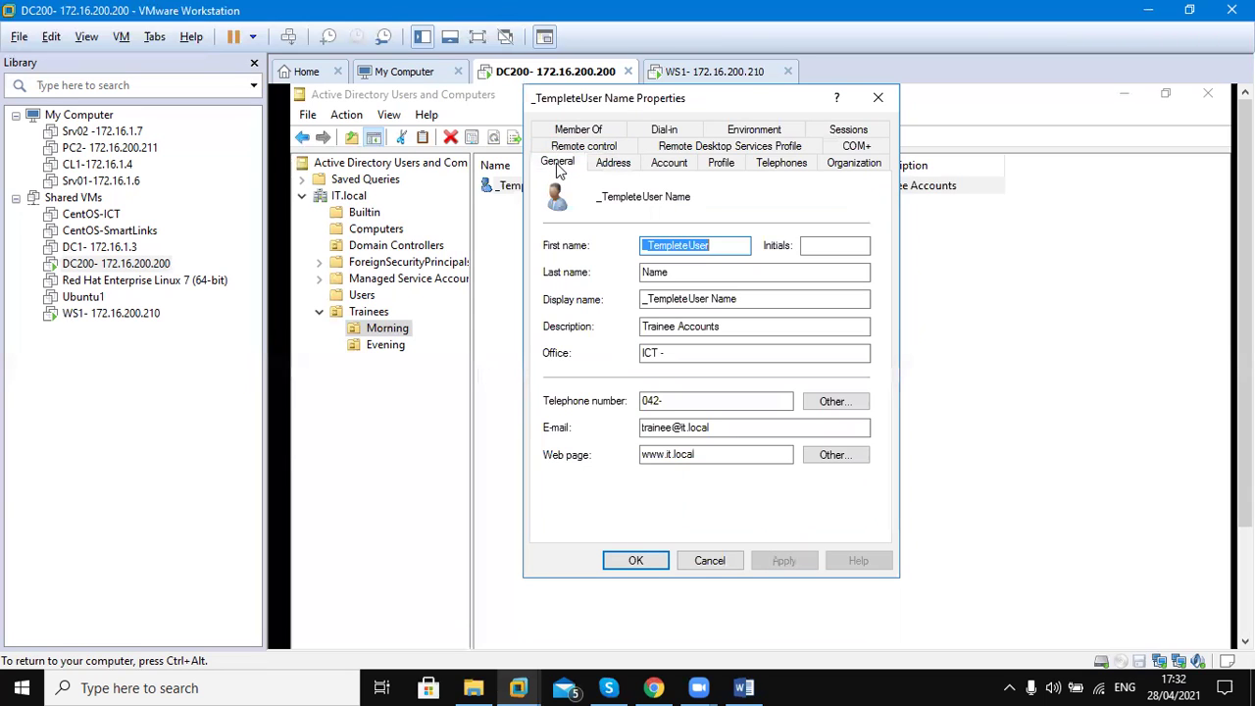
click(615, 163)
click(672, 165)
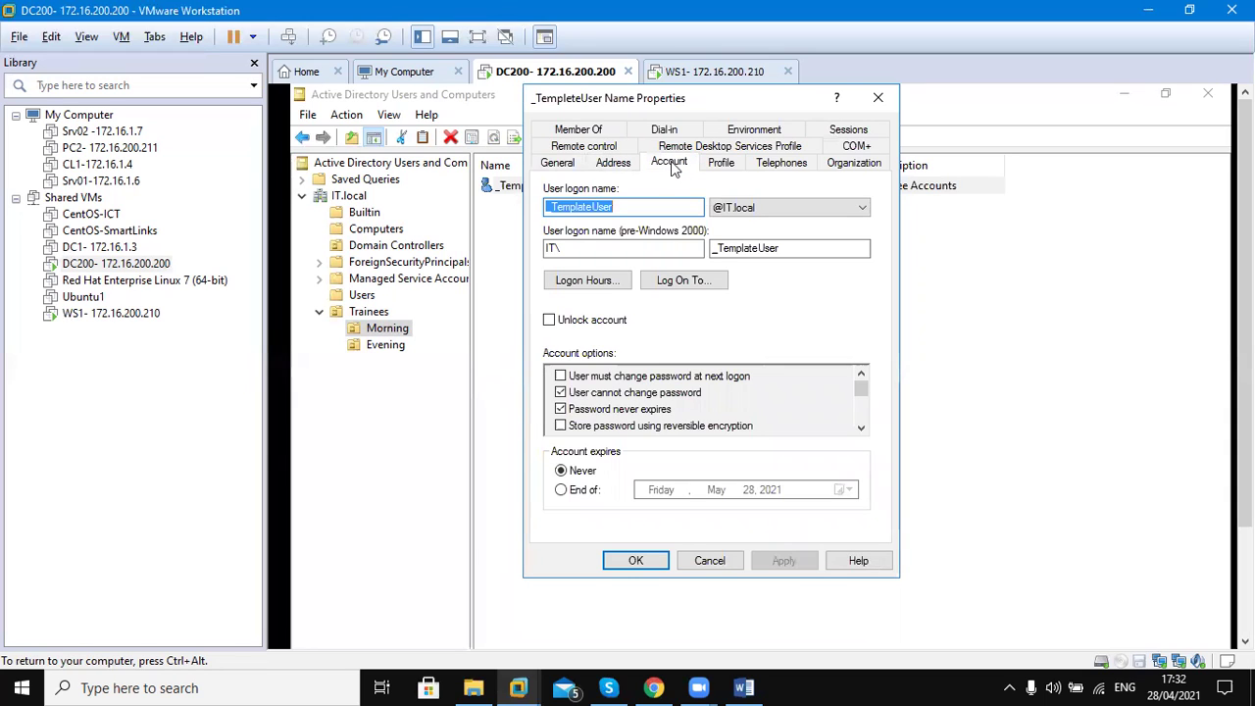
click(581, 282)
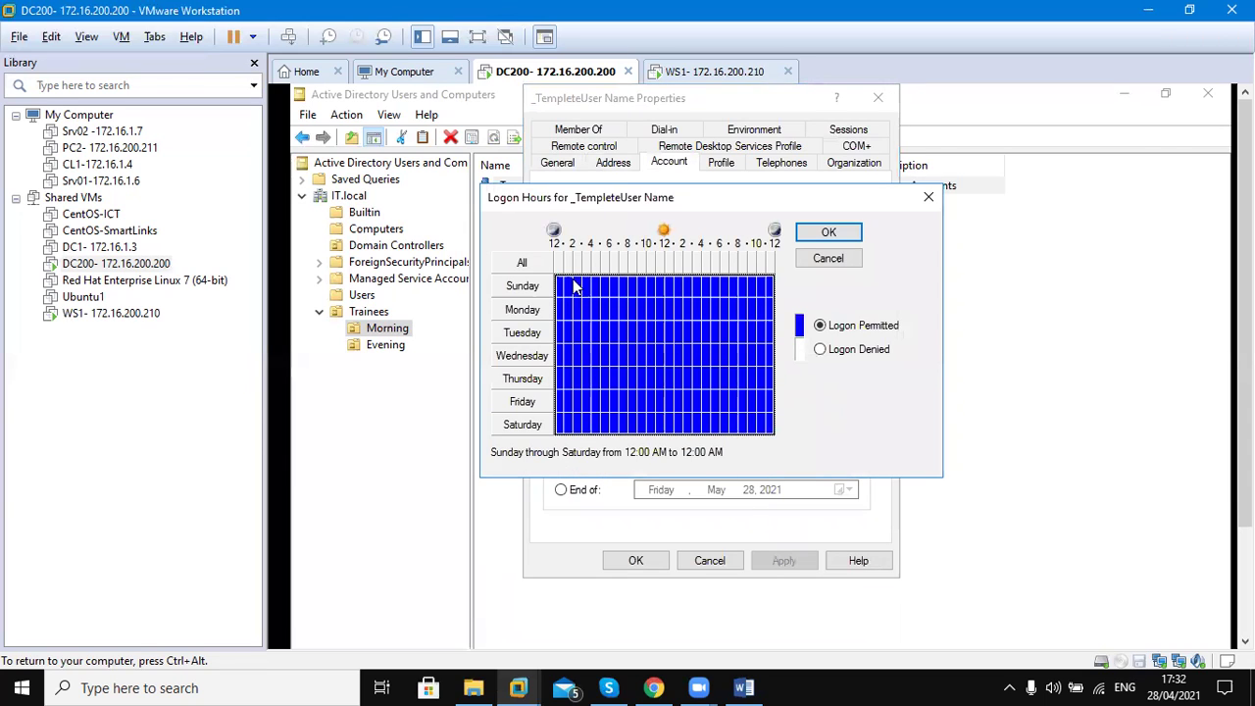
Deny logon all Sunday, Friday, Saturday and midnight–9 AM Monday–Thursday, then confirm
drag(560, 283, 772, 298)
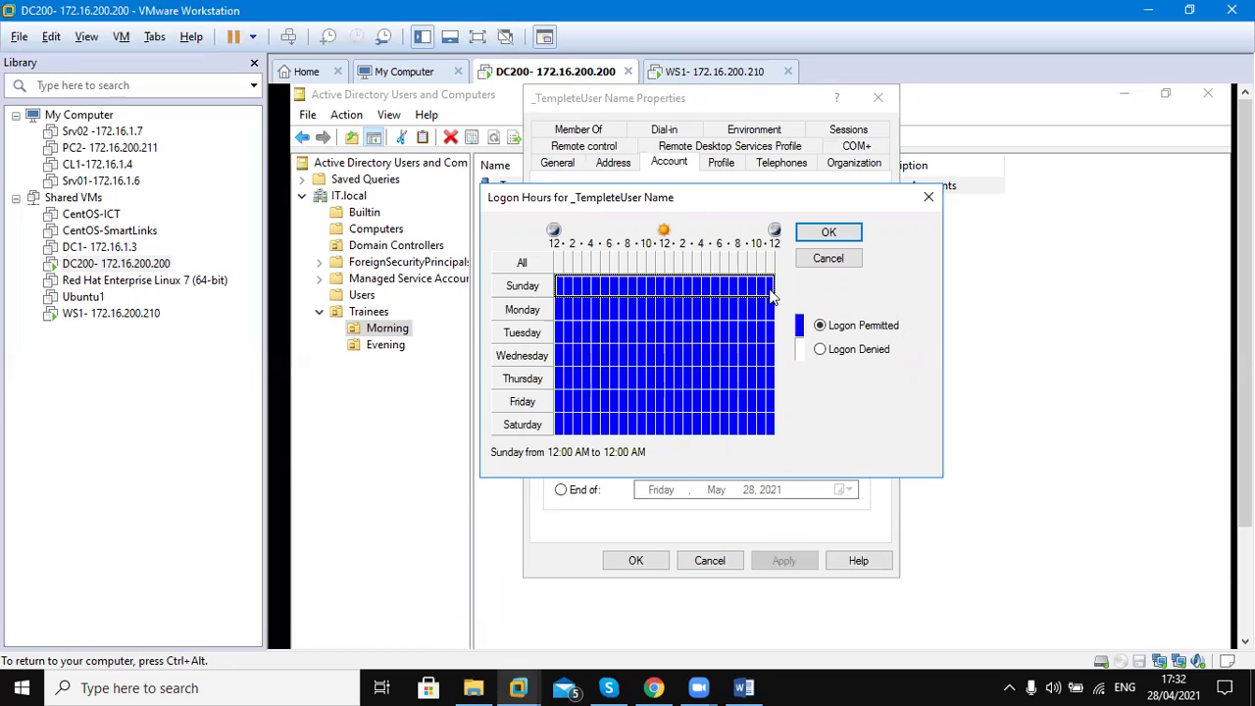
click(821, 351)
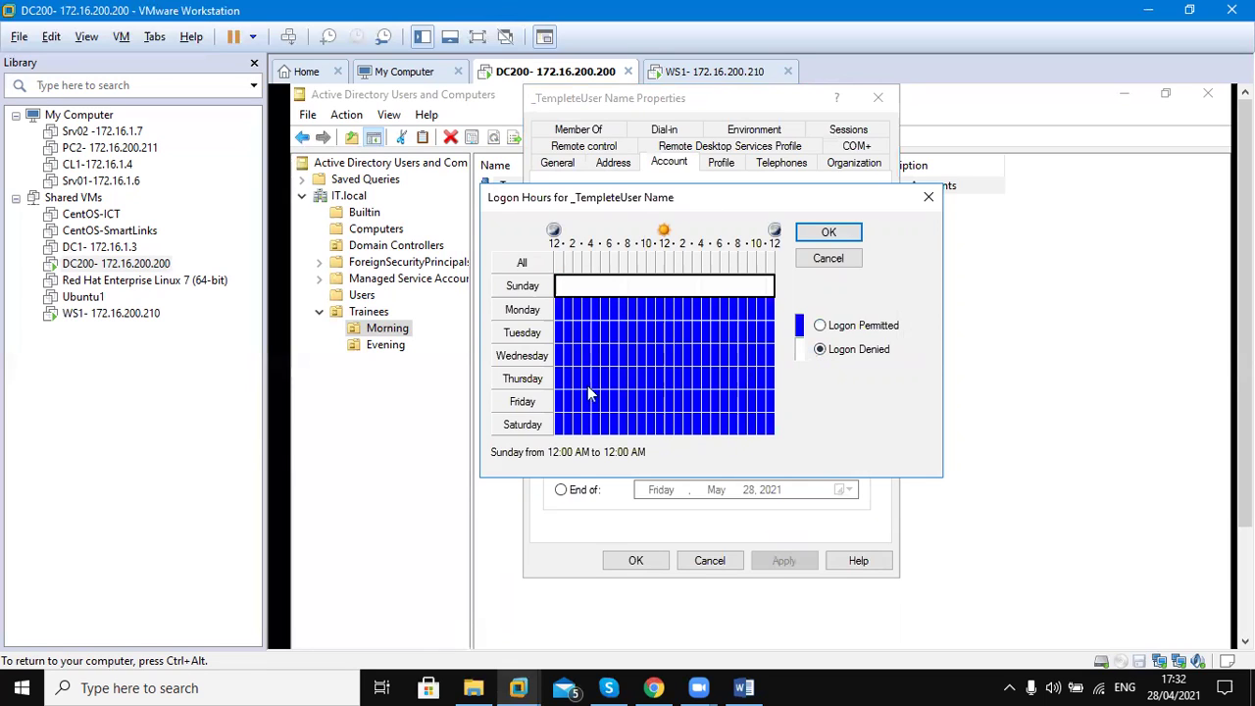
drag(559, 402, 800, 445)
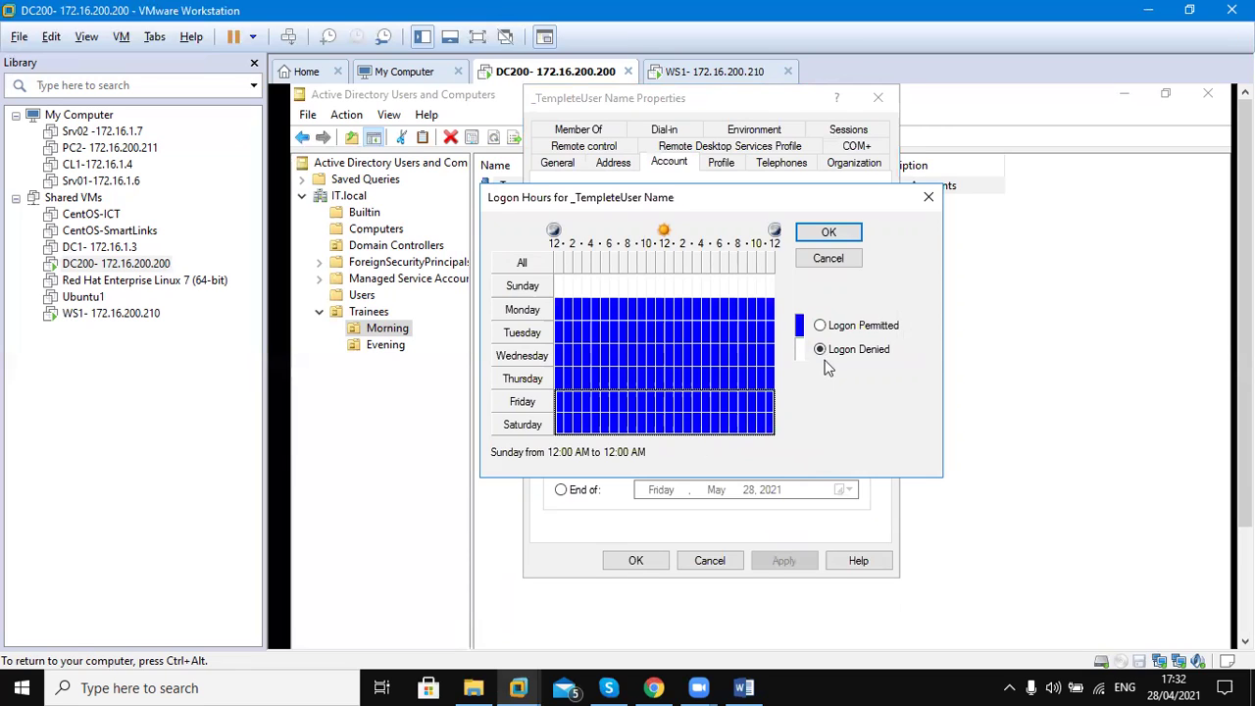
click(833, 331)
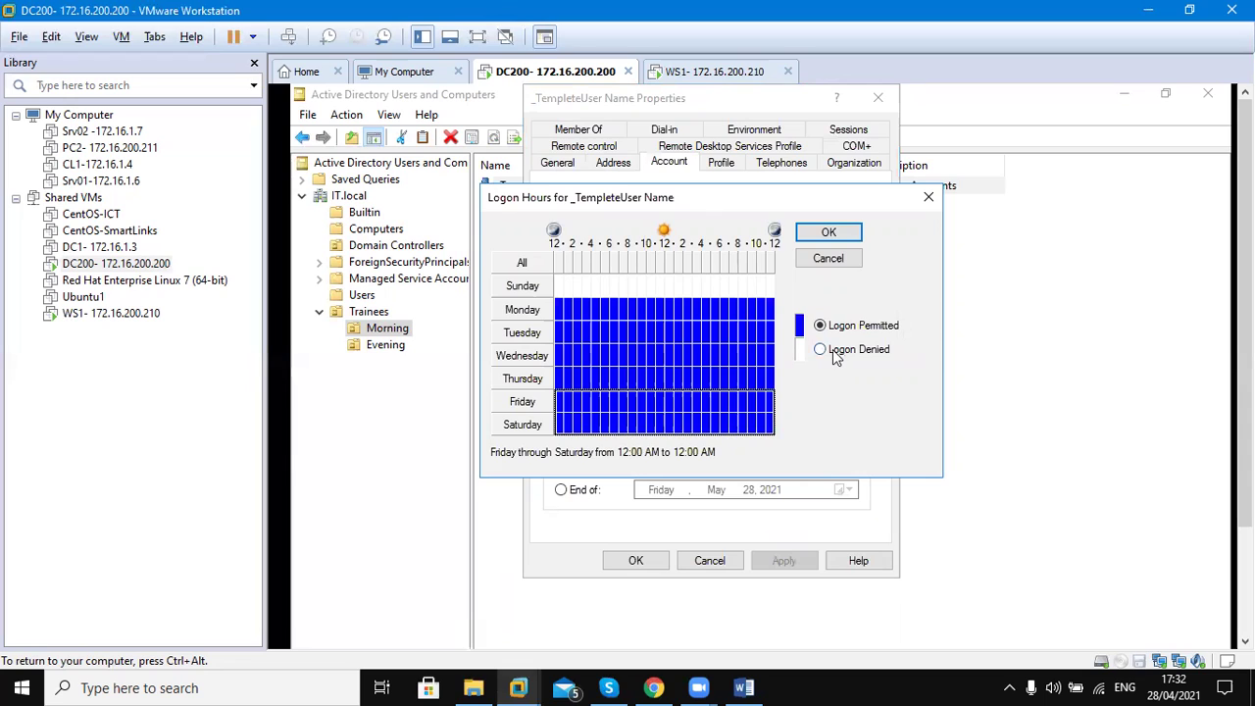
click(838, 355)
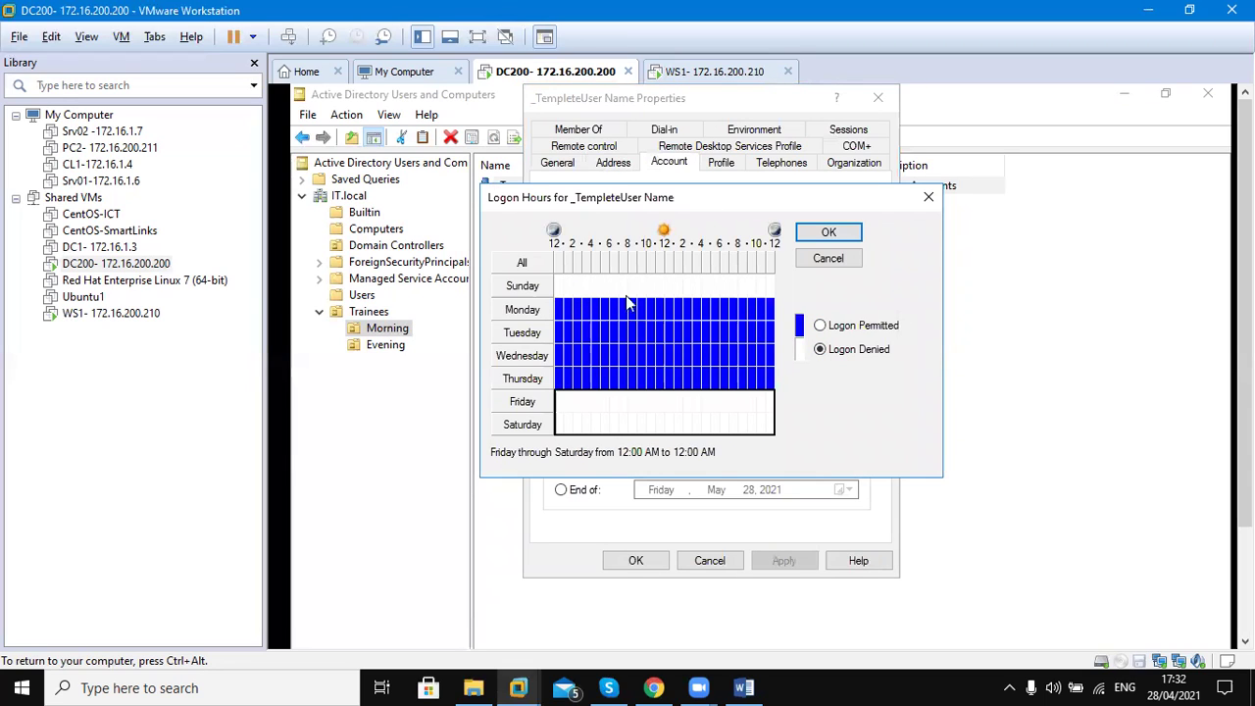
drag(556, 297, 657, 312)
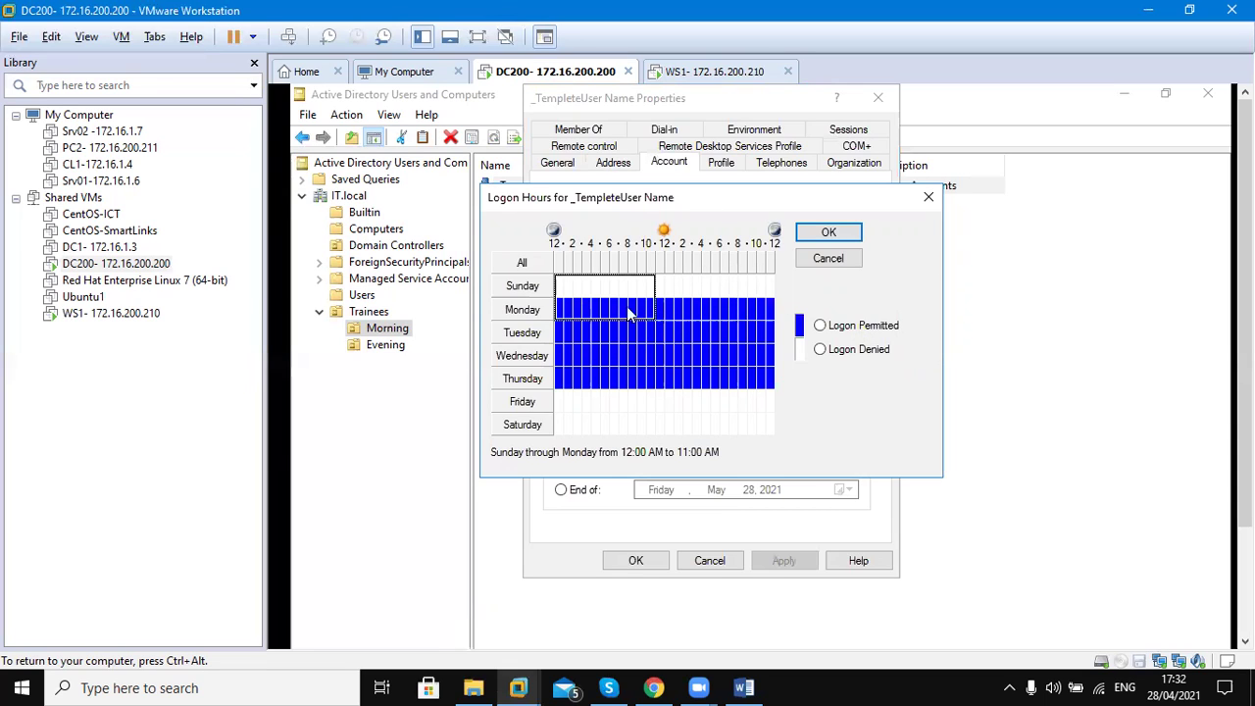
drag(563, 285, 630, 387)
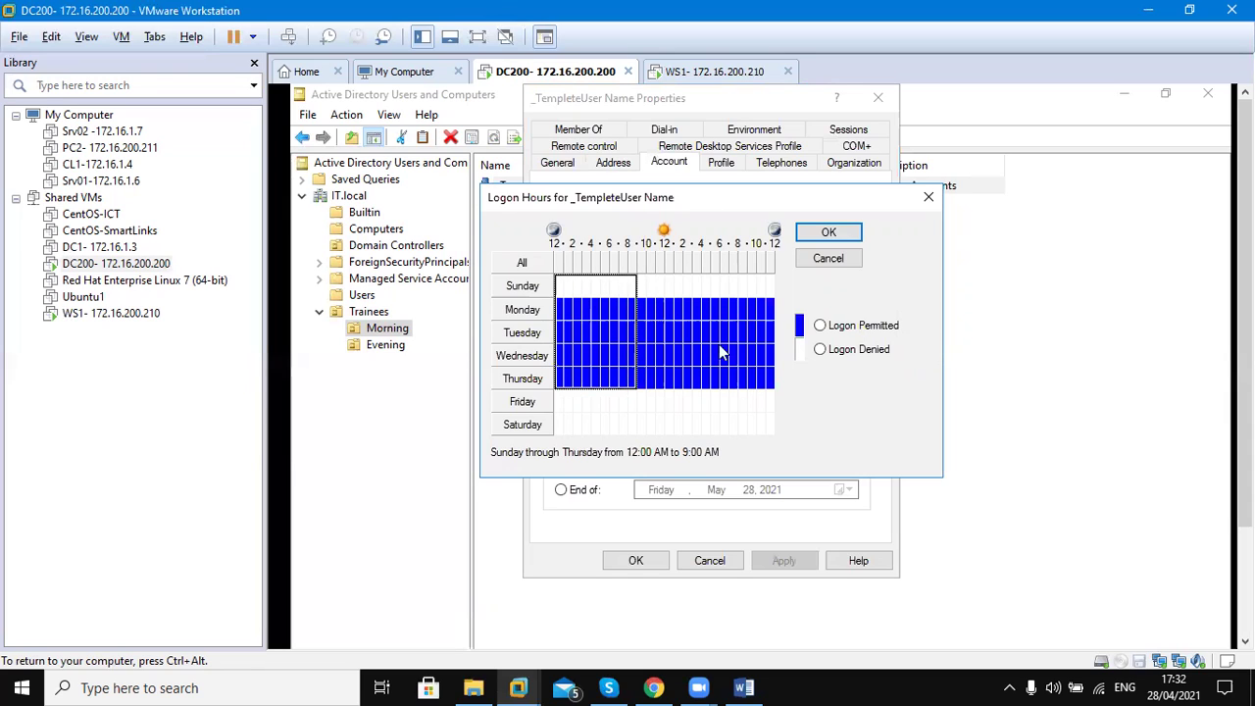
click(819, 347)
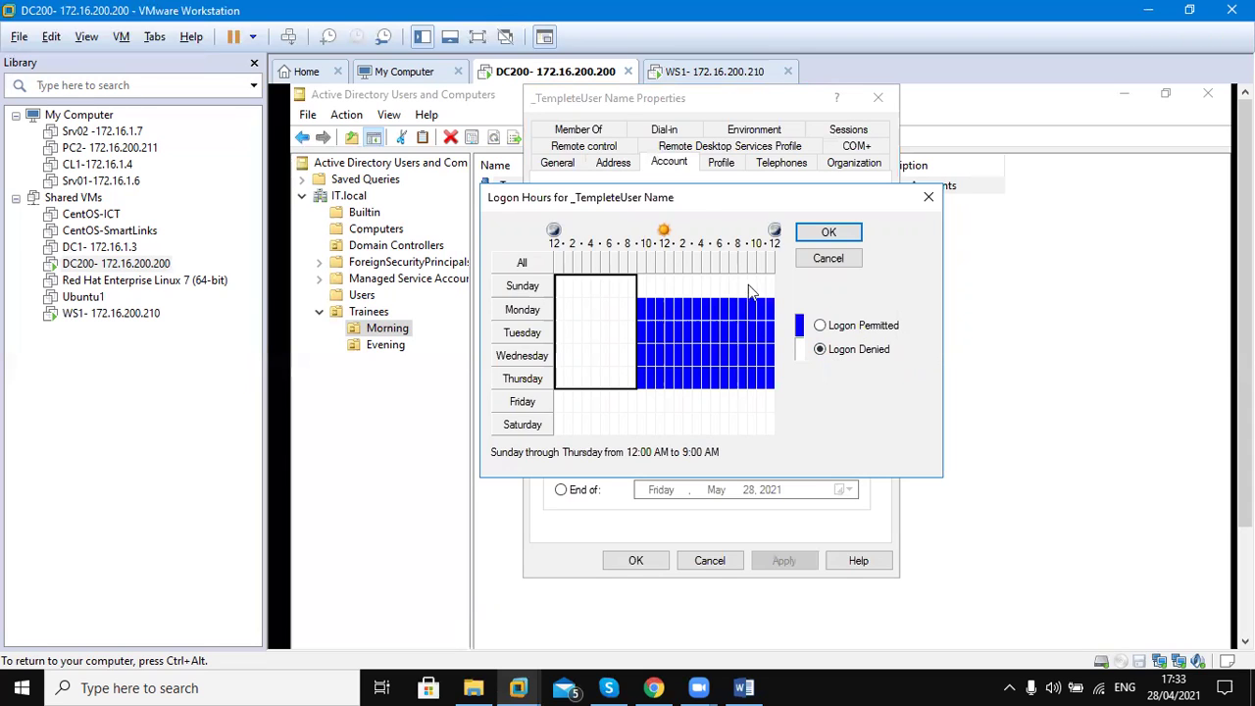
click(715, 285)
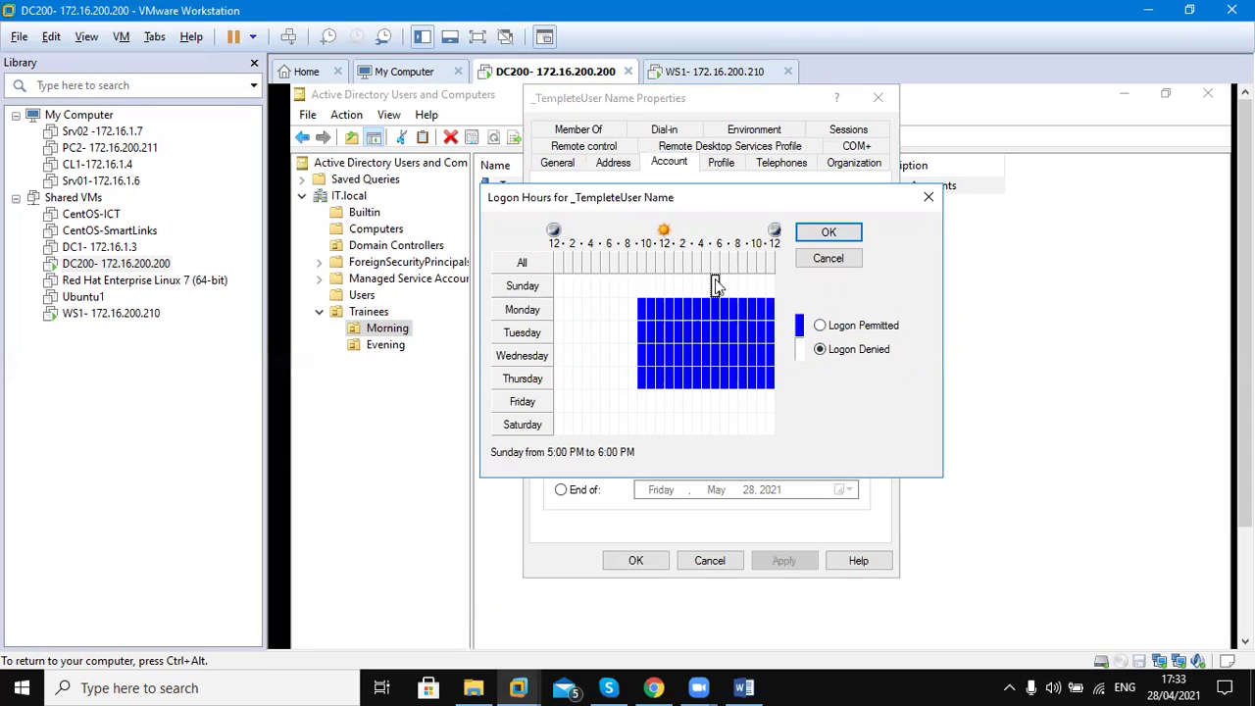
click(643, 310)
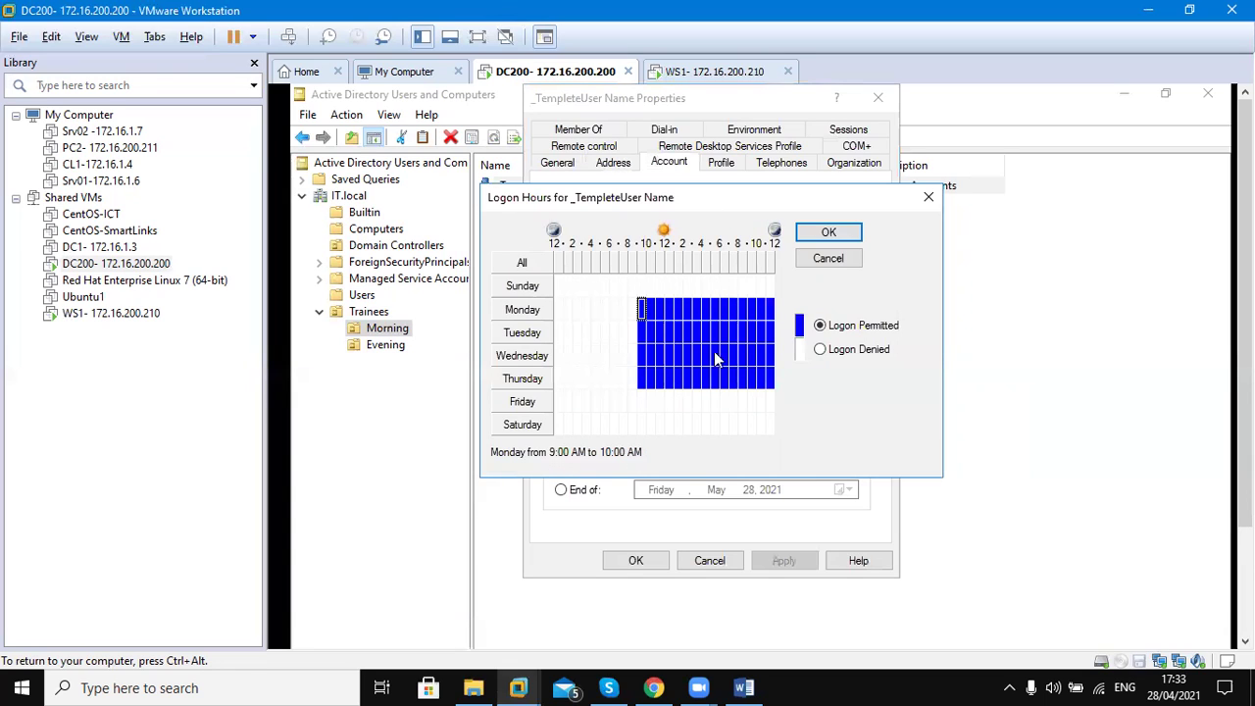
click(770, 309)
click(806, 235)
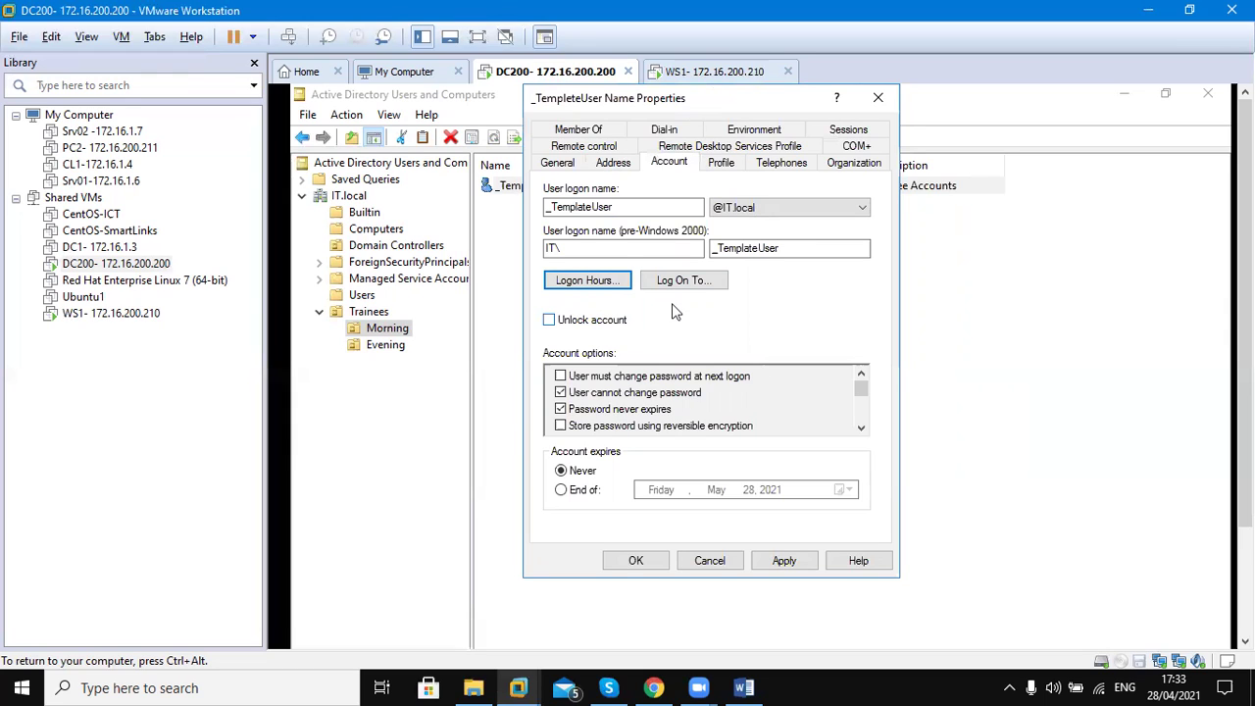
Limit logon to specific computers and add WS1 as the first allowed workstation
click(675, 280)
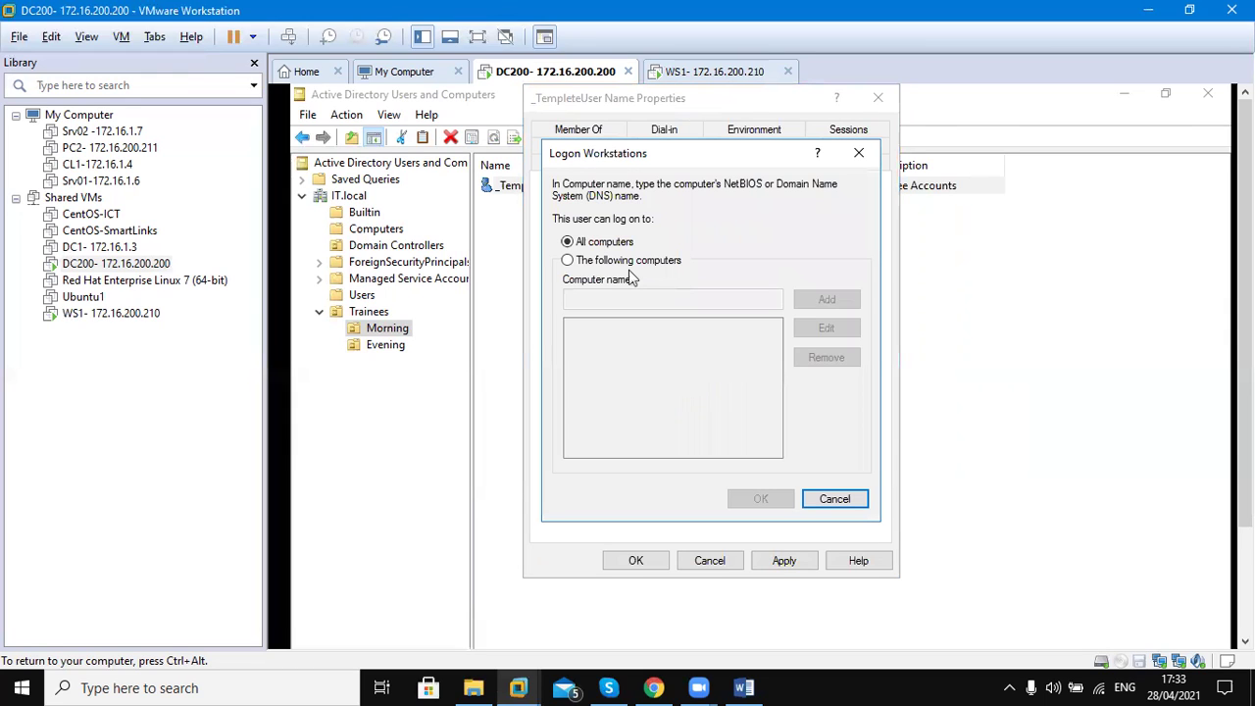
click(600, 263)
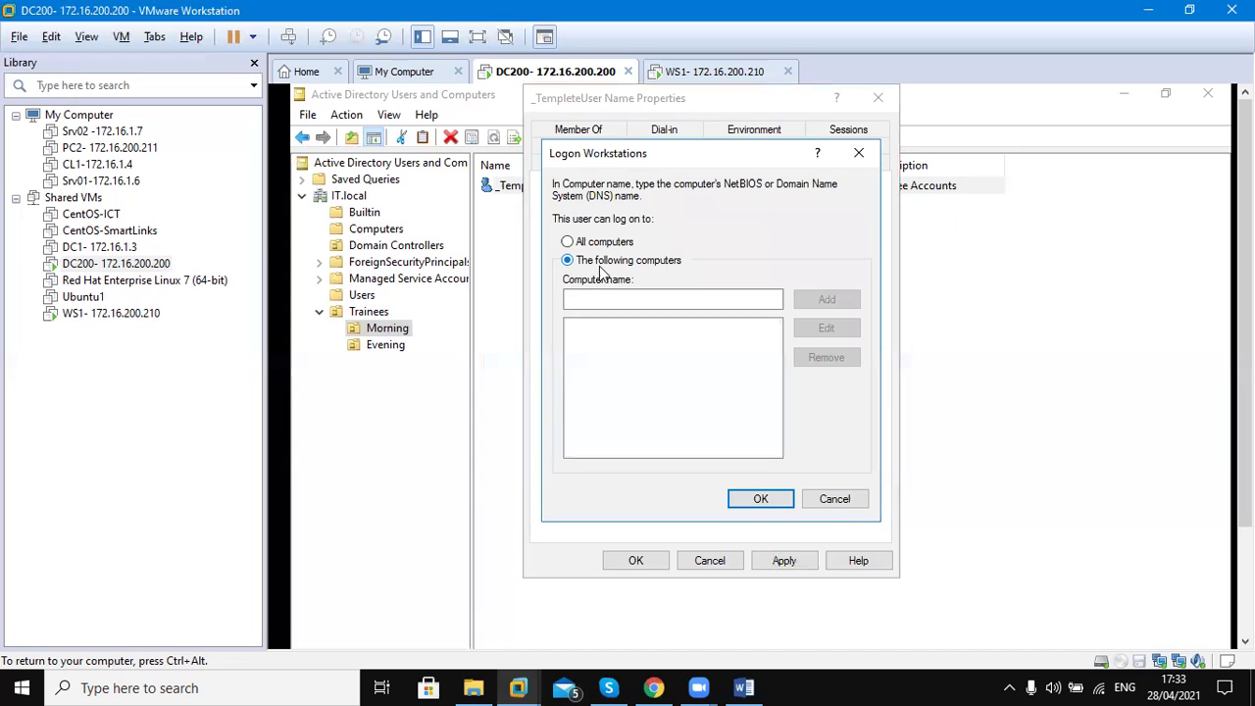
click(598, 299)
text(WS1)
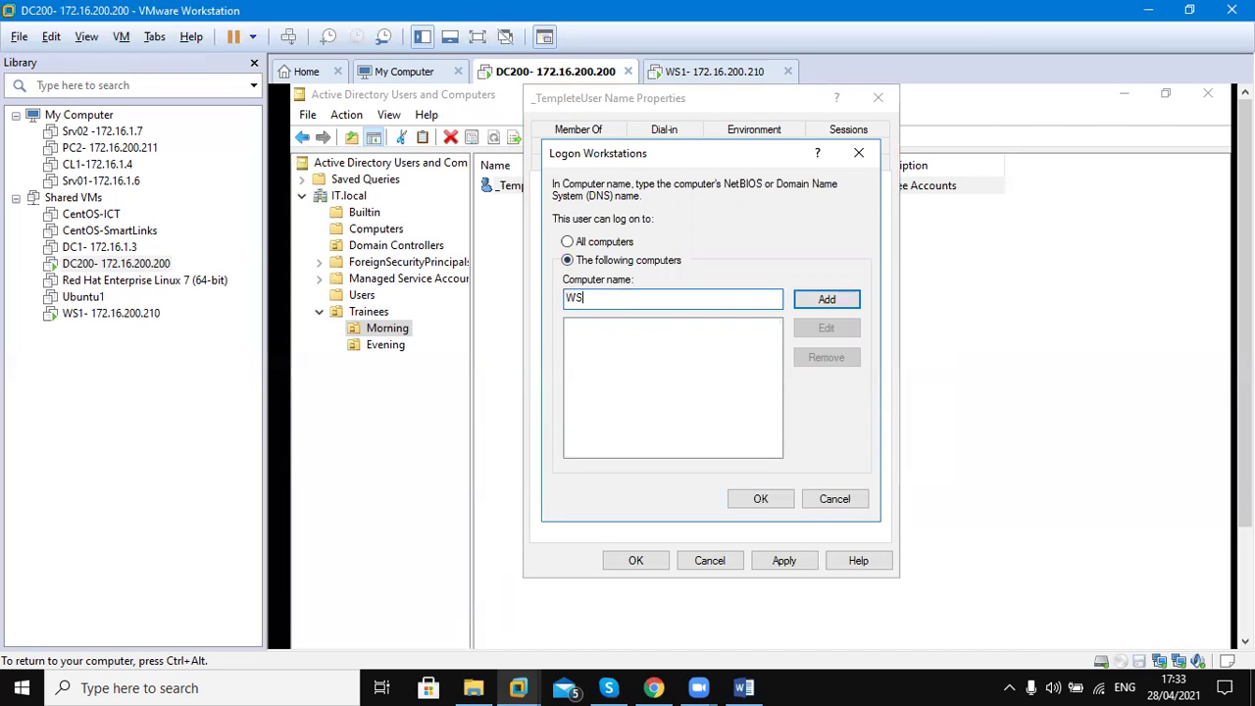
click(803, 298)
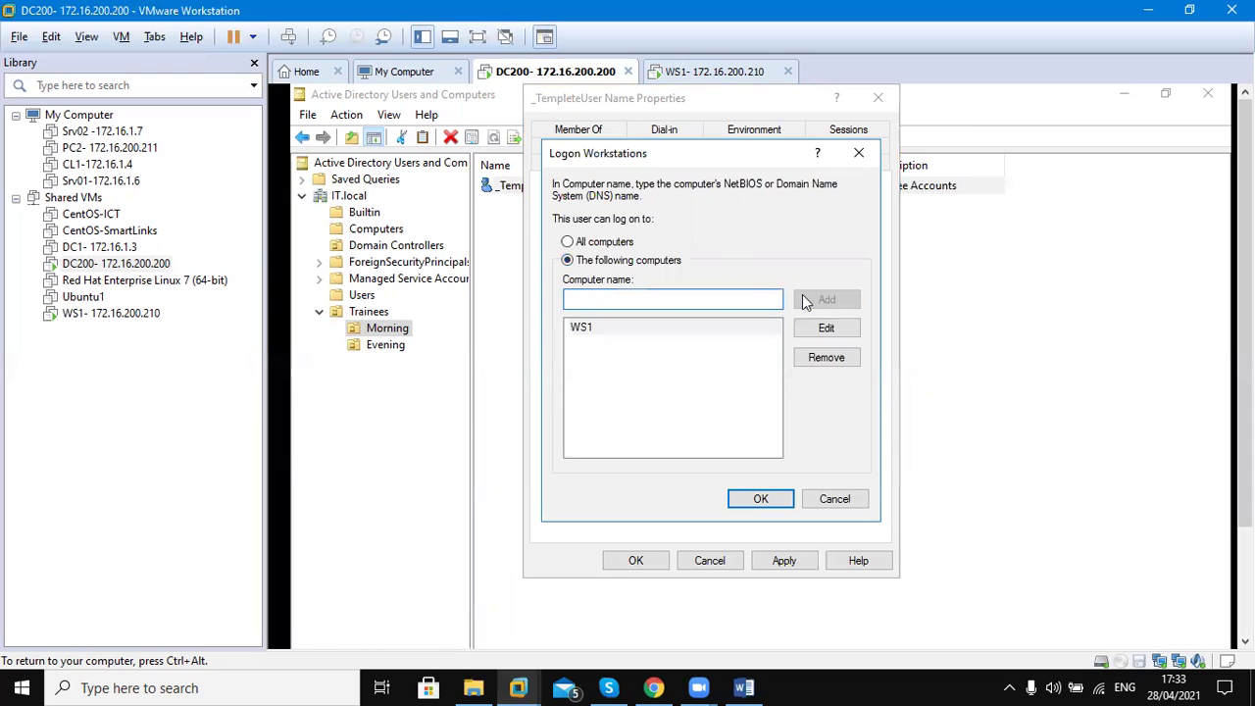
click(761, 499)
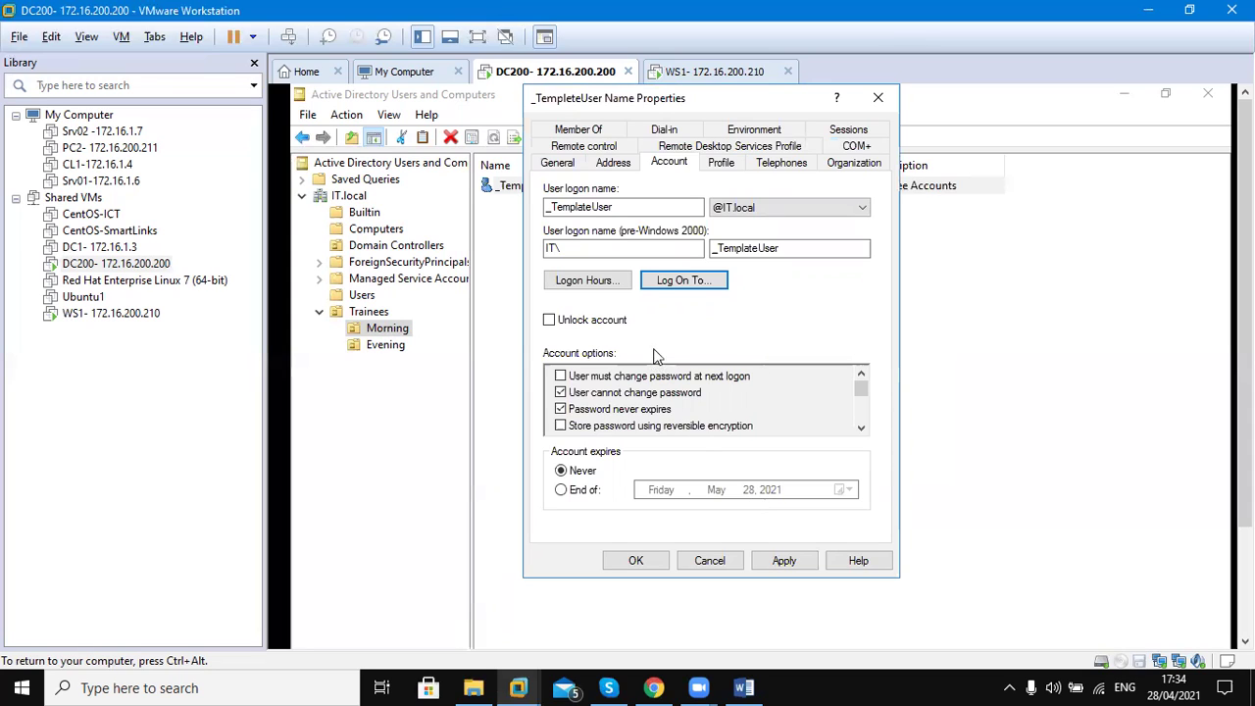
Add WS2 and WS3 to the allowed logon workstations and confirm
click(703, 285)
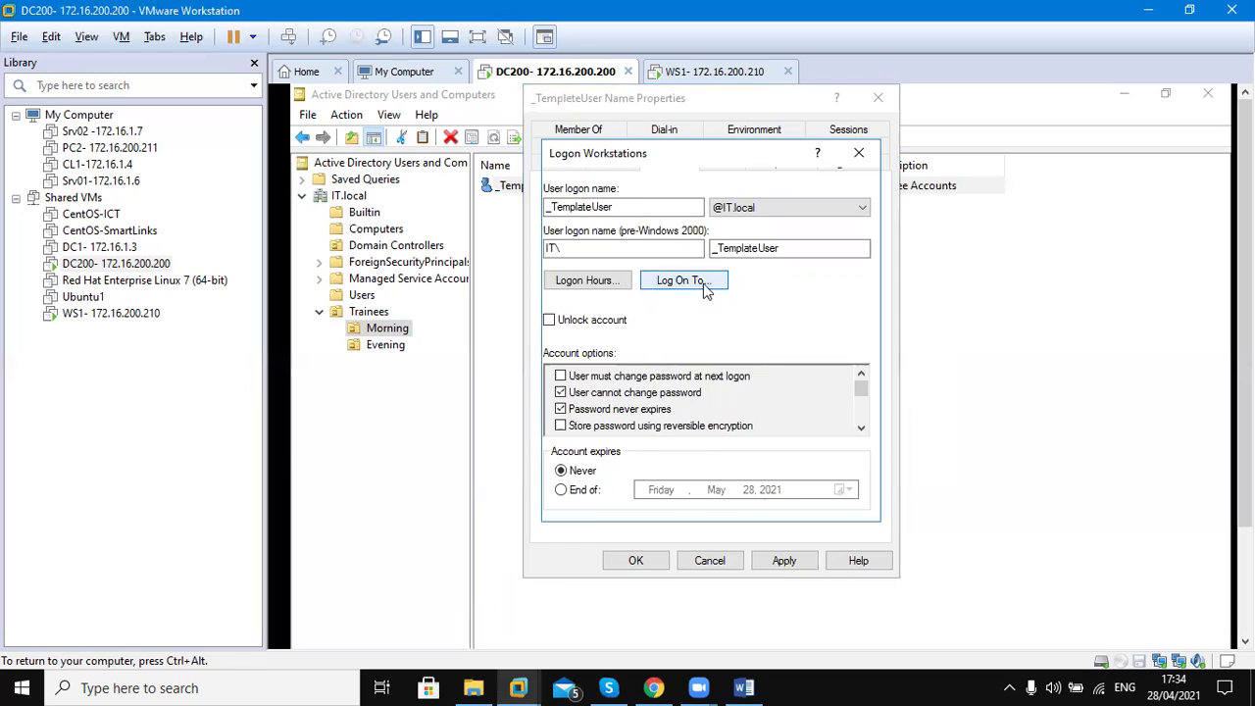
click(663, 294)
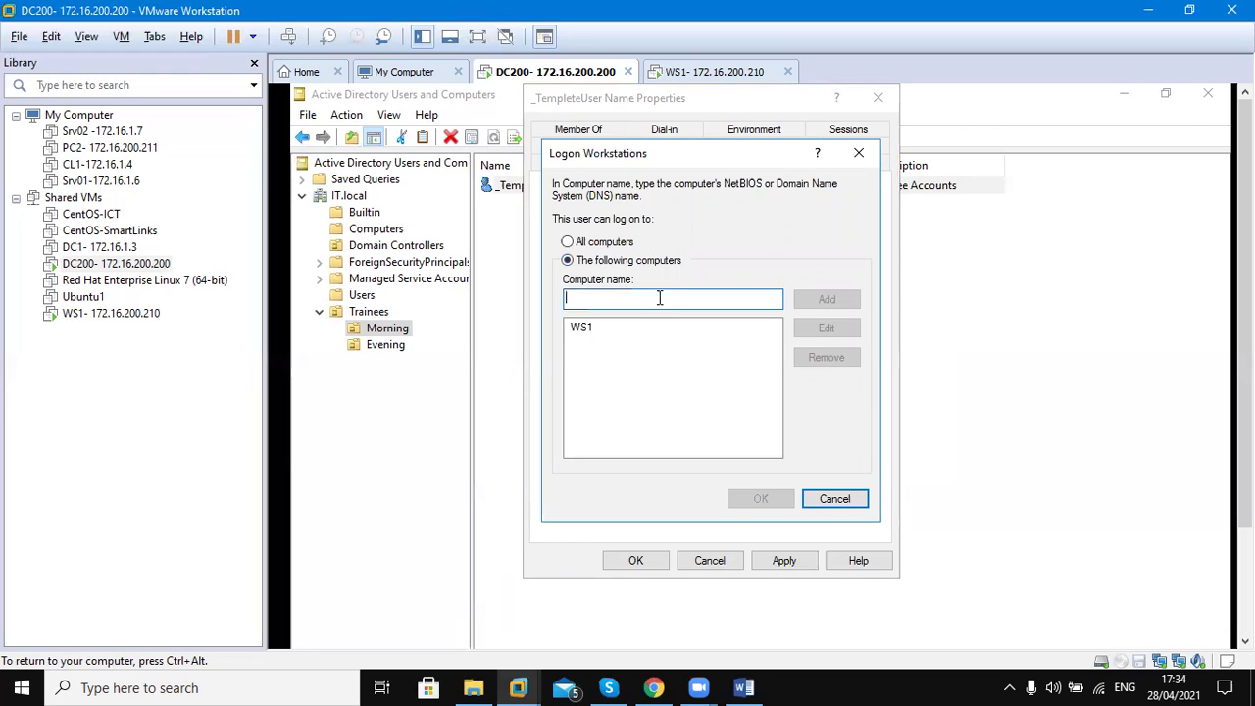
text(Ws)
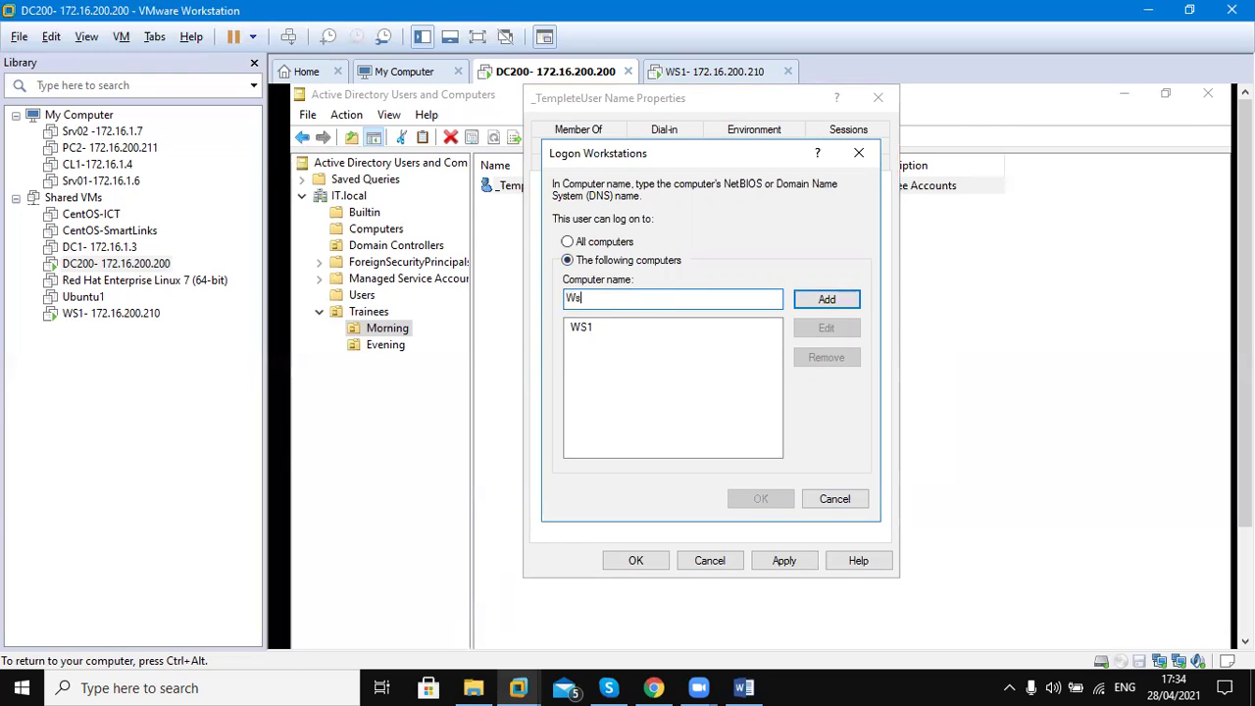
key(BackSpace)
text(S2)
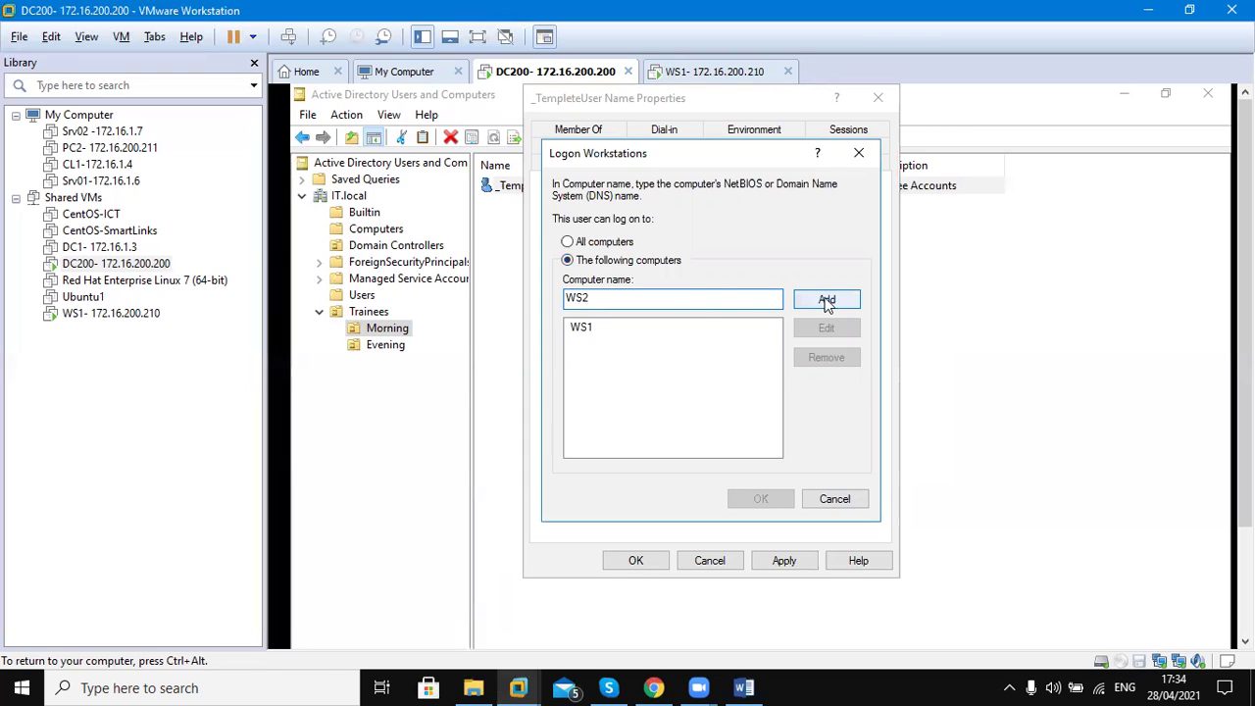
click(826, 302)
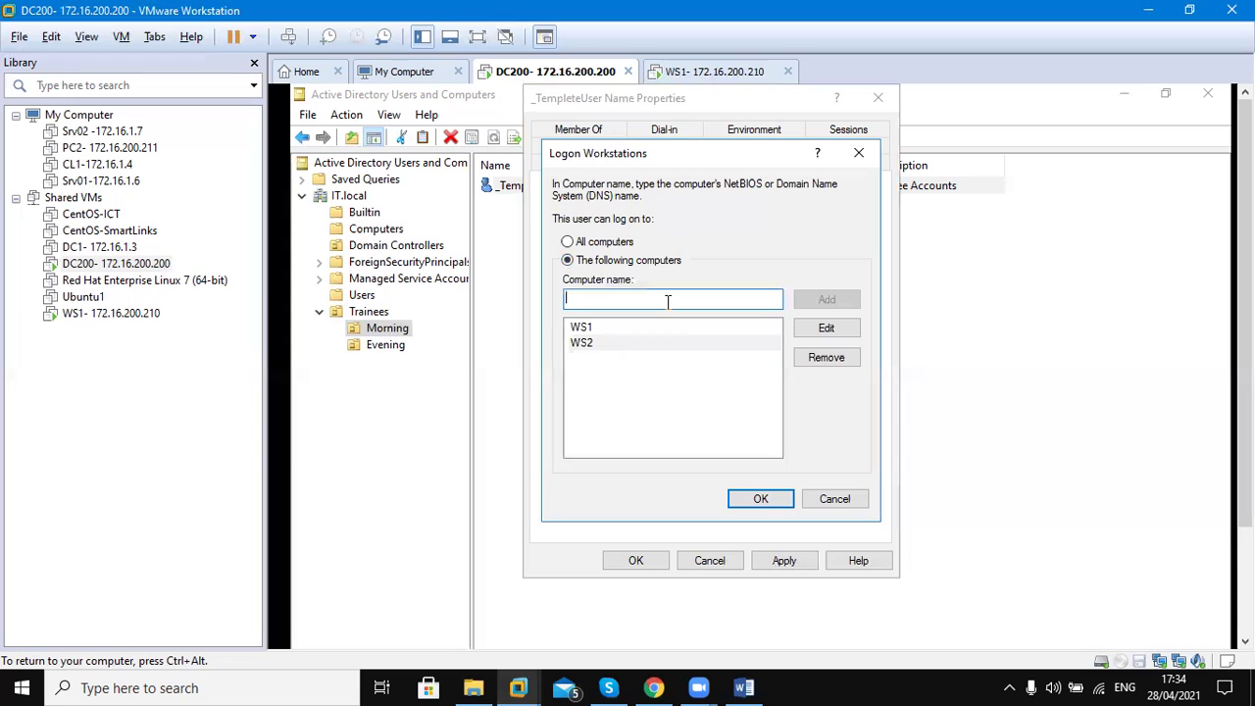
text(W)
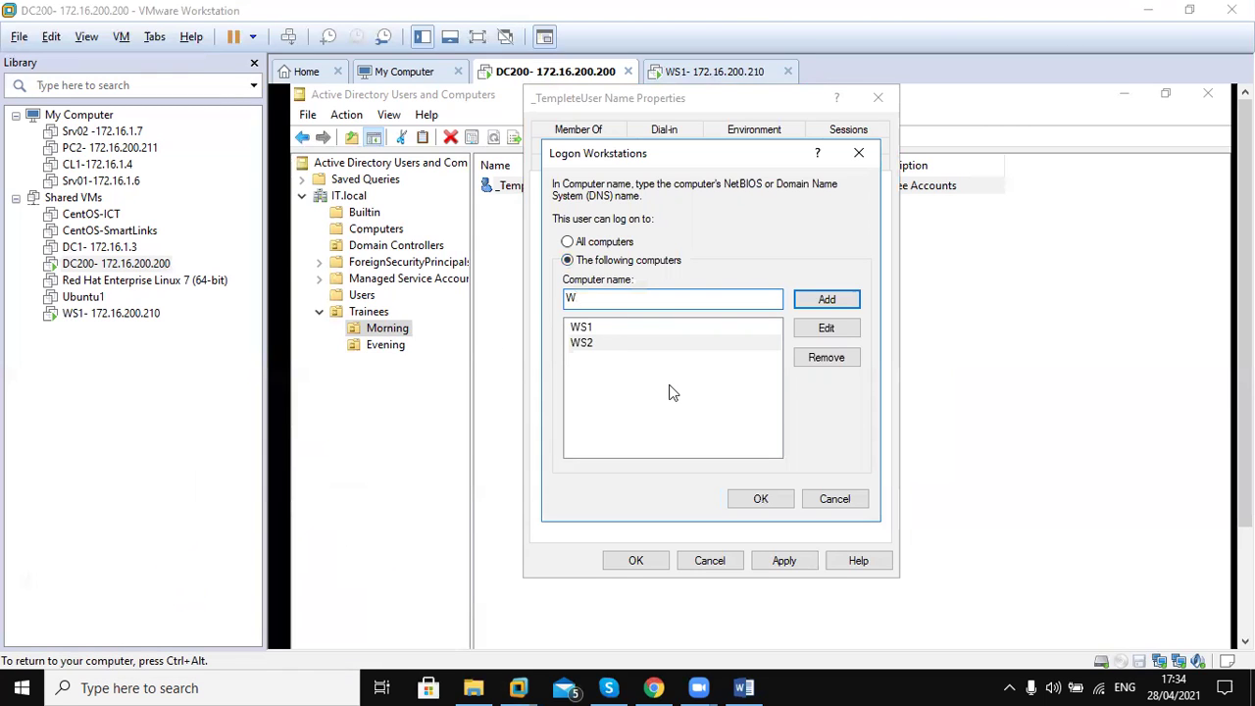
text(S3)
click(832, 300)
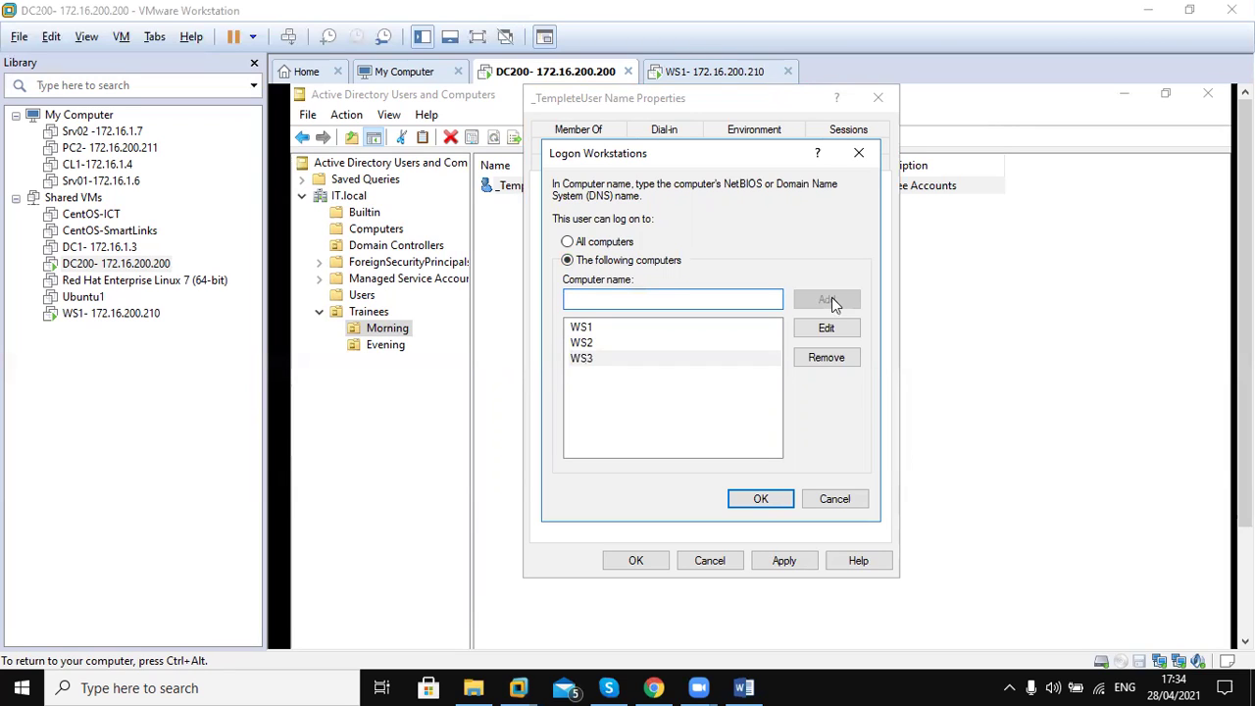
click(761, 500)
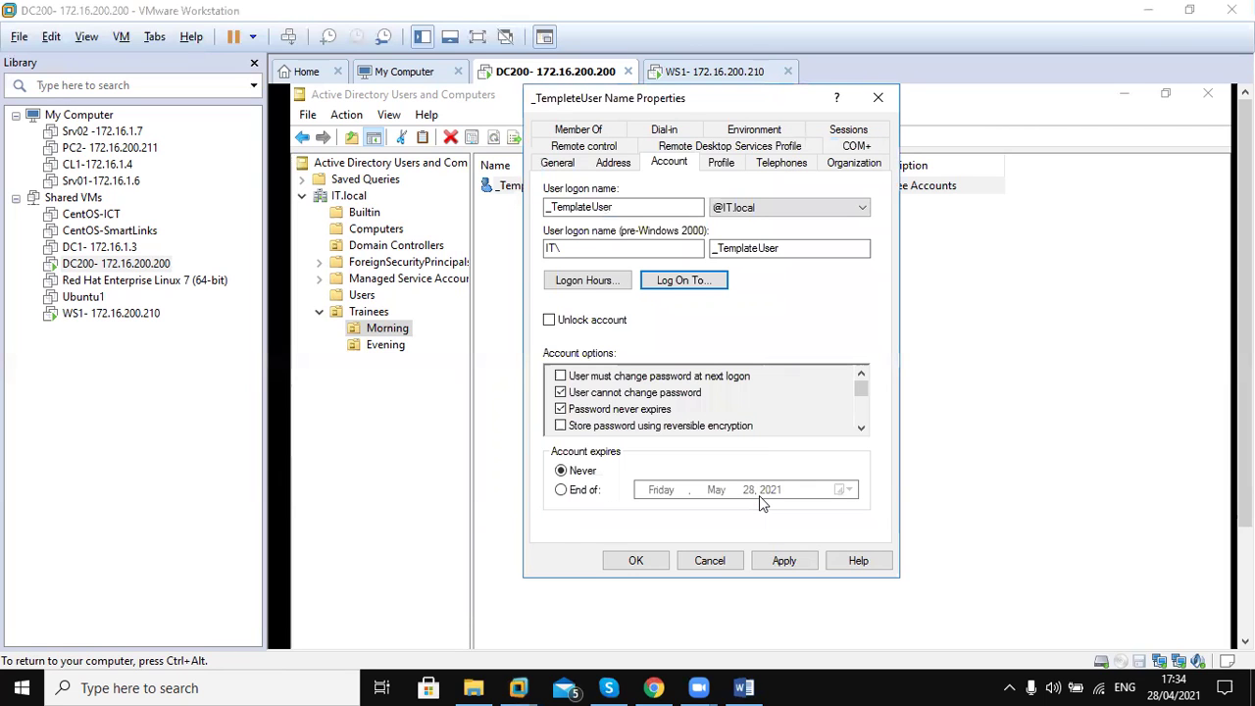
Reopen the Logon Workstations list, browse its entries, and cancel without changes
click(679, 281)
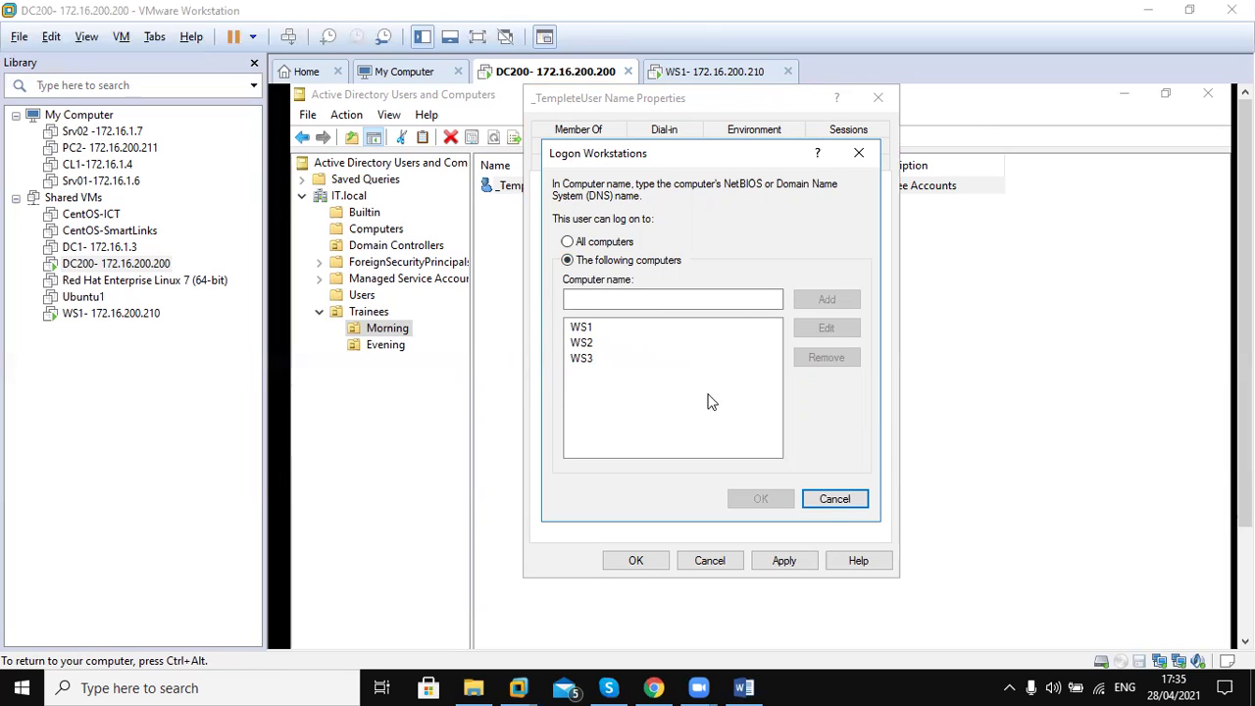
click(830, 502)
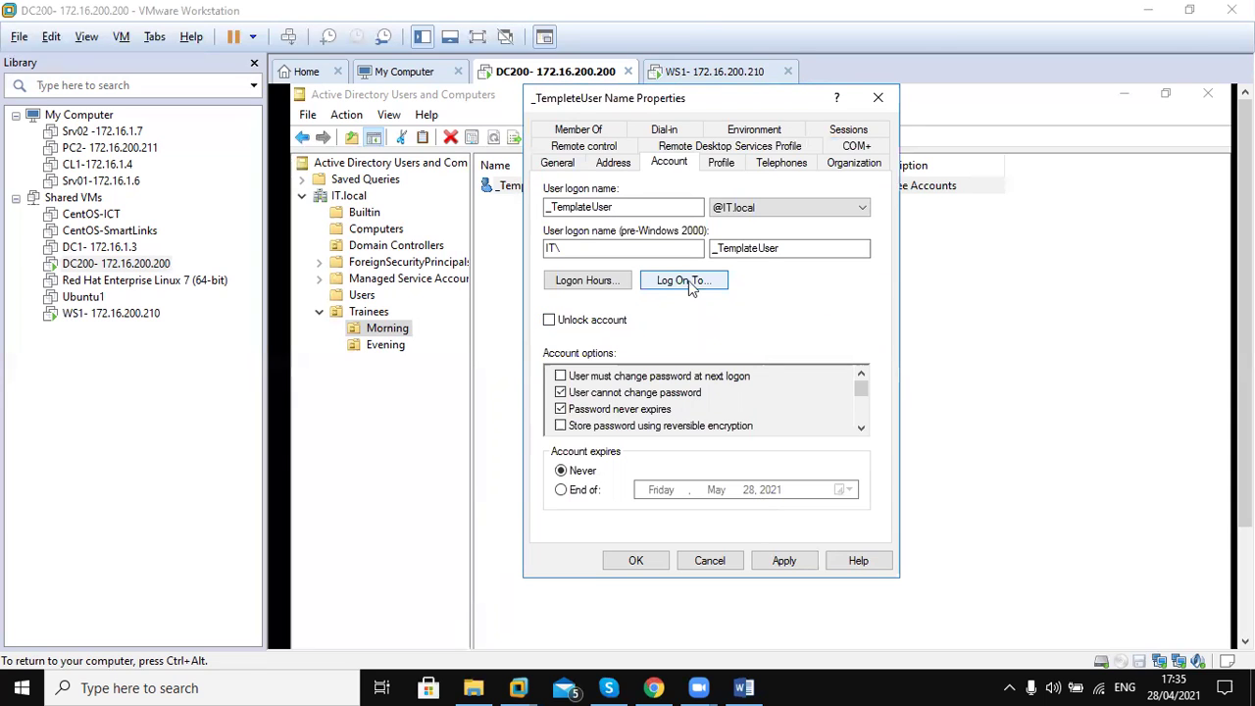
click(688, 281)
click(666, 301)
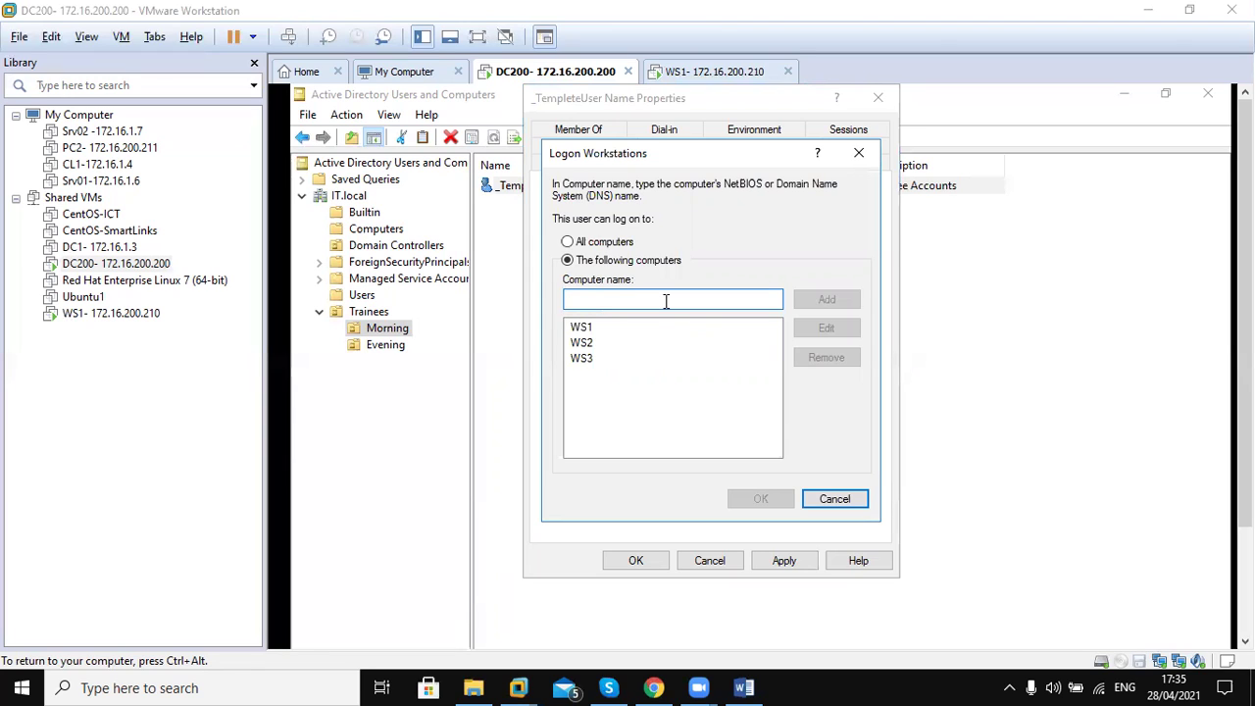
click(576, 345)
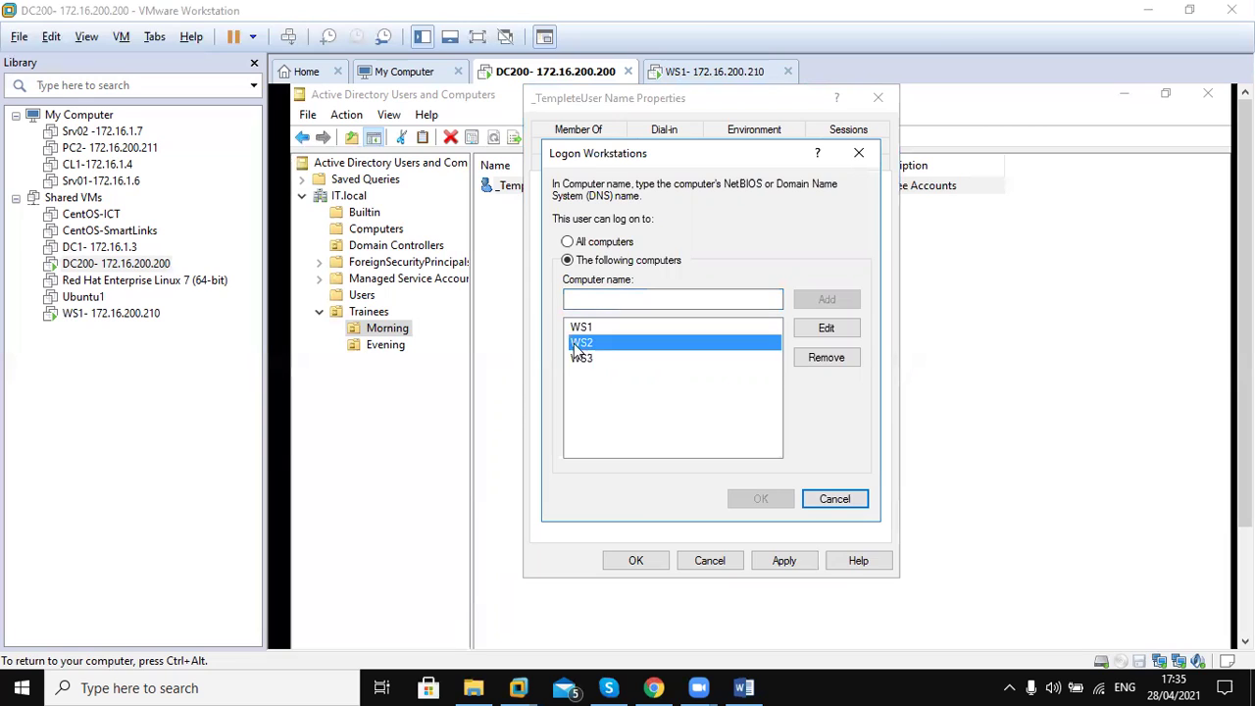
click(581, 369)
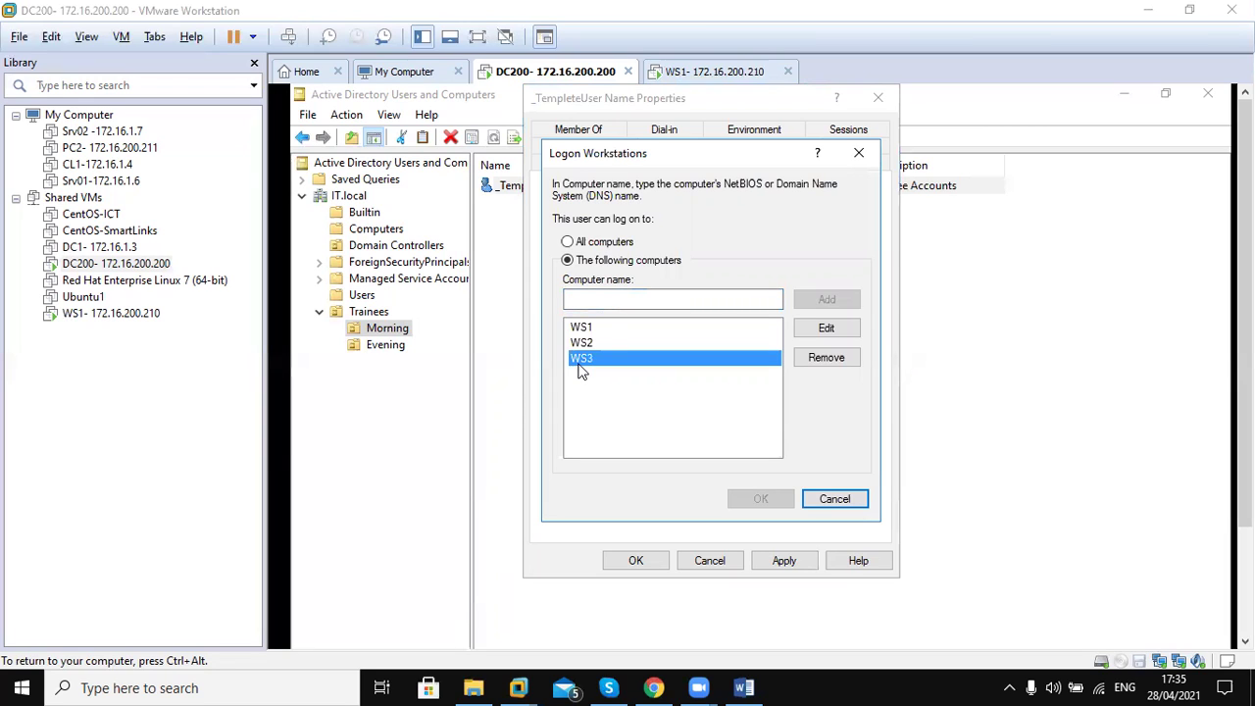
click(587, 343)
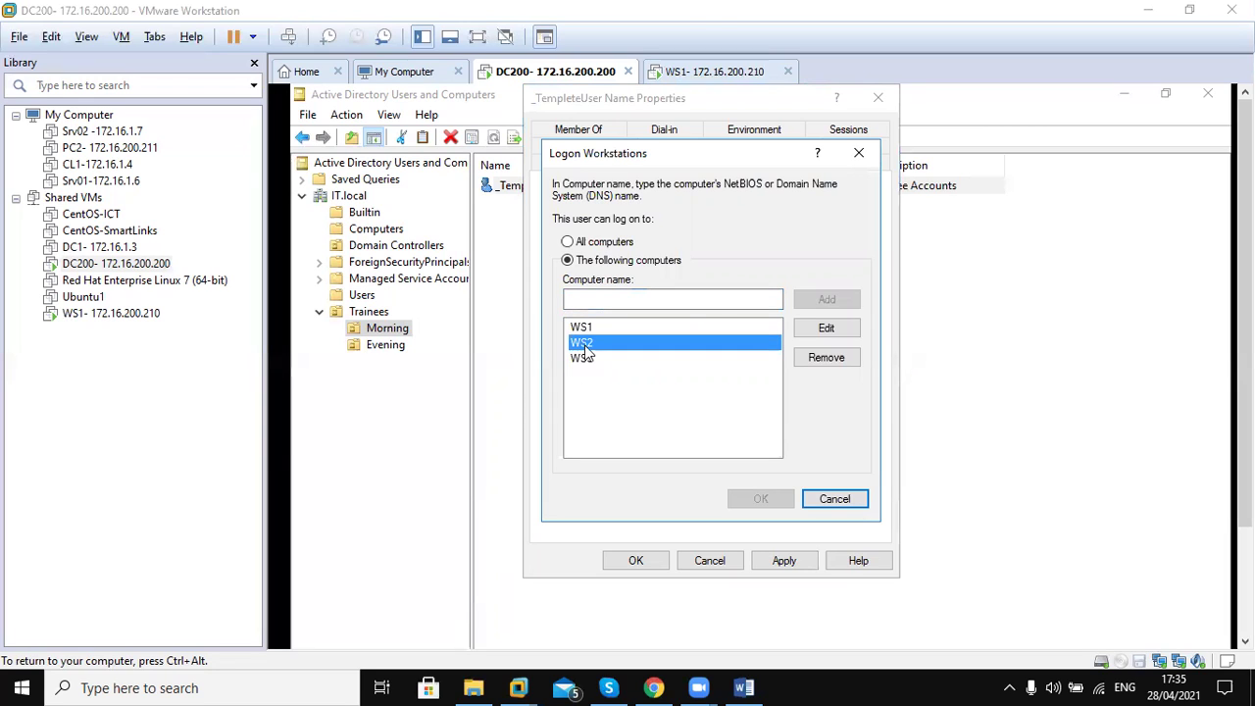
key(Up)
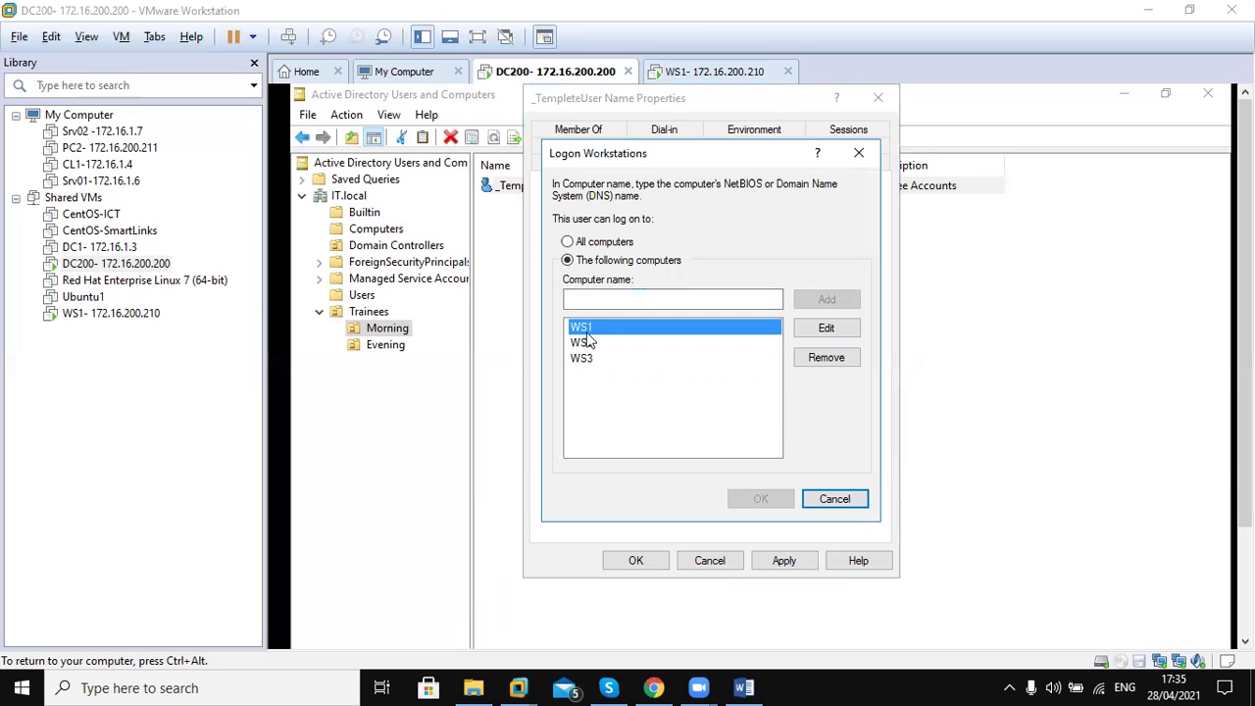
click(824, 503)
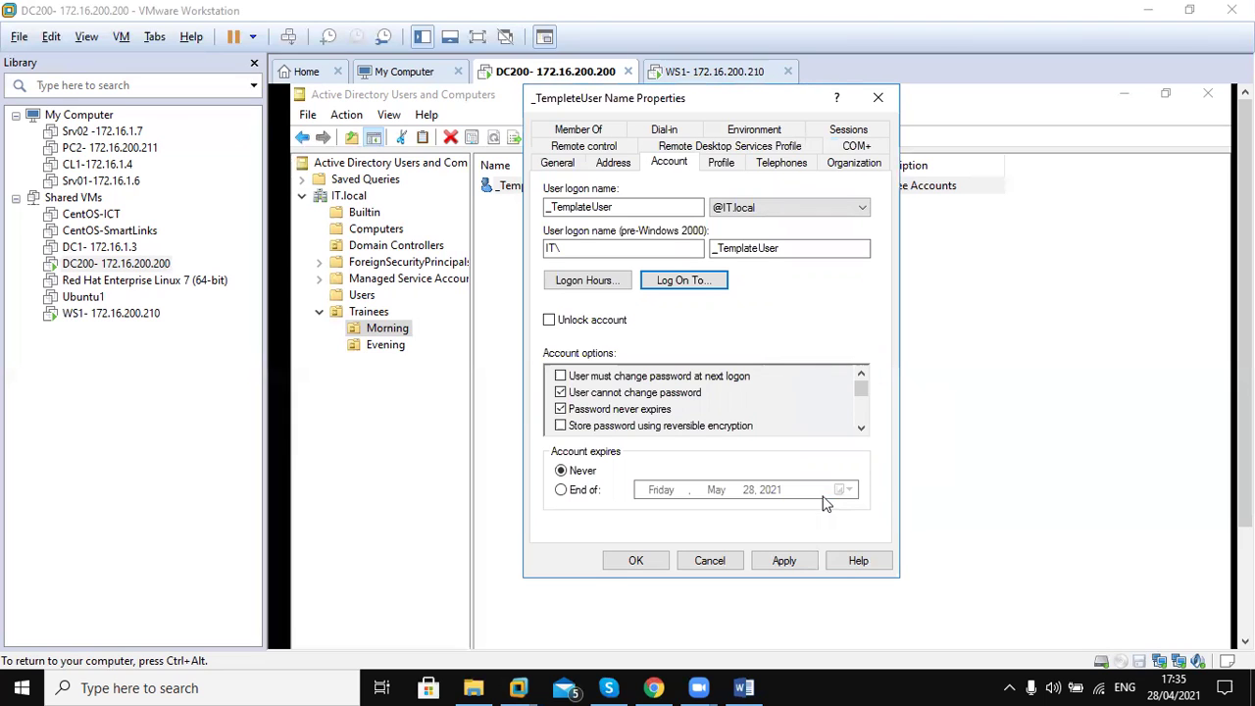
Check that WS1, WS2 and WS3 are all listed, then cancel back to Account
click(712, 284)
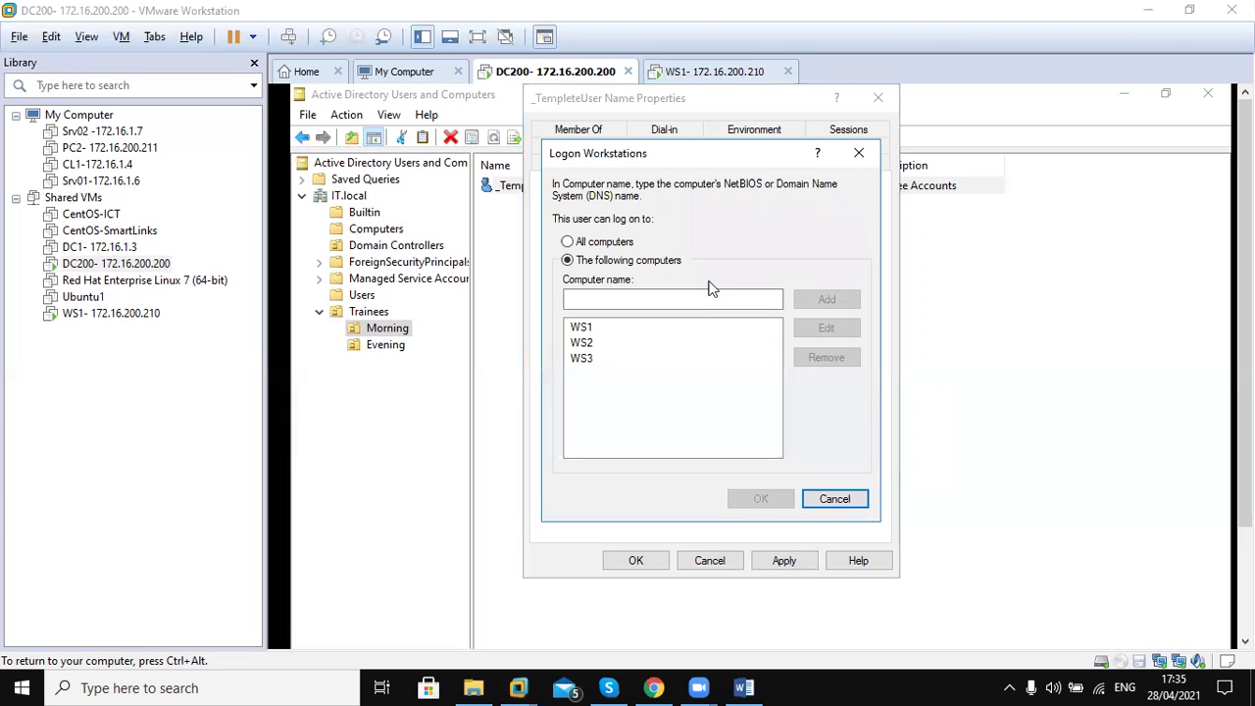
click(591, 331)
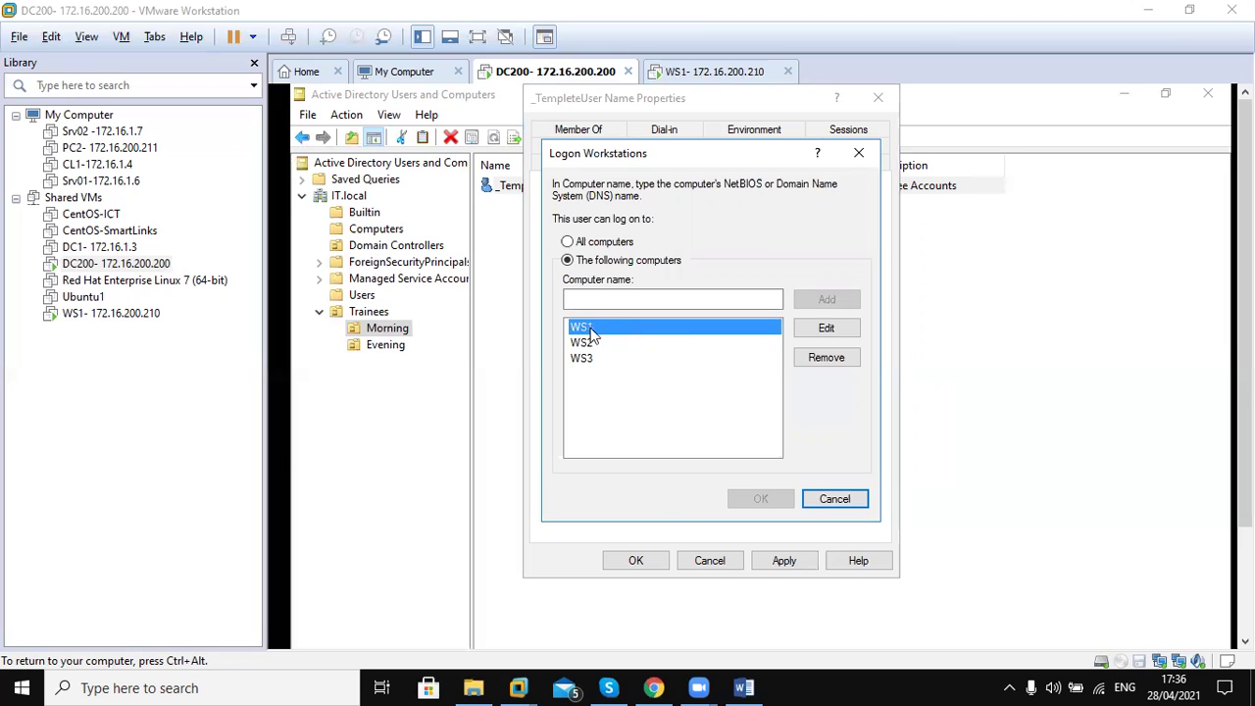
click(584, 349)
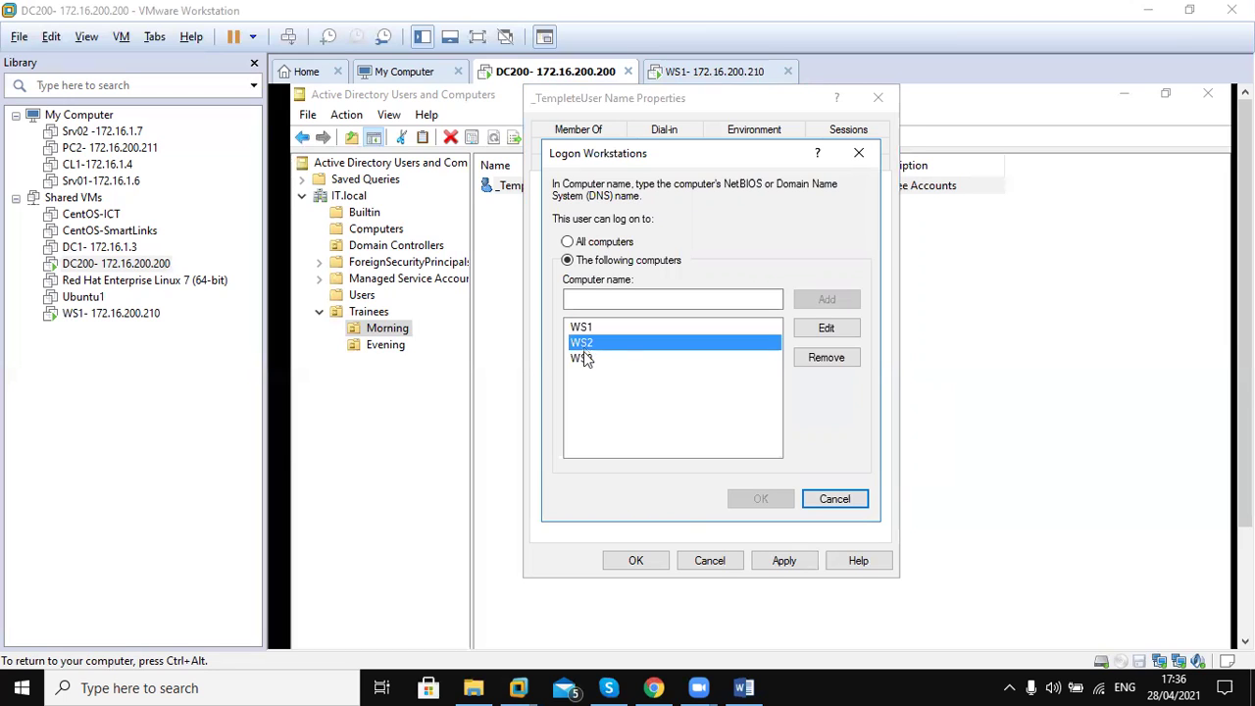
click(585, 361)
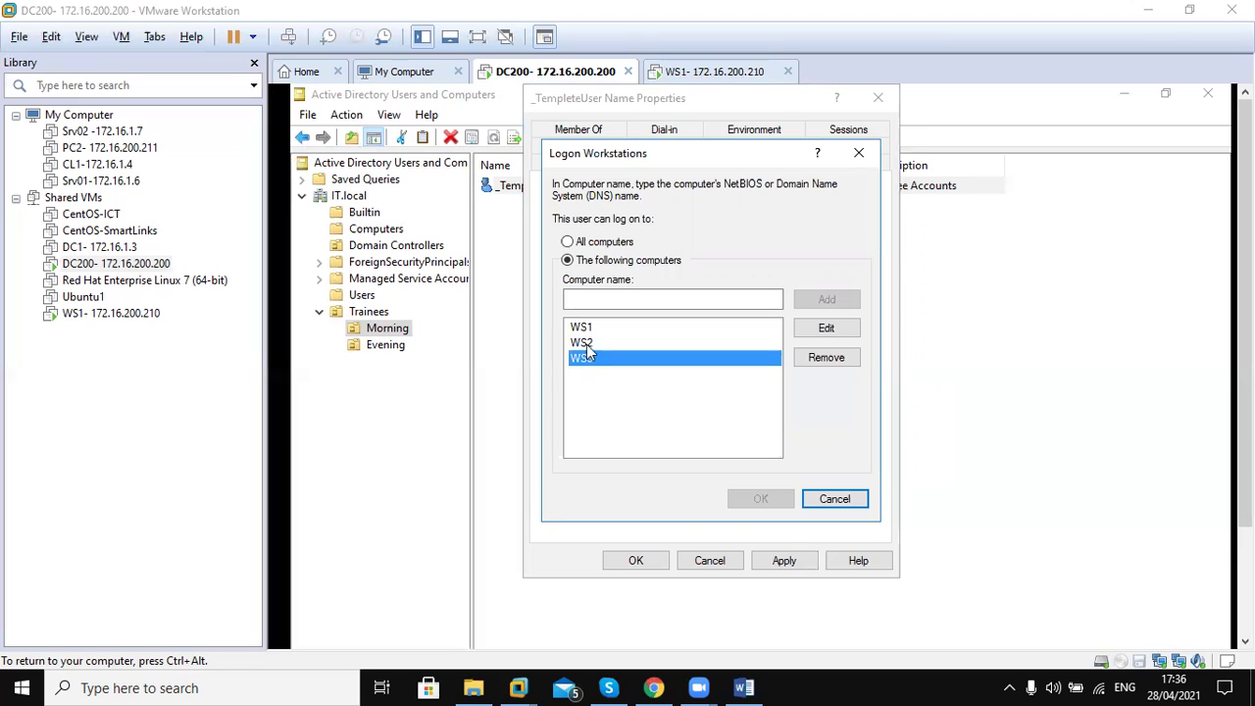
click(587, 345)
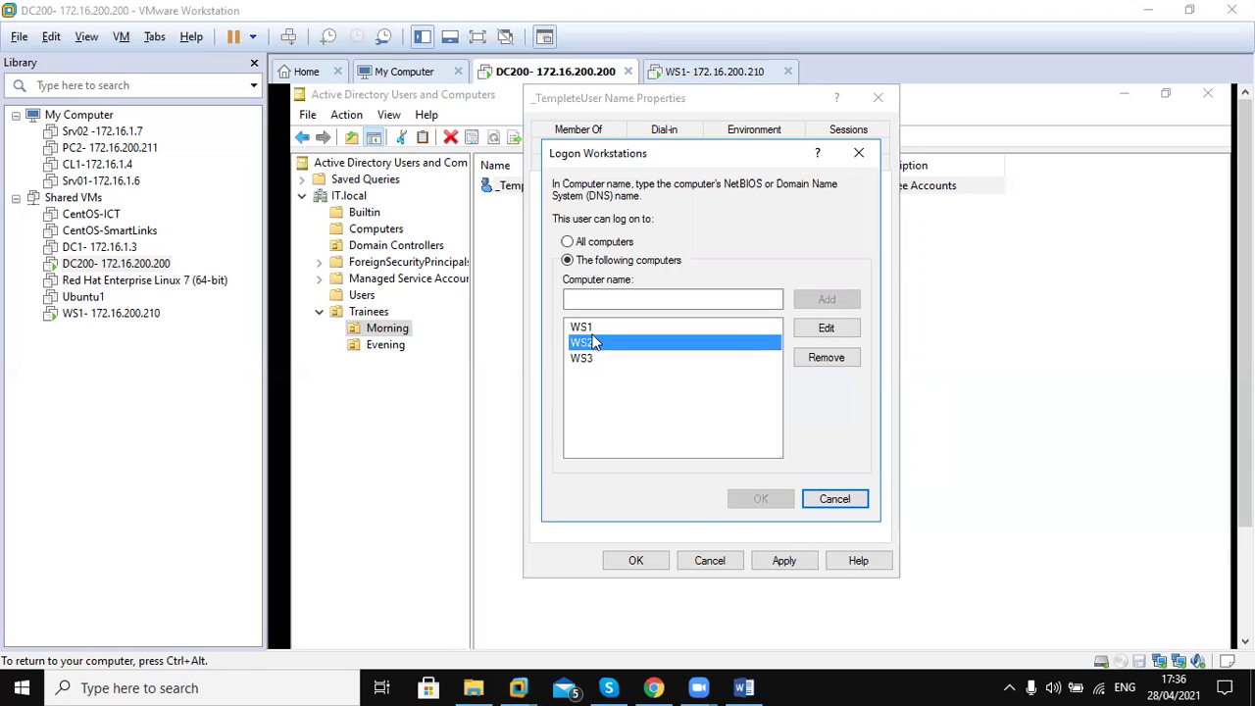
click(594, 333)
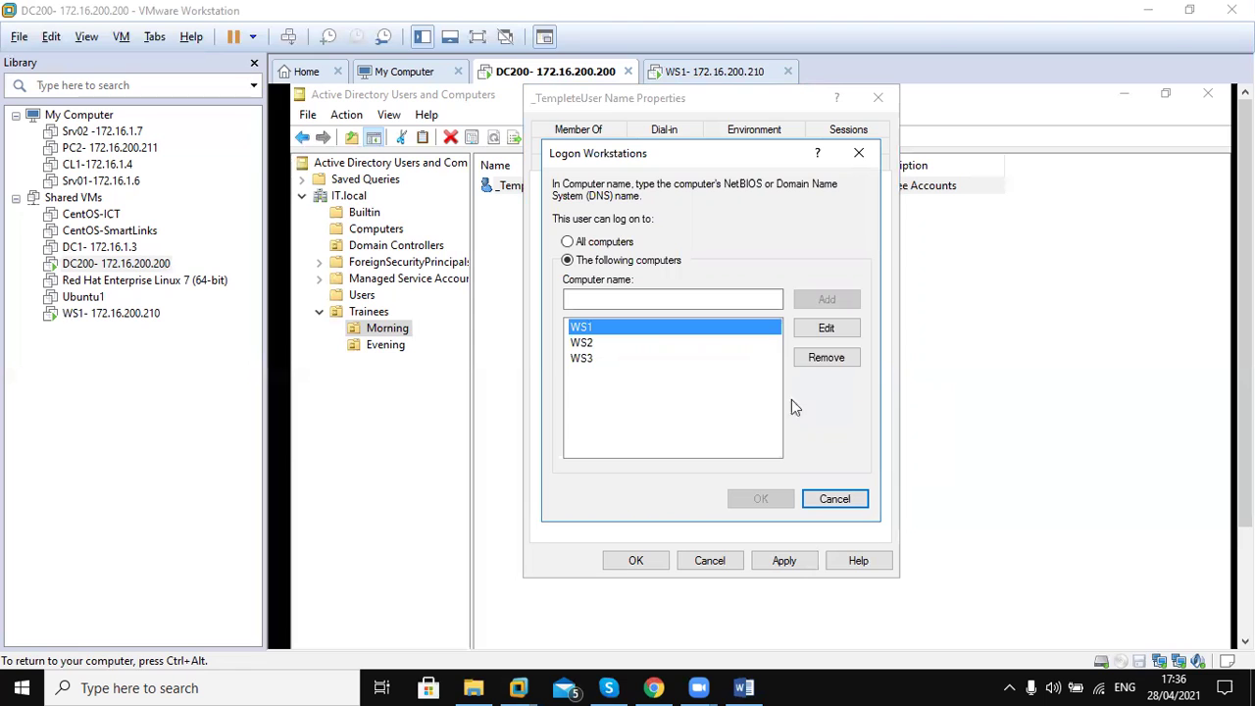
click(833, 505)
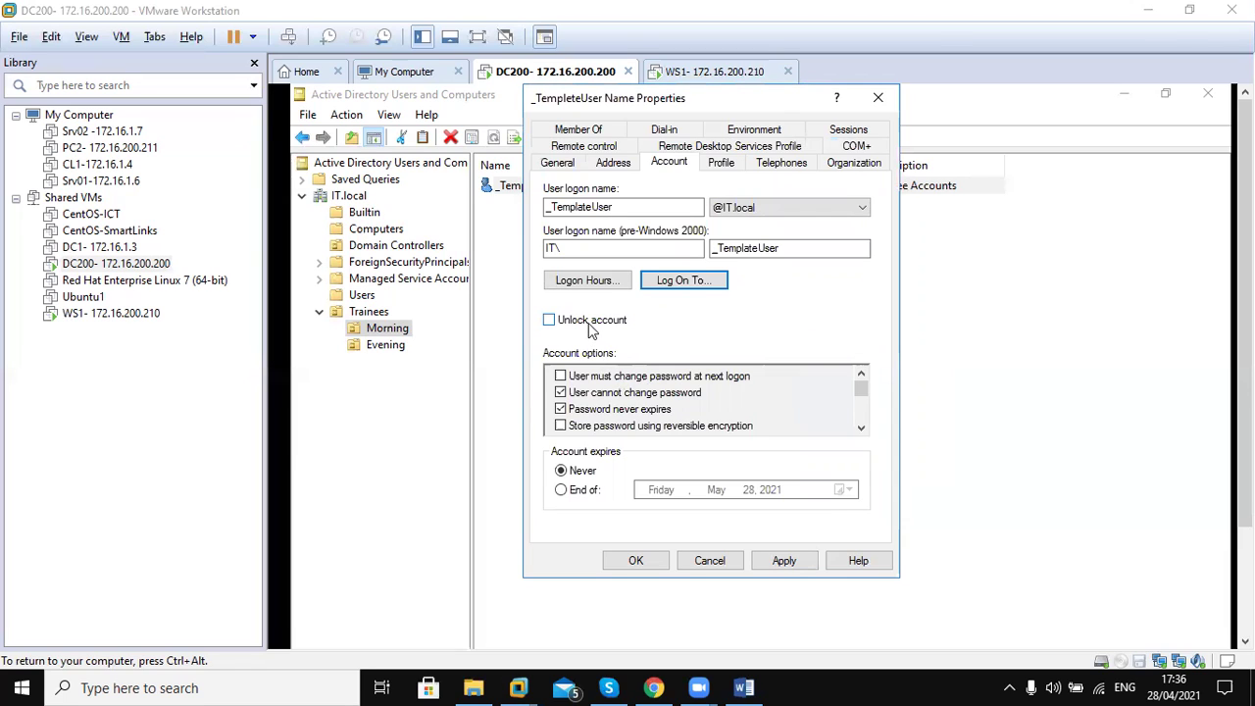
Unlock the account, set it to expire end of December 31, 2021, and apply
click(592, 323)
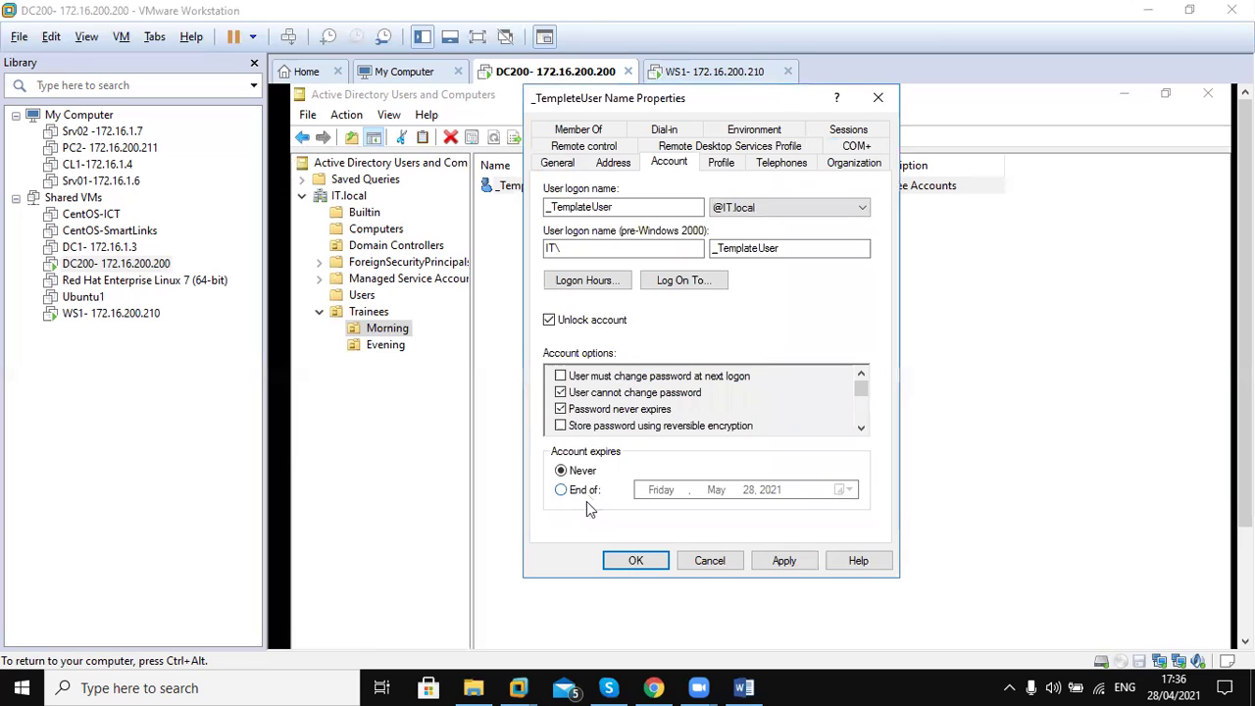
click(562, 490)
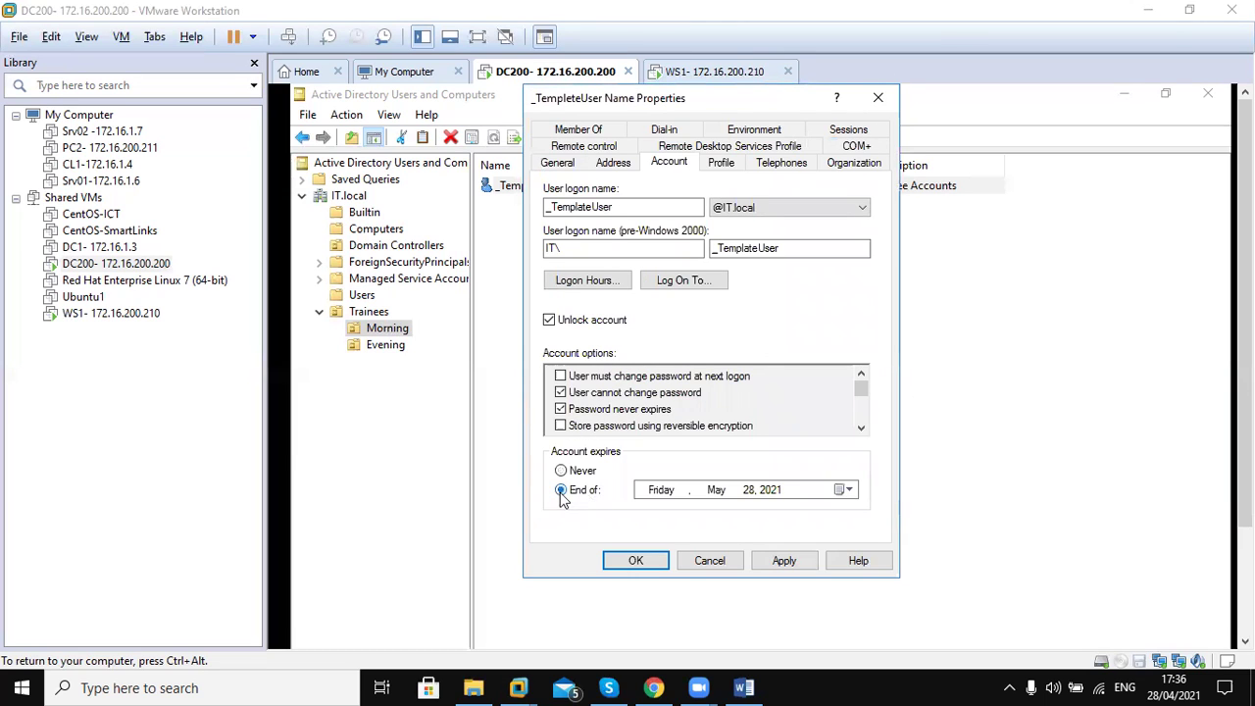
click(852, 493)
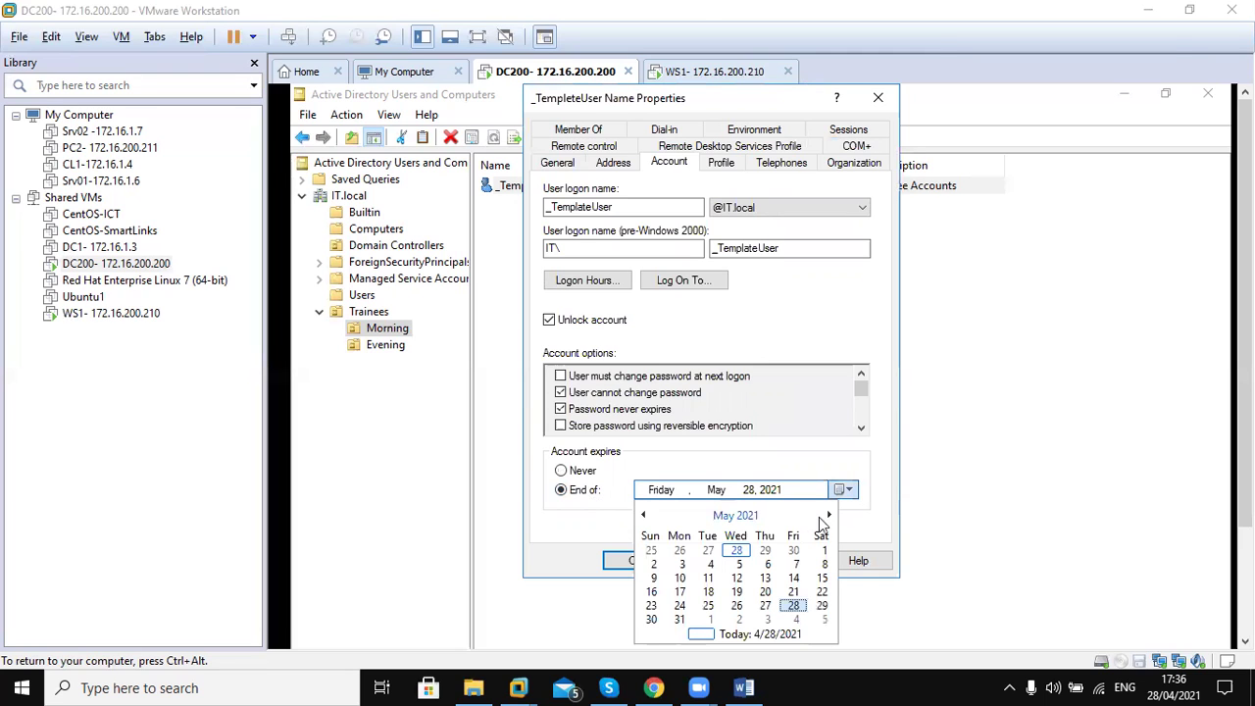
click(830, 517)
click(830, 517)
click(830, 516)
click(830, 517)
click(830, 517)
click(829, 517)
click(830, 517)
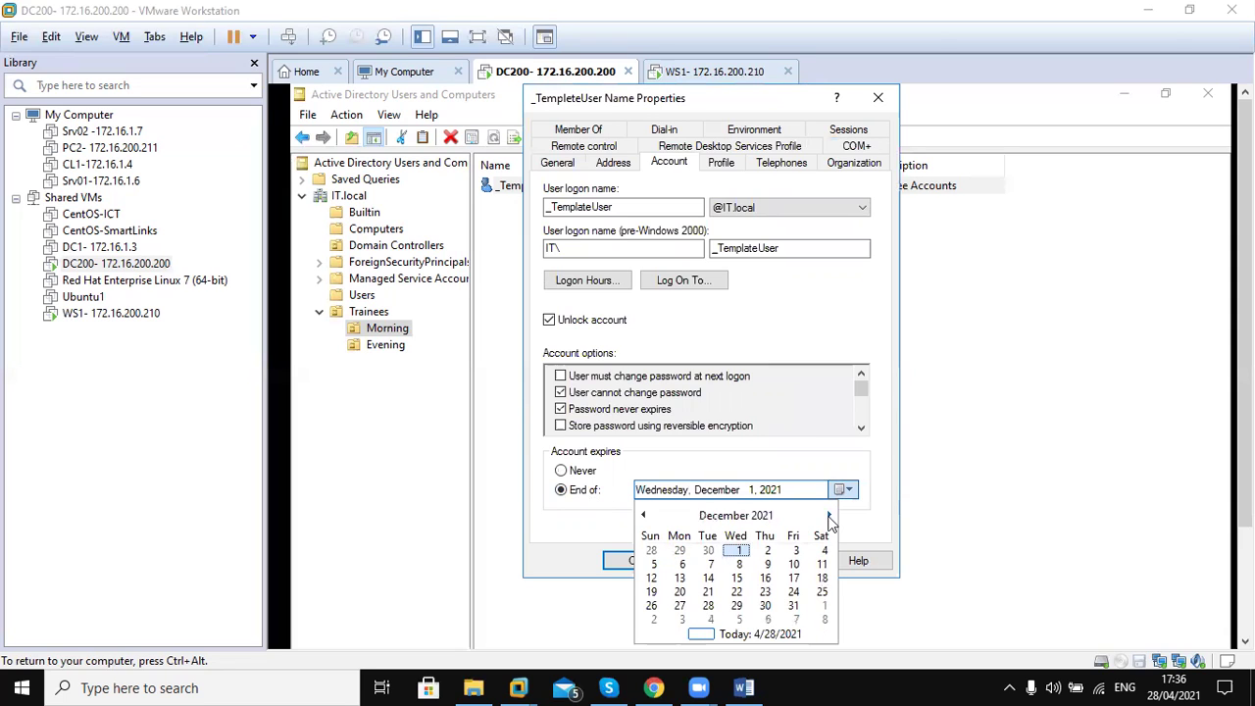
click(795, 606)
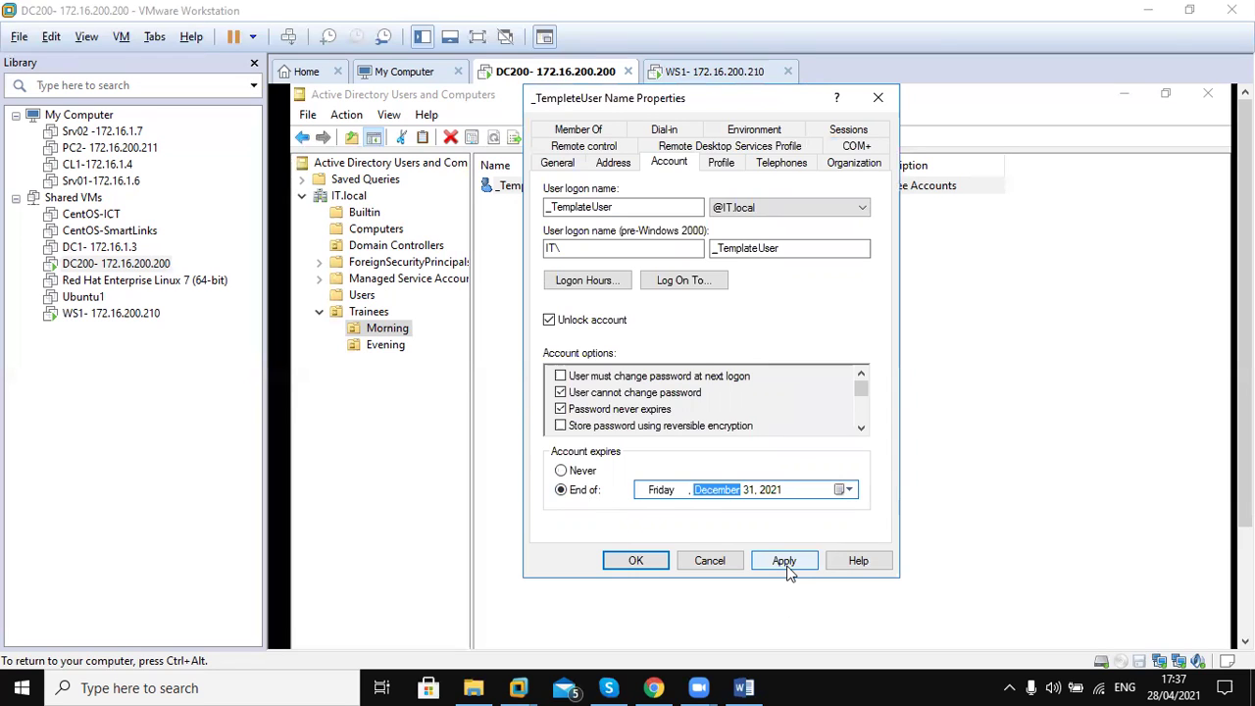
click(785, 564)
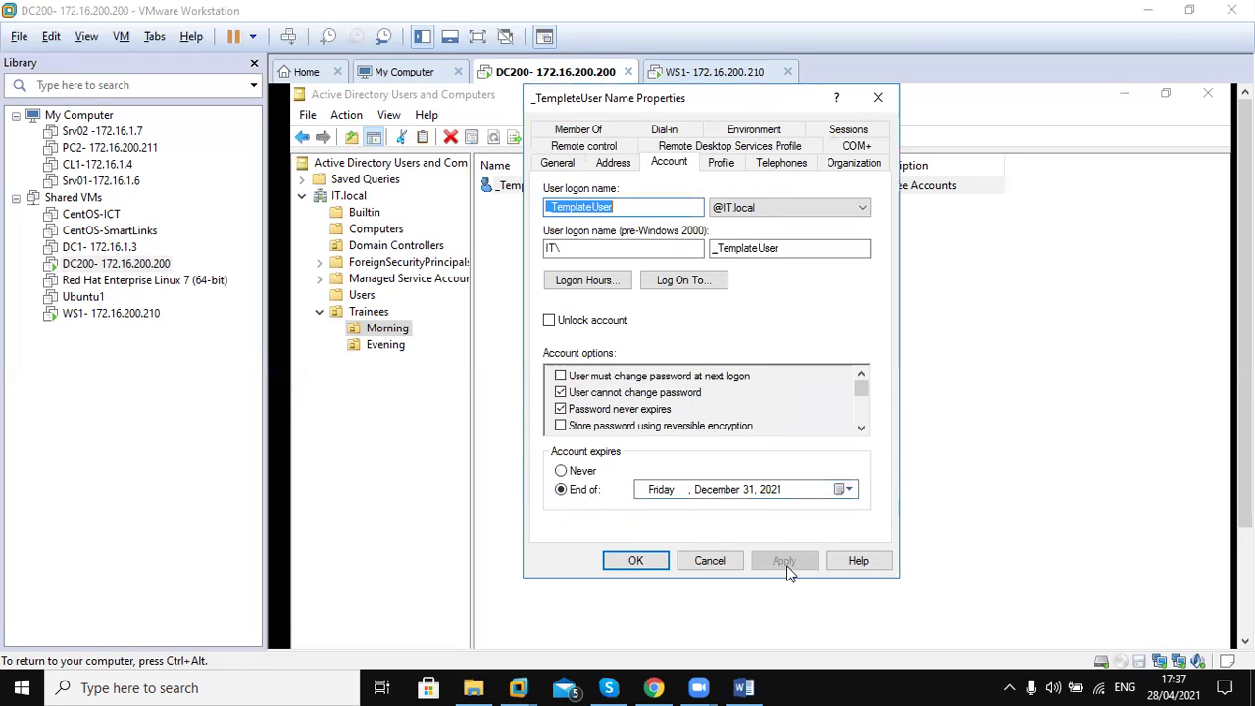
Save with OK, reopen _TempleteUser Name's properties and go to the Profile tab
click(626, 568)
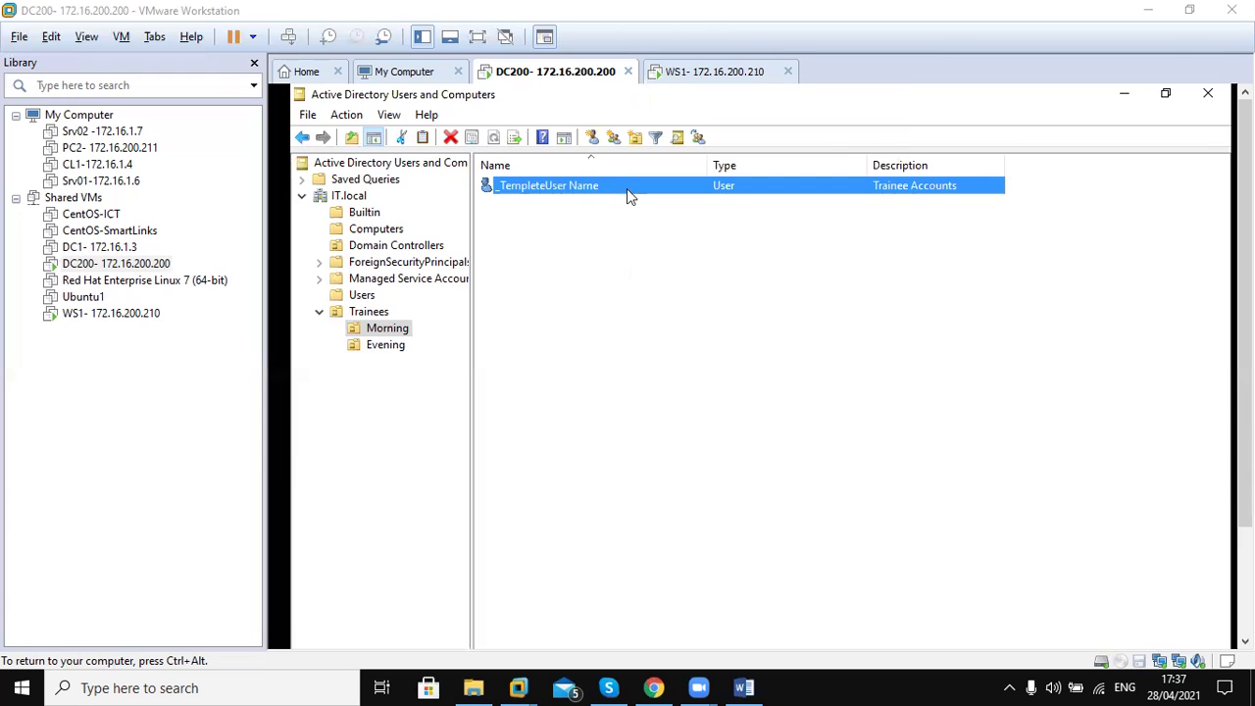
double_click(626, 188)
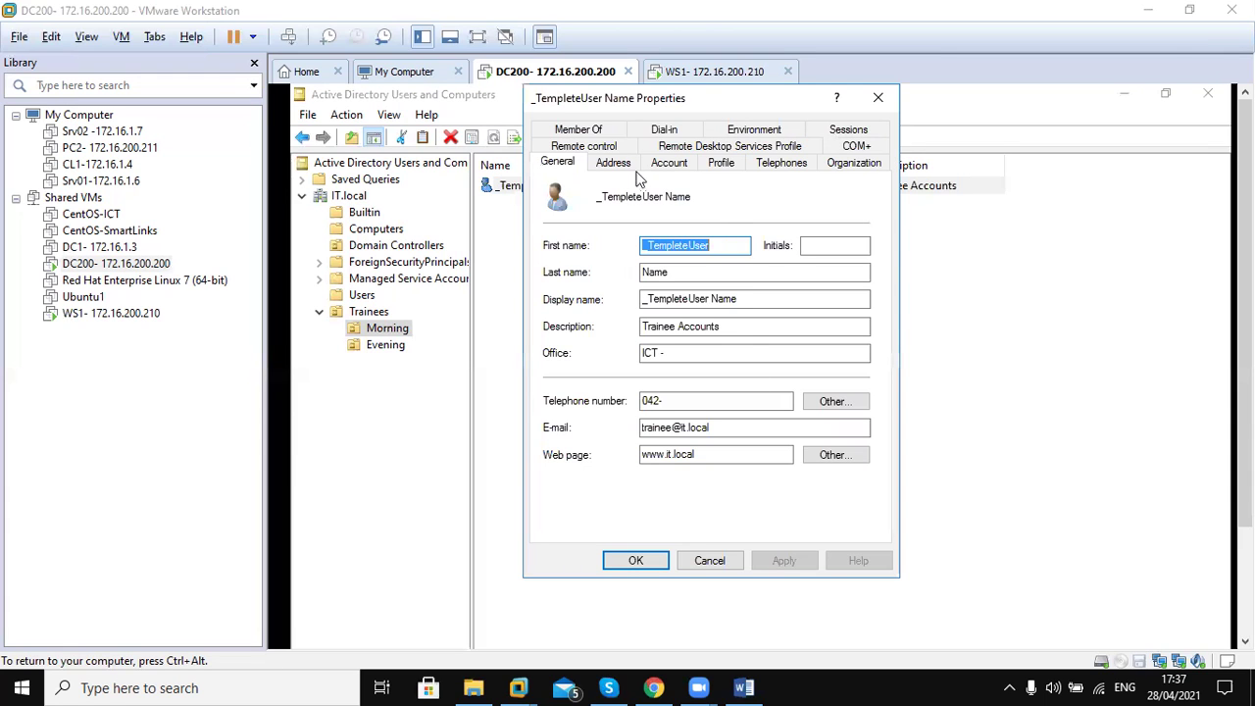
click(630, 169)
click(668, 169)
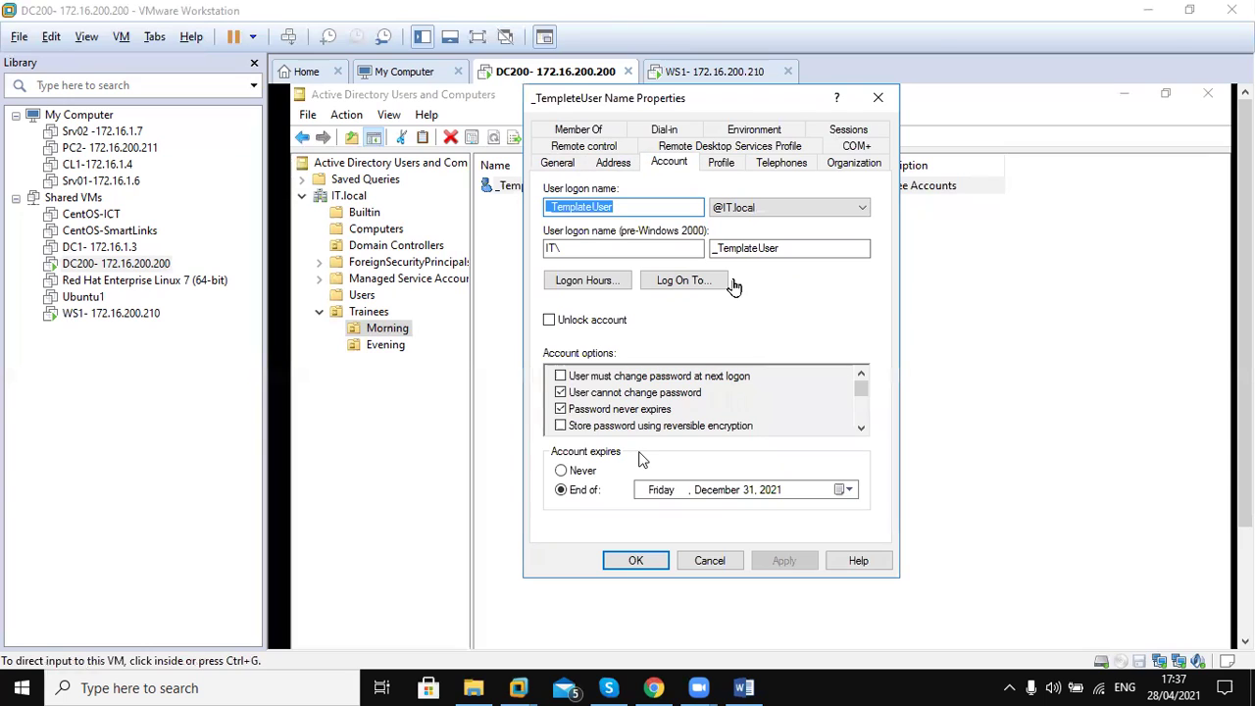
click(717, 164)
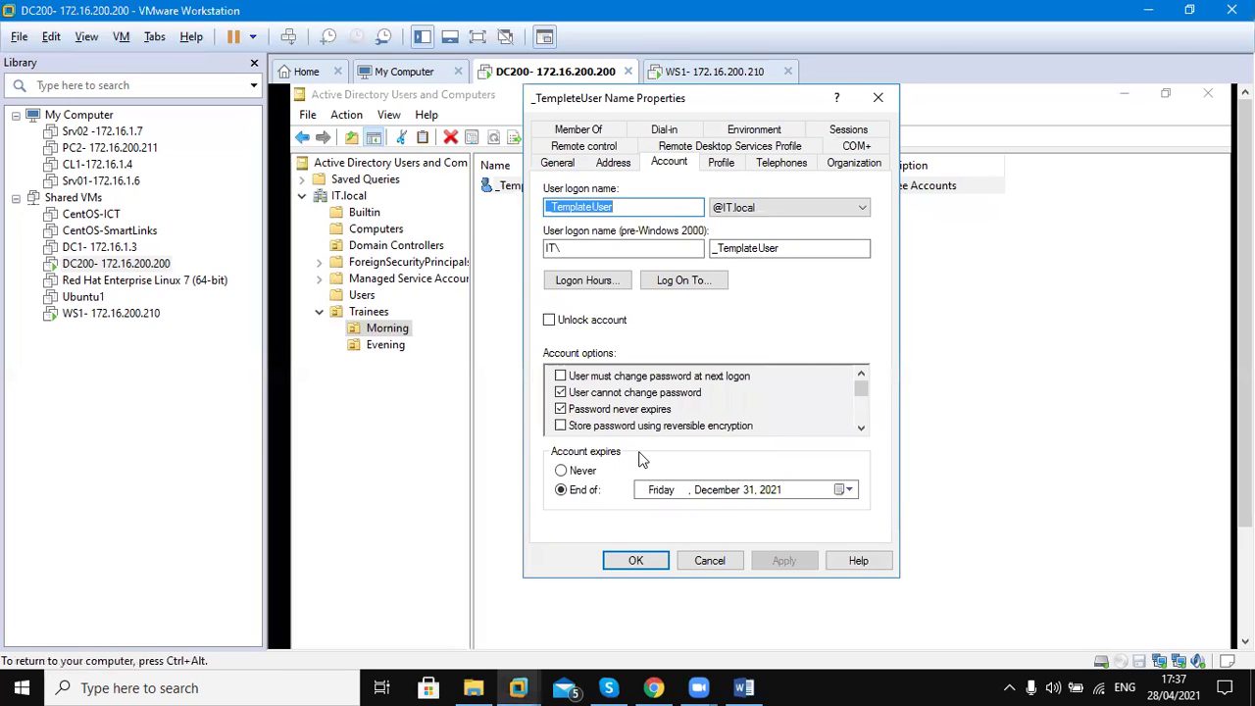
click(725, 163)
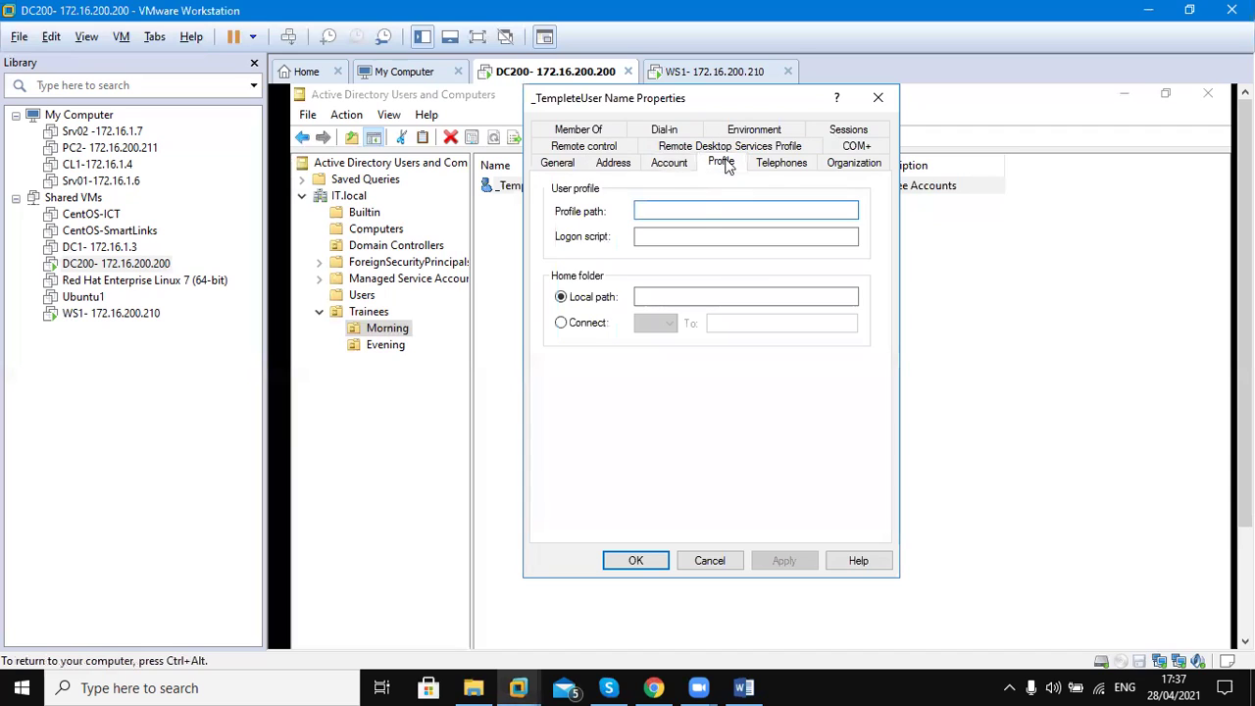
Choose Connect with drive Z: for the home folder and begin the To: network path
click(675, 208)
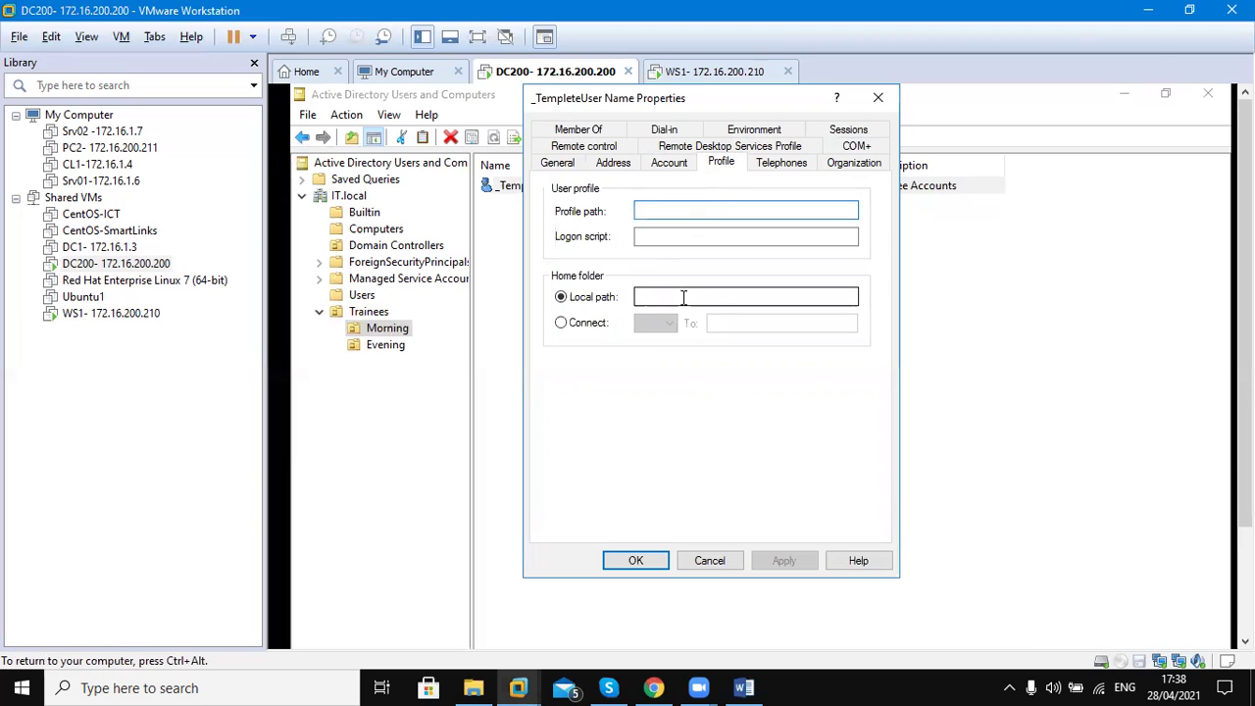
click(562, 323)
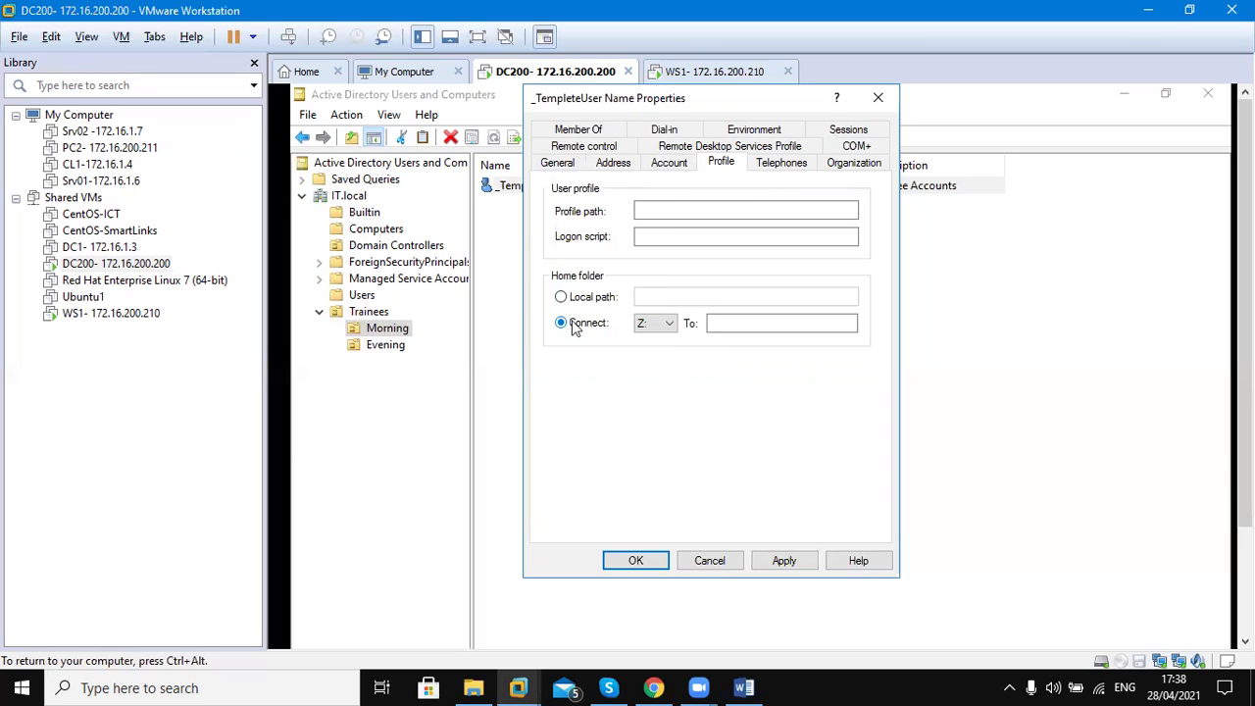
click(717, 324)
Enter \\dc200\sharefolder as the home folder path for drive Z: on the Profile tab
text(\\)
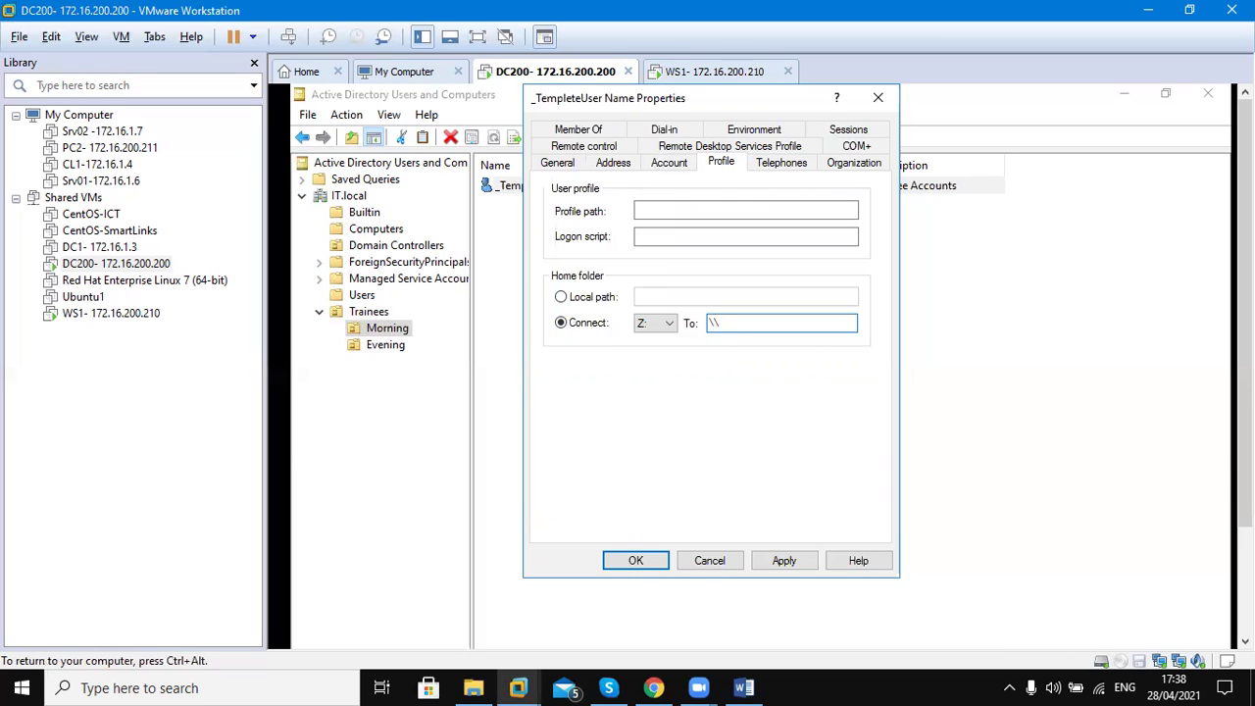
text(dc200\sharefolder)
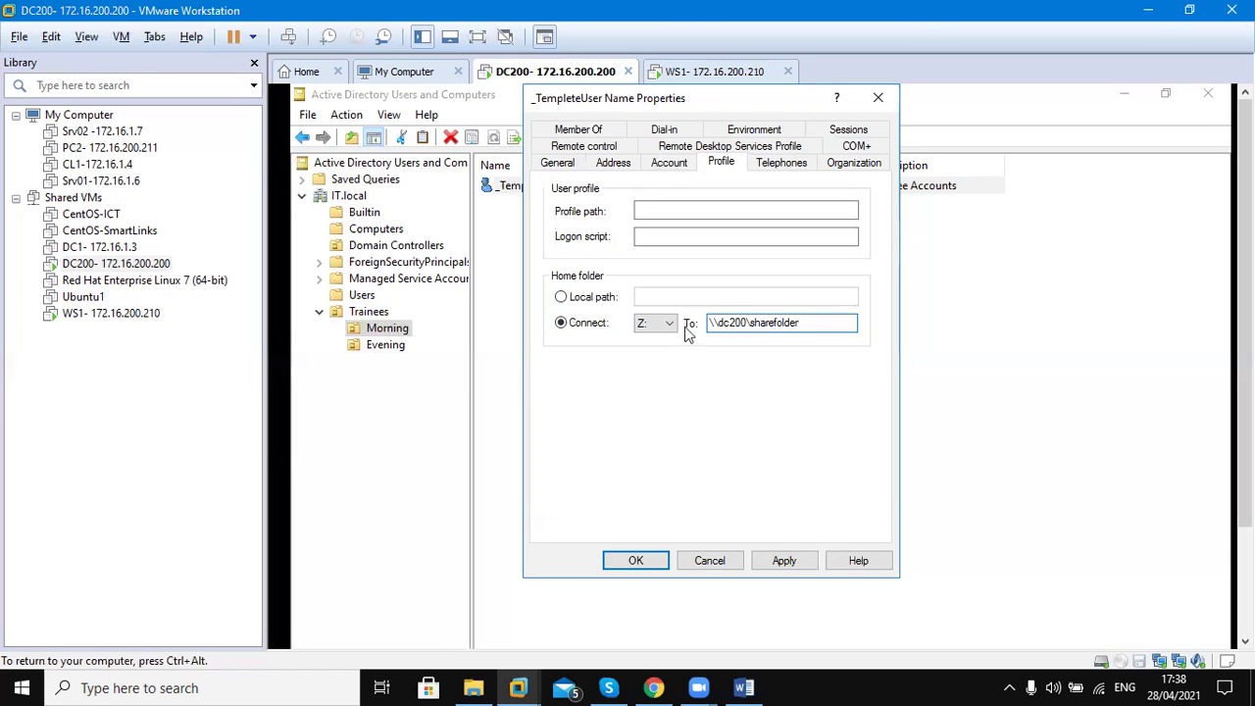
click(657, 214)
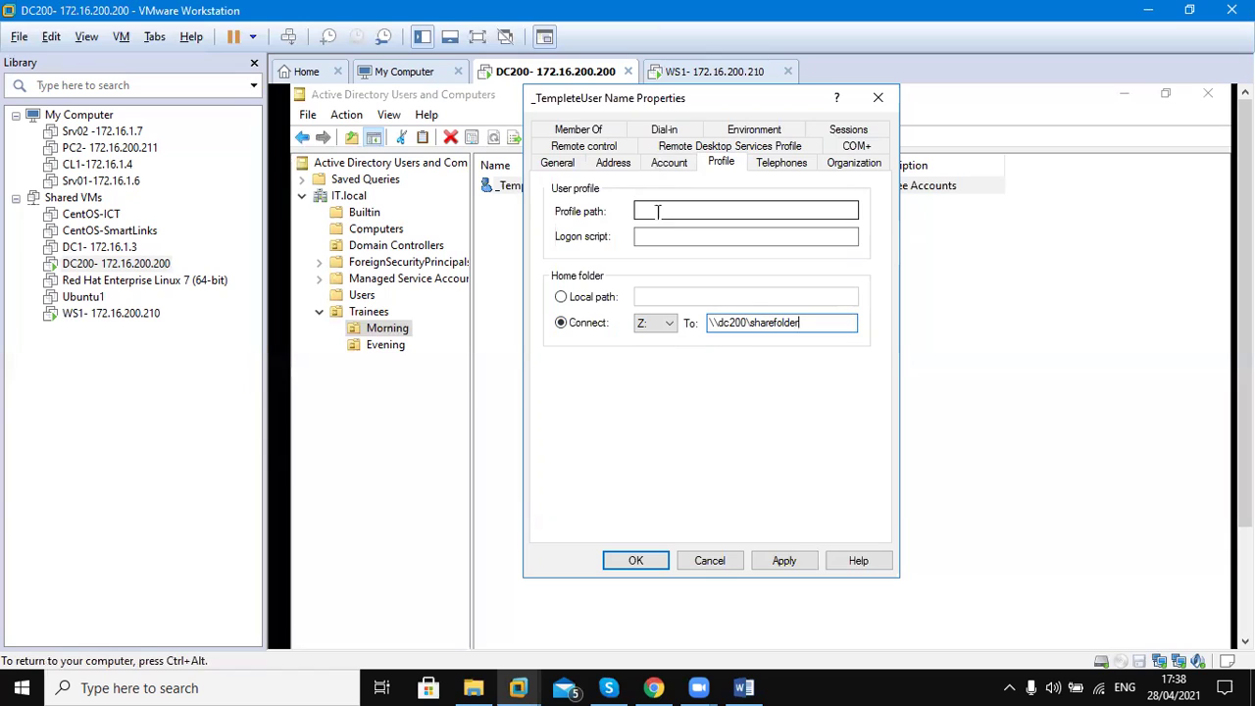
click(803, 323)
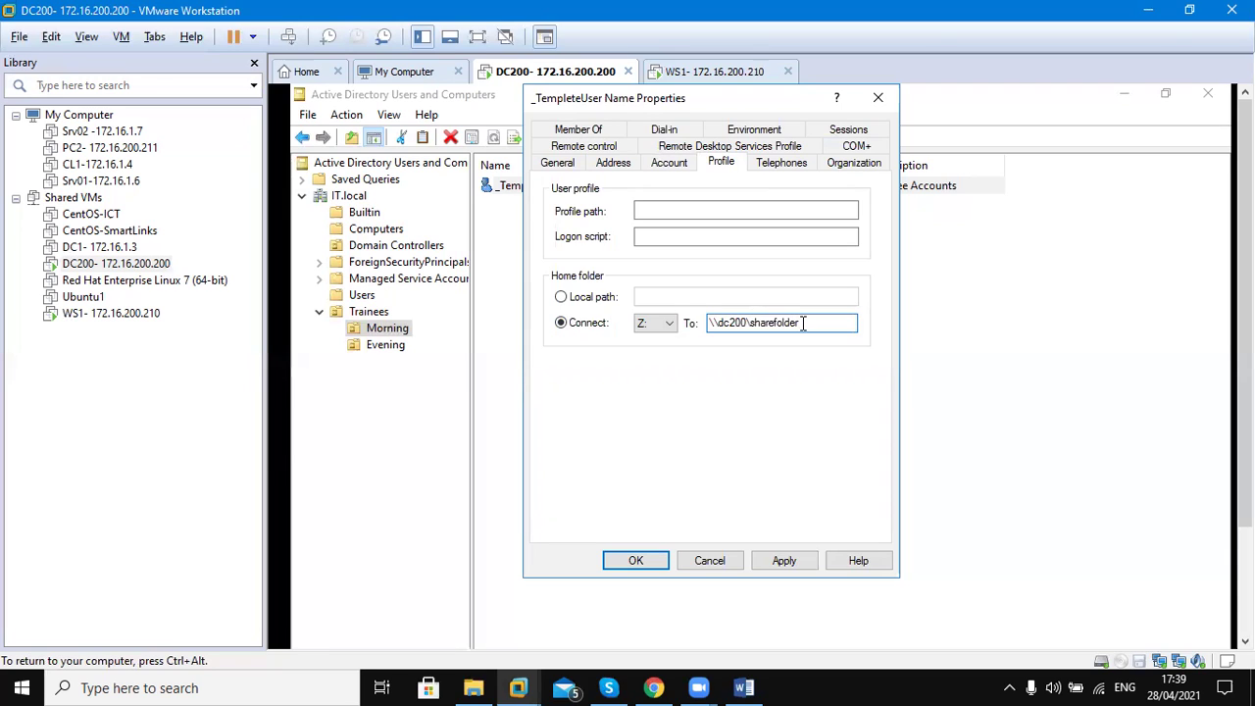
click(684, 210)
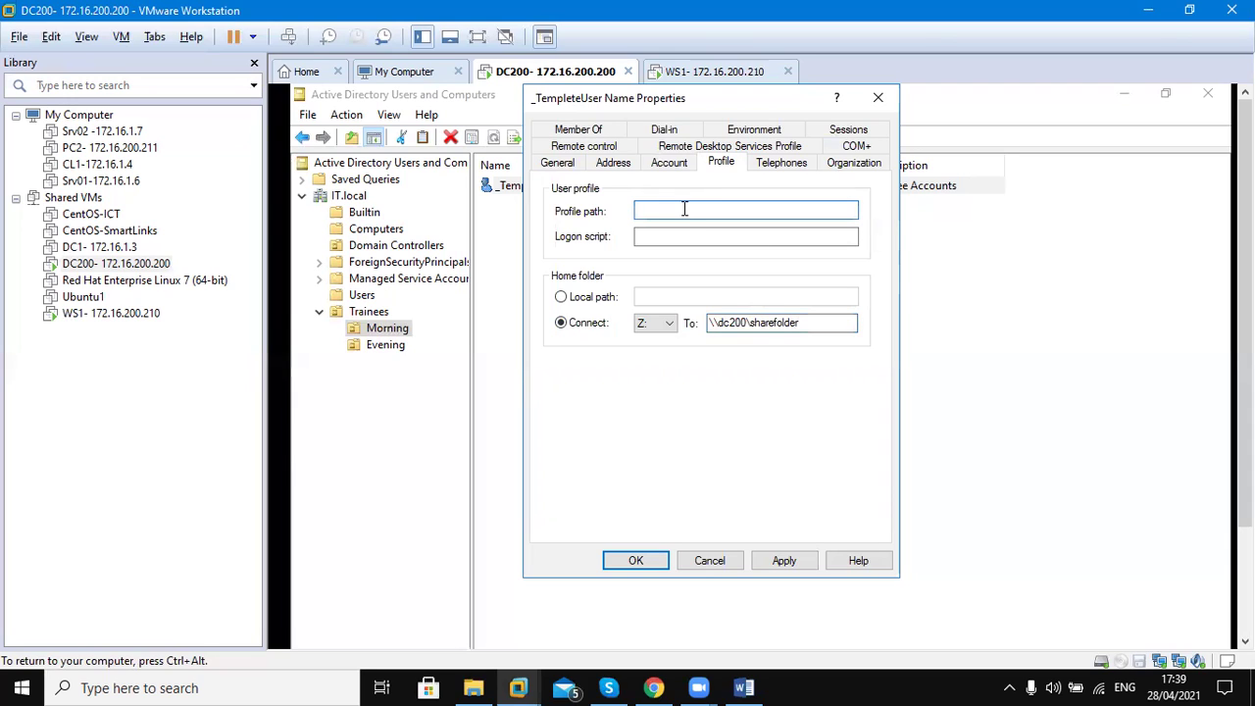
click(838, 323)
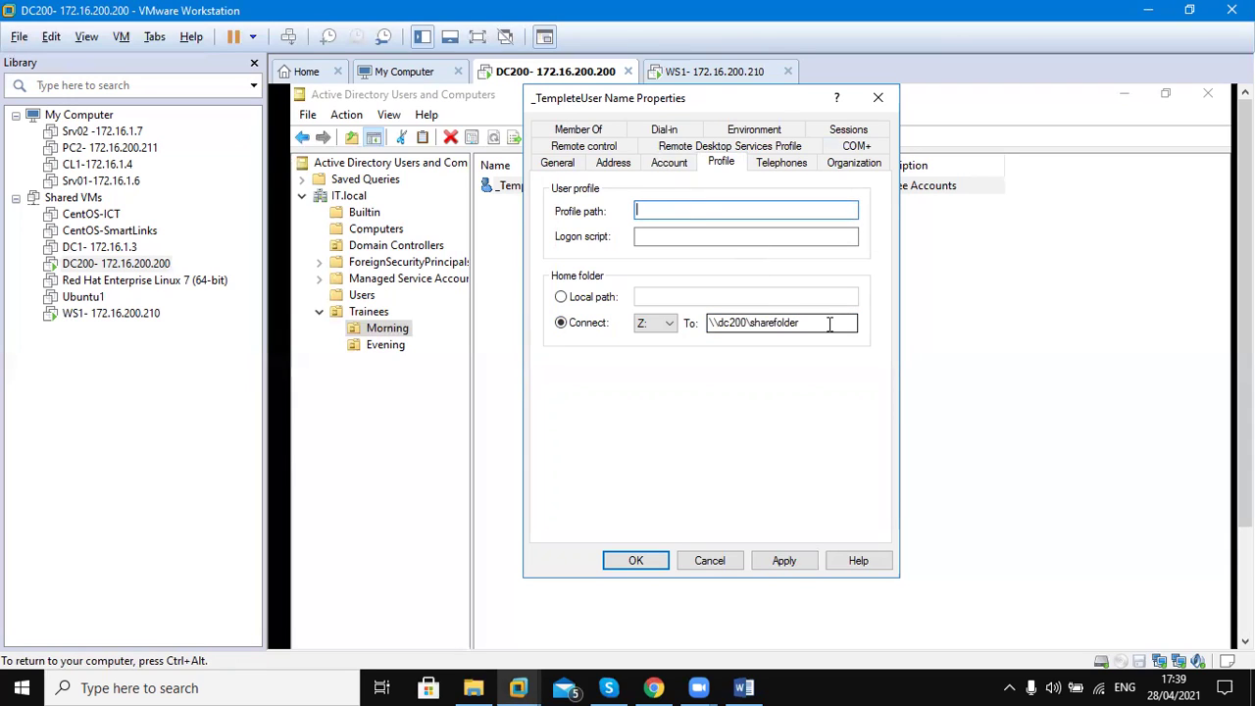
Erase the \\dc200\sharefolder home folder path, then return to the Account tab showing the December 31, 2021 expiry
key(BackSpace)
key(BackSpace)
key(BackSpace)
key(BackSpace)
key(BackSpace)
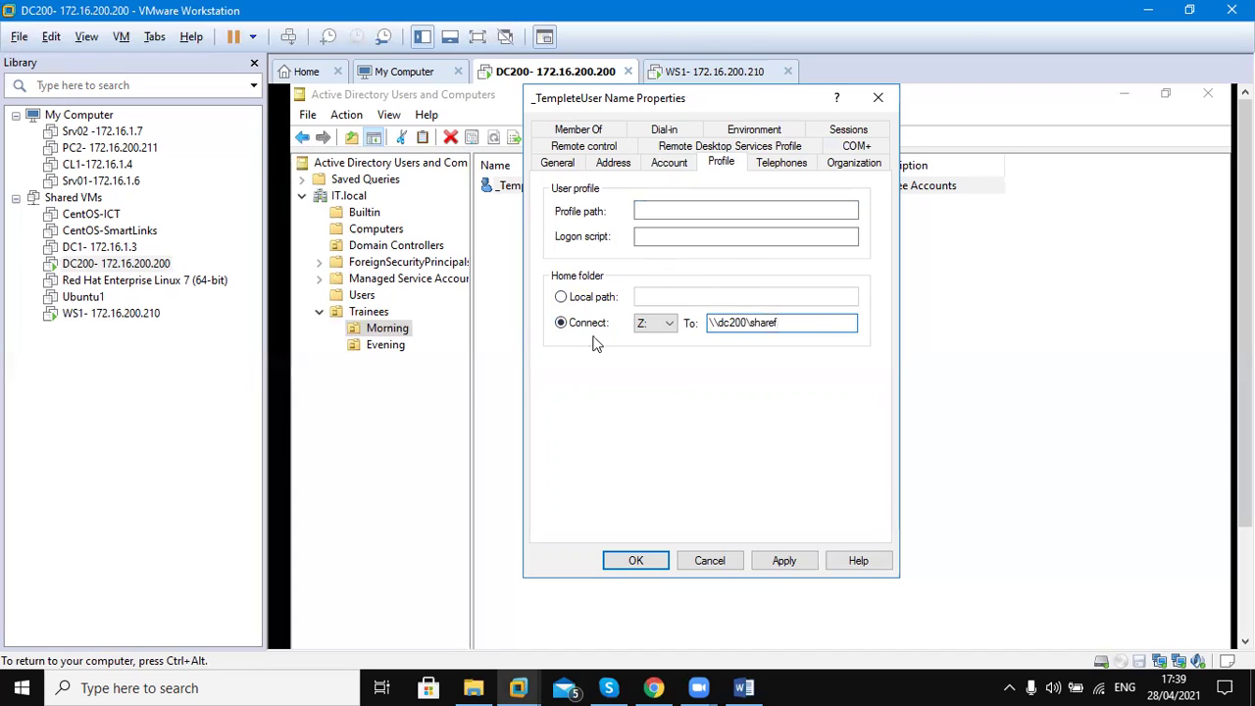
key(BackSpace)
key(BackSpace)
key(BackSpace)
key(BackSpace)
key(BackSpace)
key(BackSpace)
key(BackSpace)
key(BackSpace)
key(BackSpace)
key(BackSpace)
key(BackSpace)
key(BackSpace)
key(BackSpace)
key(BackSpace)
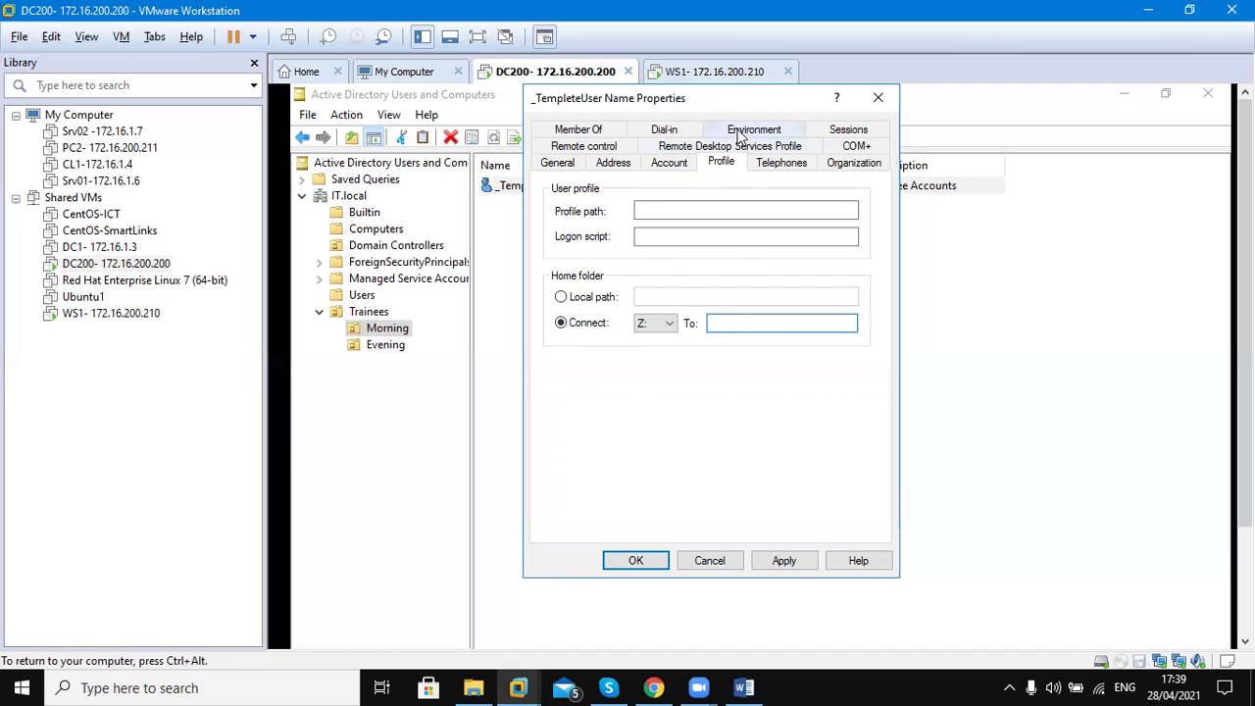
click(774, 163)
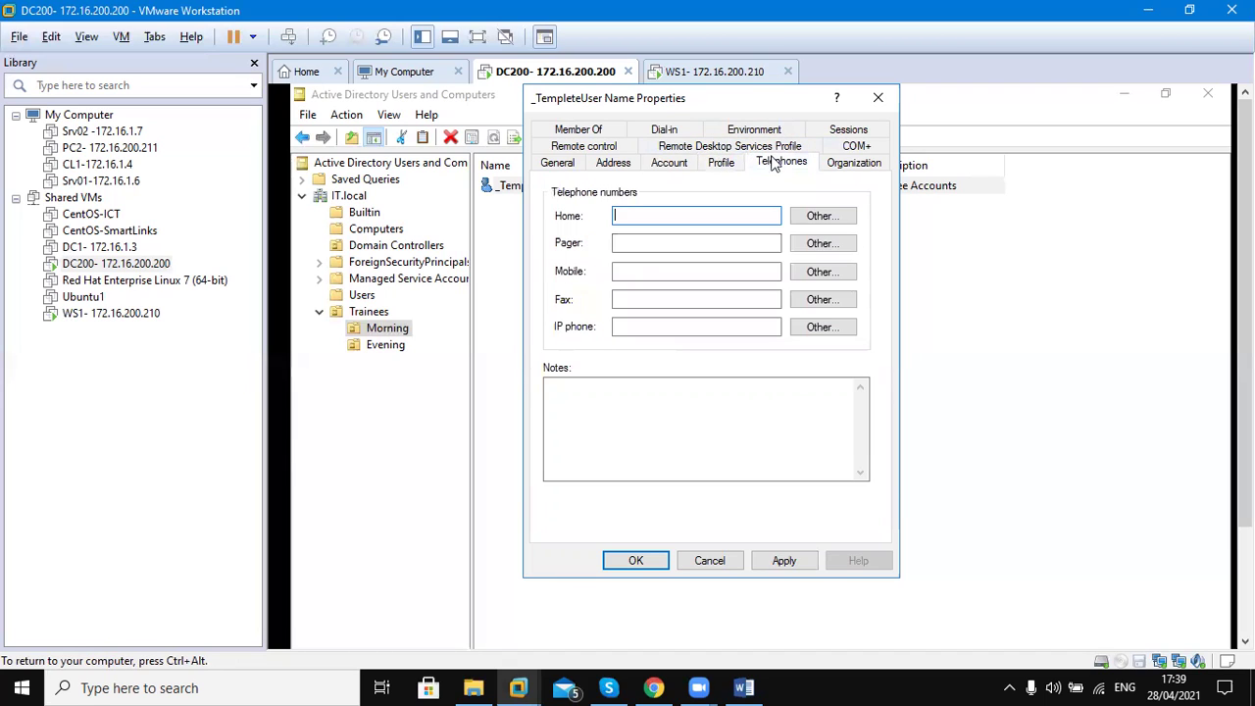
click(716, 169)
click(672, 167)
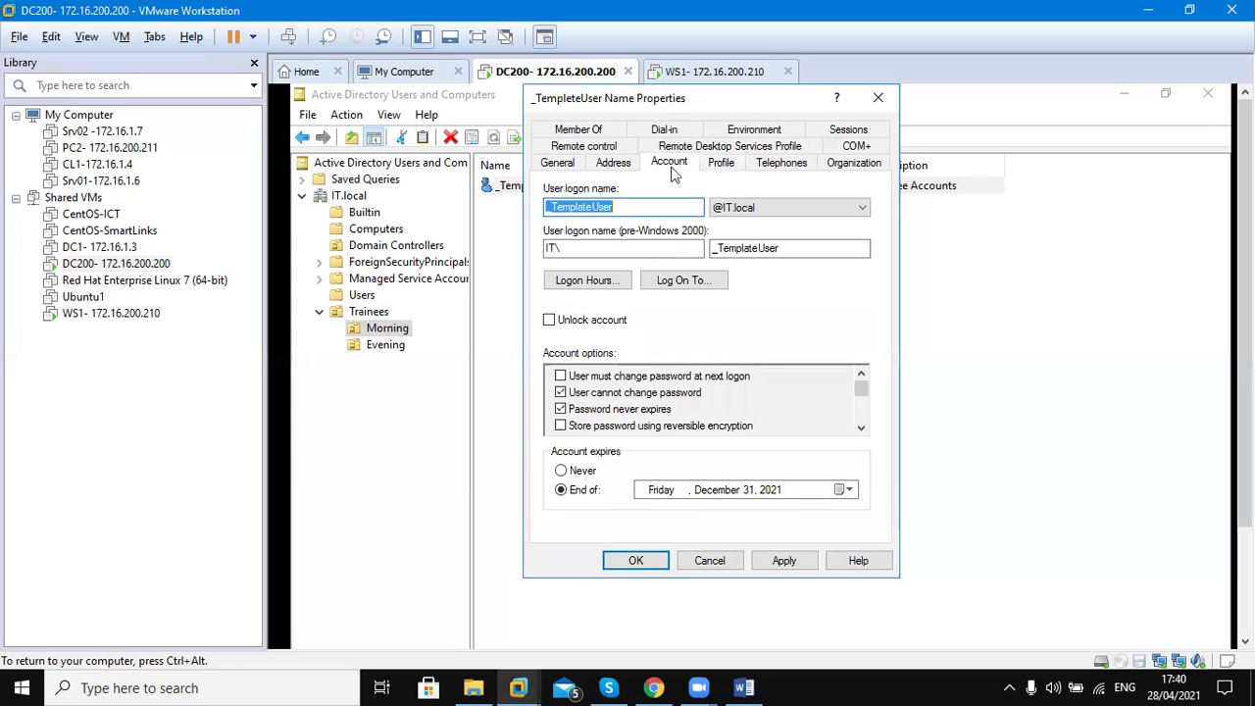
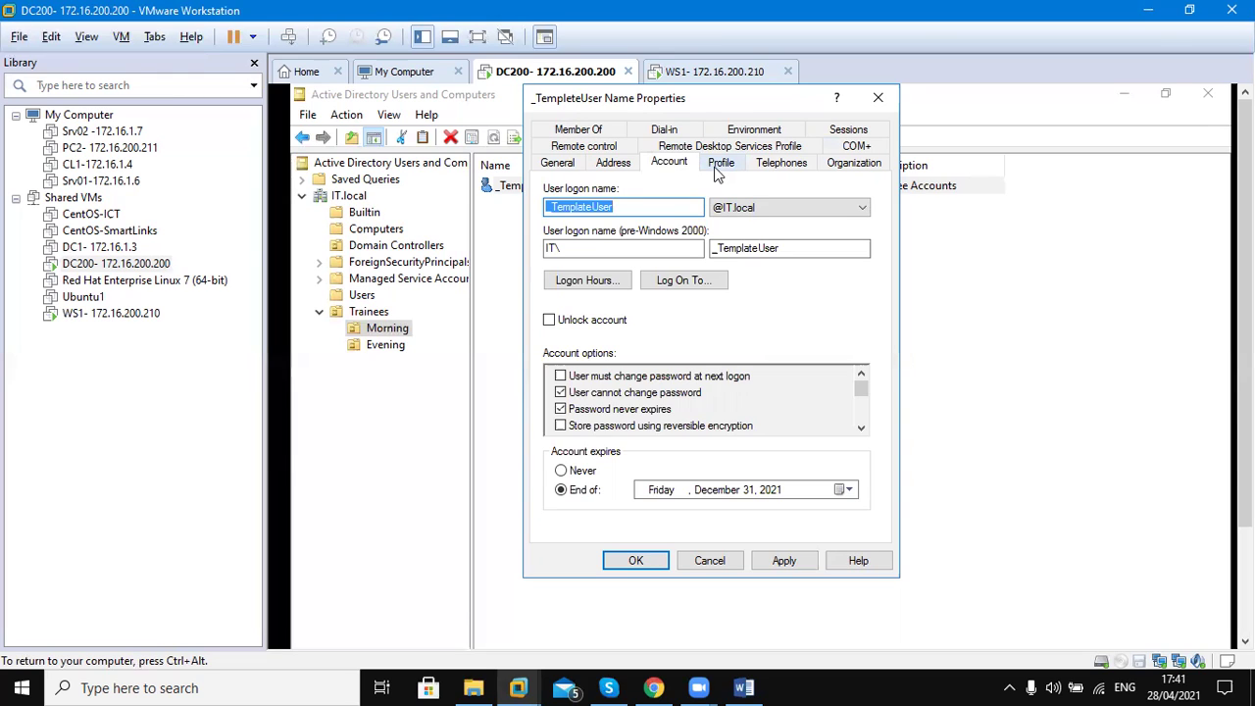
Look through the template's Profile, Telephones, Member Of, Remote Desktop and Account tabs, ending on Organization
click(718, 165)
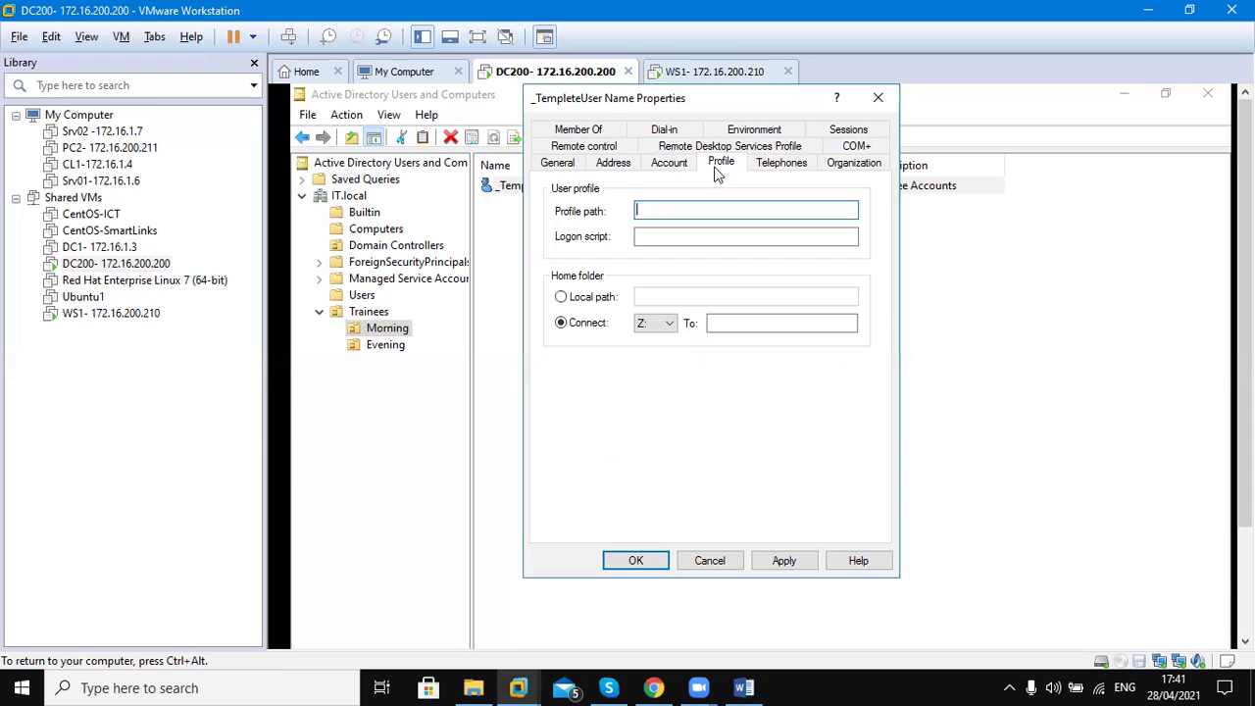
click(801, 164)
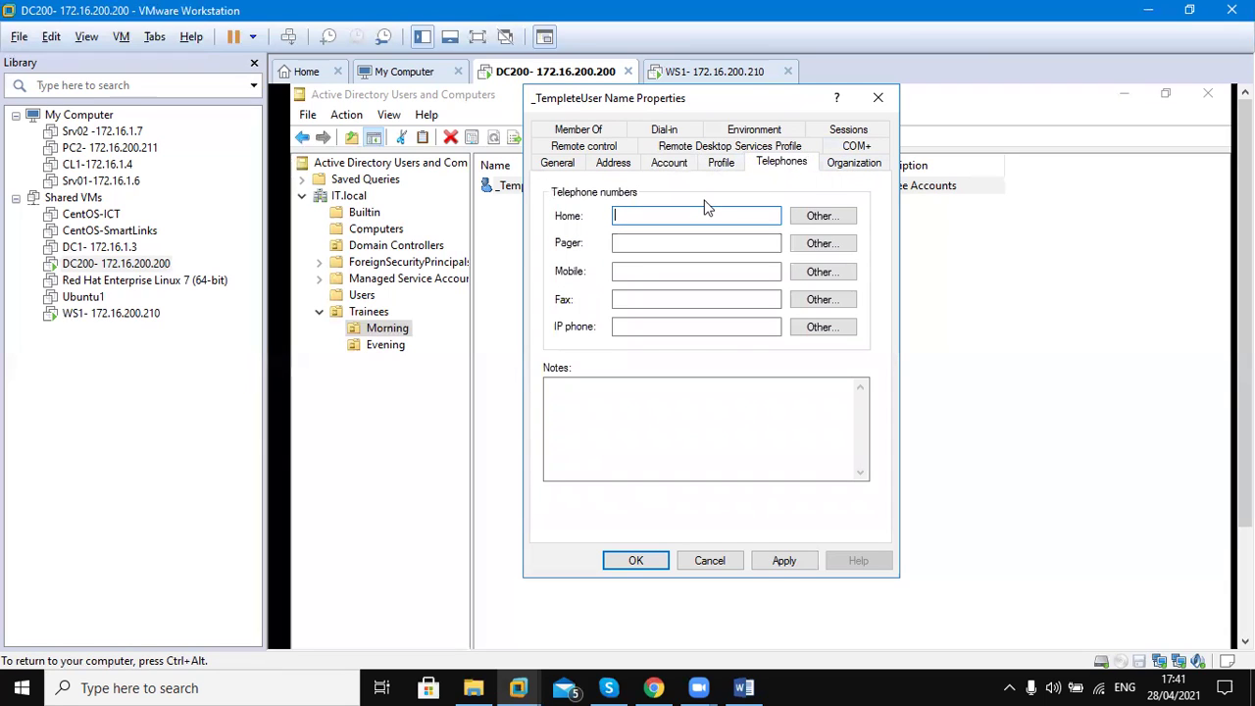
click(595, 130)
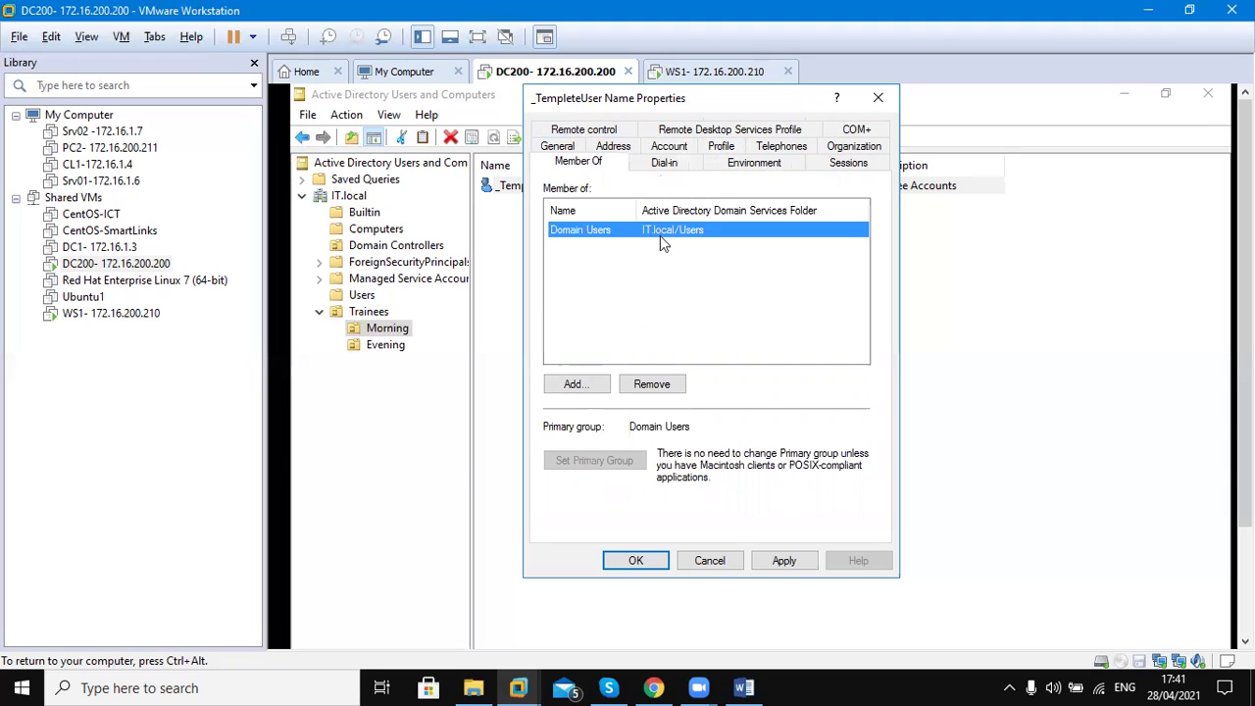
click(730, 164)
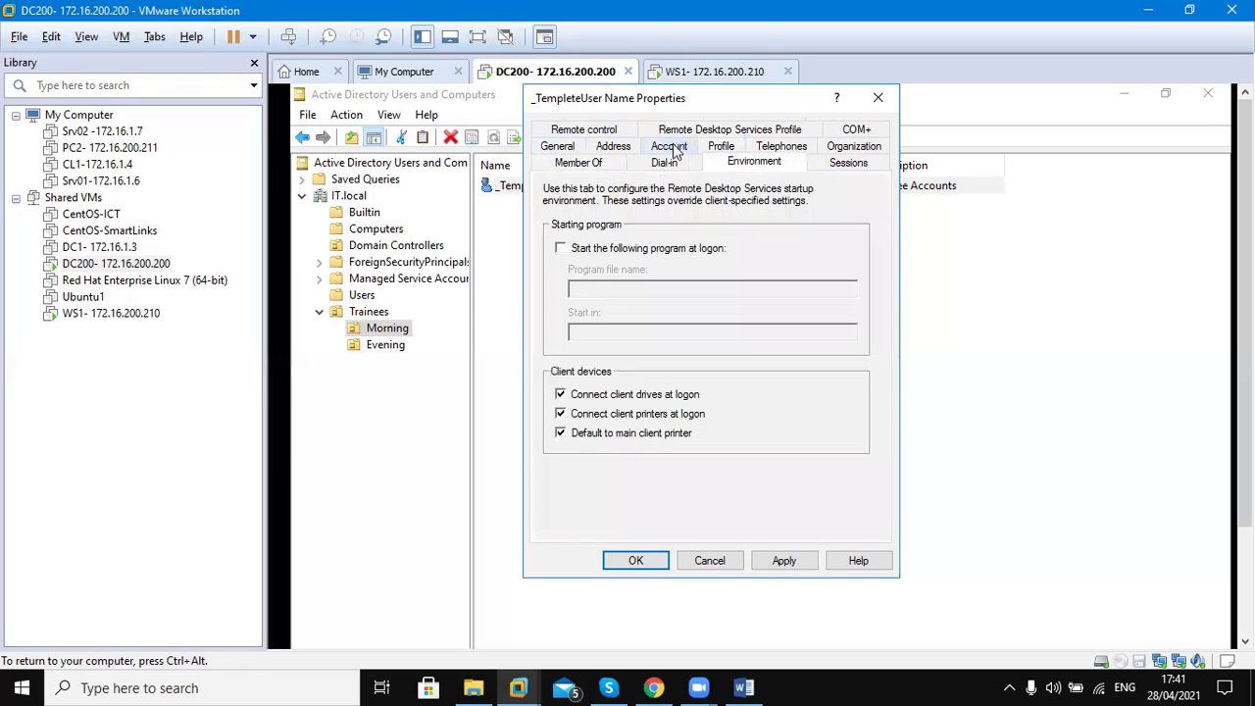
click(675, 146)
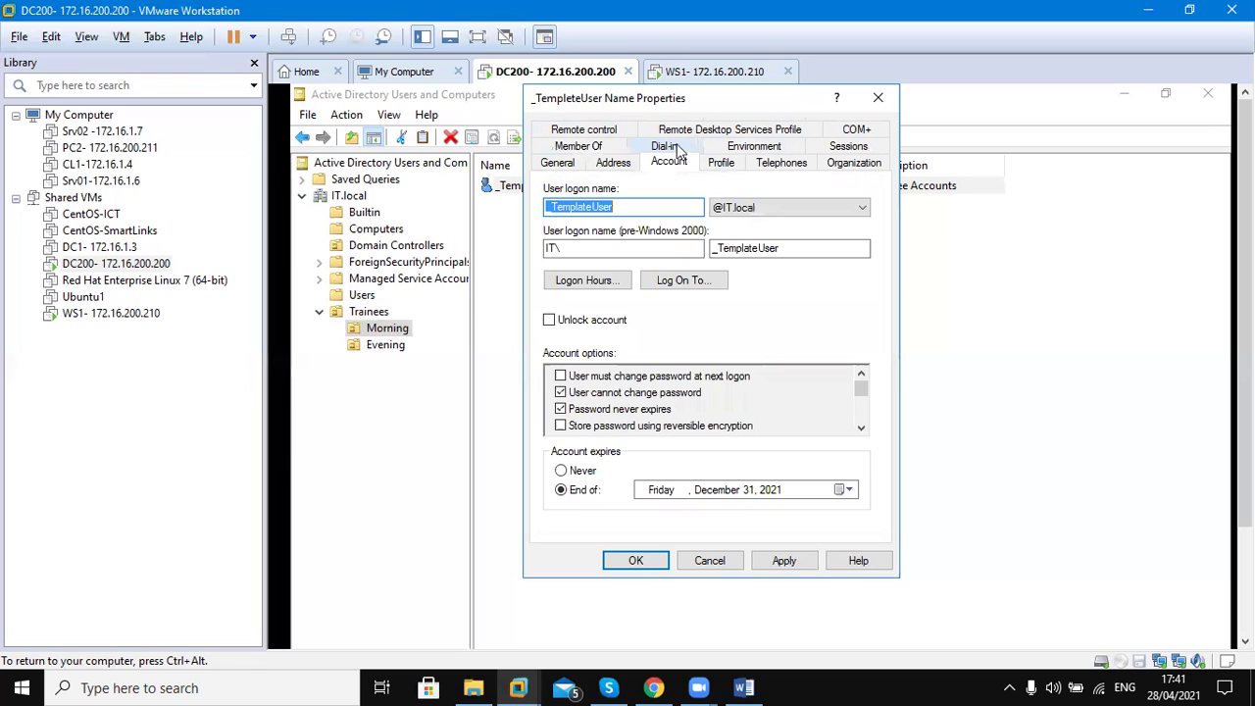
click(838, 169)
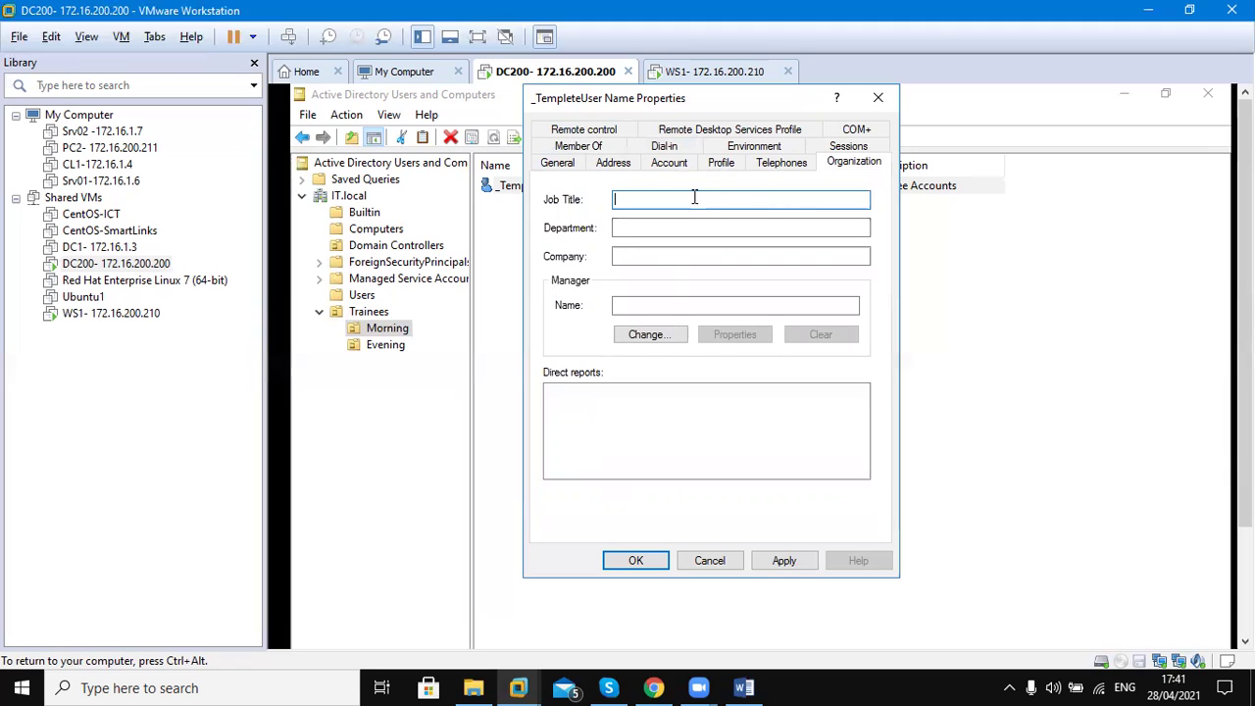
Enter job title Trainee, department IT and company ICT, then start choosing a manager
text(Trainee)
click(629, 227)
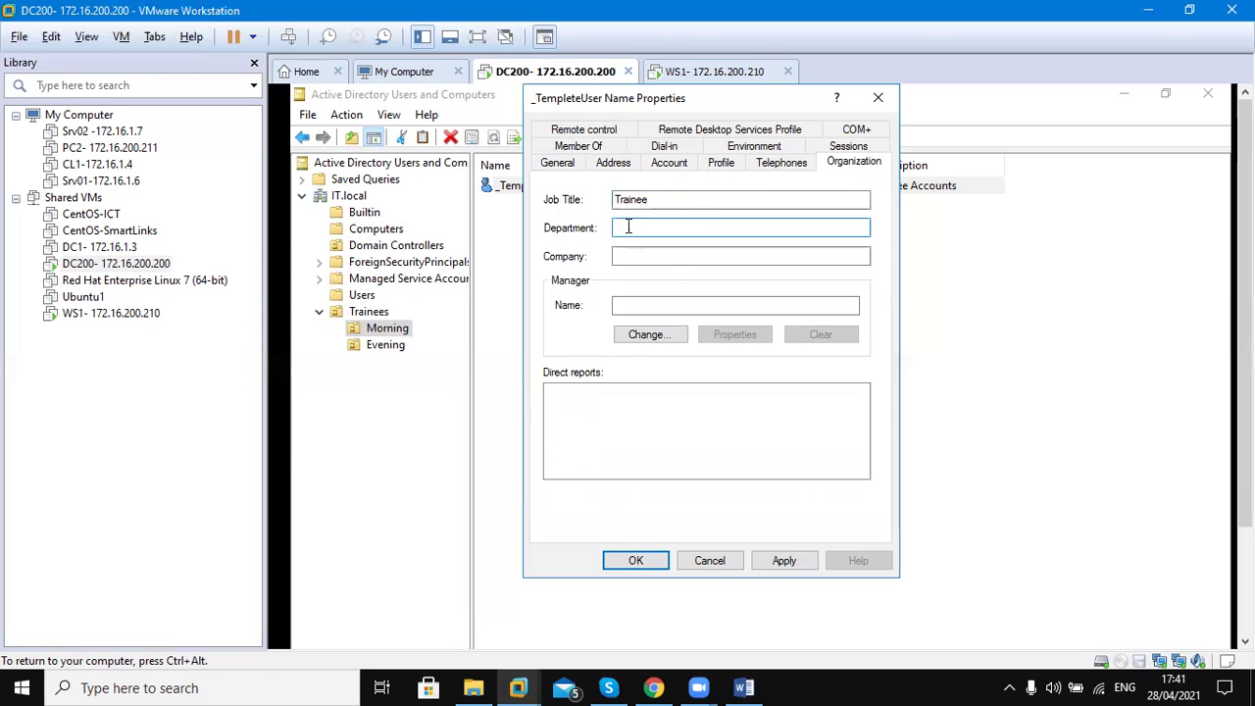
text(ICT)
key(Tab)
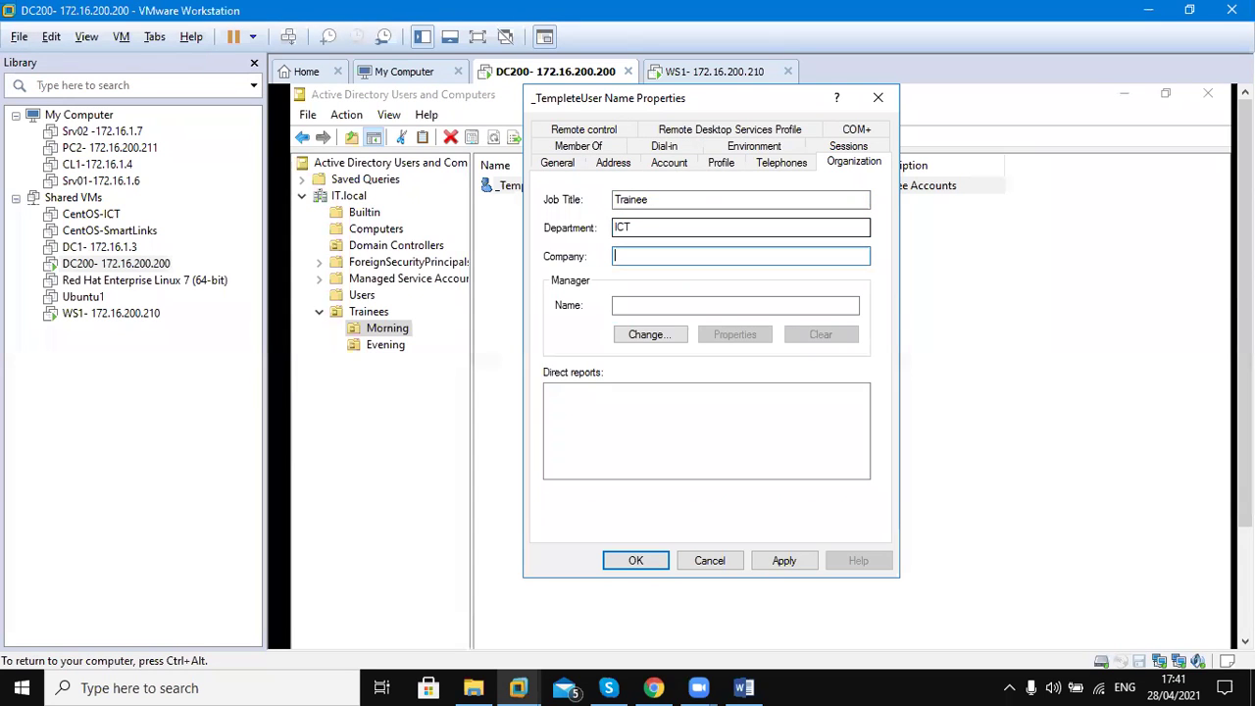
key(shift+Tab)
text(IT)
key(Tab)
text(ICT)
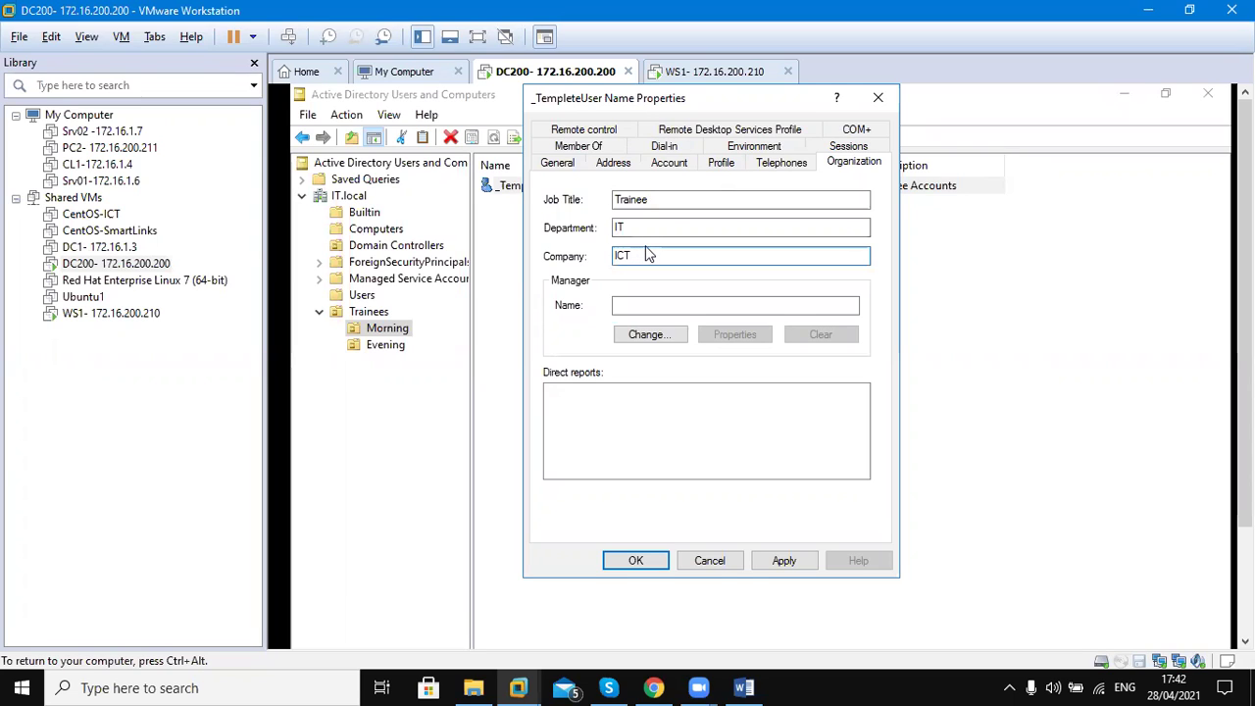
click(652, 199)
drag(652, 199, 602, 204)
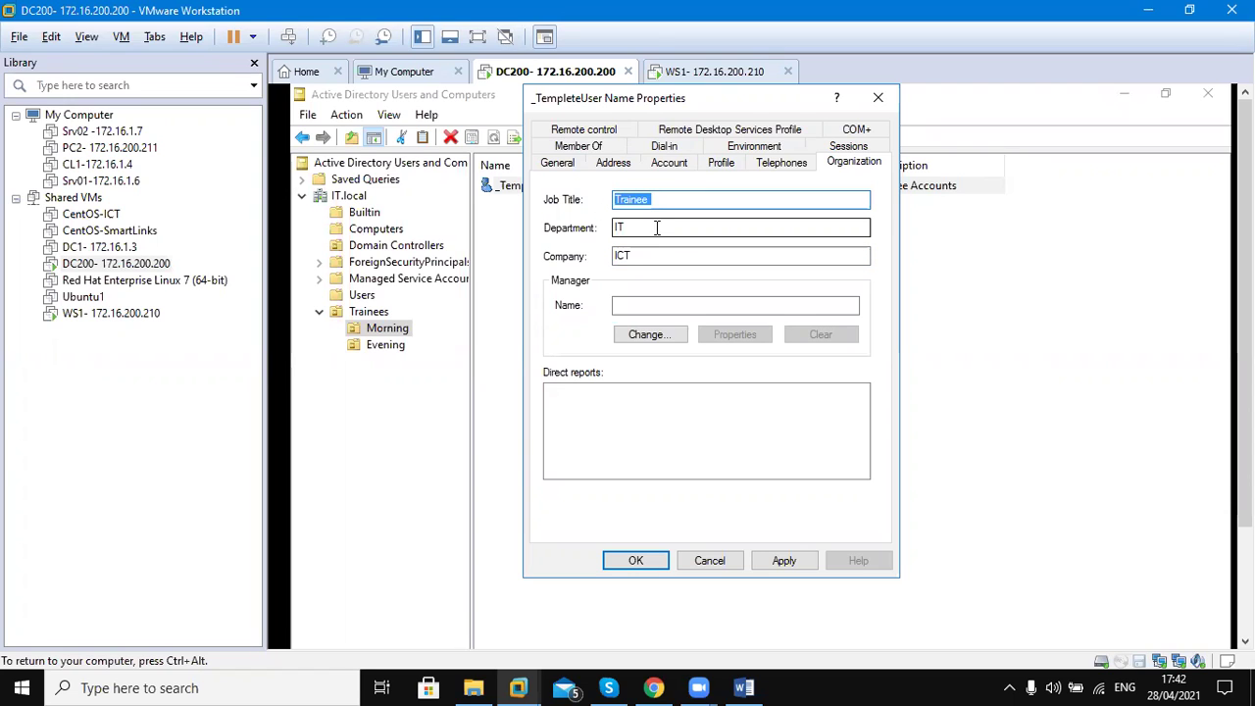
key(Tab)
drag(649, 258, 581, 260)
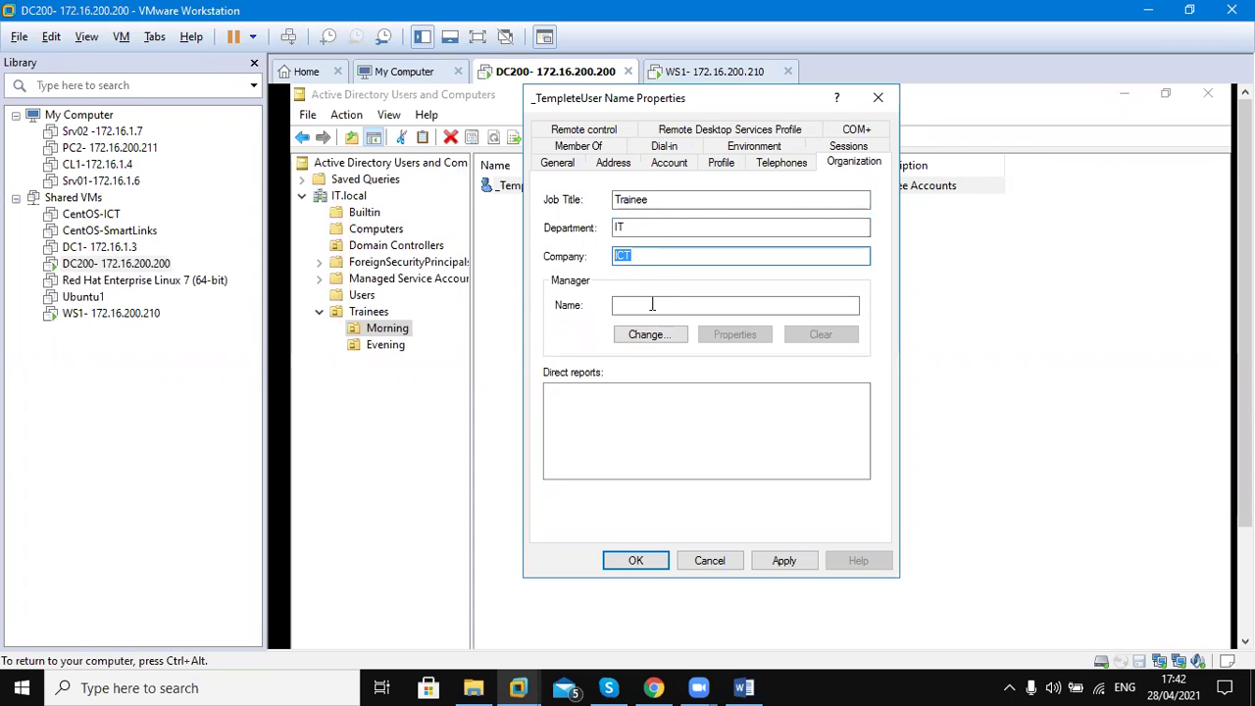
click(648, 337)
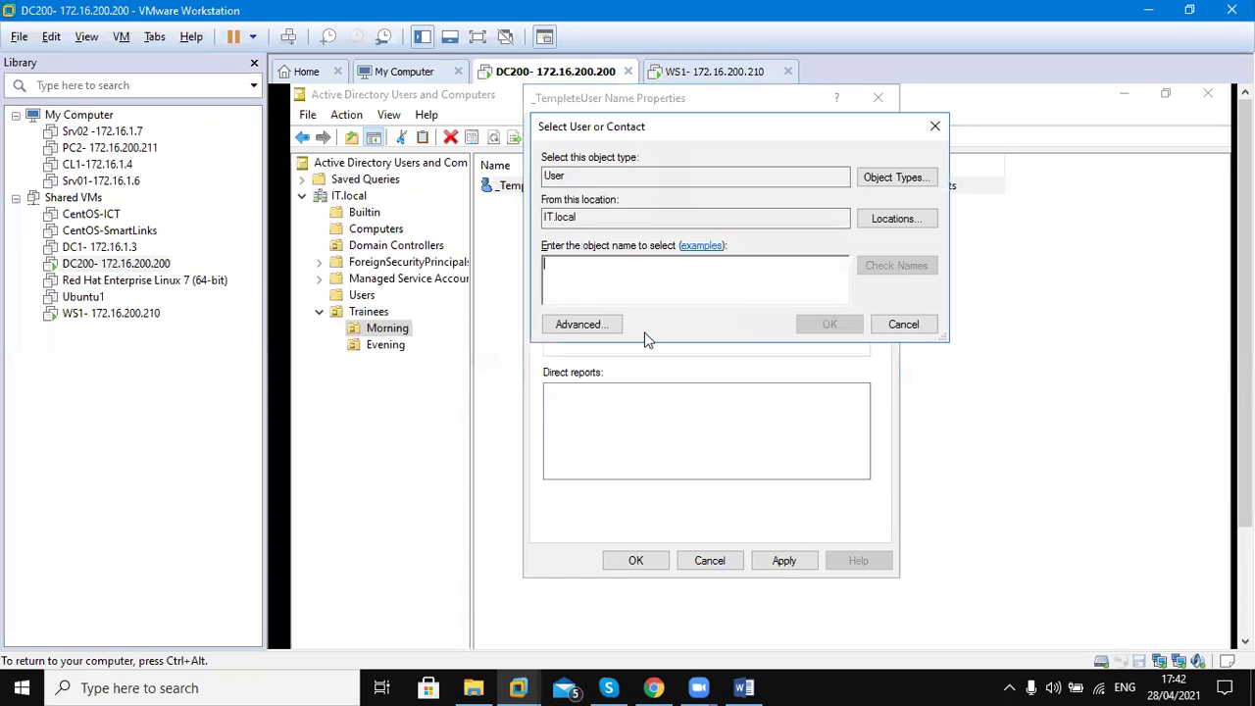
Search for the manager's name, resolve it with Check Names, and confirm it as manager
text(mua)
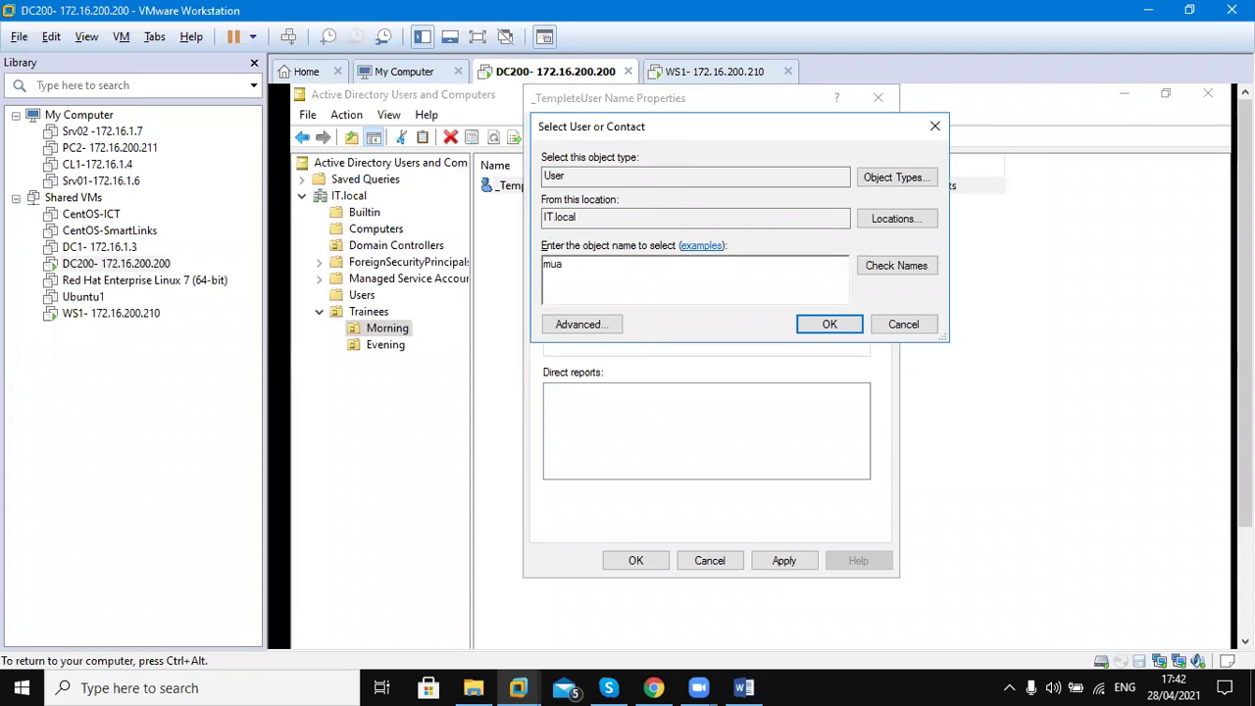
key(BackSpace)
text(h)
key(BackSpace)
text(azzam)
click(918, 267)
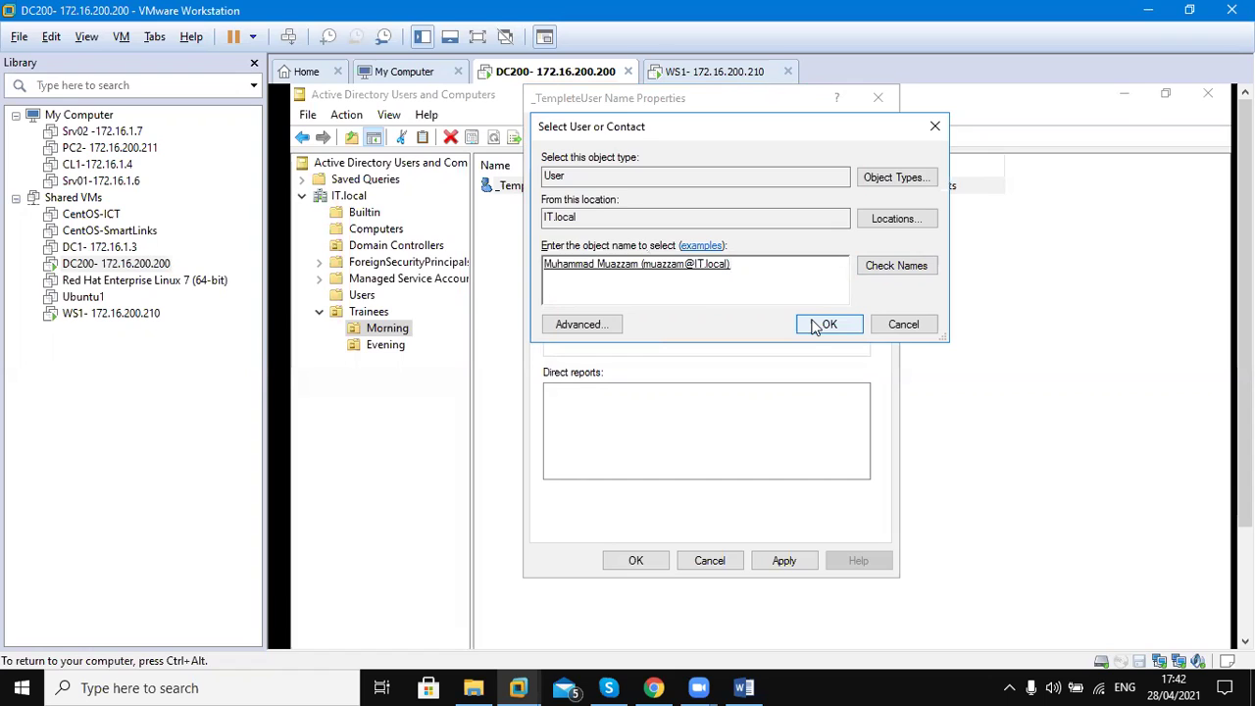
click(827, 325)
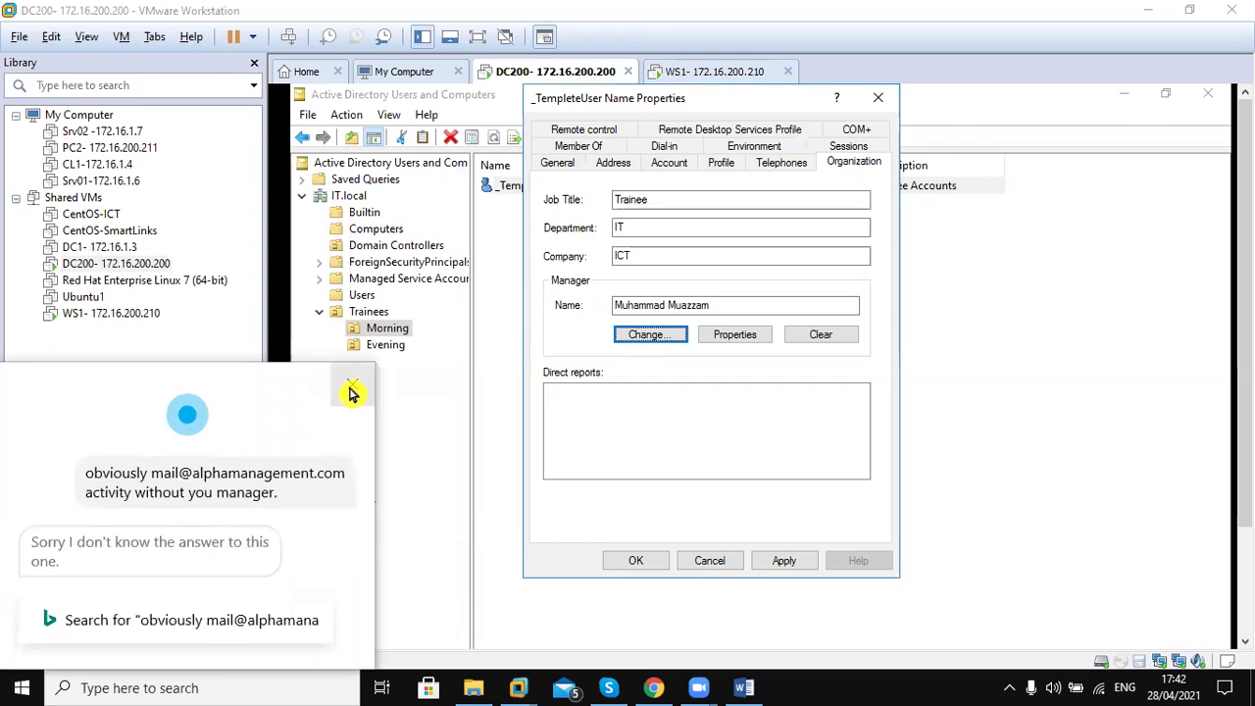
Dismiss the assistant popup, apply the organization details, and dismiss the invalid network path error
click(351, 394)
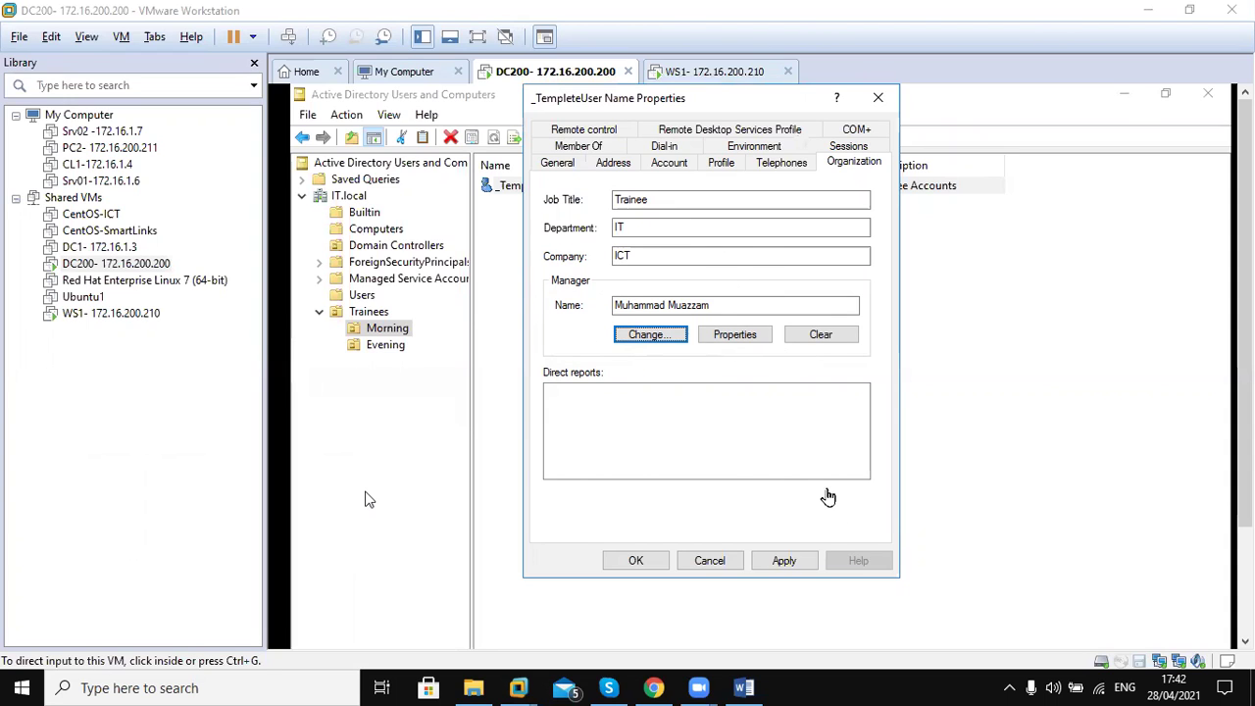
click(368, 500)
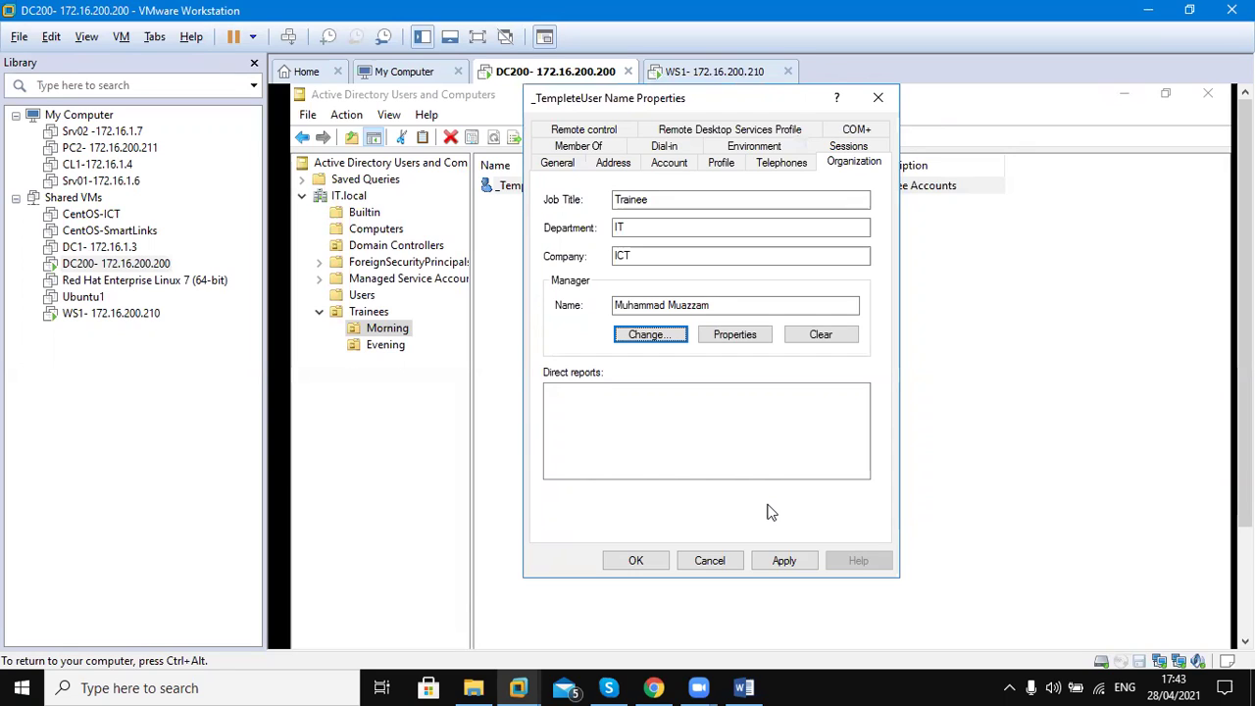
click(784, 558)
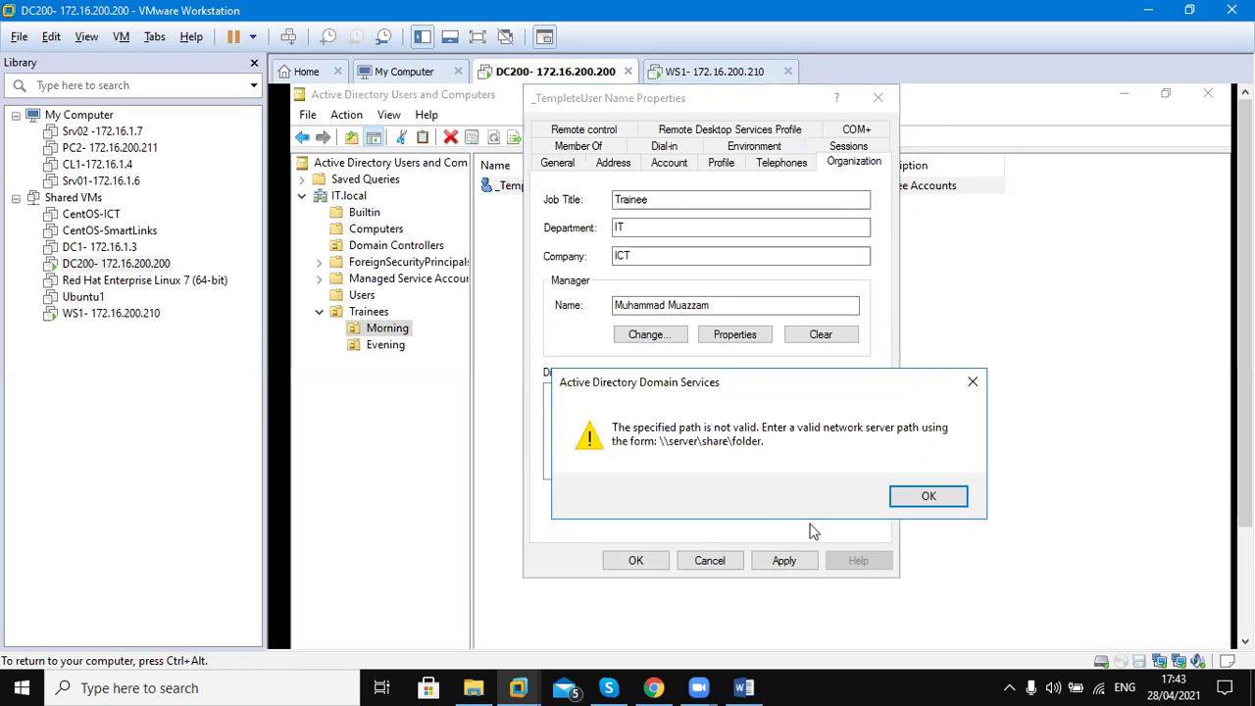
click(912, 498)
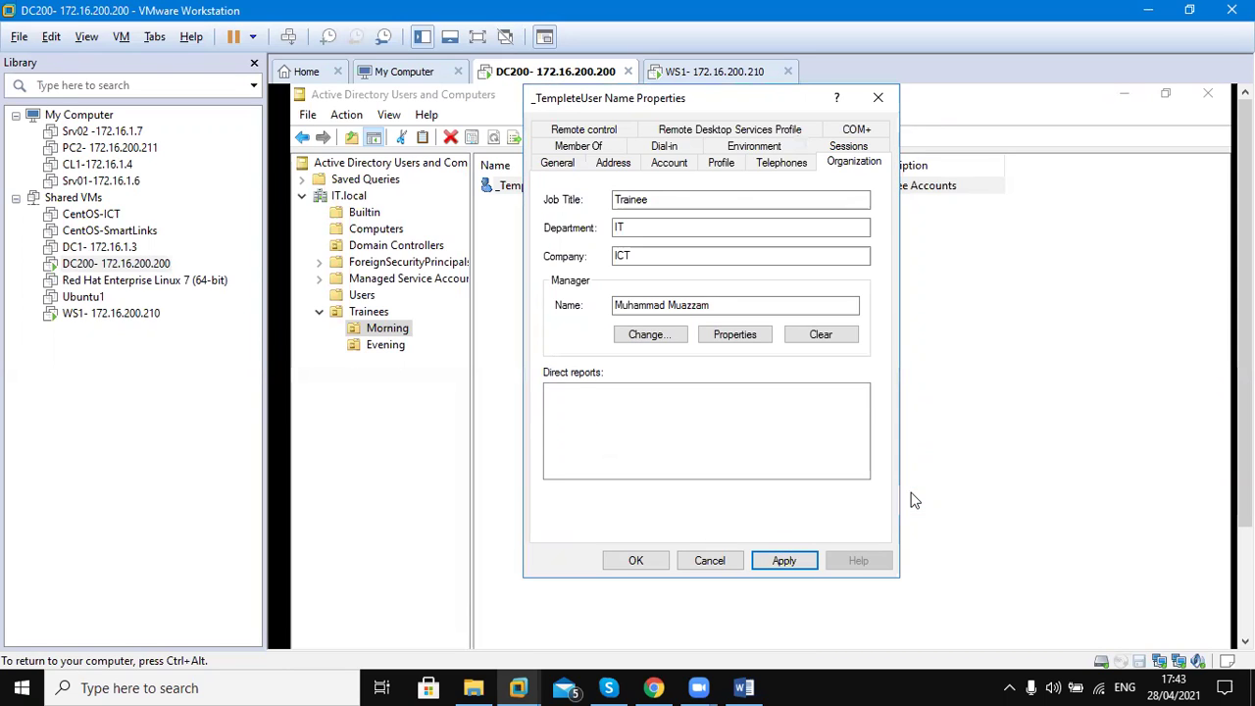
Switch the home folder to Local path on the Profile tab and apply
click(723, 164)
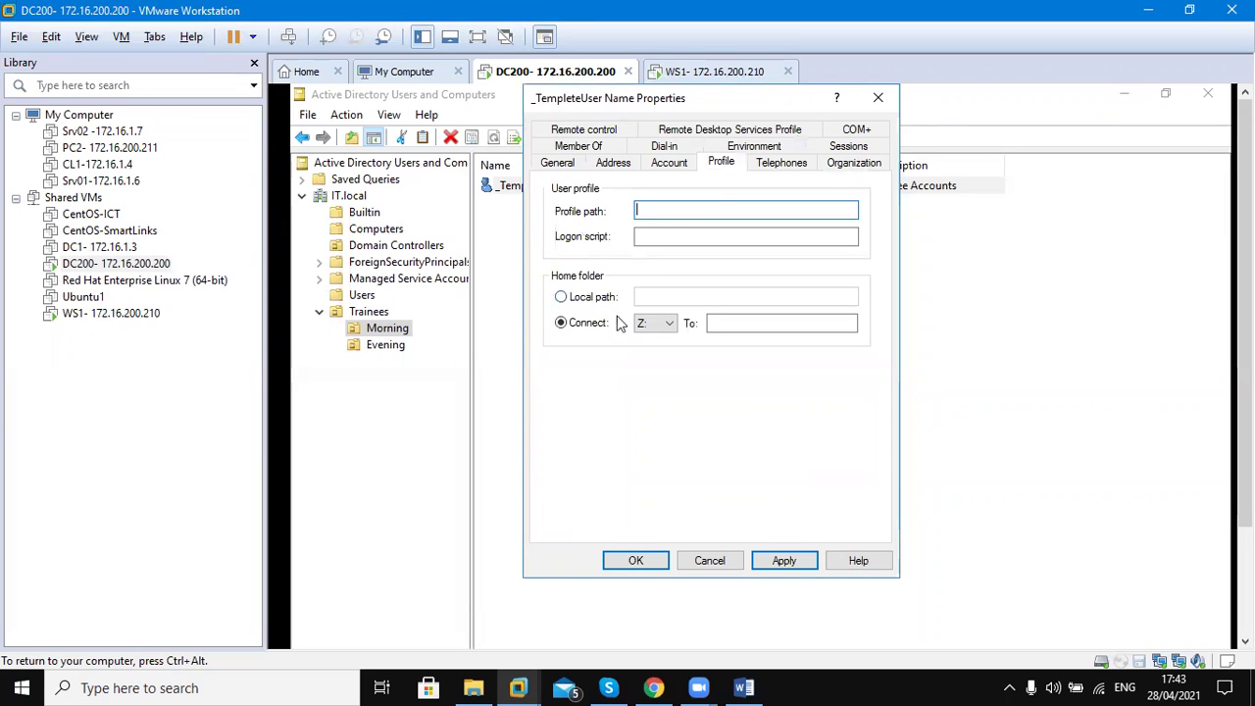
click(594, 299)
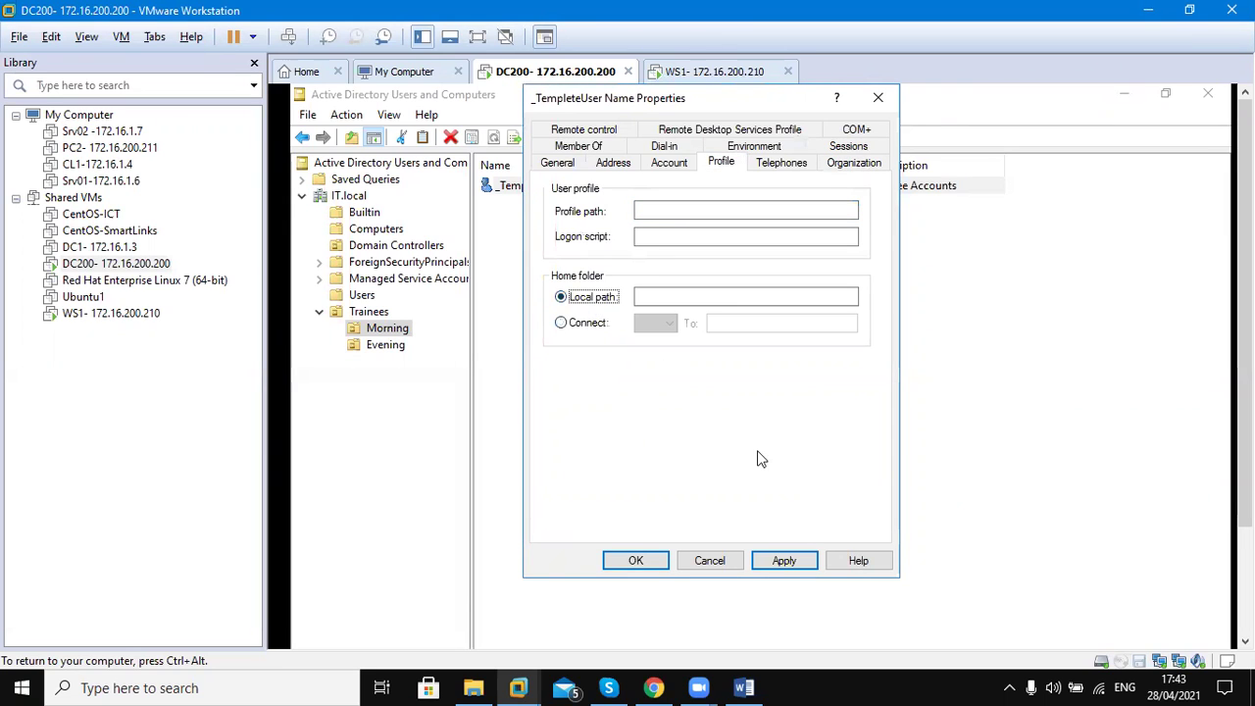
click(776, 559)
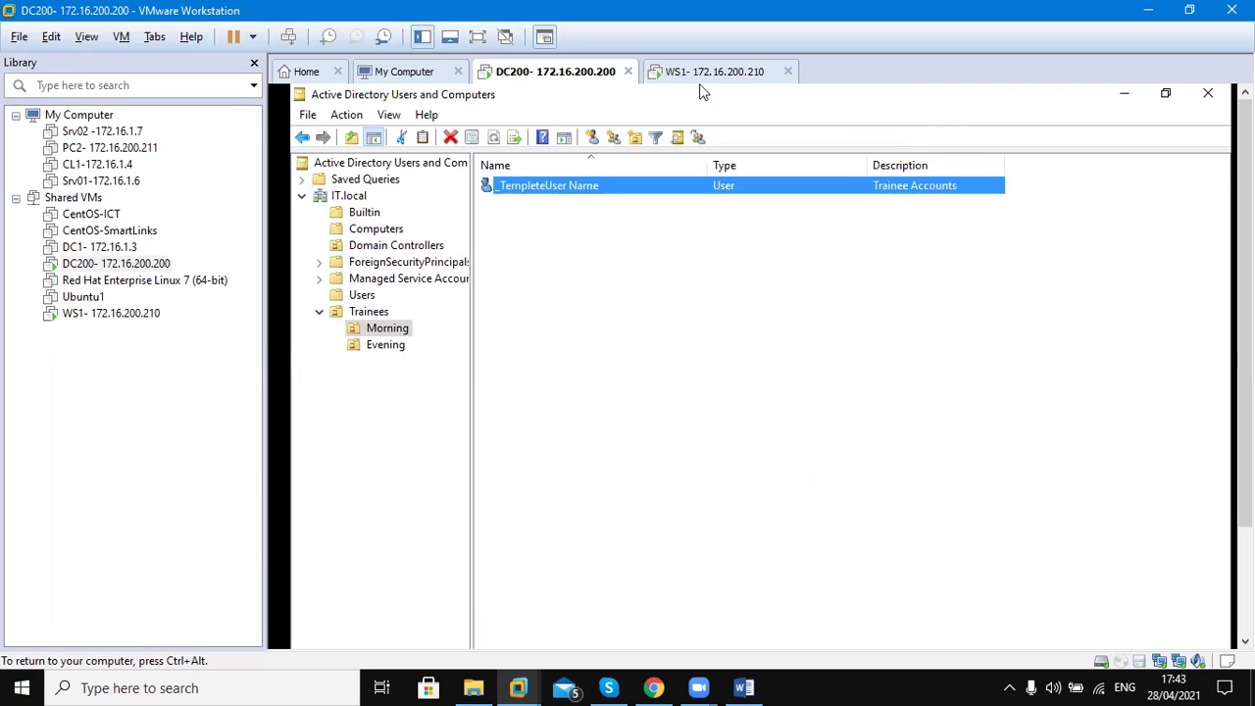
Copy _TempleteUser into a new user, entering its first name, last name and logon name
right_click(595, 190)
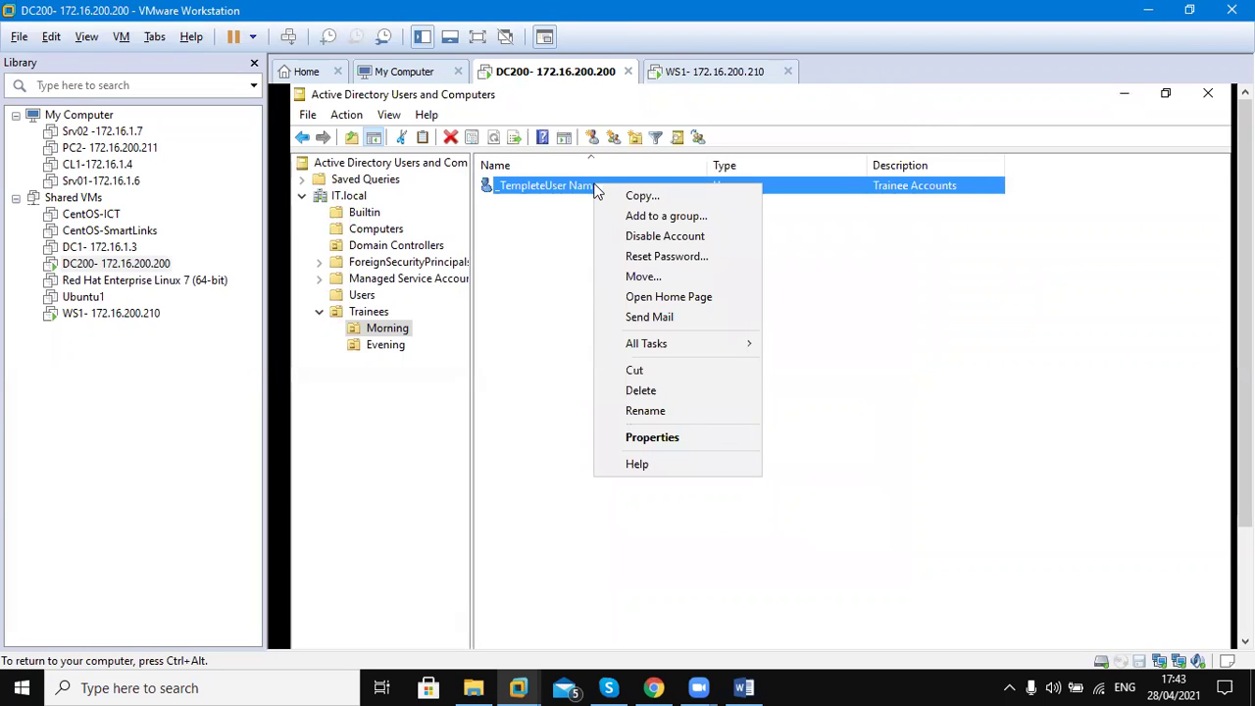
click(657, 200)
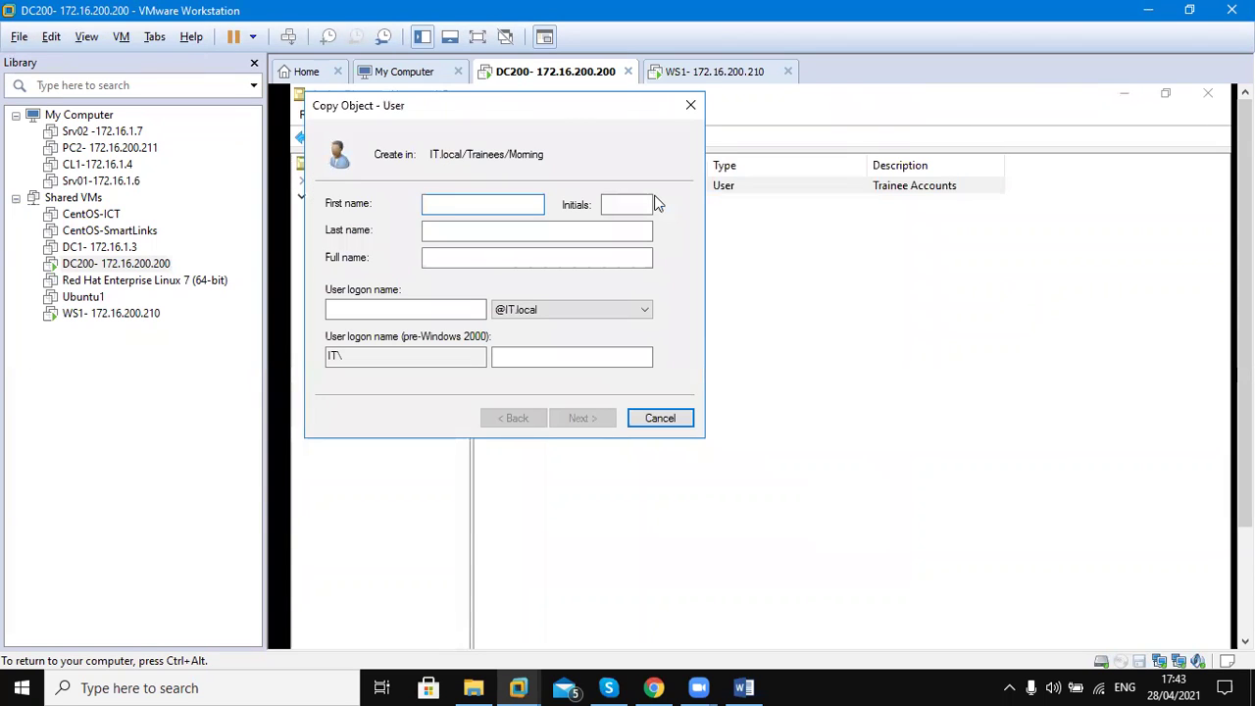
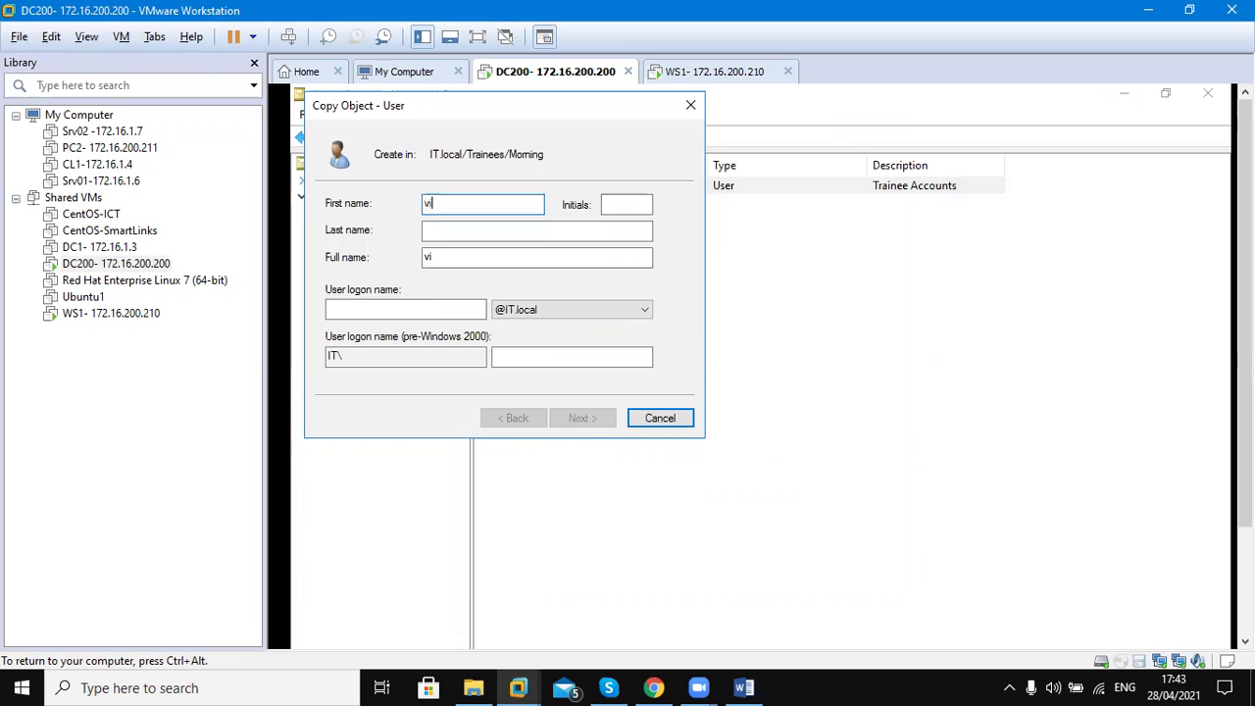
key(Tab)
key(Tab)
key(Tab)
key(Tab)
text(vi)
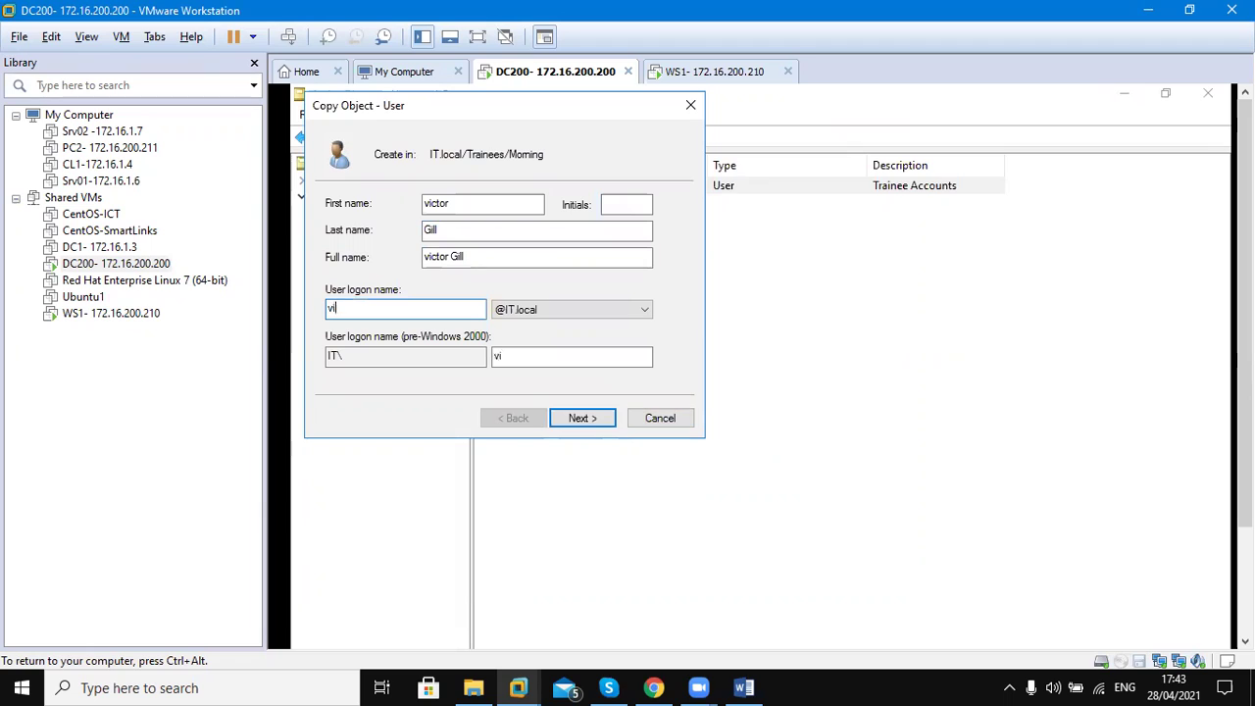
text(ctor)
click(590, 419)
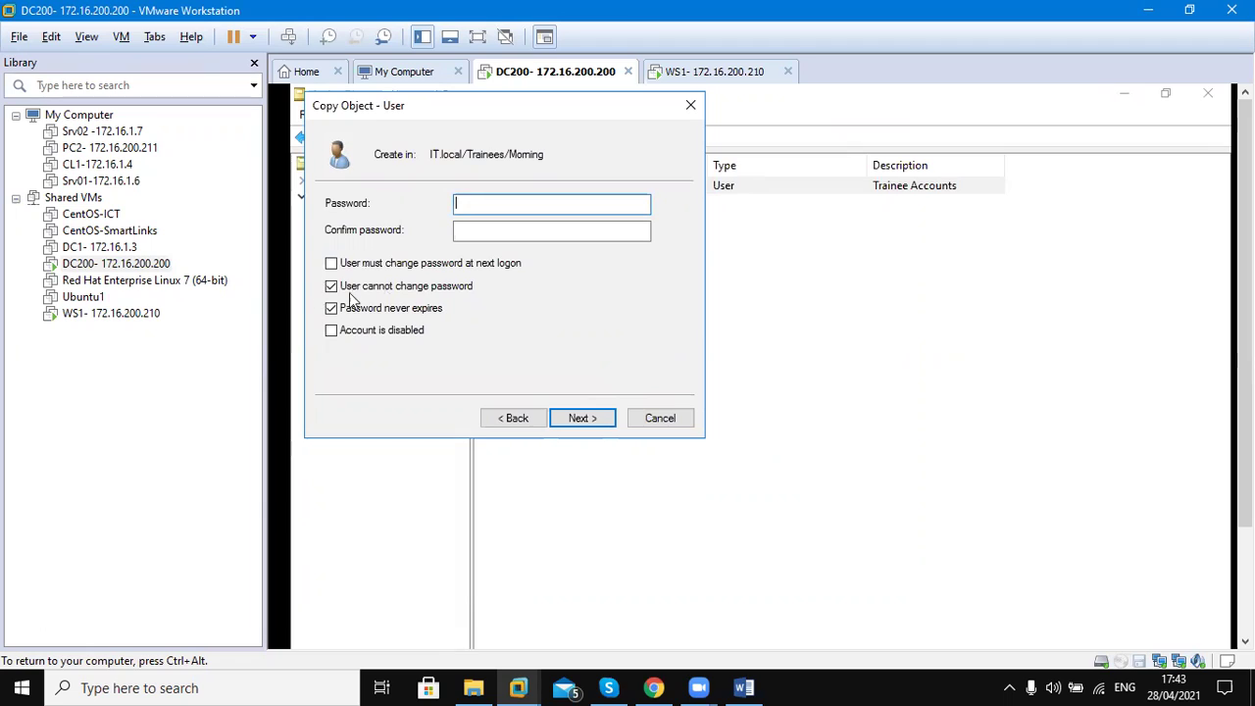
Set and confirm the new account's password, leave it enabled, and finish creating it
click(501, 201)
text(*******)
key(Tab)
text(*******)
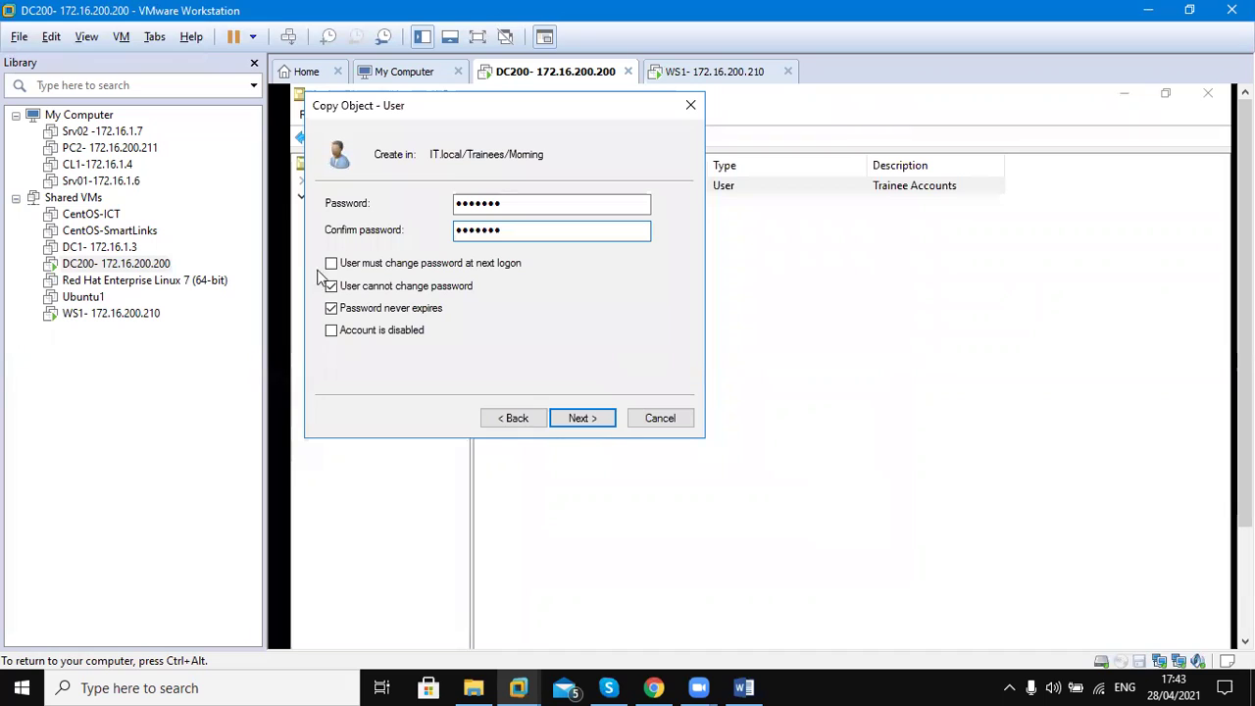
click(351, 333)
click(351, 333)
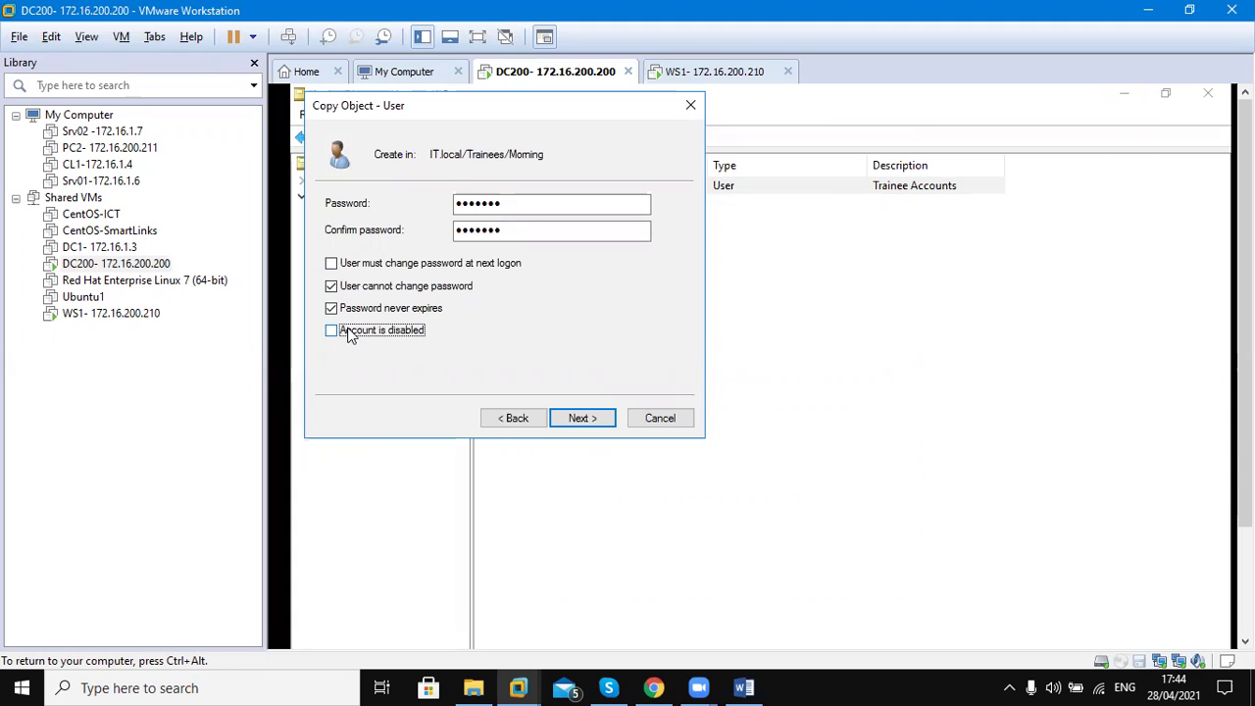
click(351, 333)
click(592, 424)
click(592, 424)
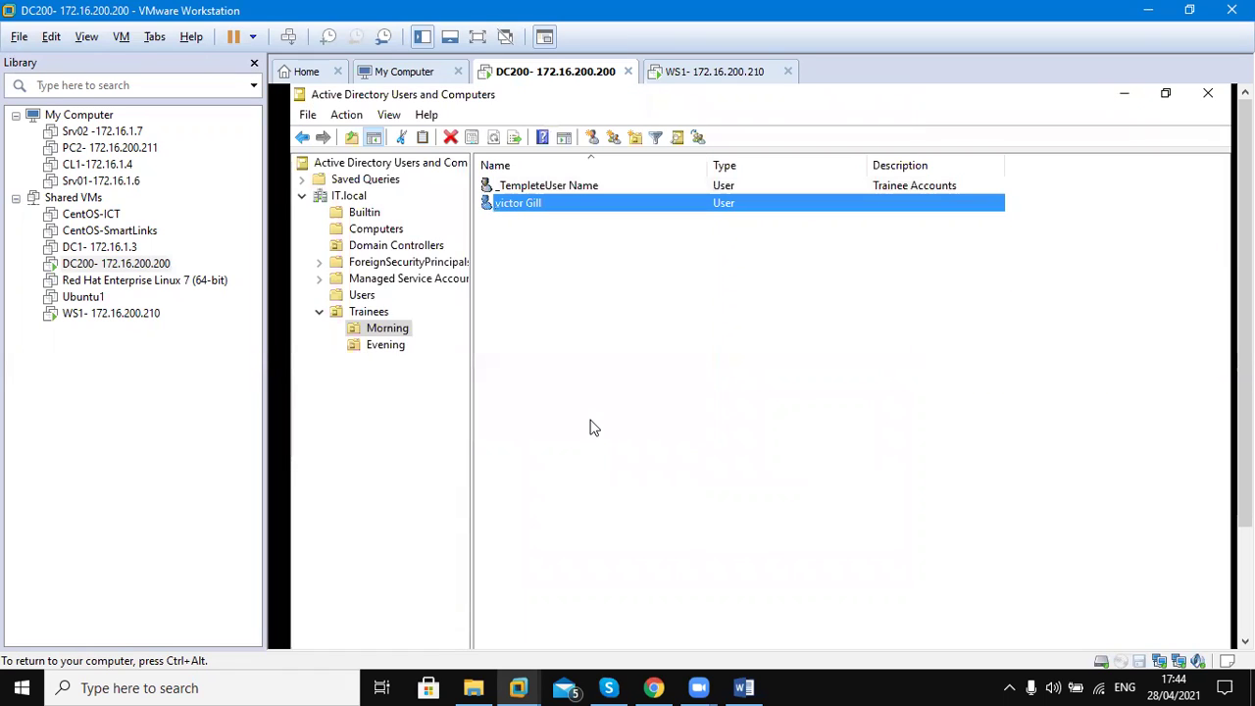
Open the new user's properties, check the empty description and office fields, and view Address
double_click(538, 203)
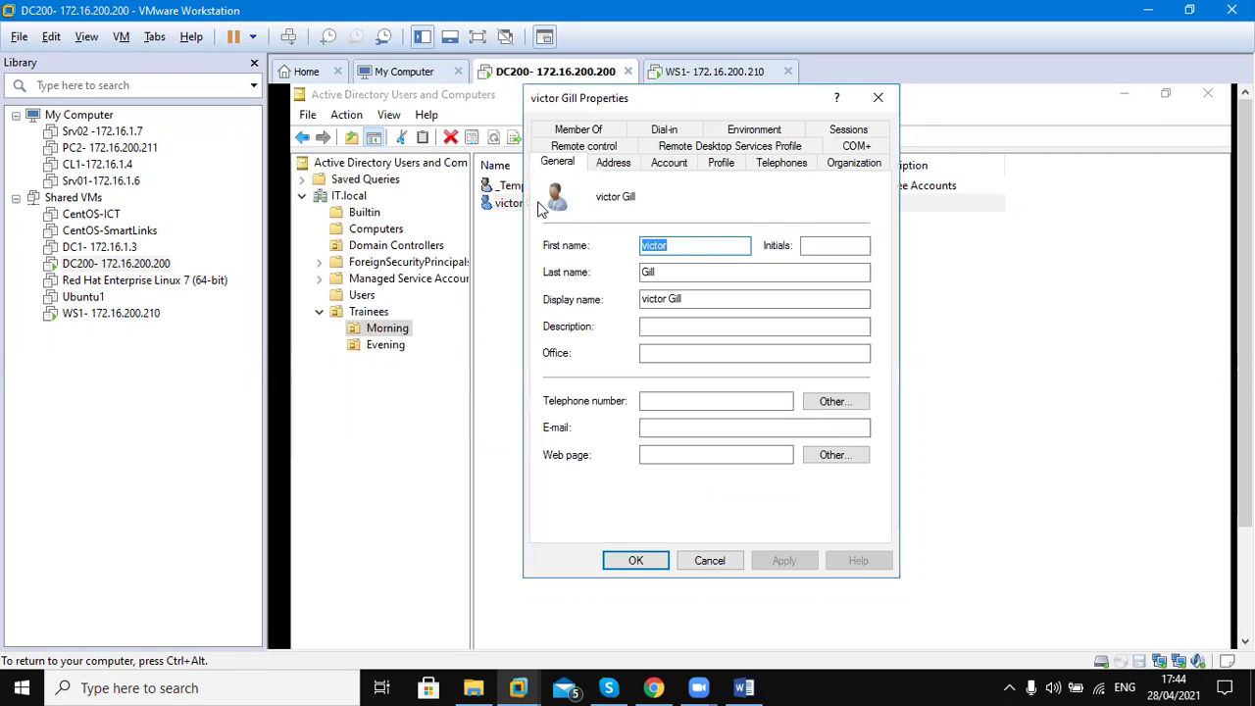
click(674, 324)
click(673, 359)
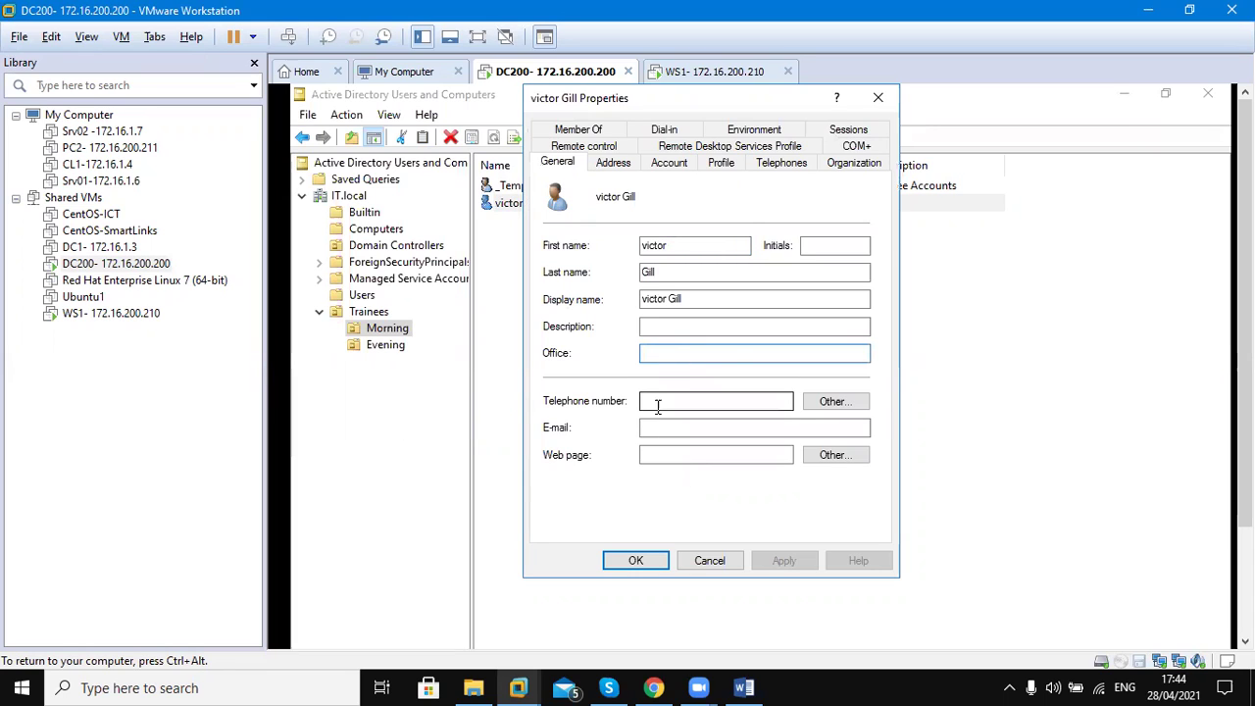
click(612, 166)
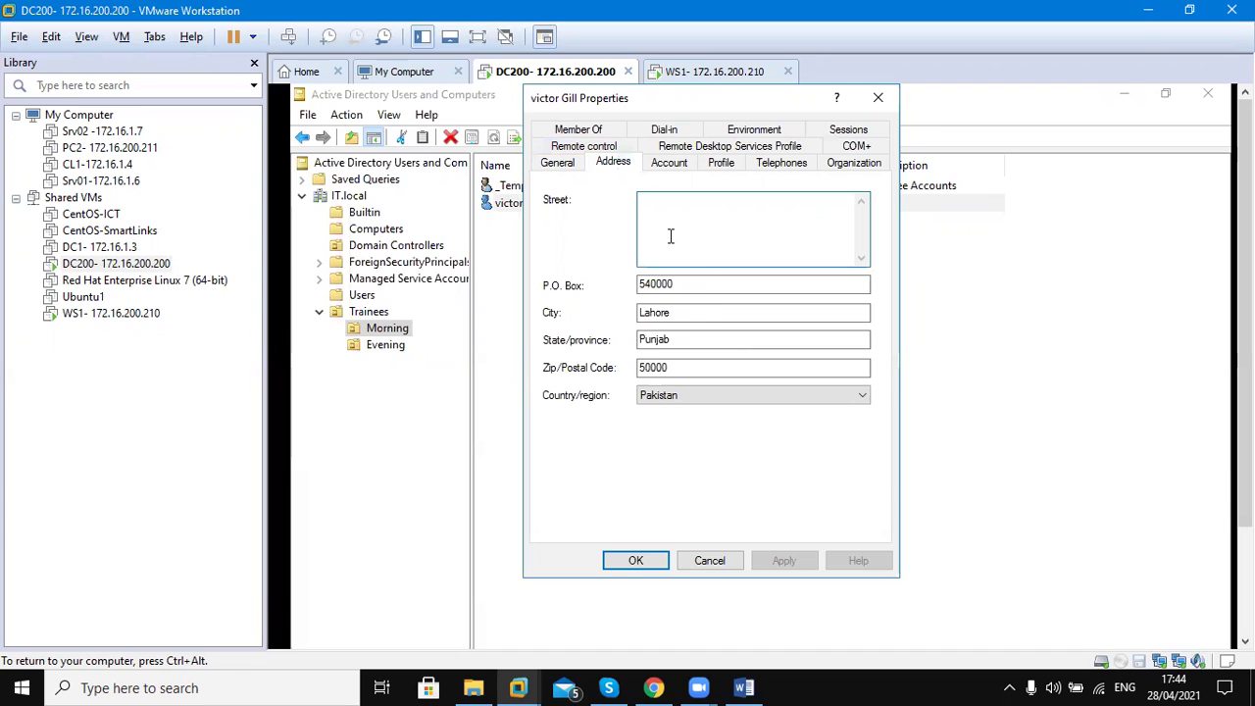
On the Account tab, check the copied logon workstations and the Monday–Thursday logon hours
click(670, 165)
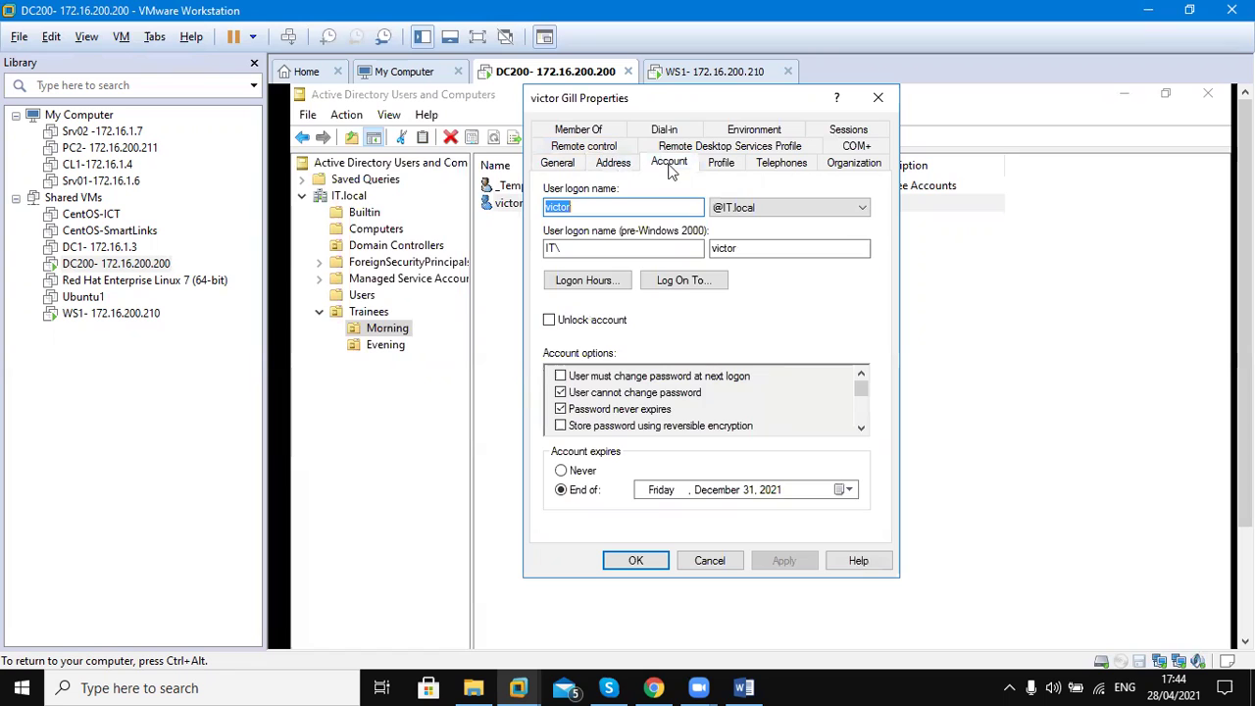
click(667, 281)
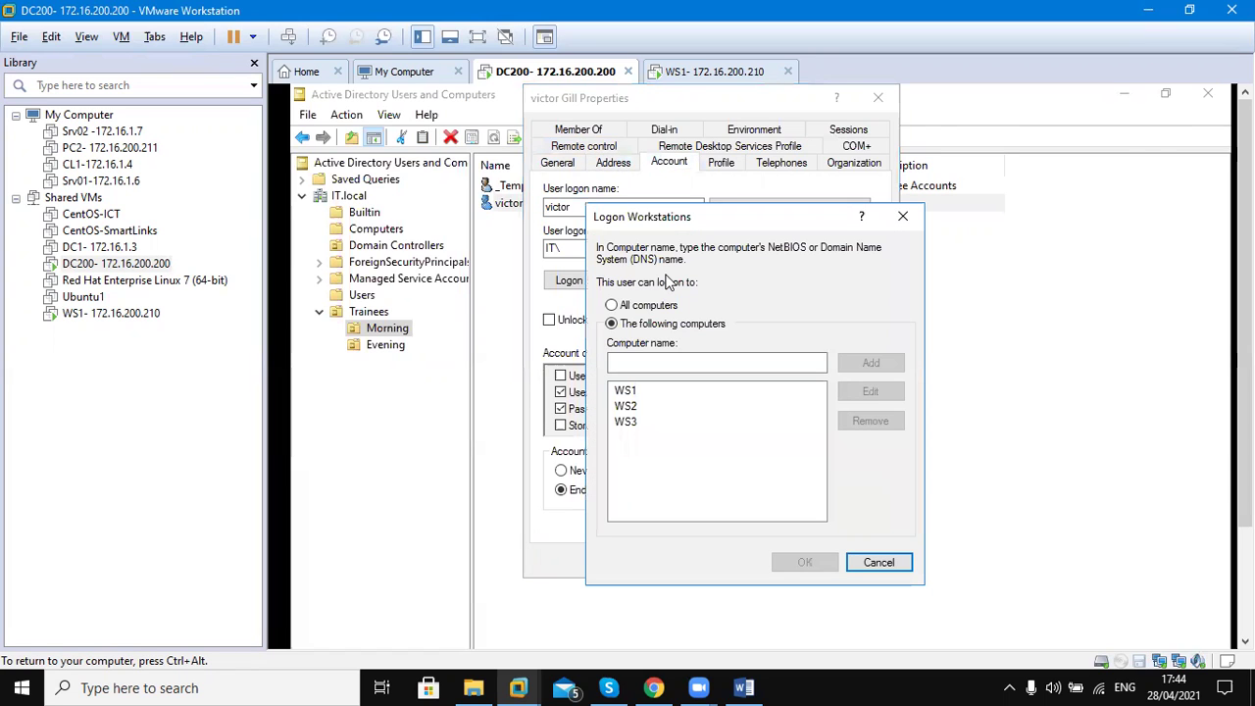
key(Escape)
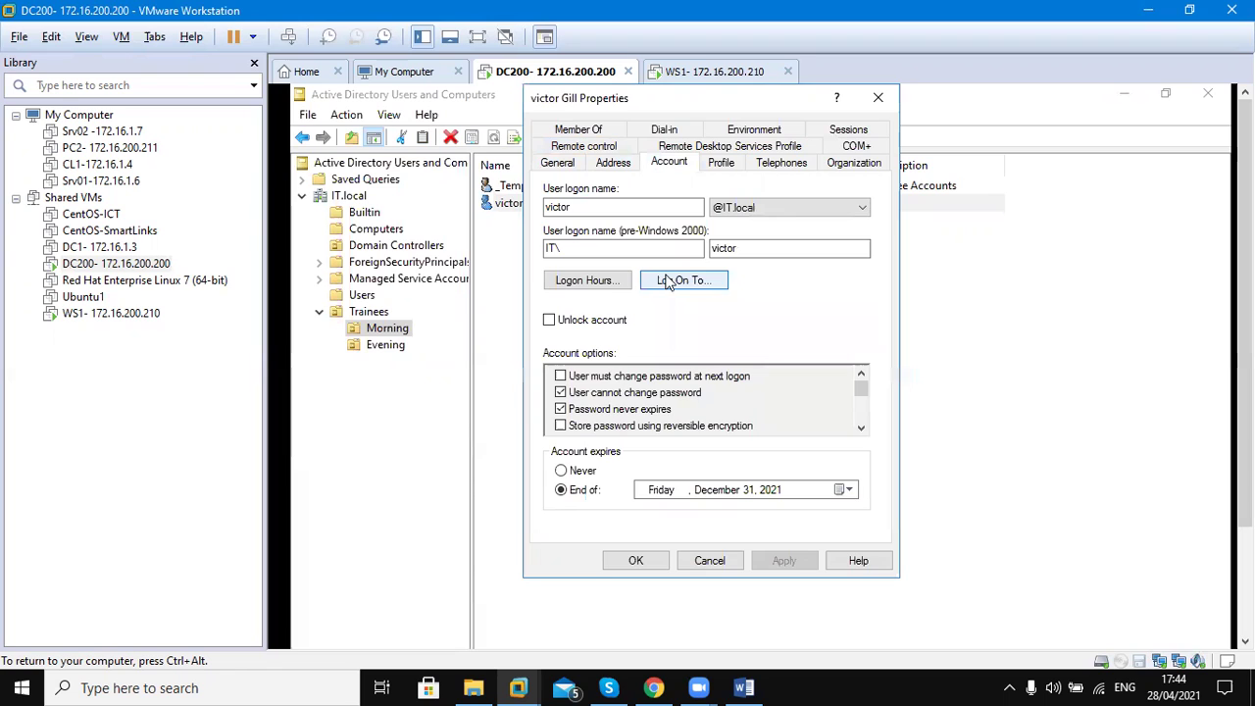
click(588, 281)
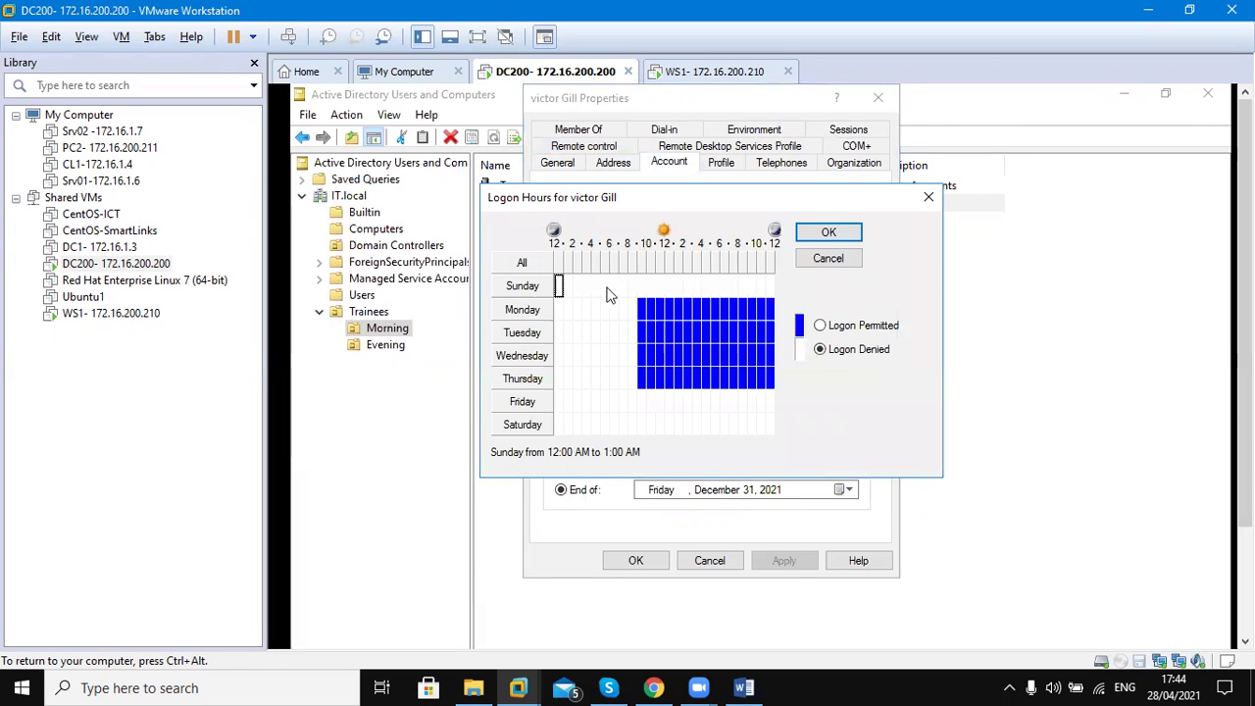
key(Escape)
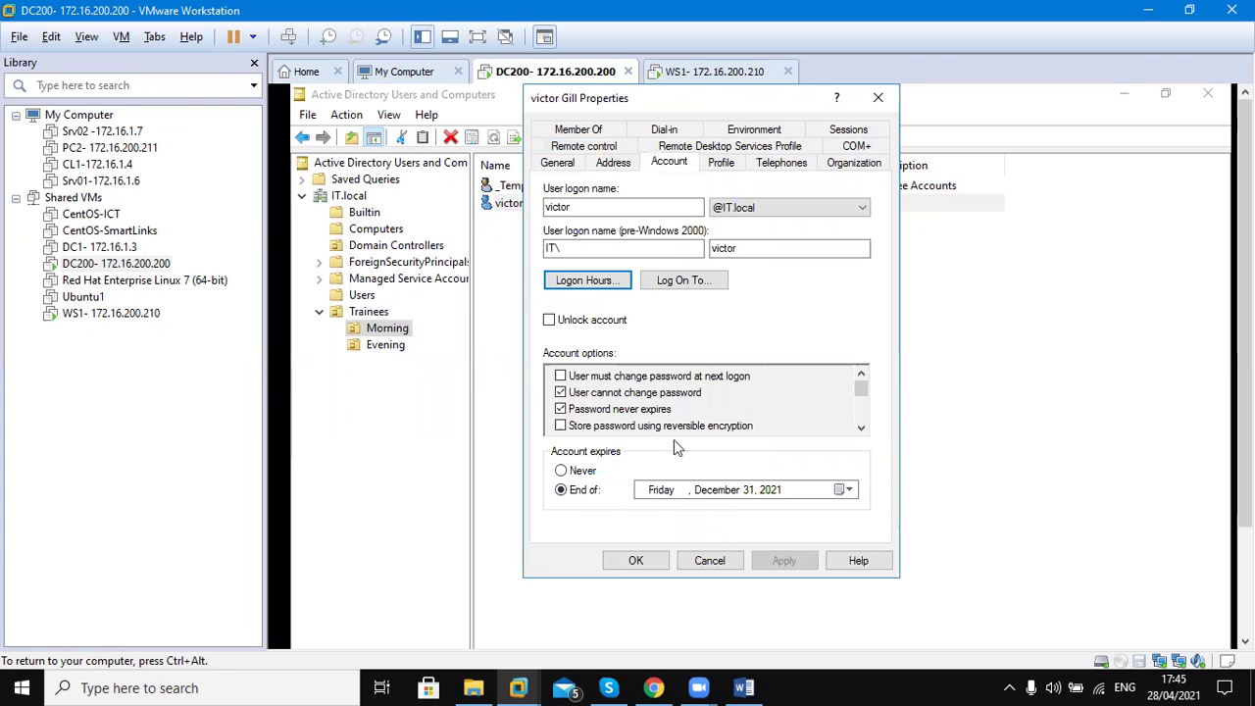
Step through Profile and Telephones to Organization, showing department IT, company ICT and the manager
click(722, 166)
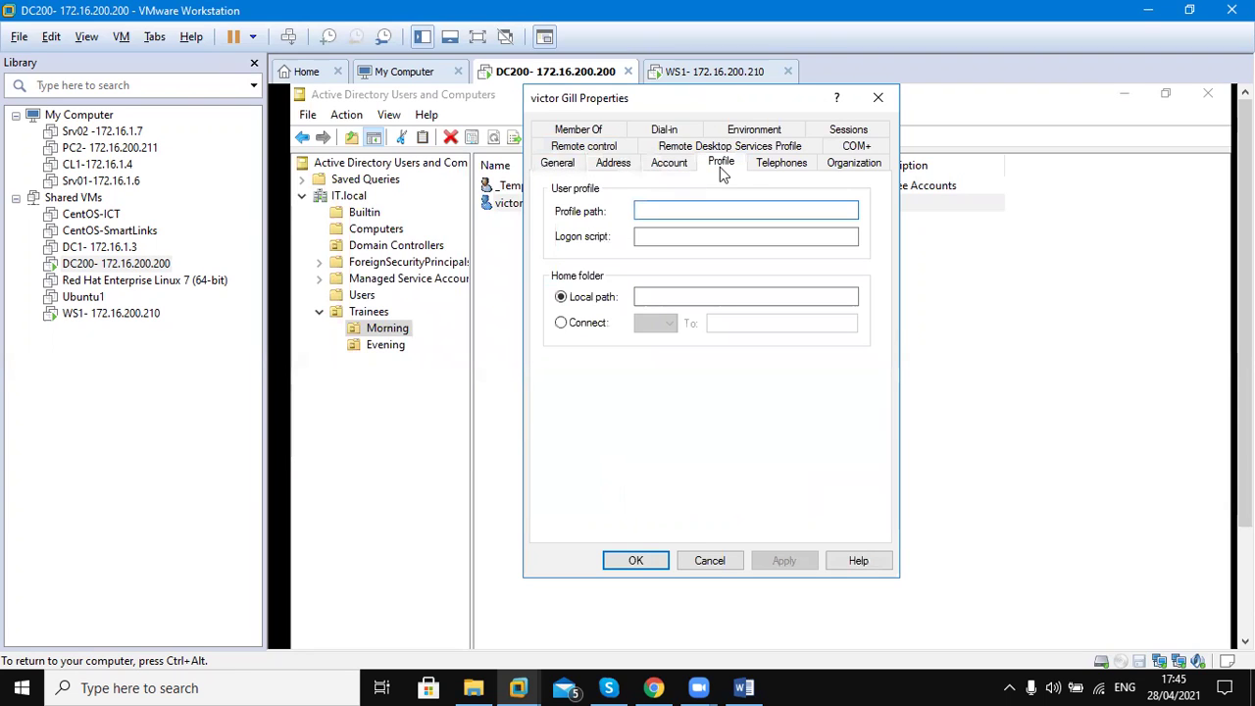
click(780, 167)
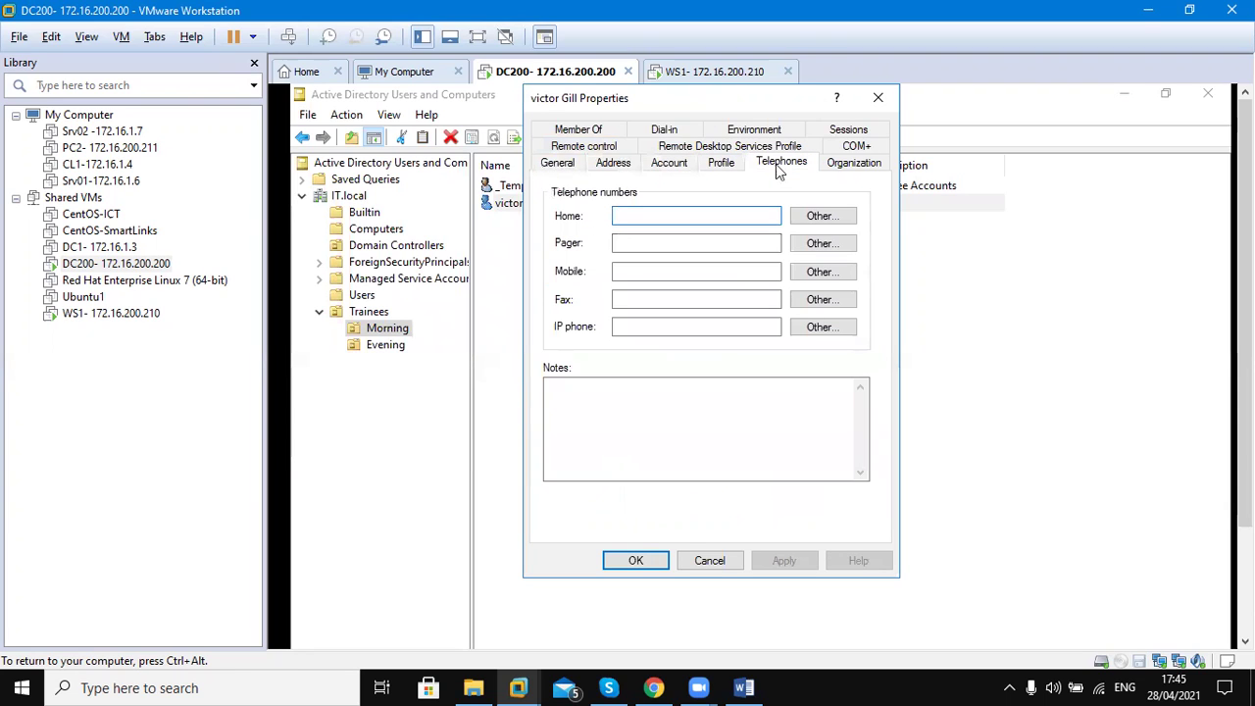
click(829, 165)
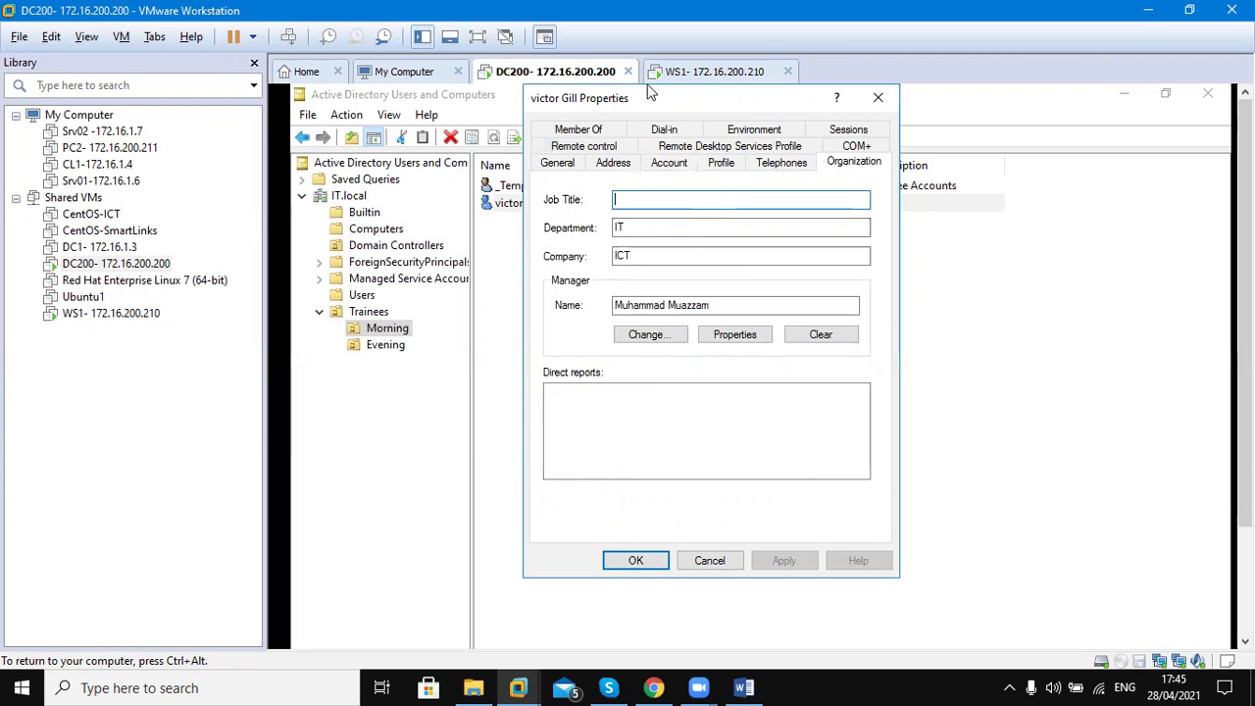
Close the user's properties, release the virtual machine, and switch to the Word lesson notes
click(650, 559)
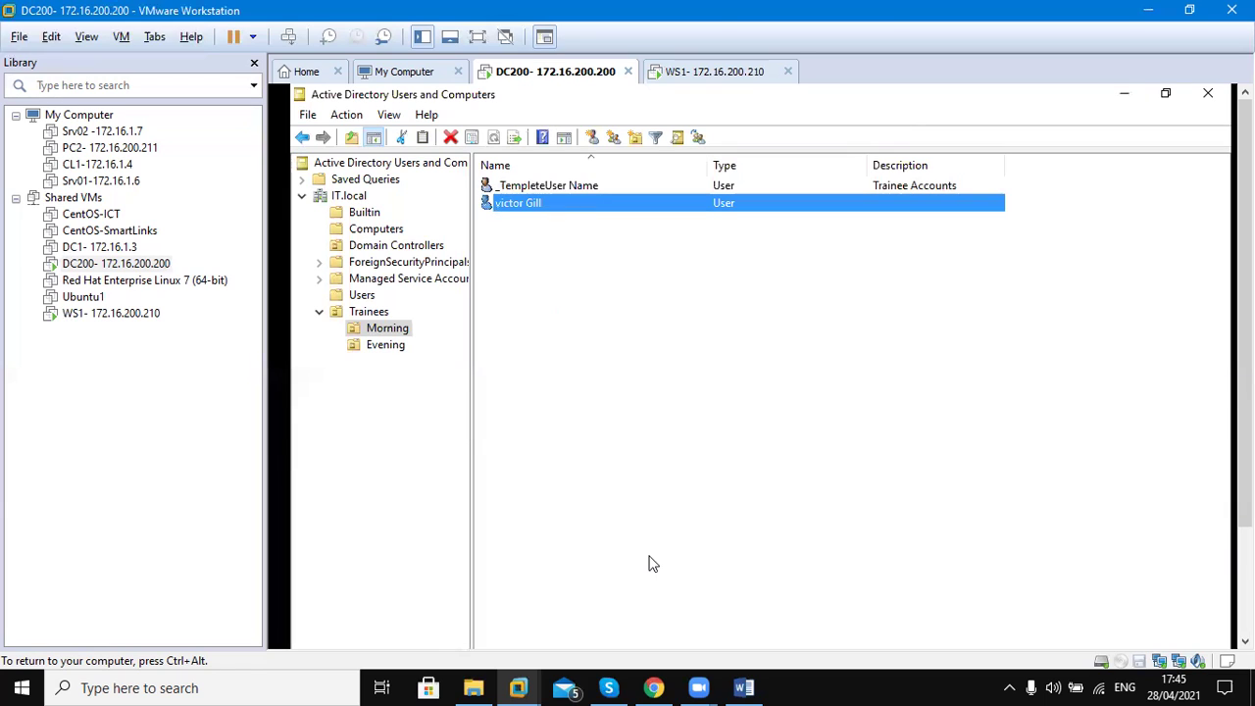
key(ctrl+alt)
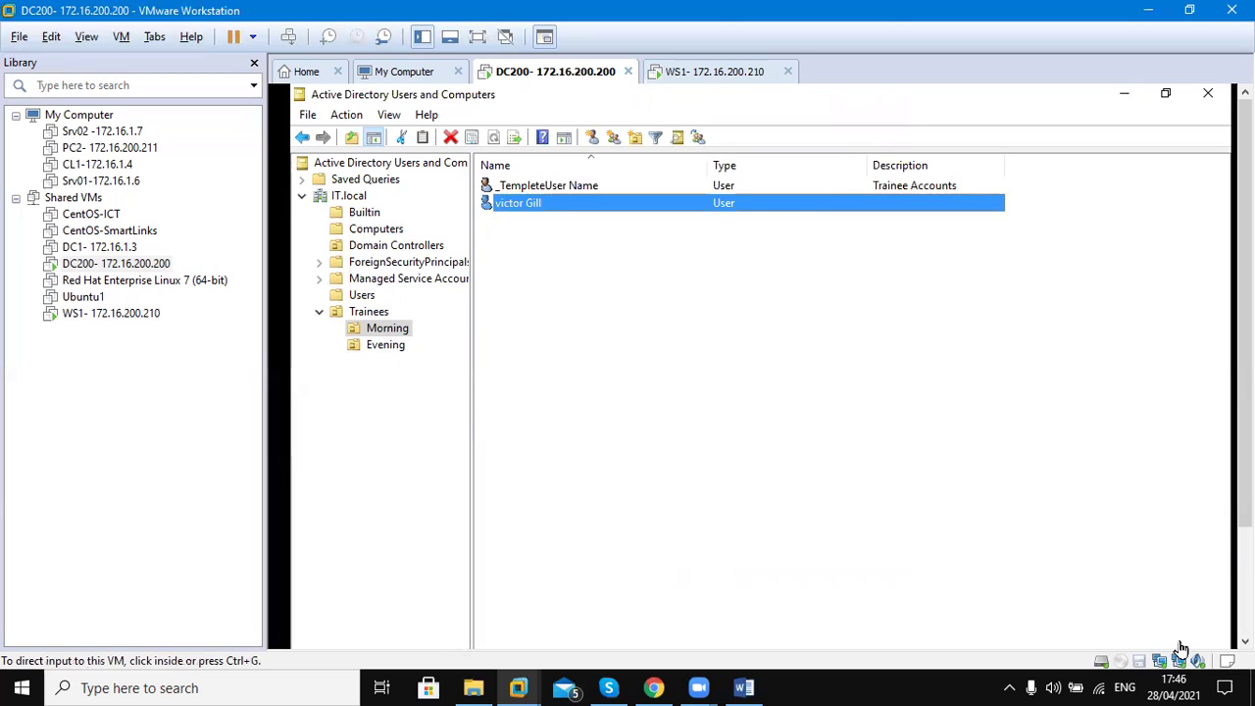
click(1246, 641)
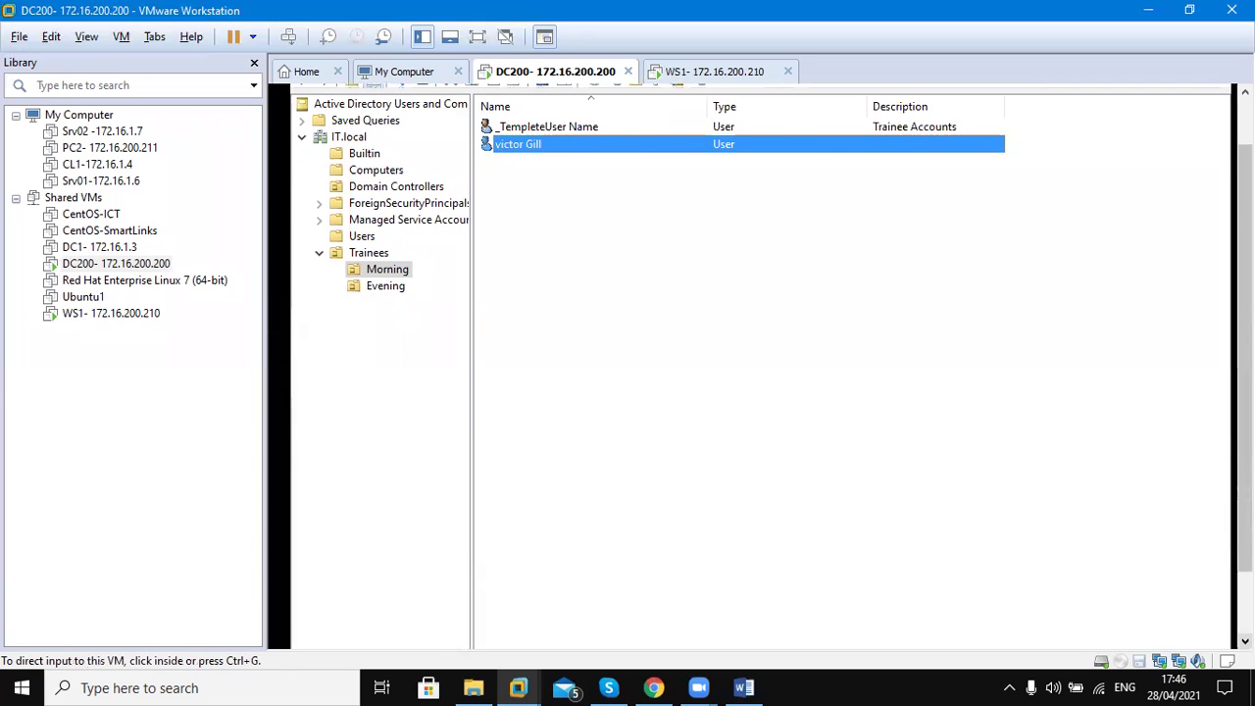
click(1246, 642)
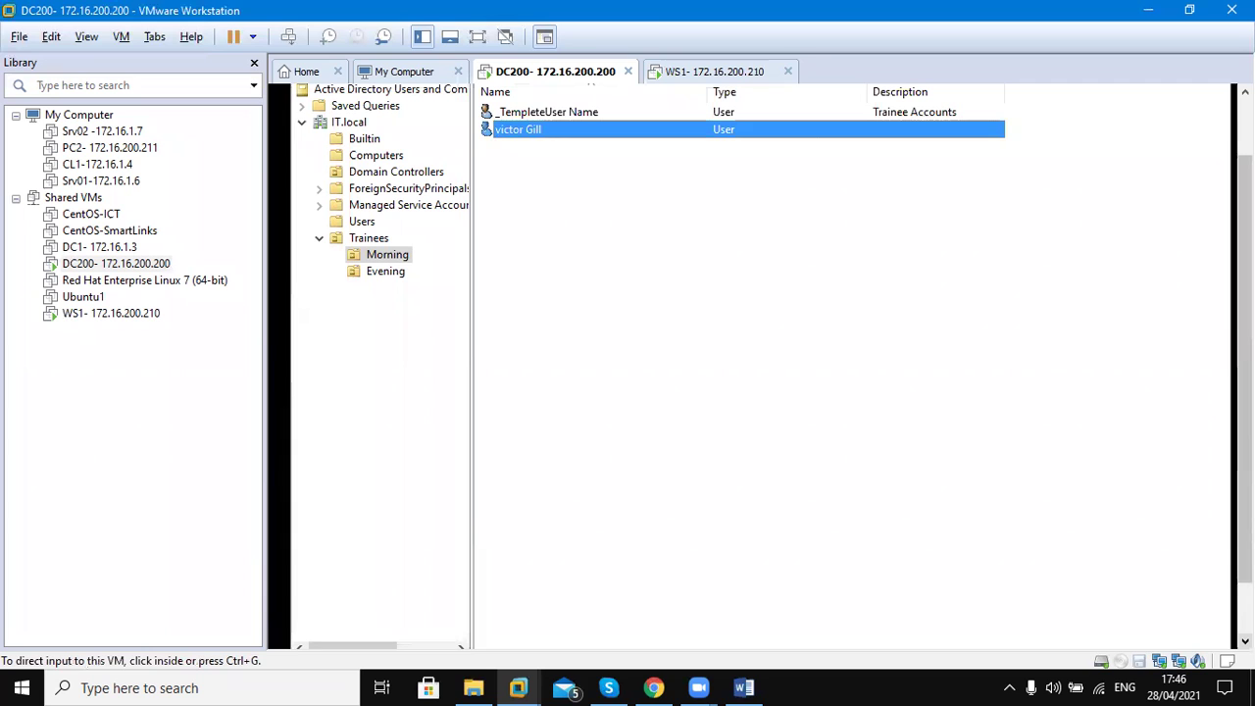
click(1245, 642)
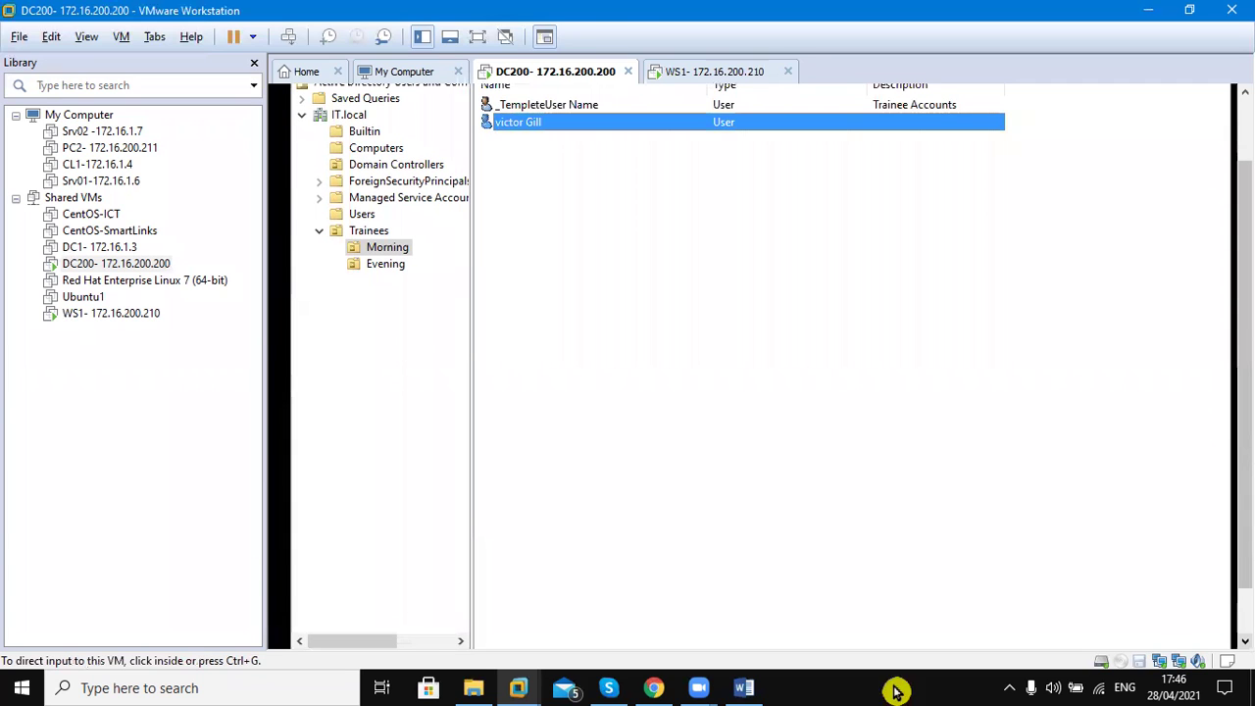
click(751, 690)
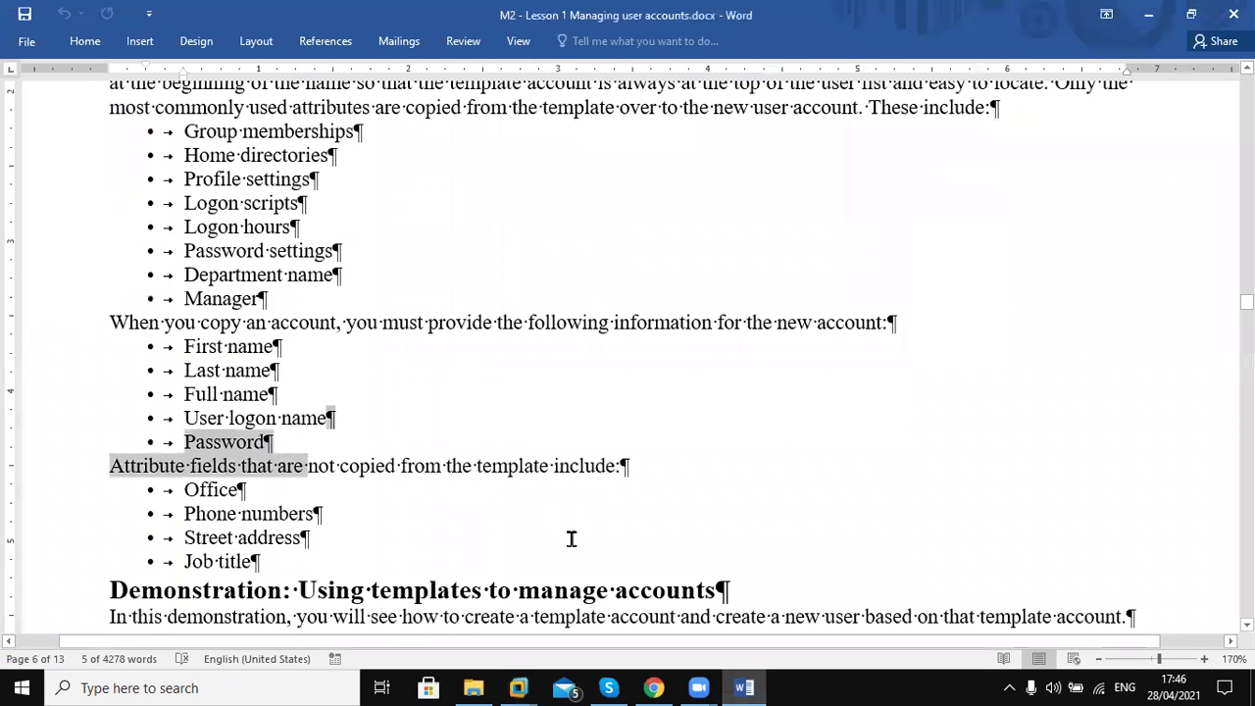
Read down the notes past the not-copied attributes, Dsadd and Creating Users Using Excel sections
click(627, 511)
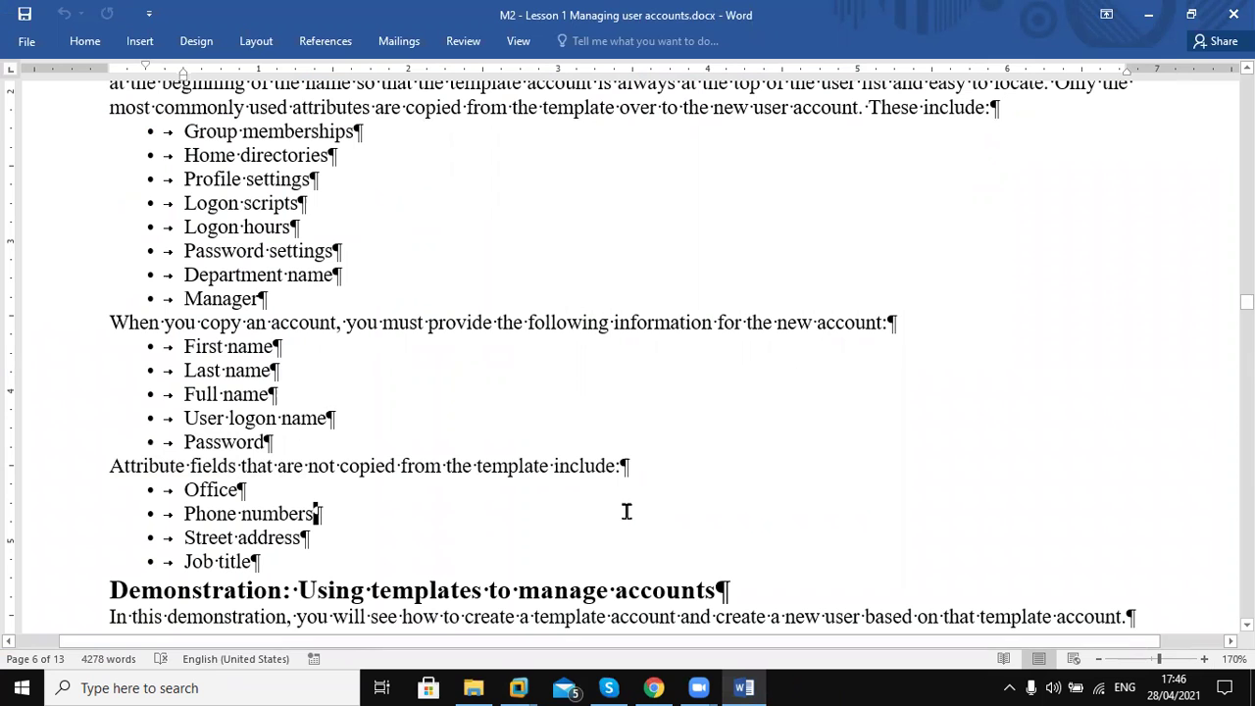
key(Down)
key(Down)
key(Down)
key(Down)
key(Down)
key(Down)
key(Down)
key(Down)
key(Down)
key(Down)
key(Down)
key(Down)
key(Down)
key(Down)
key(Down)
key(Down)
key(Down)
key(Down)
key(Down)
key(Down)
key(Down)
key(Down)
key(Down)
key(Down)
key(Down)
key(Down)
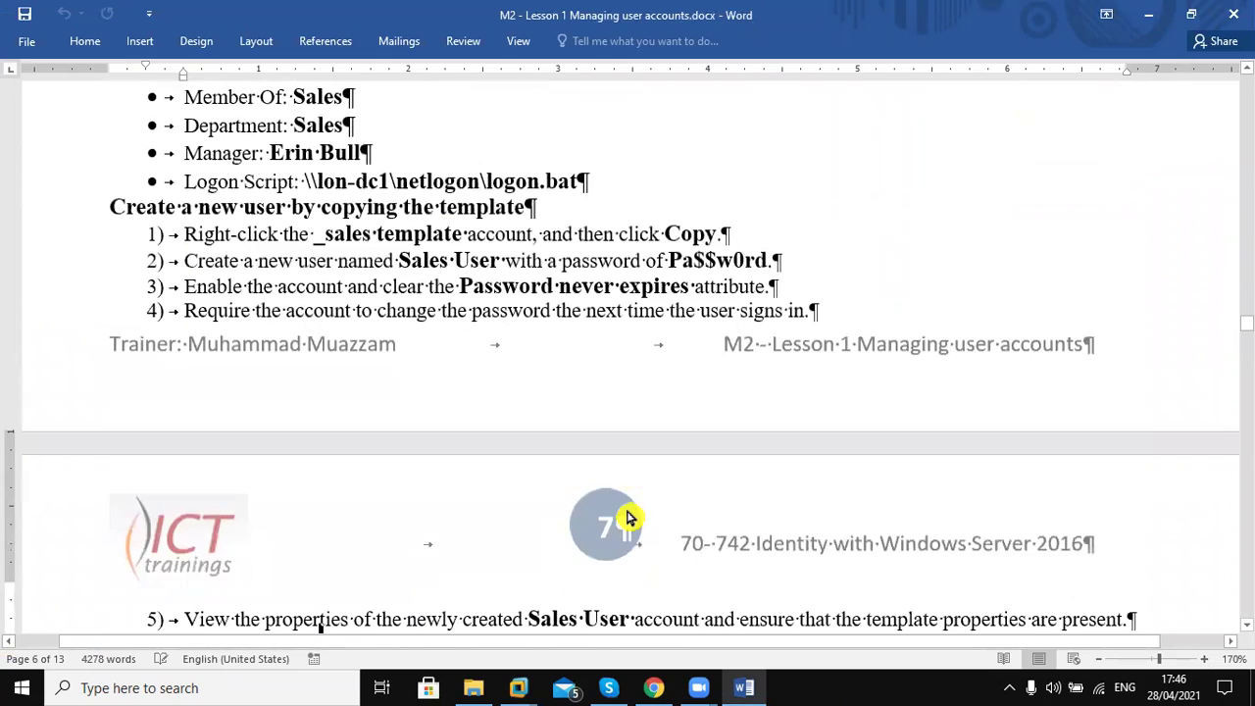
key(Down)
key(Down)
key(Down)
key(Down)
key(Down)
key(Down)
key(Down)
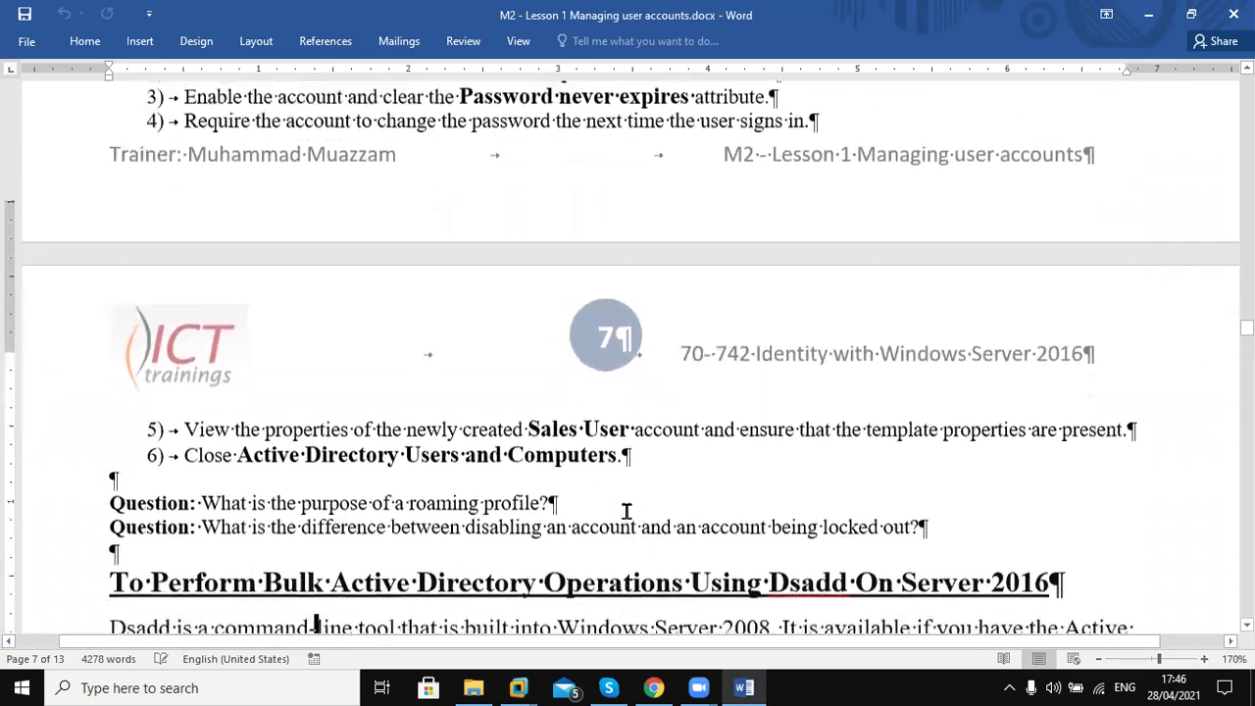
key(Down)
key(Down)
key(Down)
key(Down)
key(Down)
key(Down)
key(Down)
key(Down)
key(Down)
key(Down)
key(Down)
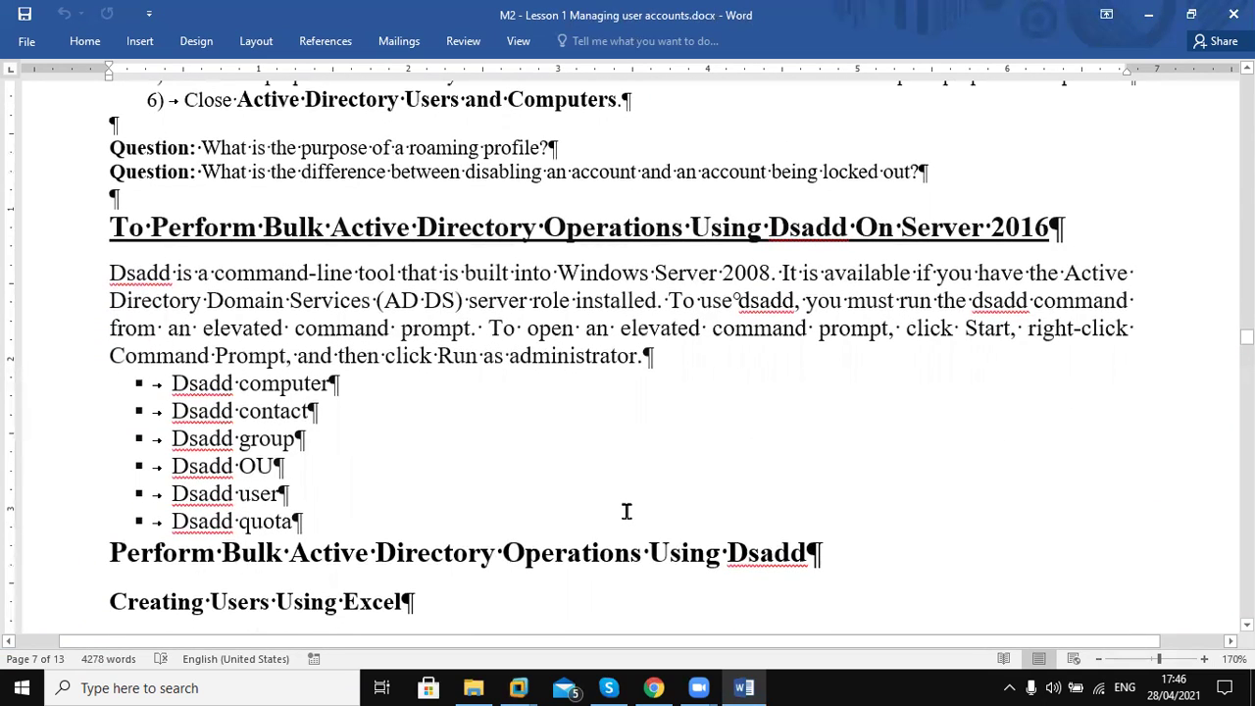
key(Down)
key(Down)
key(Down)
key(Down)
key(Down)
key(Down)
key(Down)
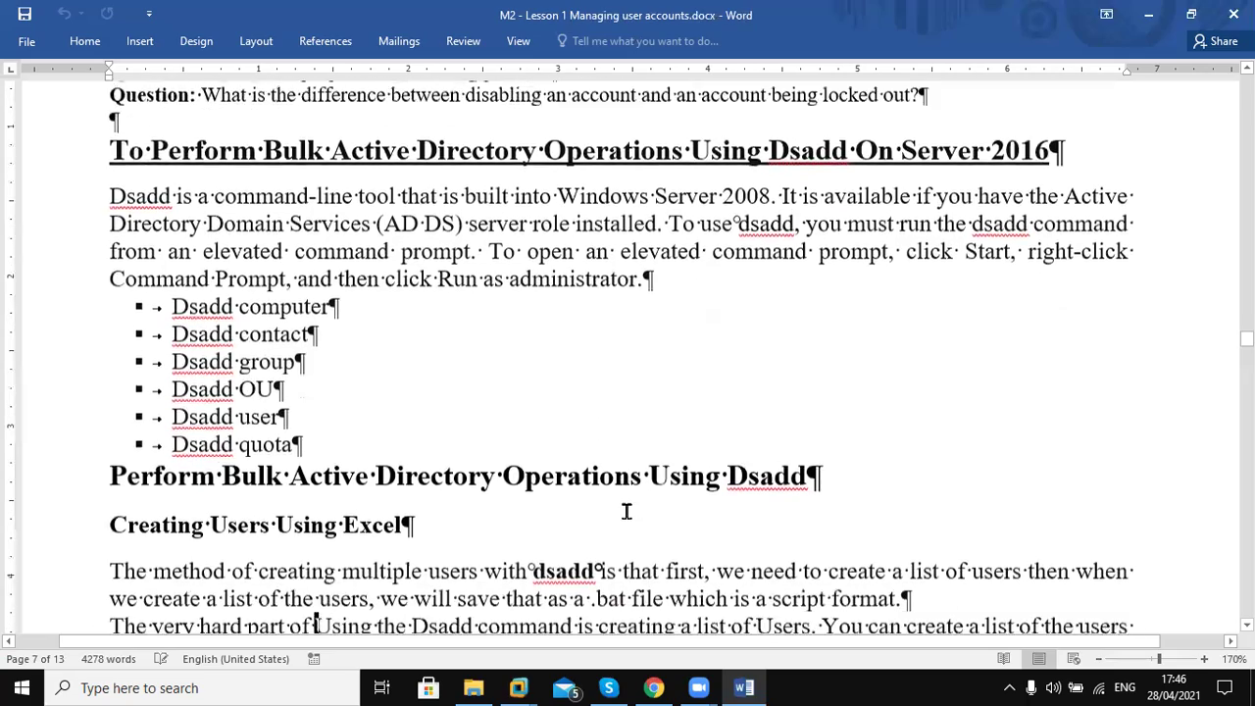
key(Down)
key(Down)
key(Down)
key(Down)
key(Down)
key(Down)
key(Down)
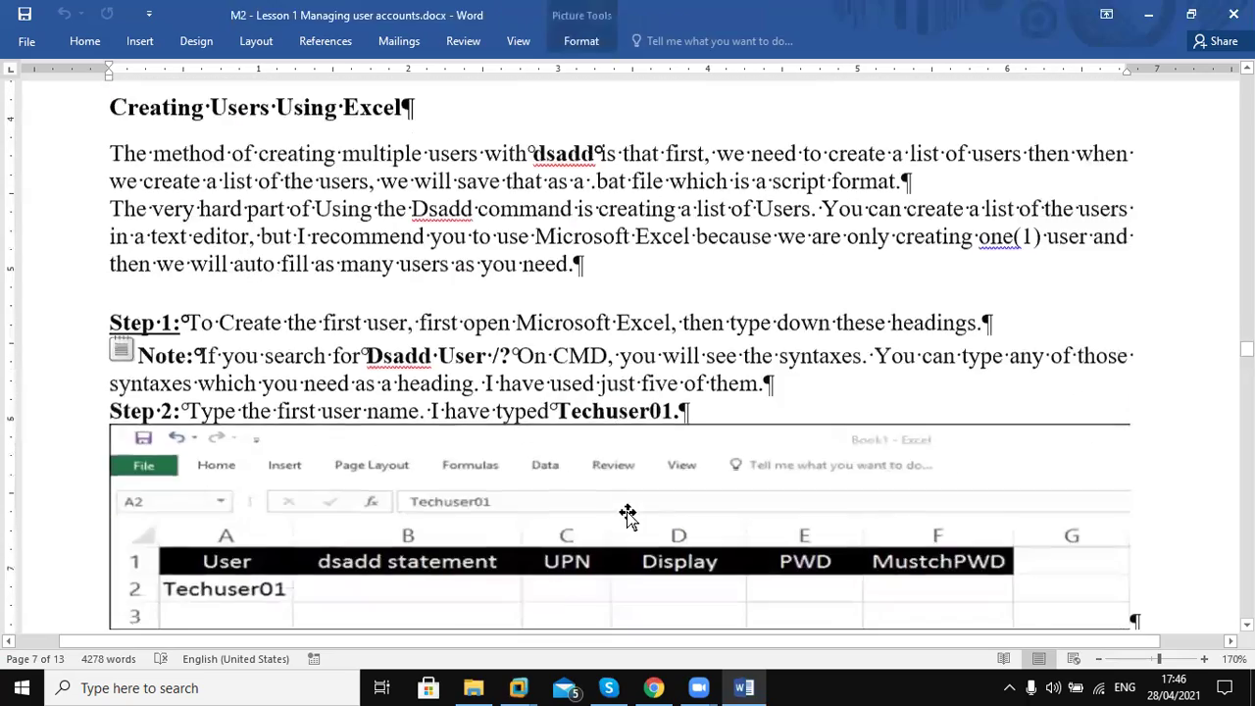
key(Down)
key(Down)
key(Down)
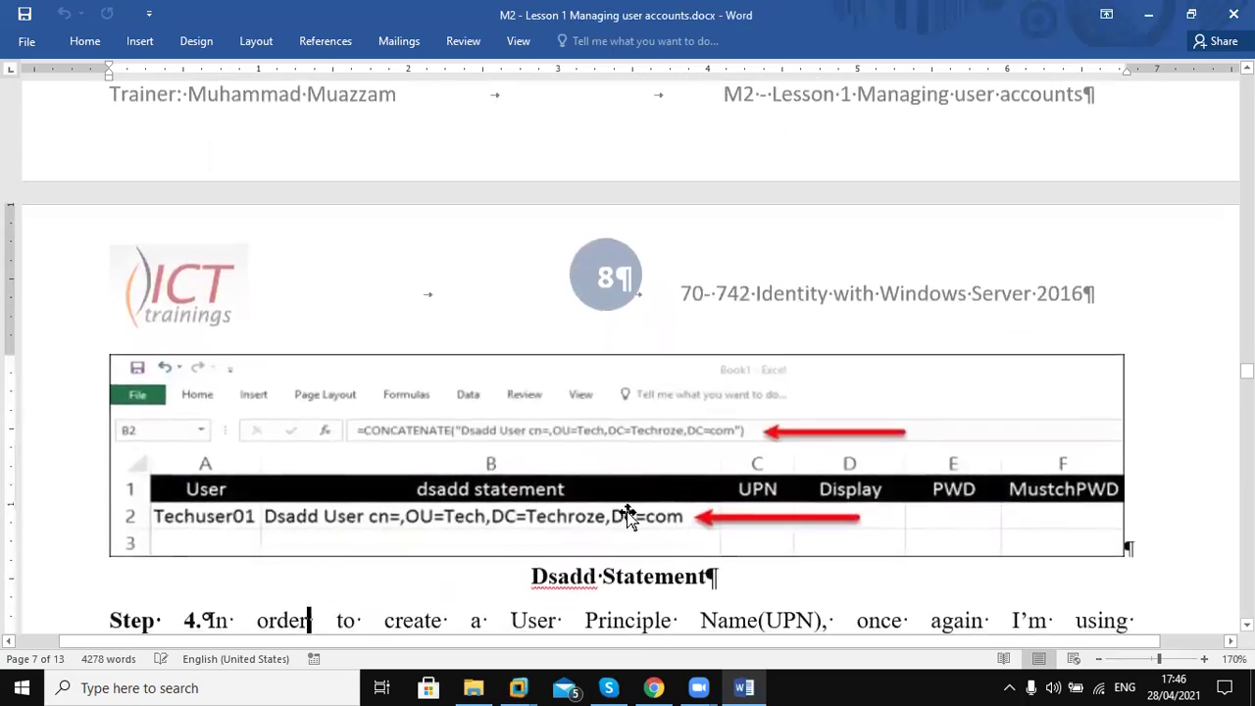
Continue reading from Step 4 past the password note and Step 7 to Step 8
key(Down)
key(Down)
key(Down)
key(Down)
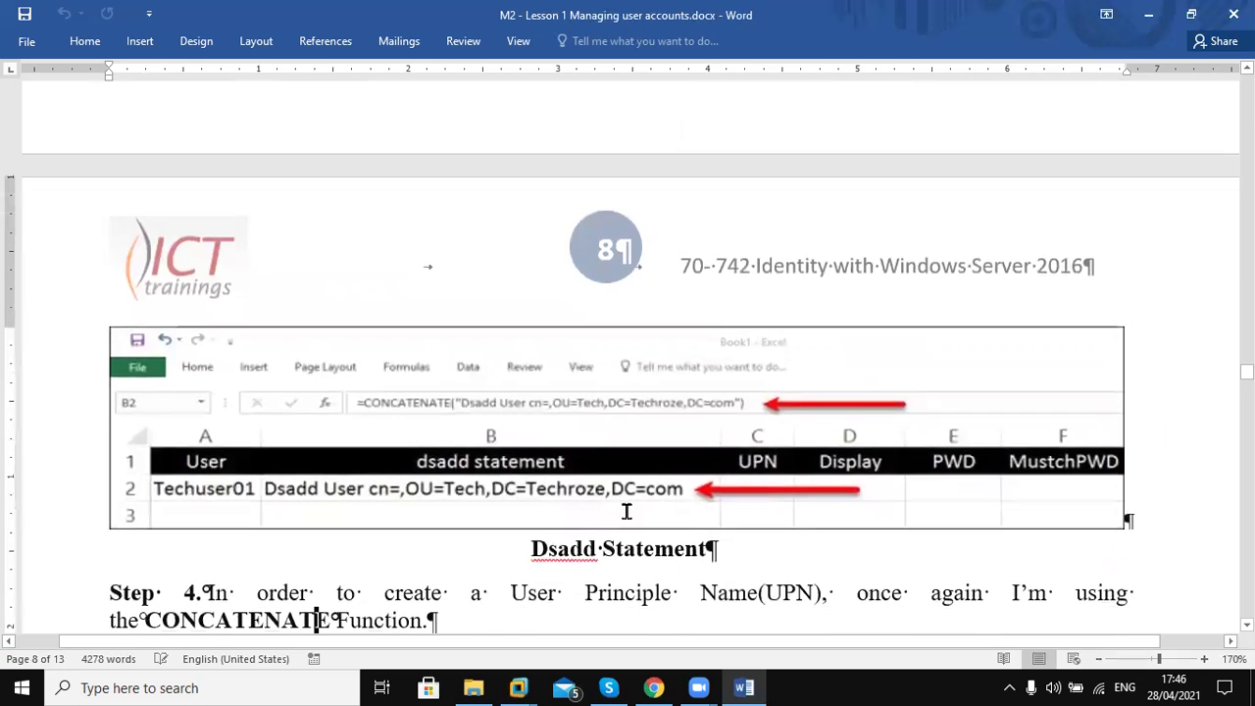
scroll(628, 520, down, 5)
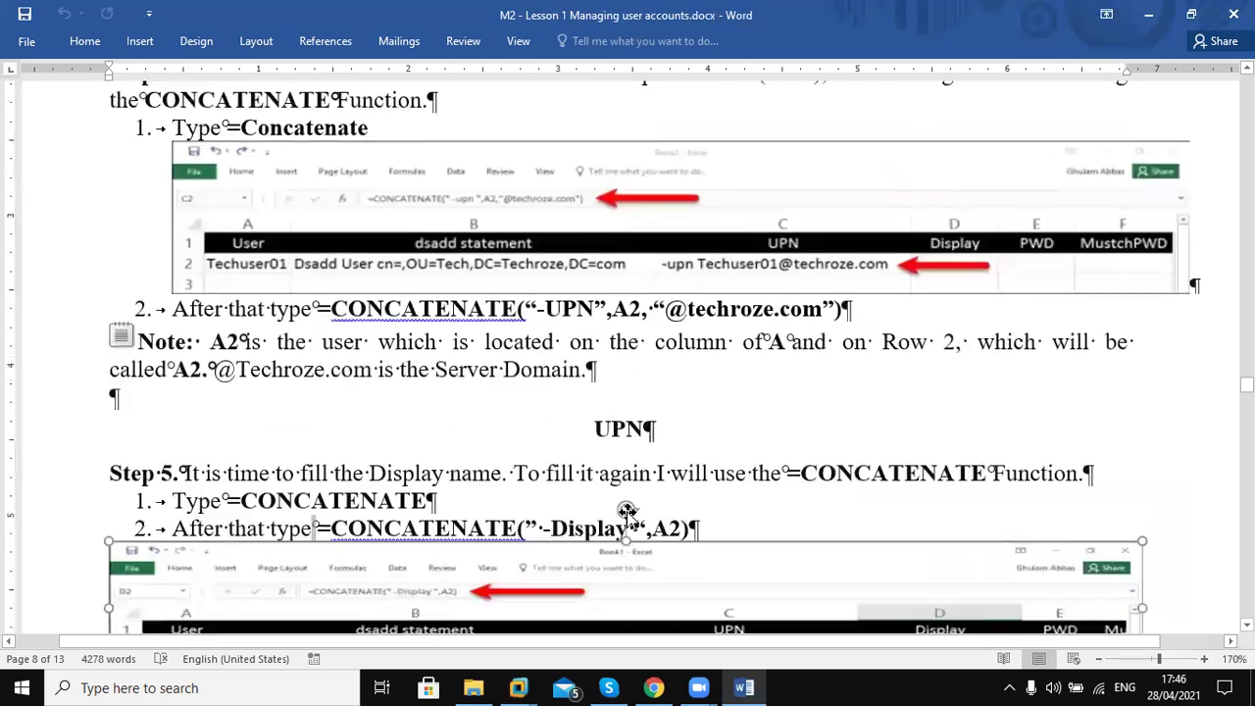
click(629, 517)
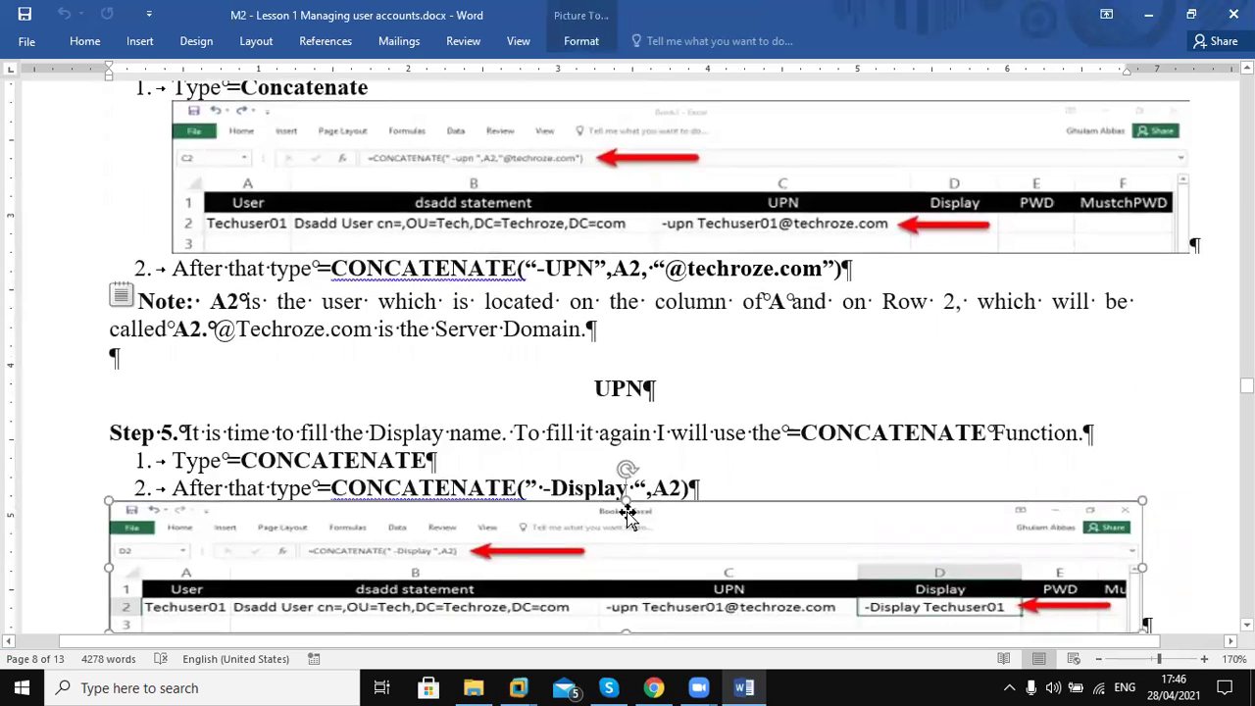
key(Down)
key(Down)
key(Down)
key(Down)
key(Down)
key(Down)
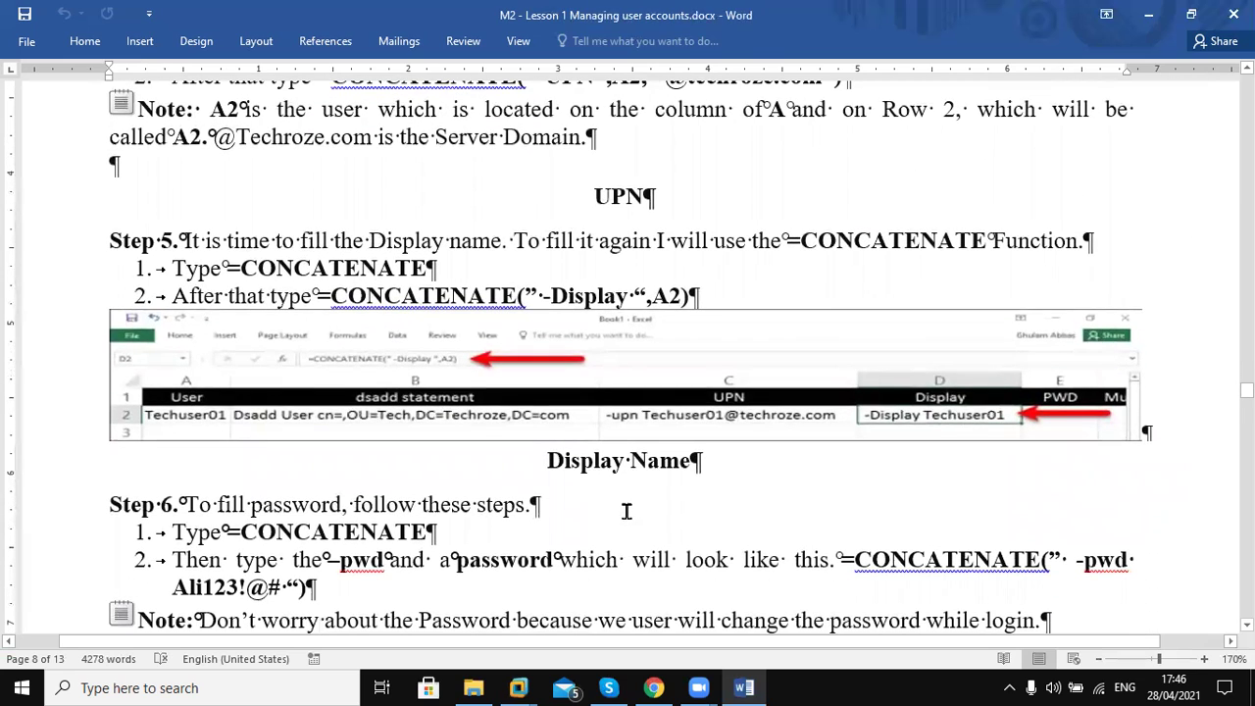
key(Down)
key(Down)
key(Down)
key(Down)
key(Down)
key(Down)
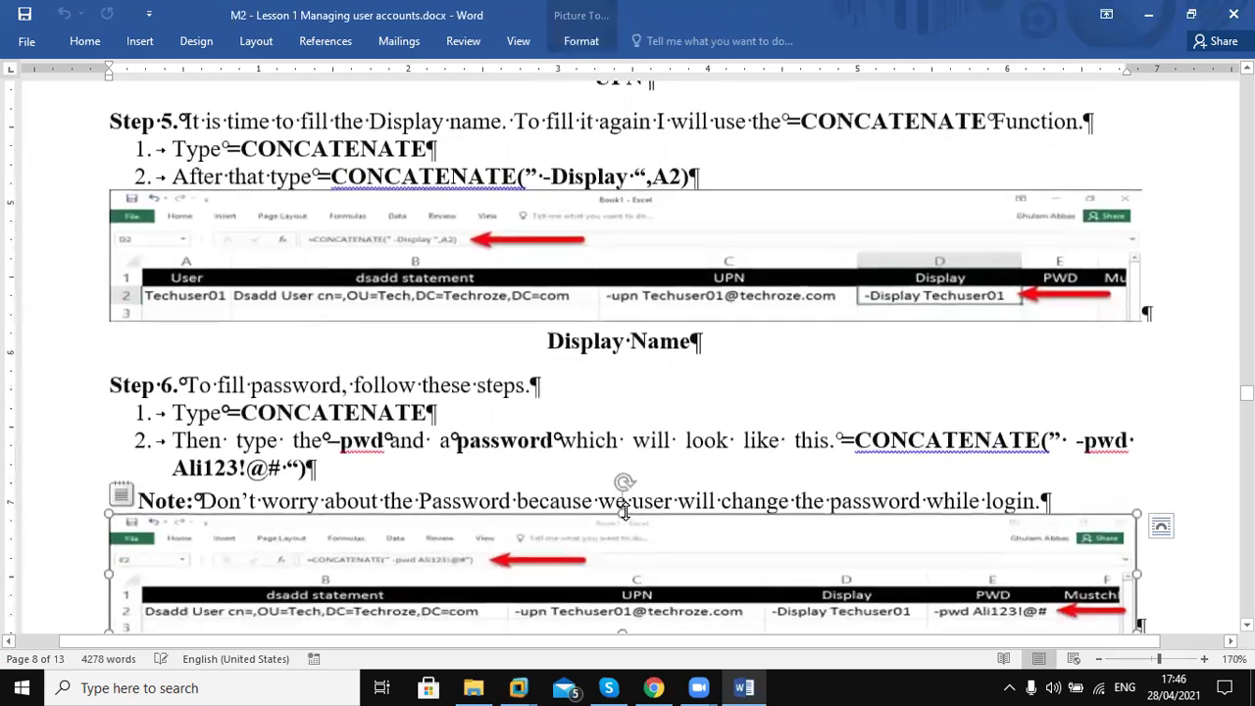
scroll(628, 515, down, 6)
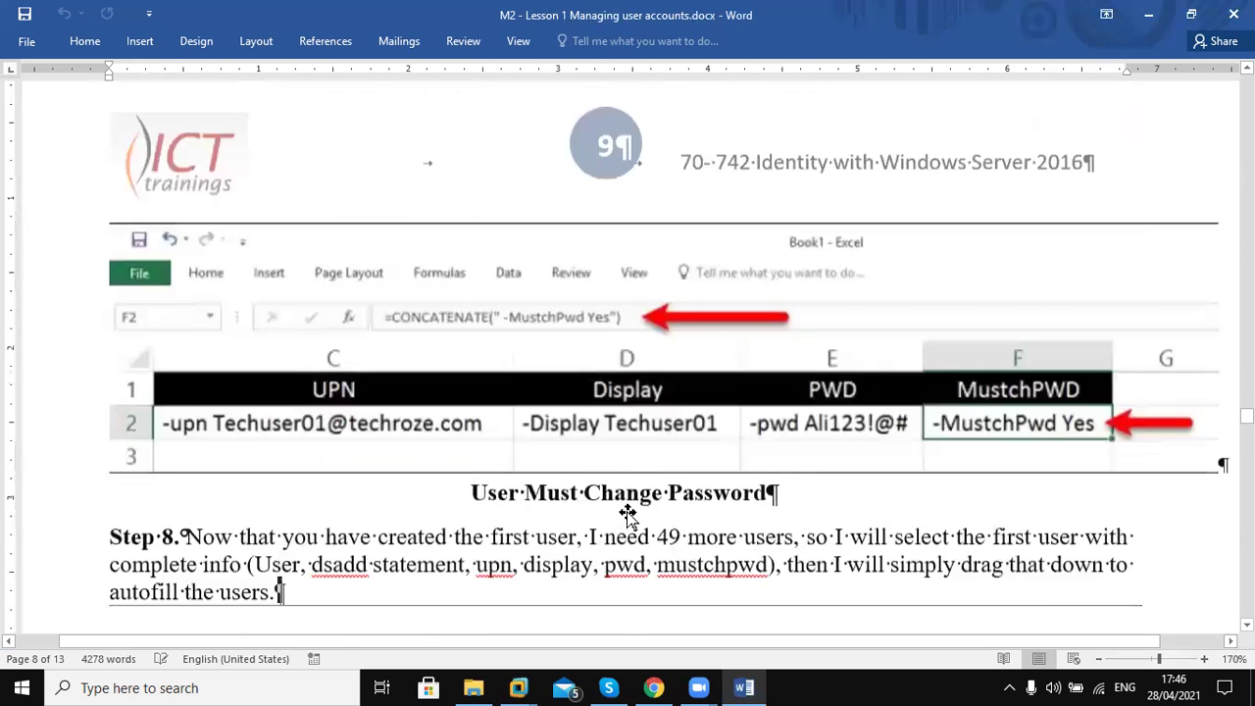
click(628, 515)
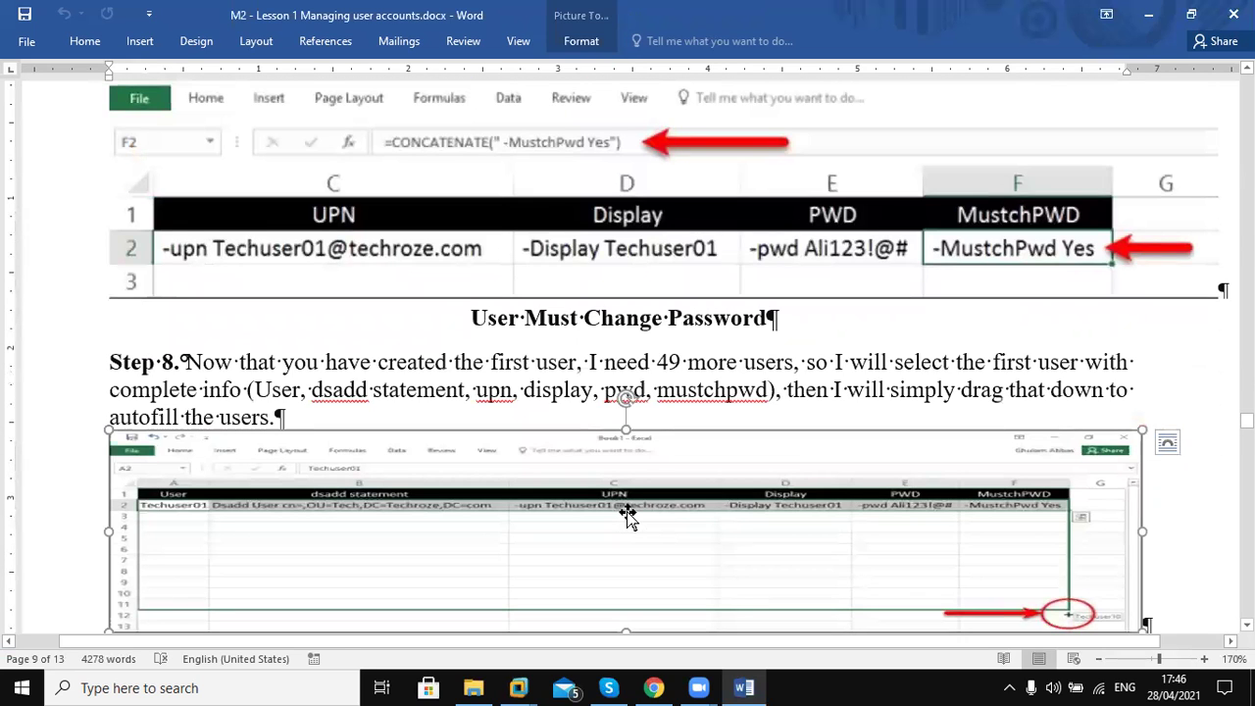